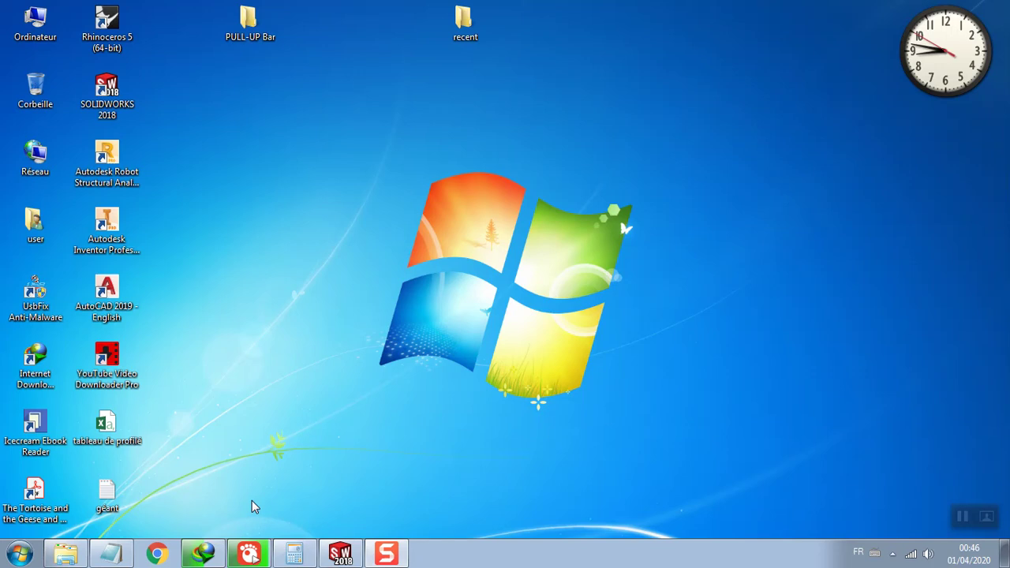
Restore the force-value note and type 'Bonjours je vais vous montrer comment on…' on a new third line.
click(111, 552)
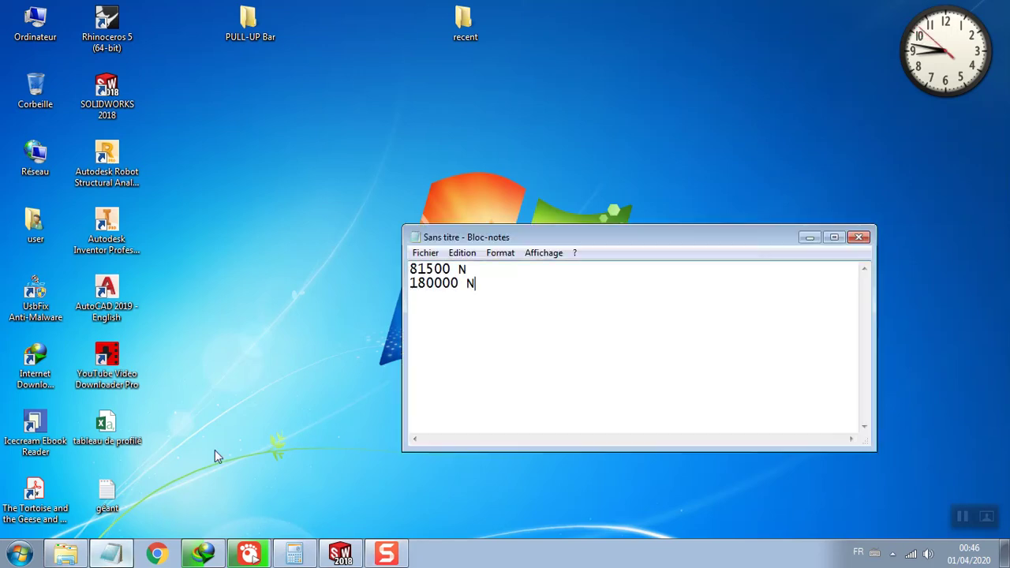
key(Return)
text(b)
key(BackSpace)
text(Bonj)
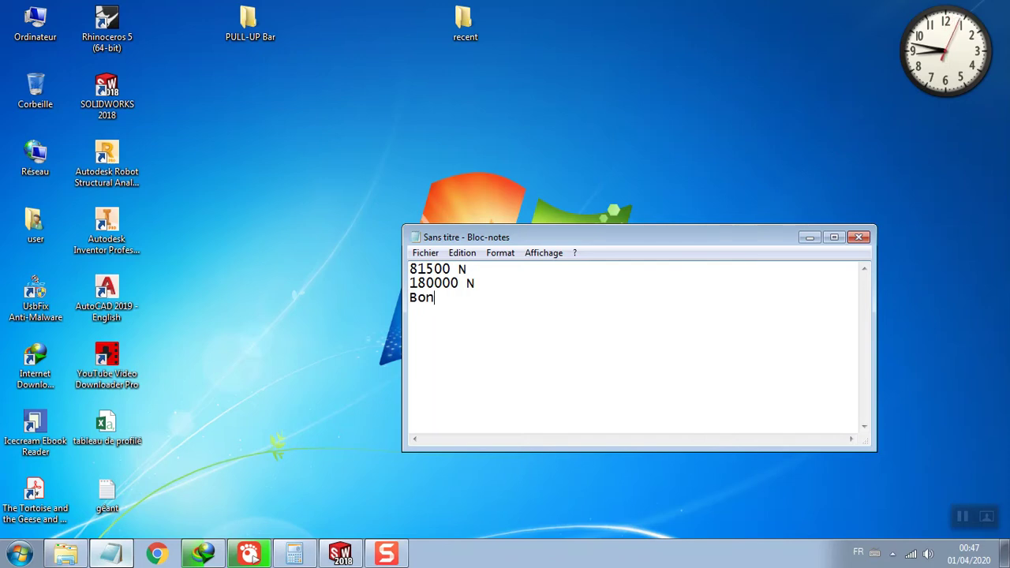
text(ours)
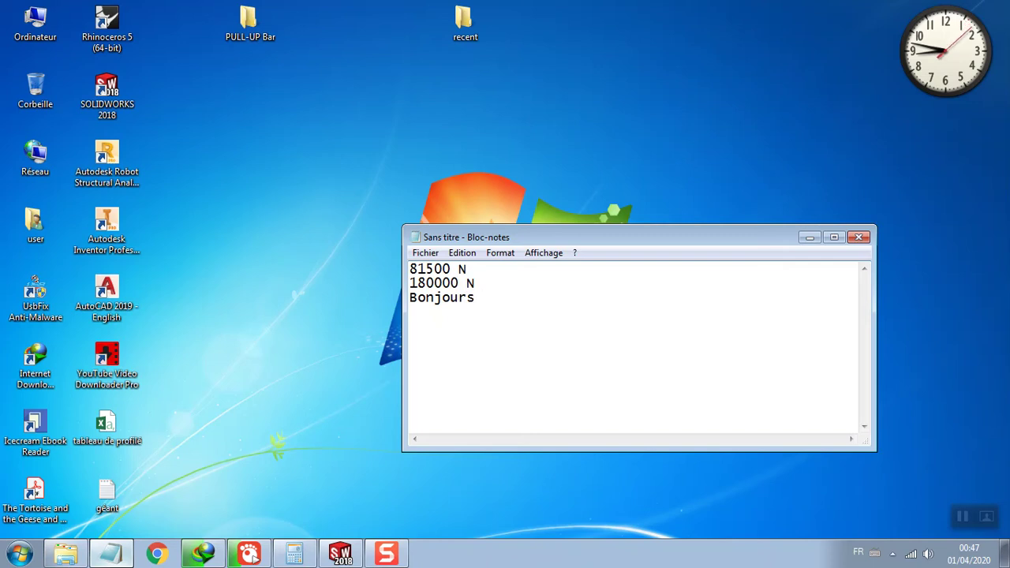
text( je)
text( vais vous )
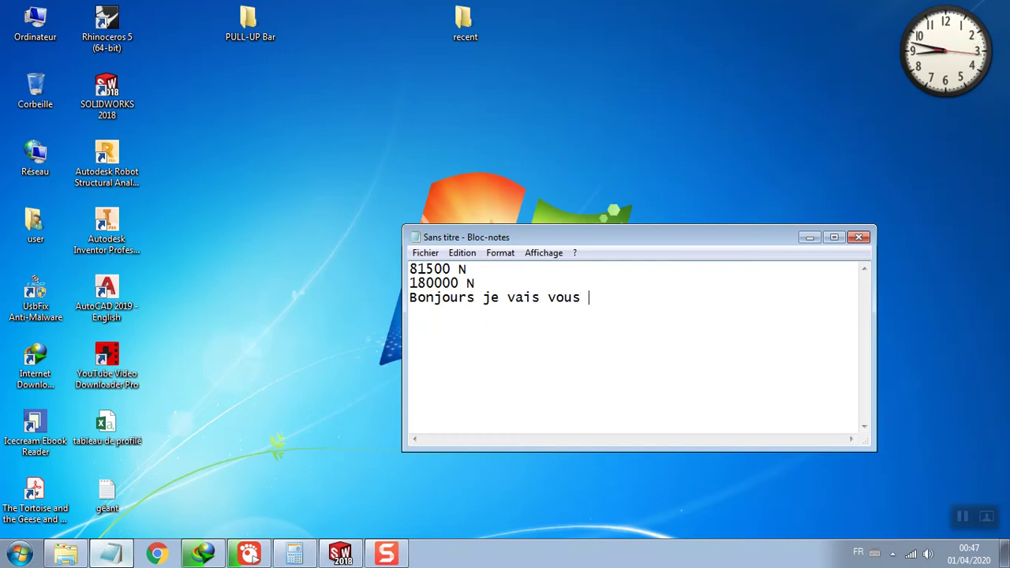
text(montrer )
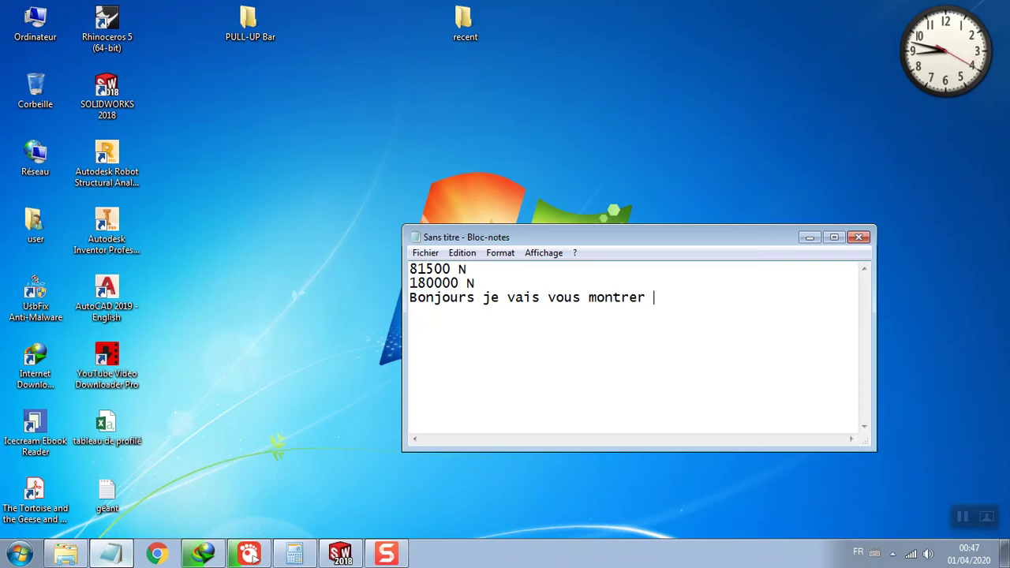
text(co,,e)
key(BackSpace)
key(BackSpace)
text(m)
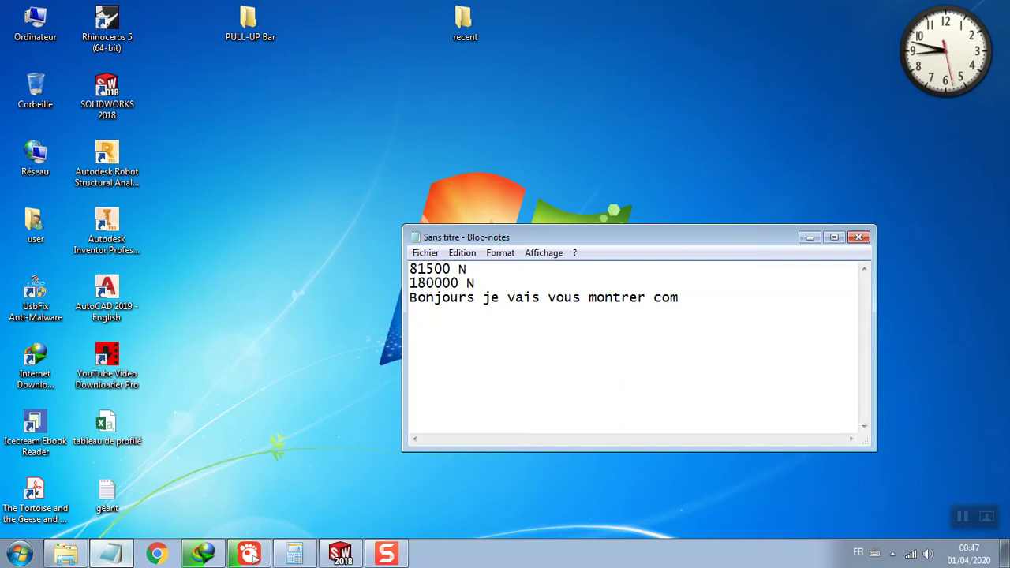
text(ment j)
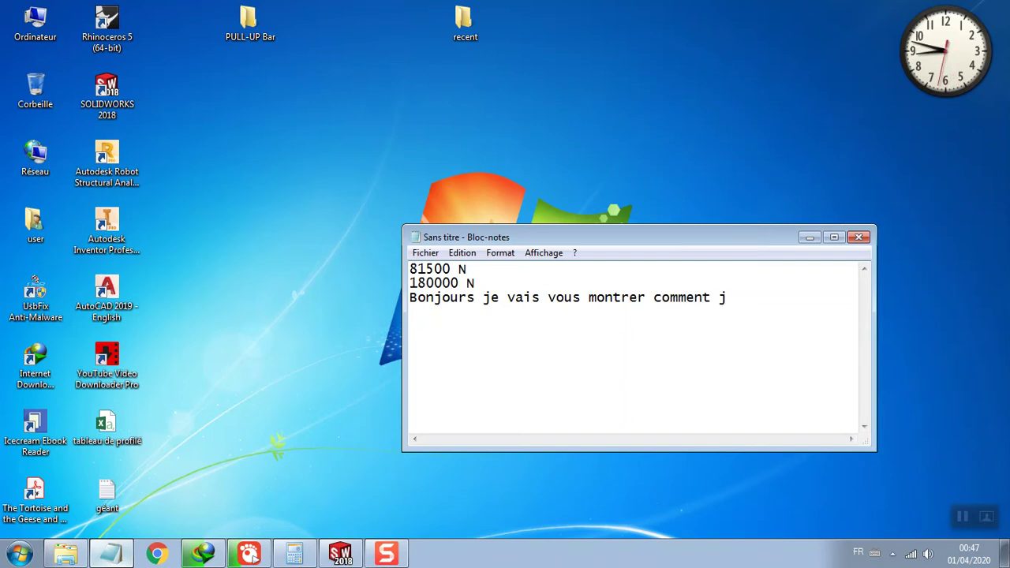
key(BackSpace)
text(on )
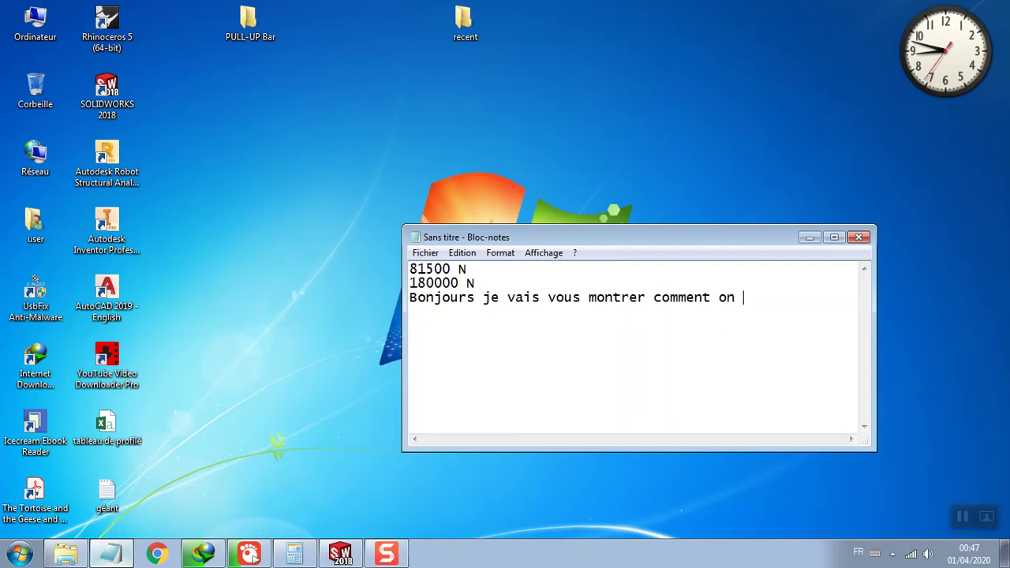
text(peut)
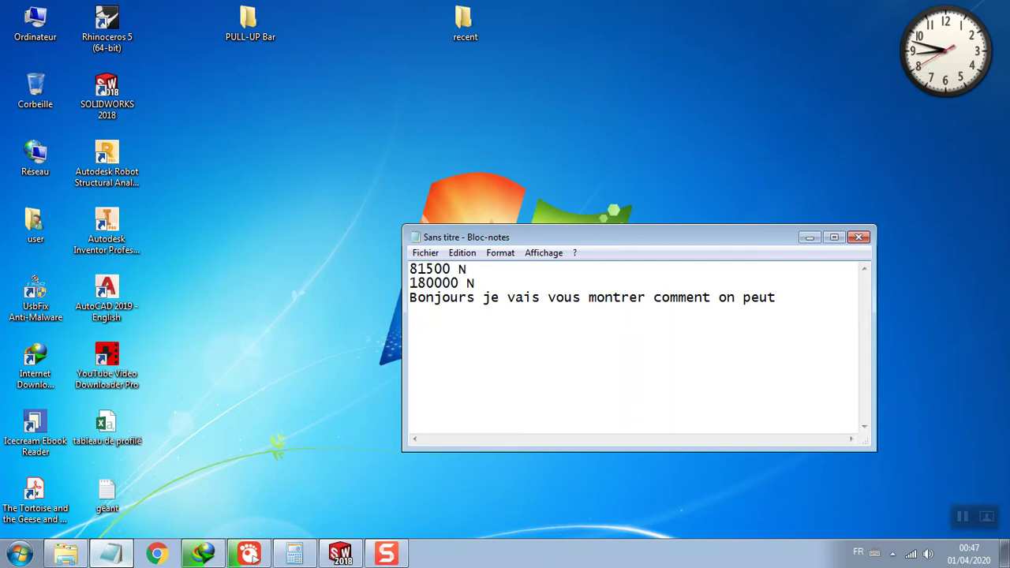
text(calc)
text(uler un)
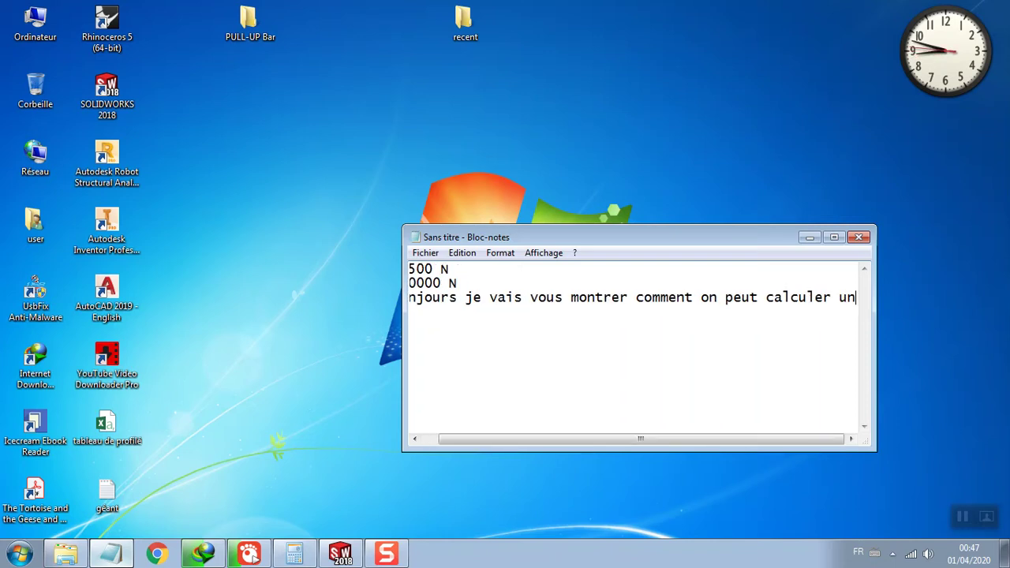
text(e s)
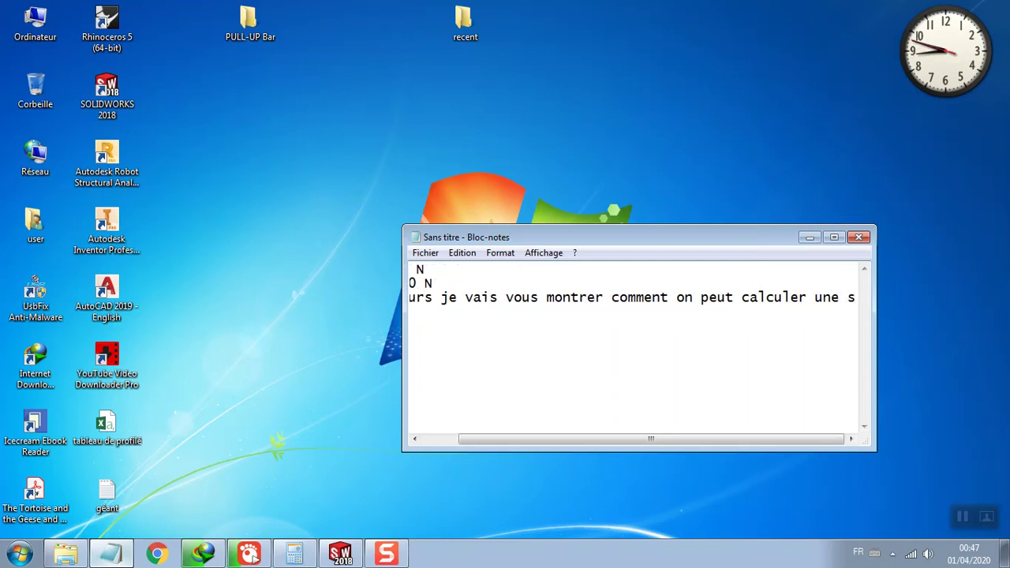
text(tructure)
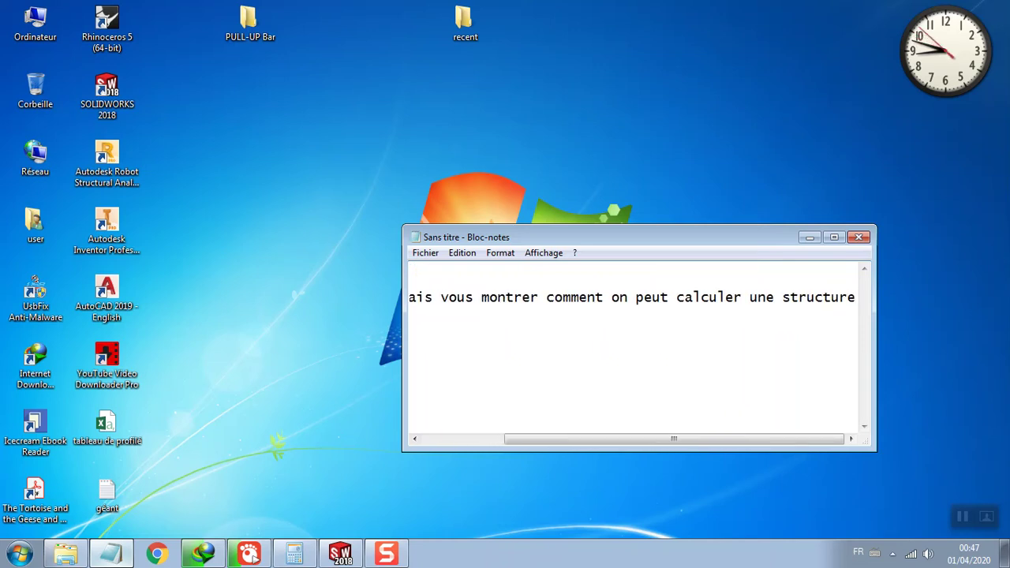
text( sur )
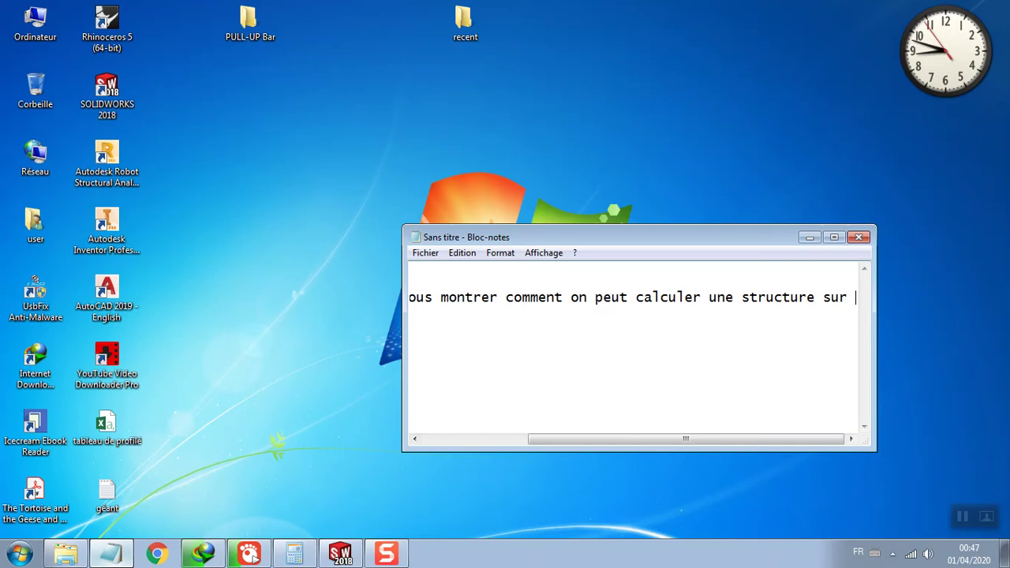
text(solidworks)
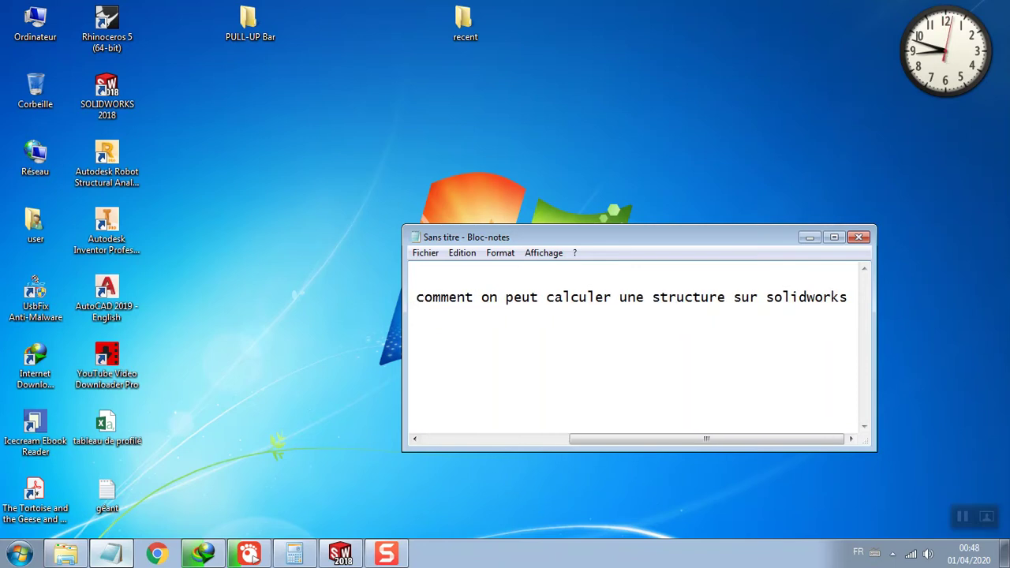
text( par )
text(l)
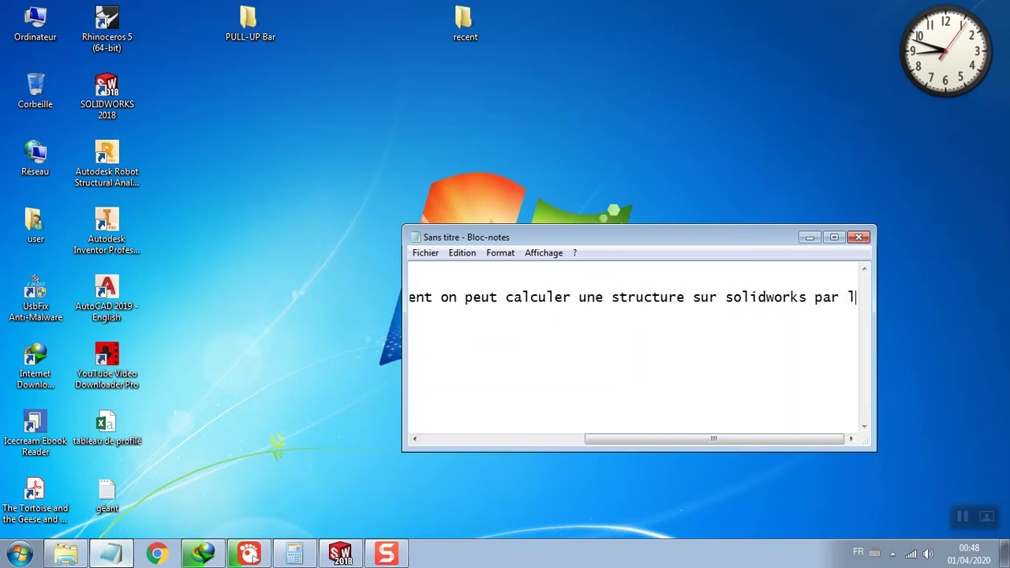
text(a)
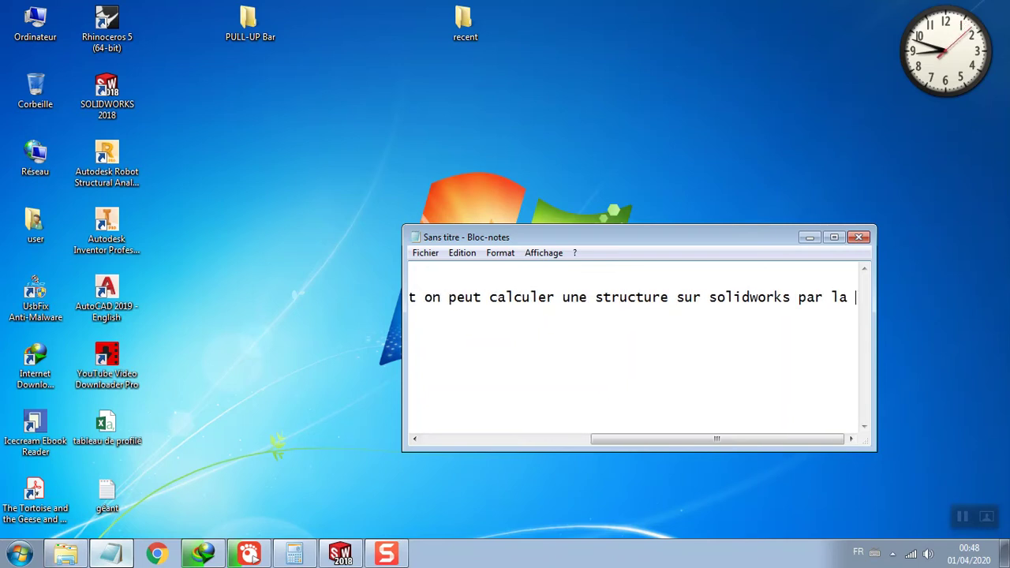
text( methode )
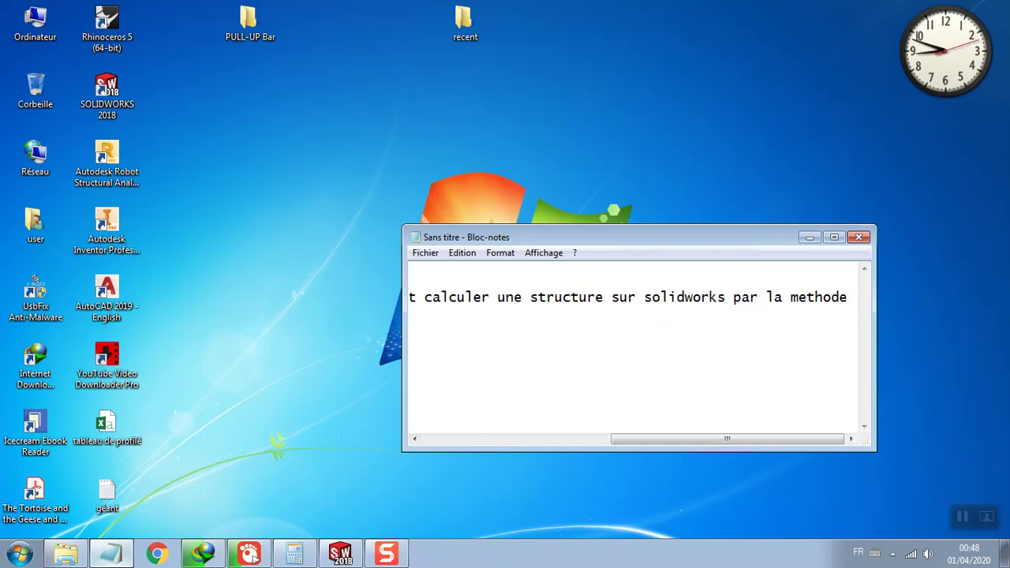
text(des )
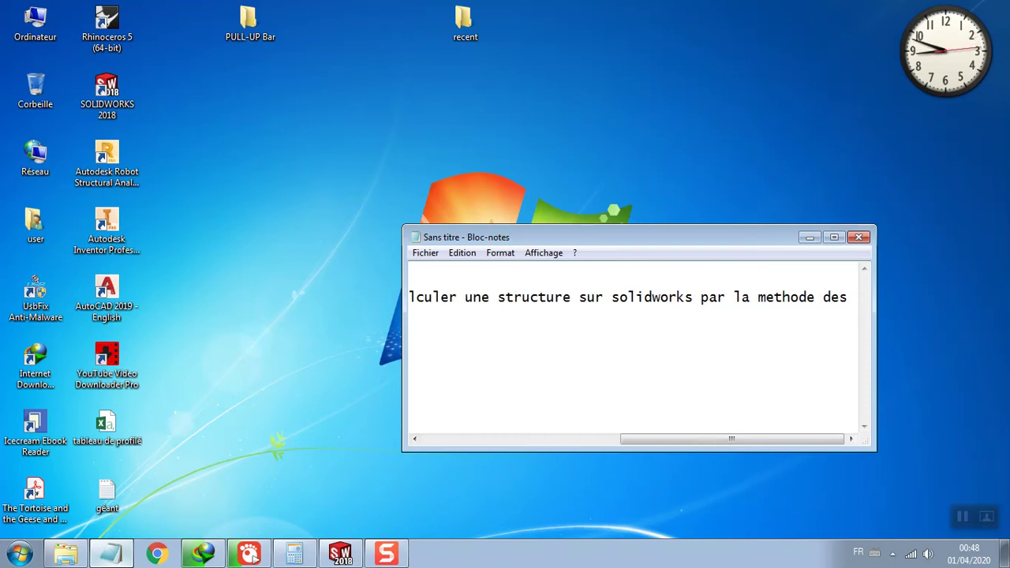
text(element fini )
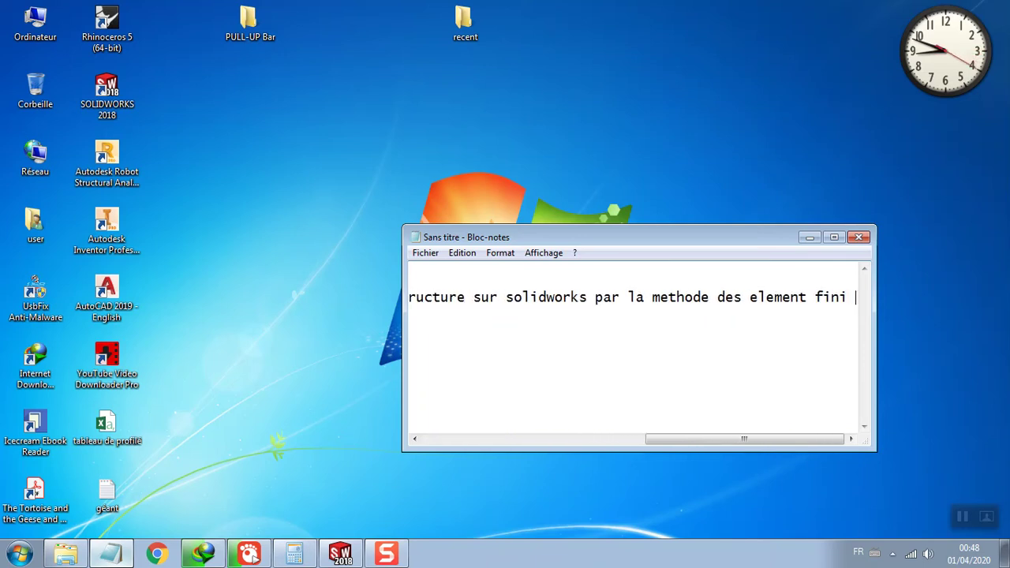
text(FEA et)
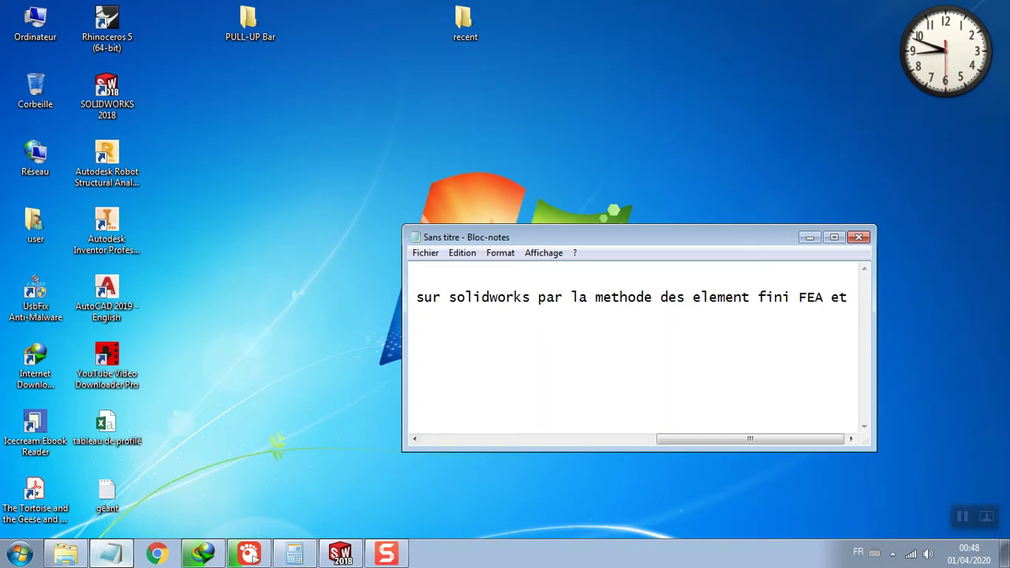
End the sentence with 'FEA et RDM' and maximize the Notepad window.
text(R)
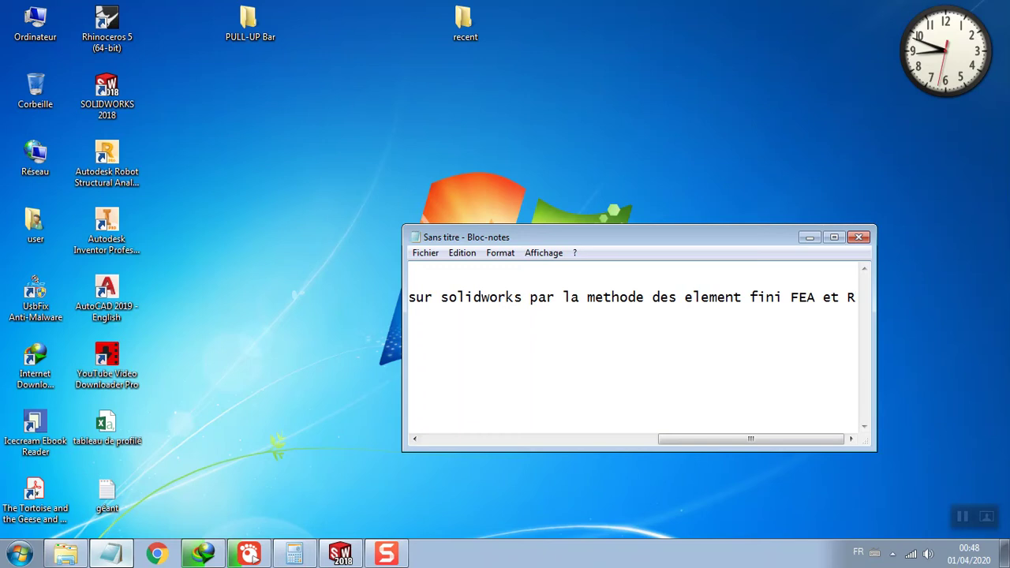
text(DD)
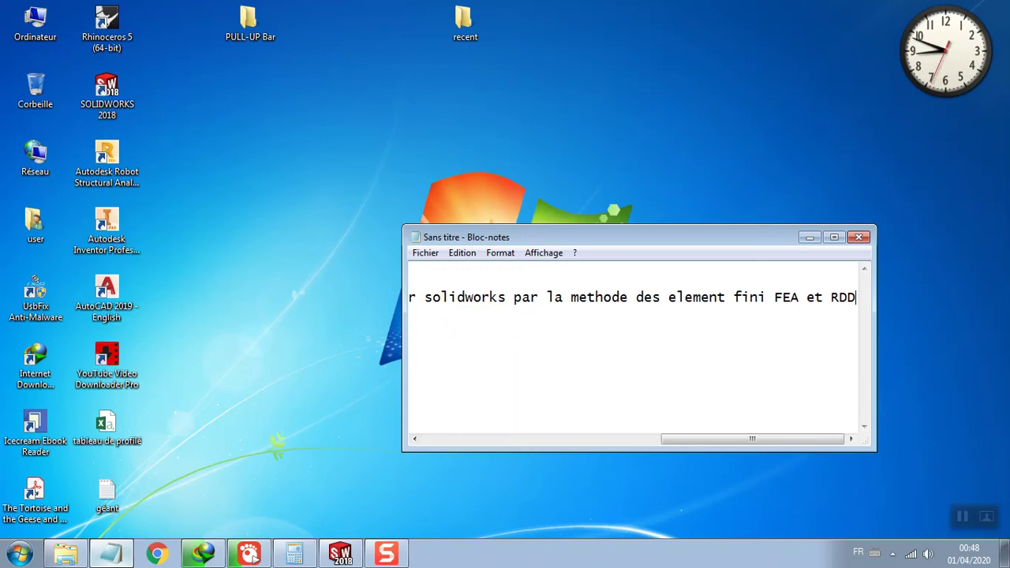
key(BackSpace)
text(M)
click(833, 237)
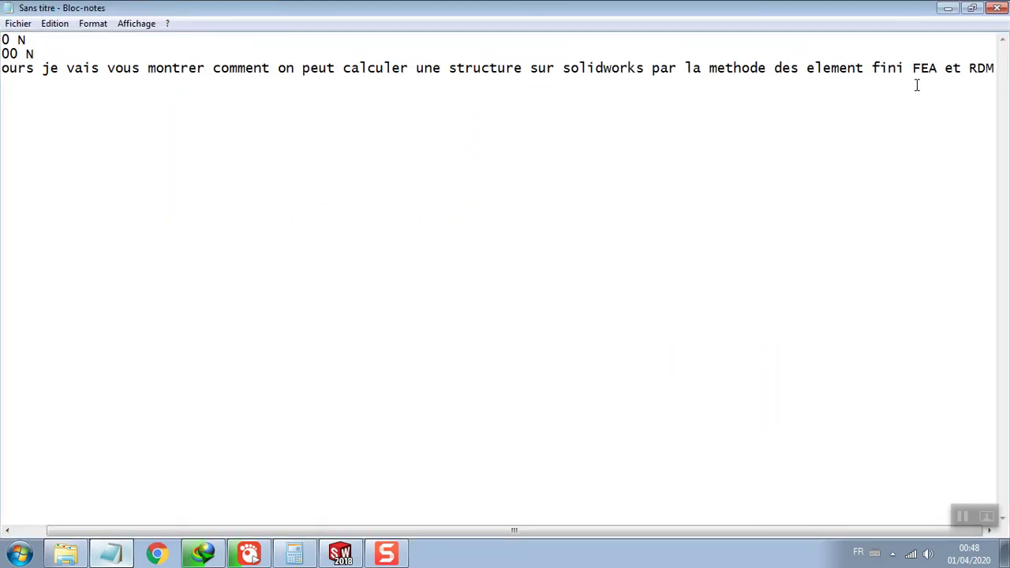
click(949, 9)
mouse_move(341, 554)
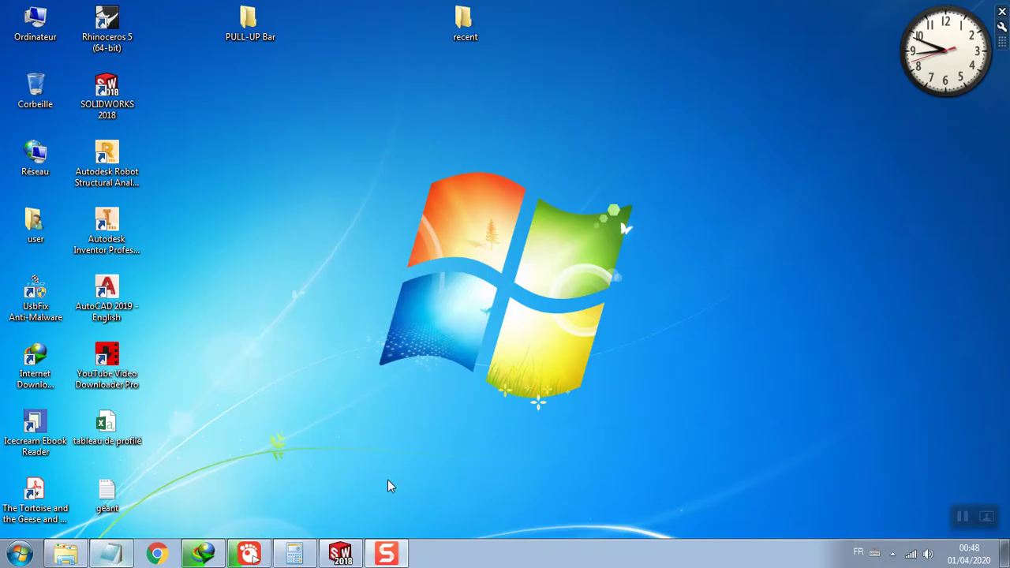
click(341, 556)
scroll(606, 319, down, 2)
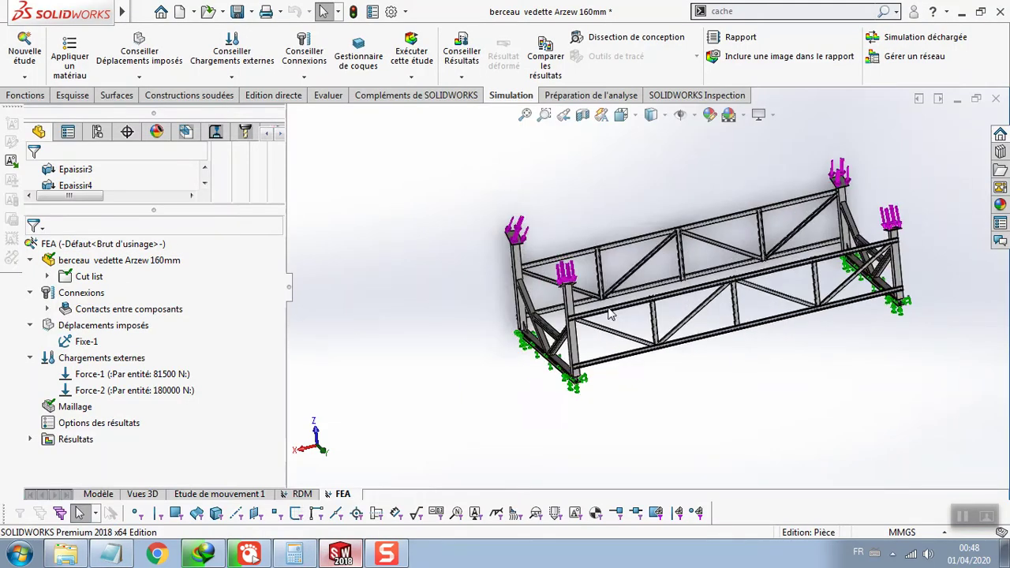
scroll(604, 319, down, 3)
click(98, 493)
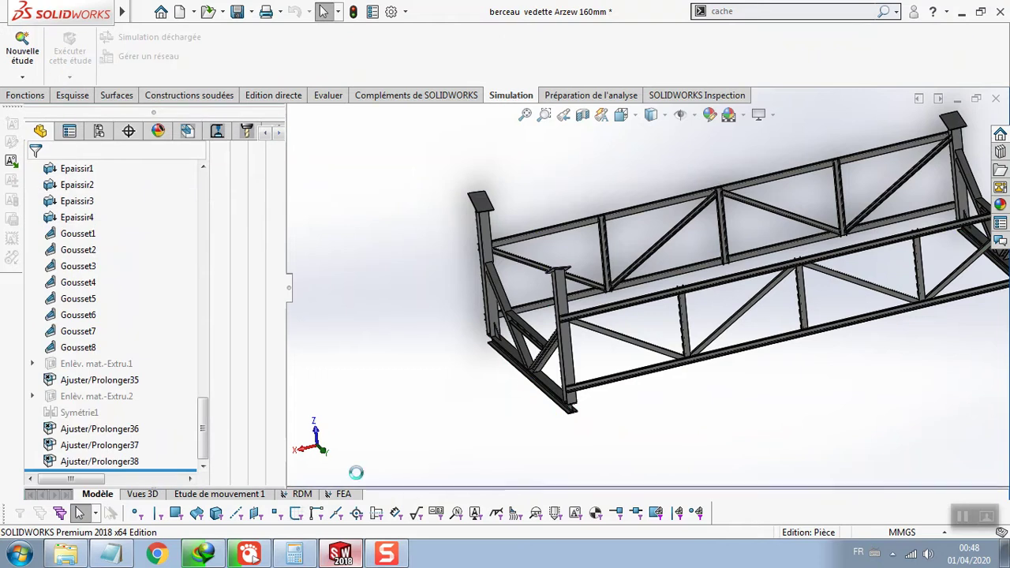
scroll(643, 292, down, 3)
scroll(619, 323, down, 2)
scroll(614, 333, up, 2)
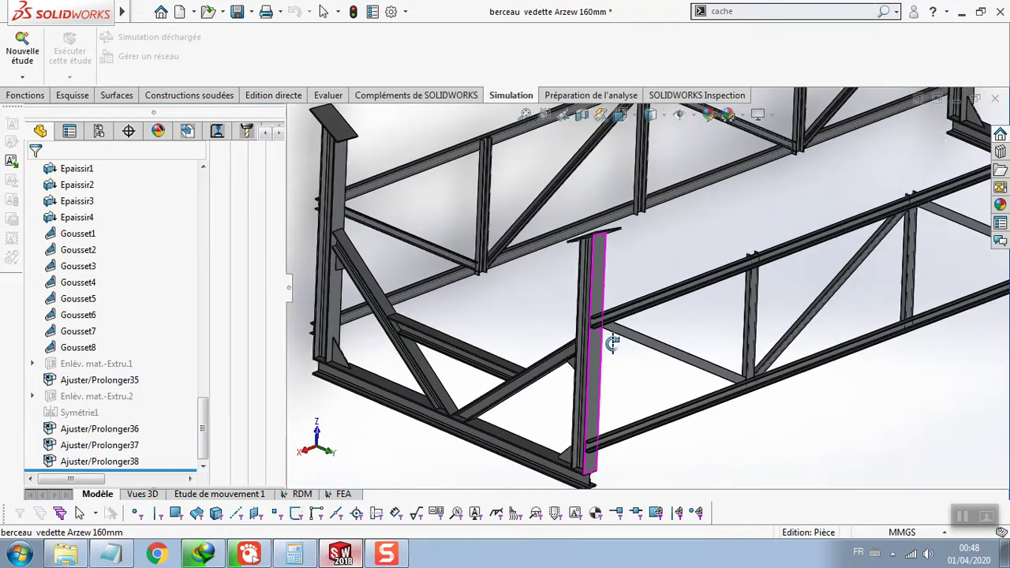
scroll(612, 349, up, 2)
scroll(600, 354, up, 2)
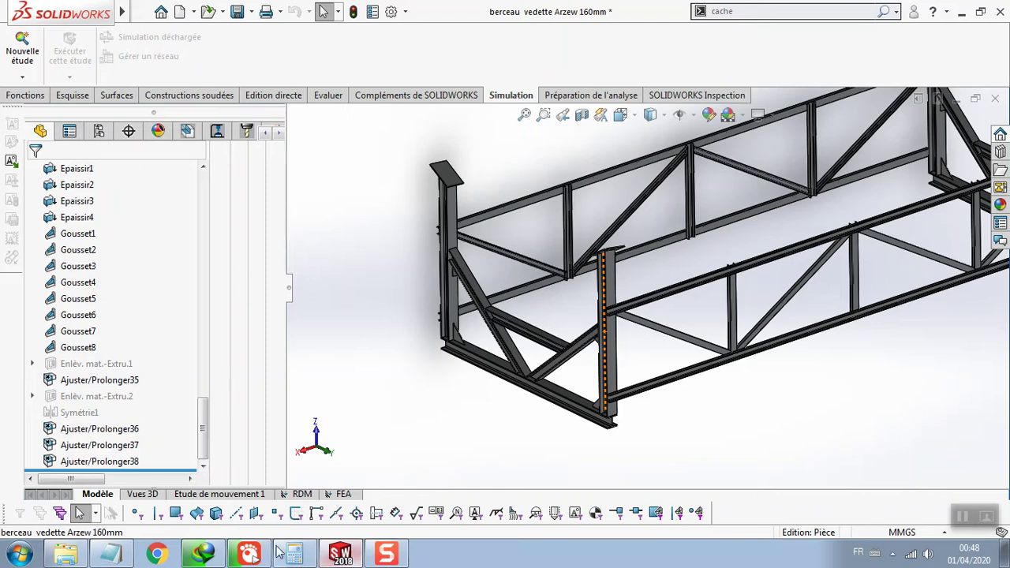
click(118, 554)
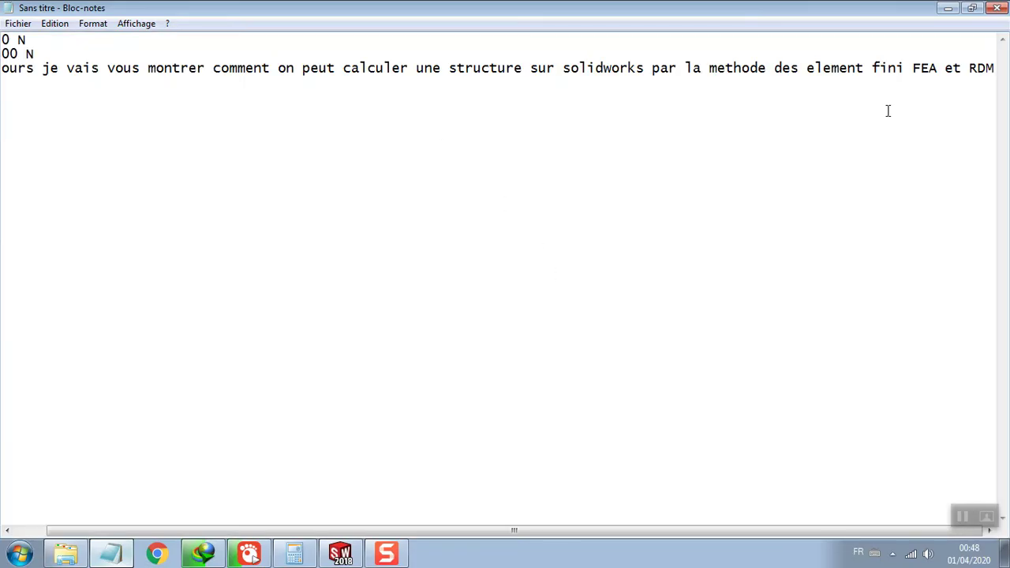
Add 'ce berceau métalique est conçu pour supporter un navire de 25Tonnes' and minimize Notepad.
click(942, 119)
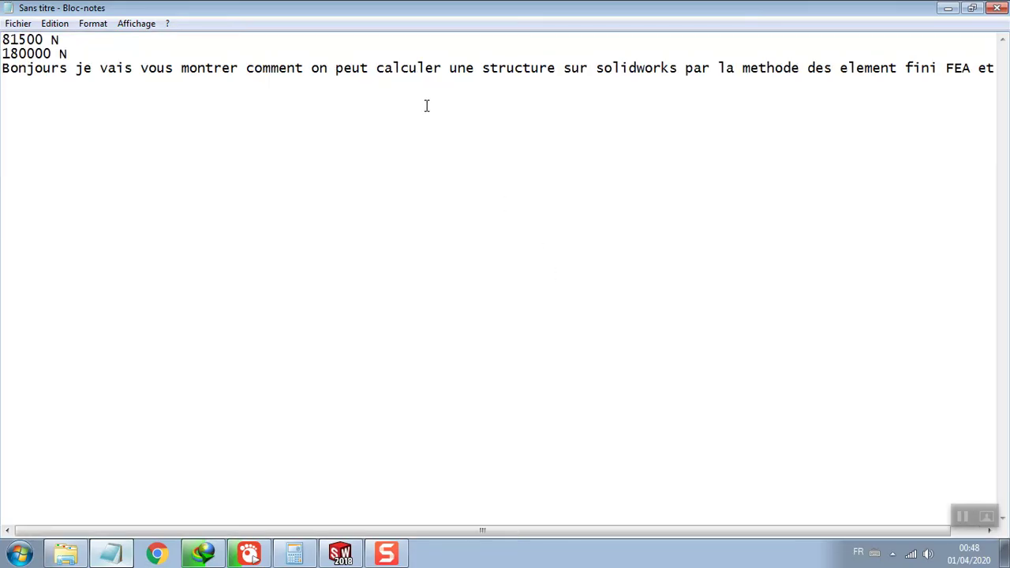
text(ce ber)
text(ceau m)
text(étalique)
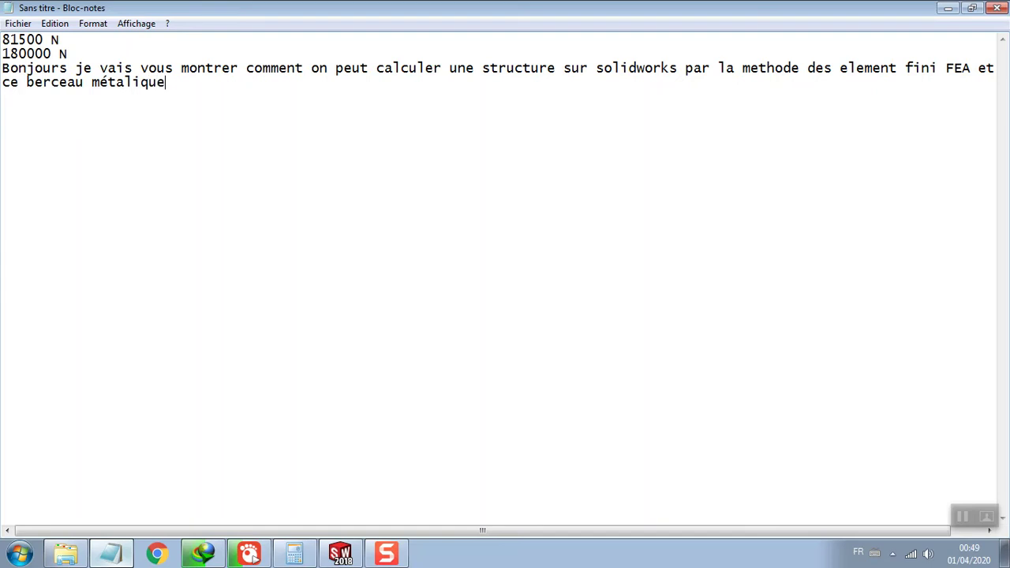
text( est co)
text(nà)
key(BackSpace)
text(ç)
text(u p)
text(our s)
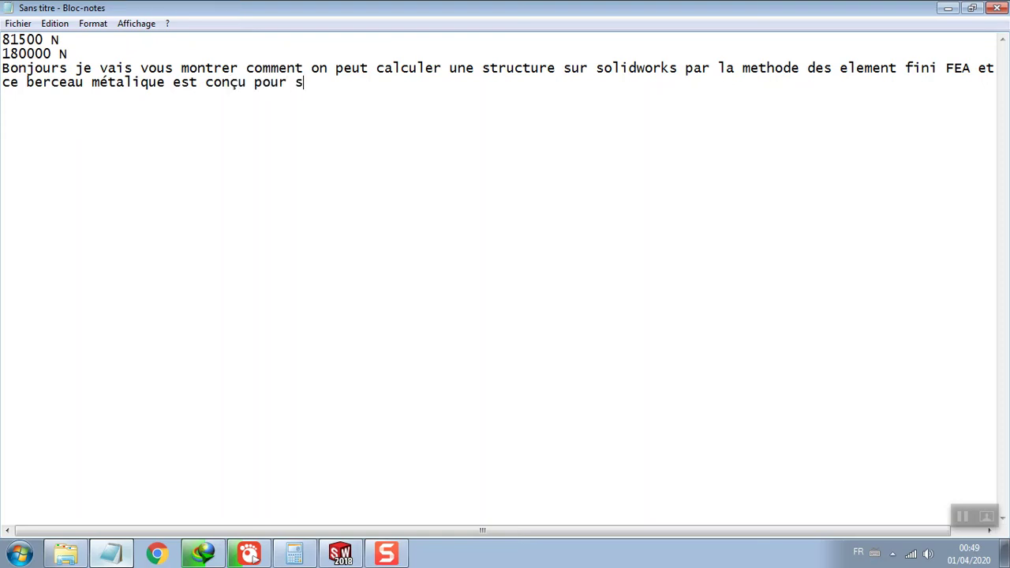
text(upporter un na)
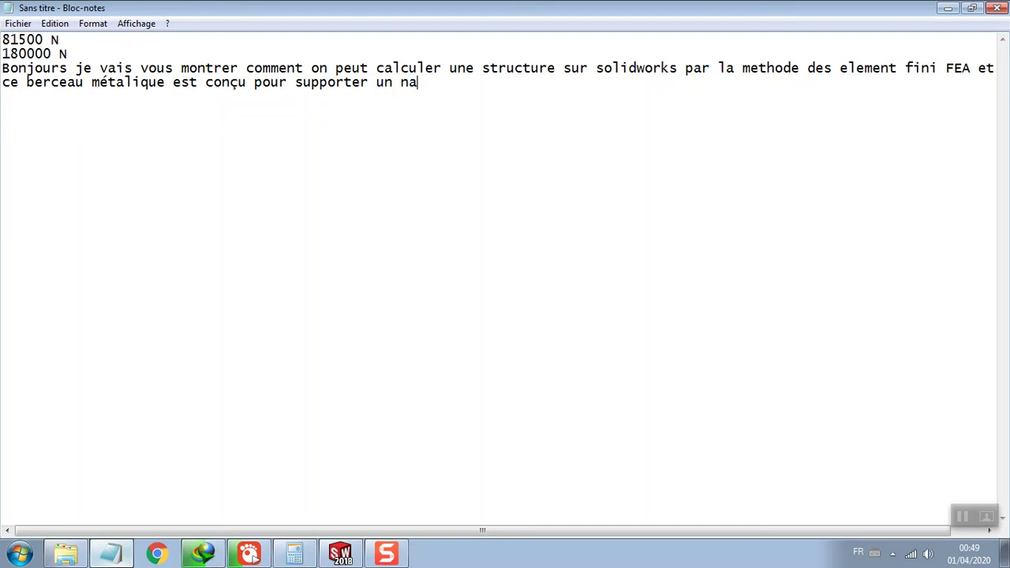
text(vire de 25)
text(Tonnes)
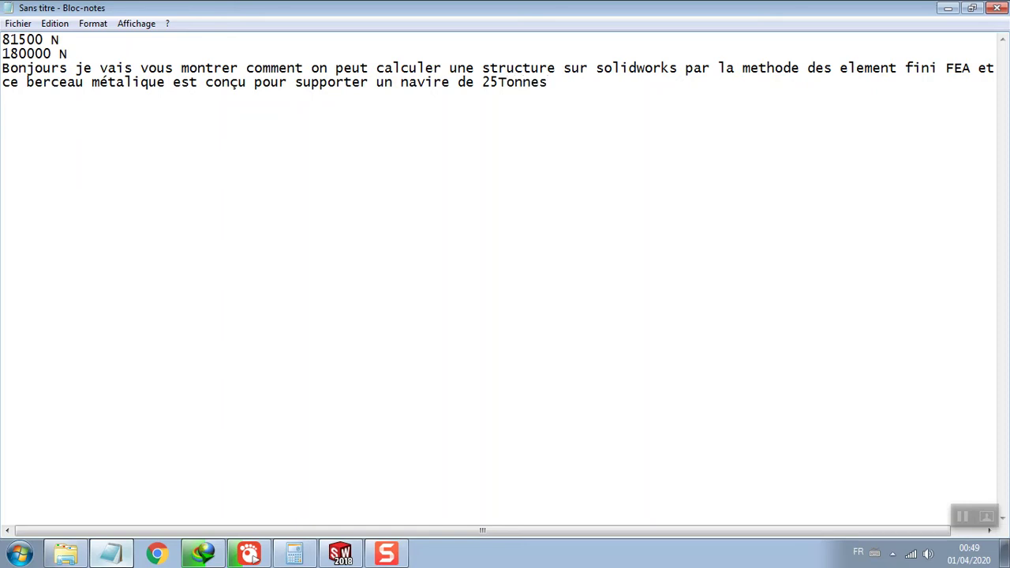
click(950, 13)
Orbit the cradle to a near-front view and locate the first HE160B<3> body in the RDM study.
scroll(335, 349, up, 3)
scroll(335, 348, up, 3)
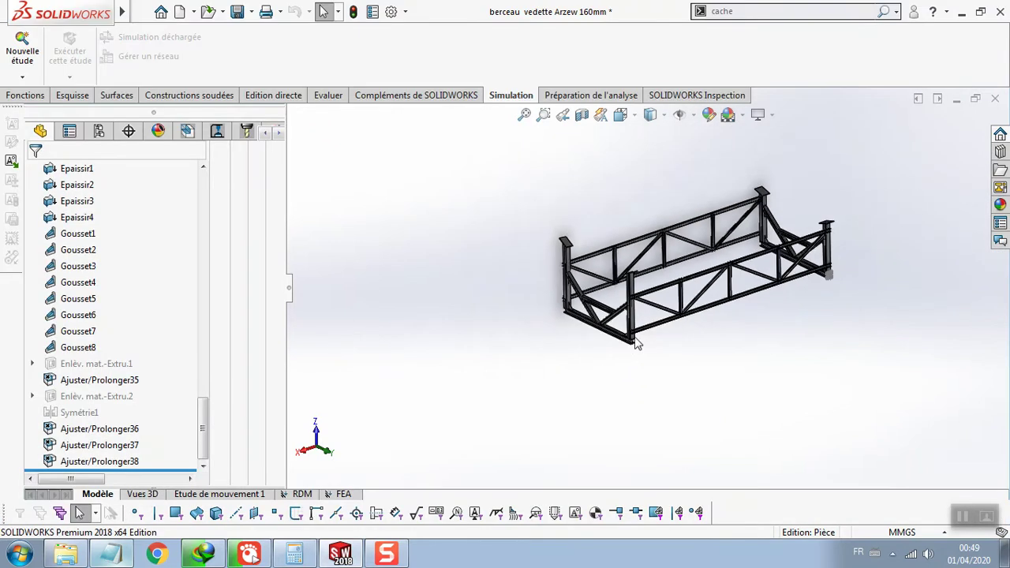
scroll(636, 342, down, 3)
scroll(636, 342, up, 2)
mouse_move(636, 343)
middle_down()
mouse_move(745, 290)
mouse_move(679, 332)
middle_up()
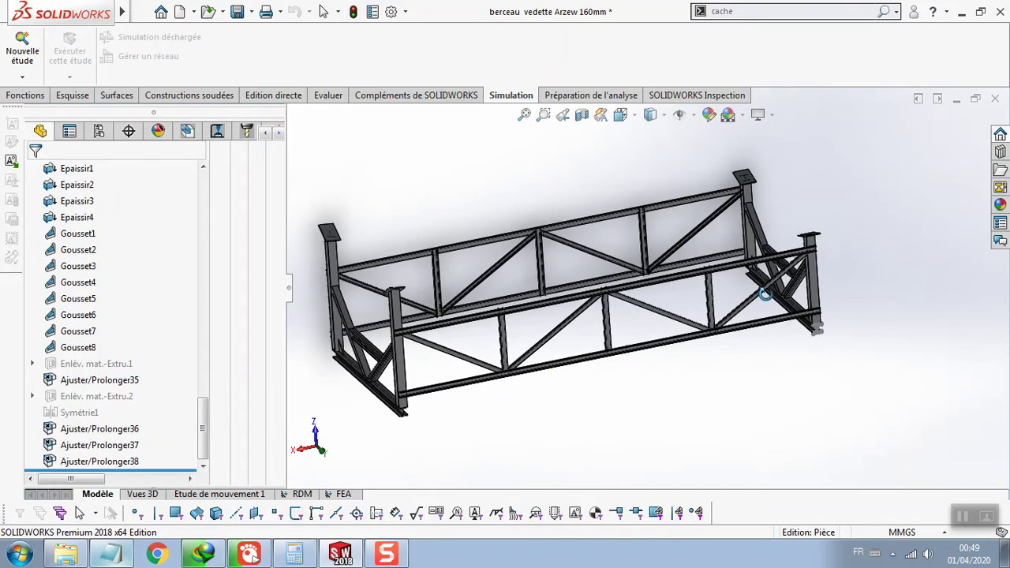
click(297, 495)
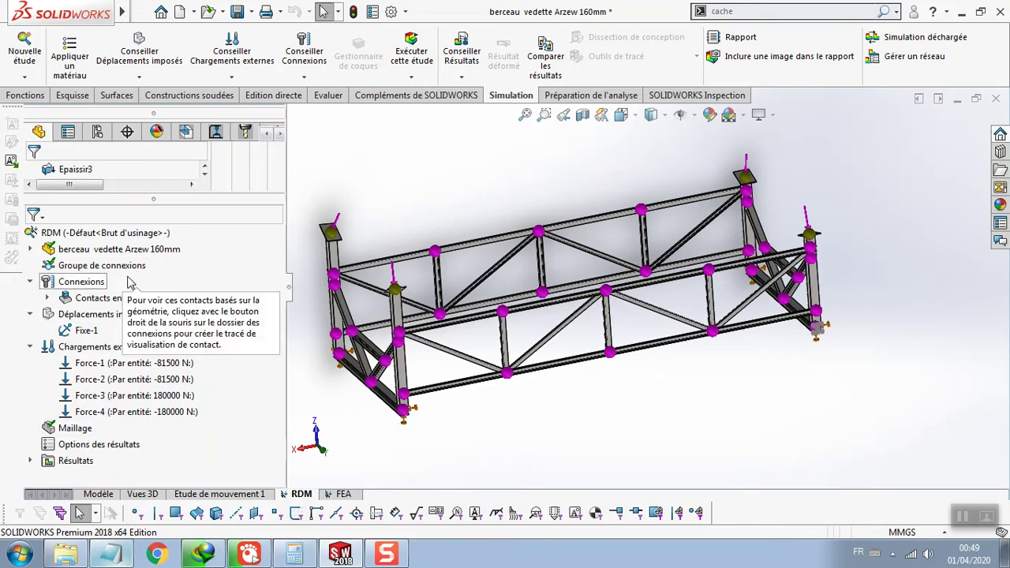
click(32, 248)
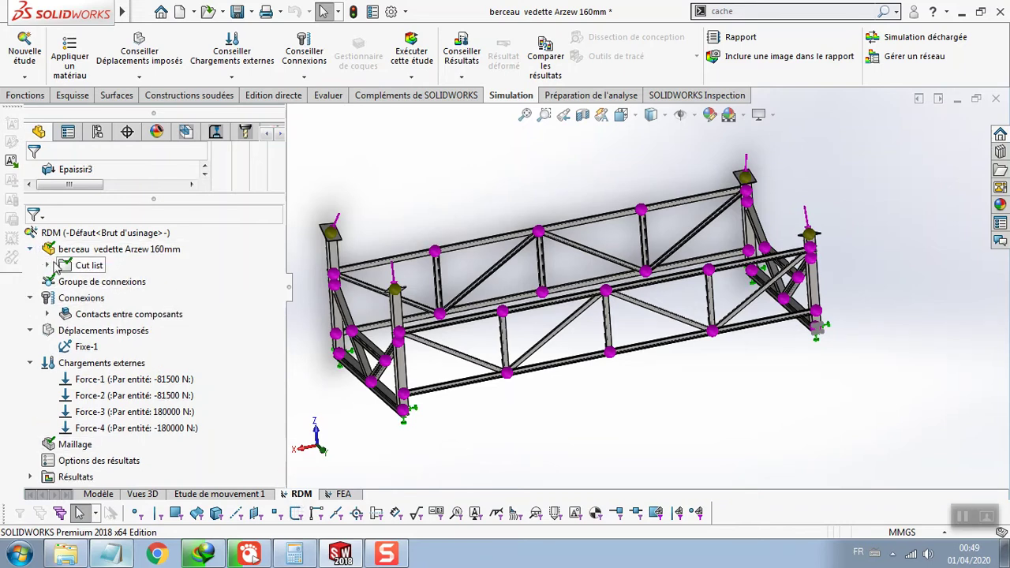
click(47, 267)
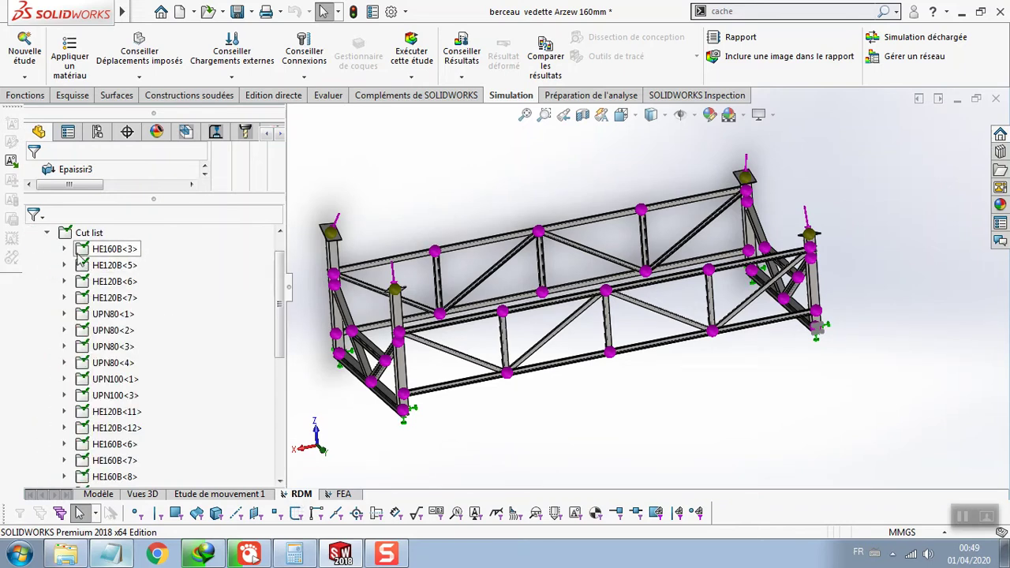
click(65, 248)
click(108, 270)
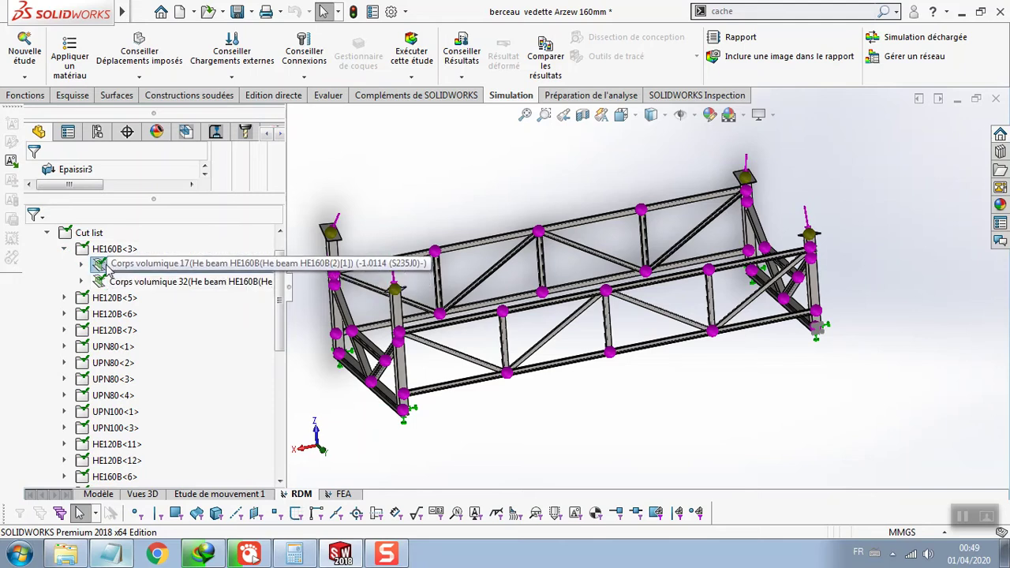
Expand HE160B<3> in the FEA study's Cut list, then return to the RDM study.
click(343, 493)
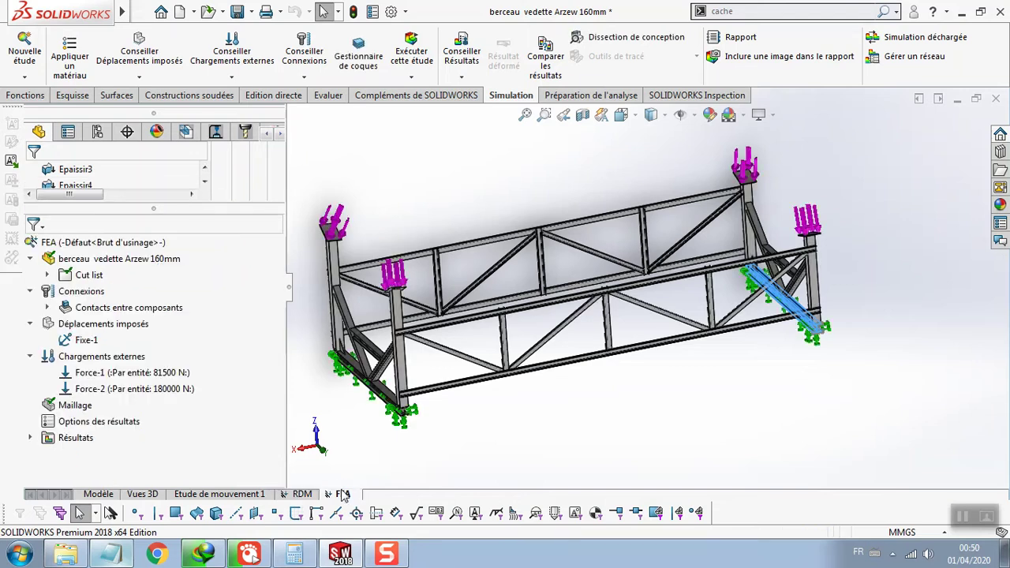
click(49, 260)
click(31, 258)
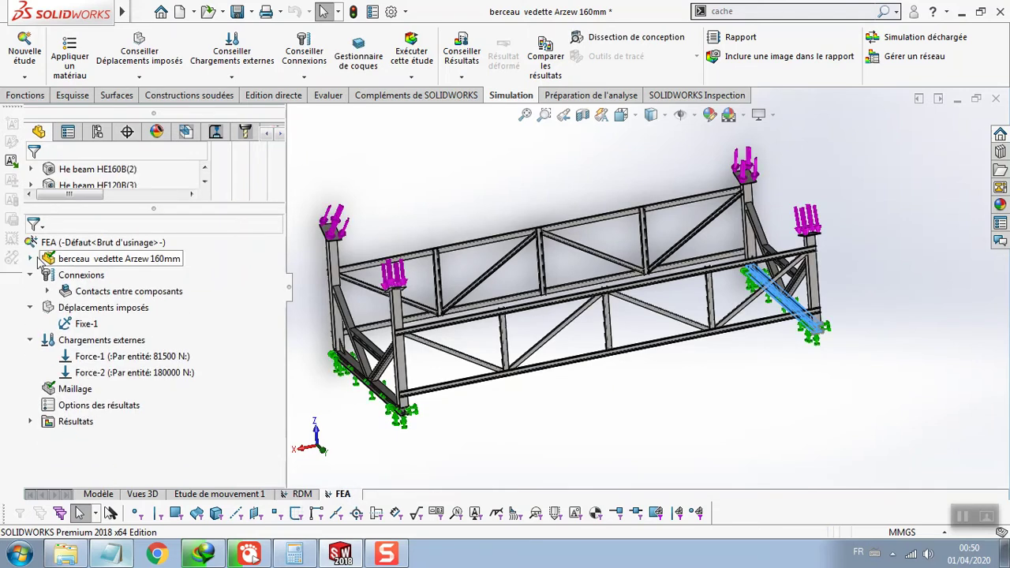
click(30, 259)
click(47, 274)
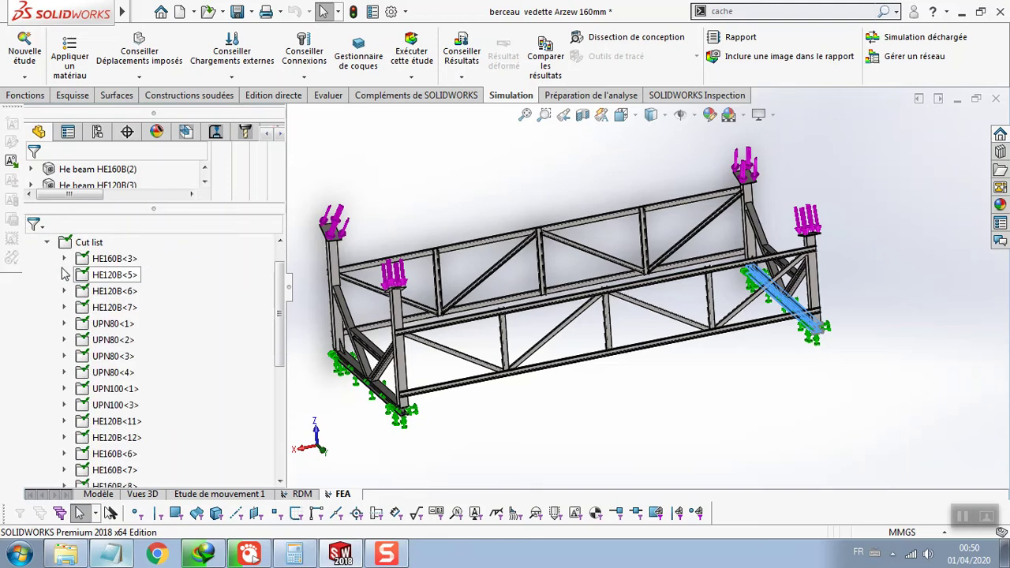
click(64, 258)
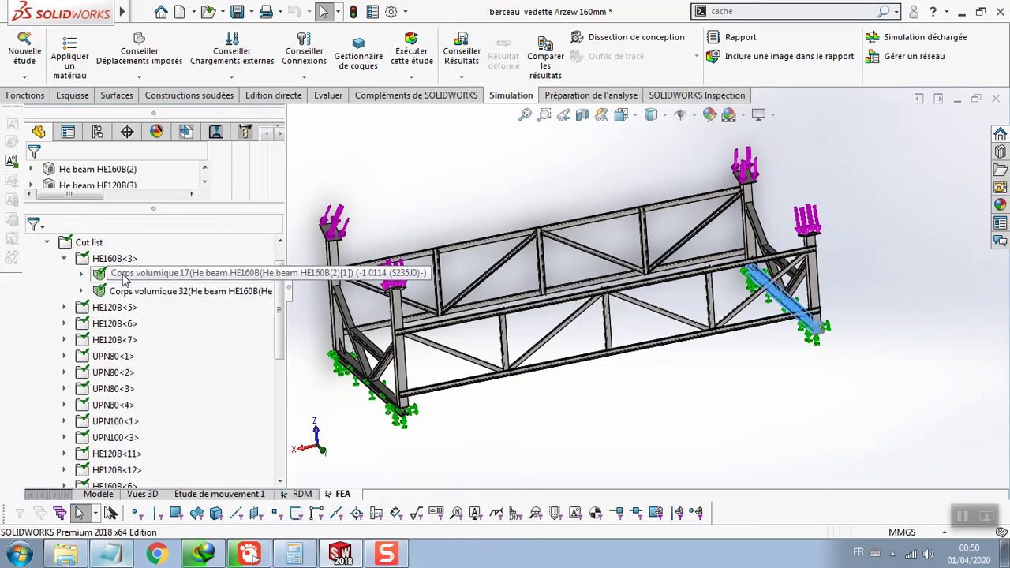
click(303, 494)
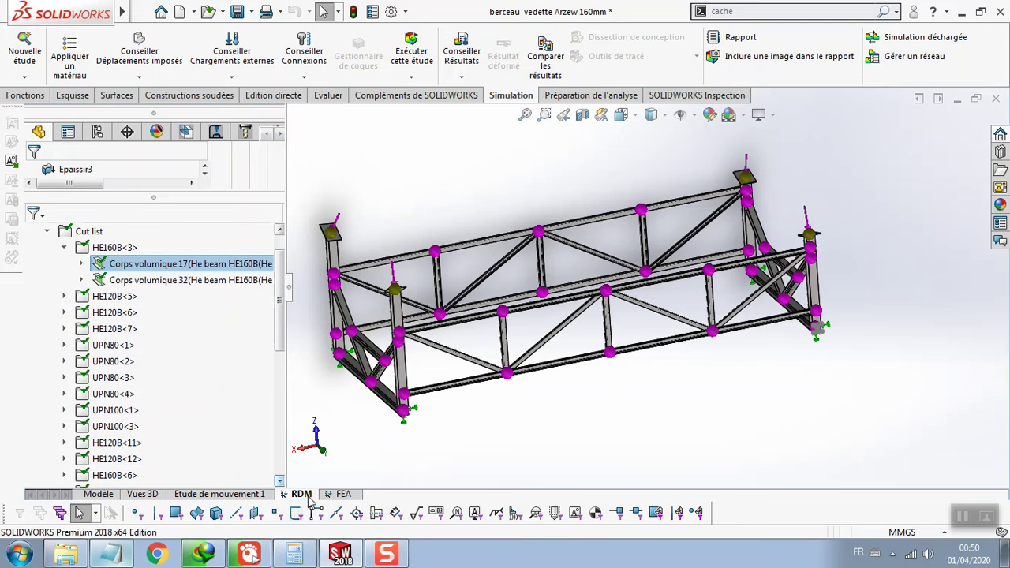
Create a new static simulation study and rename it FEA2.
right_click(310, 499)
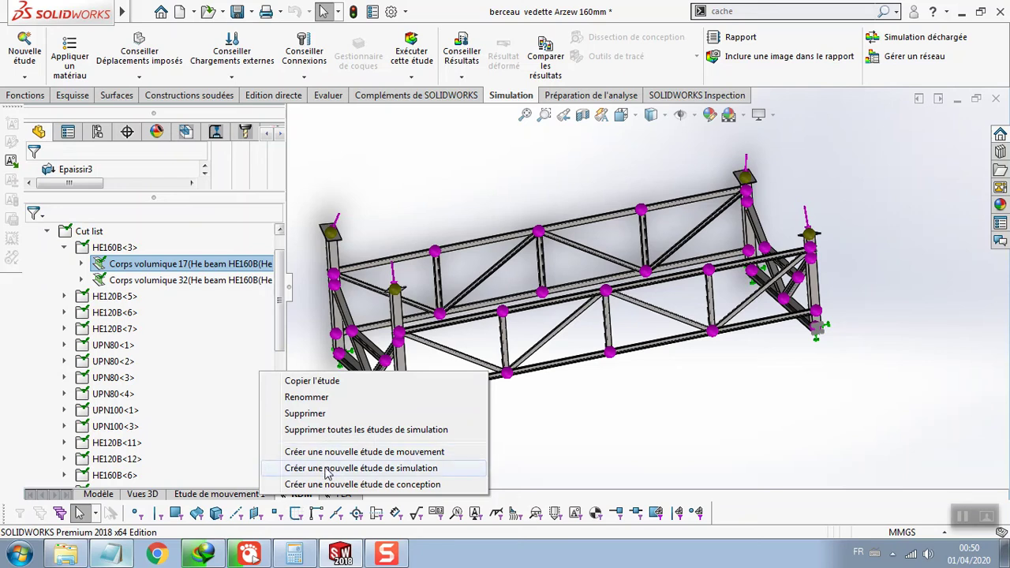
click(327, 470)
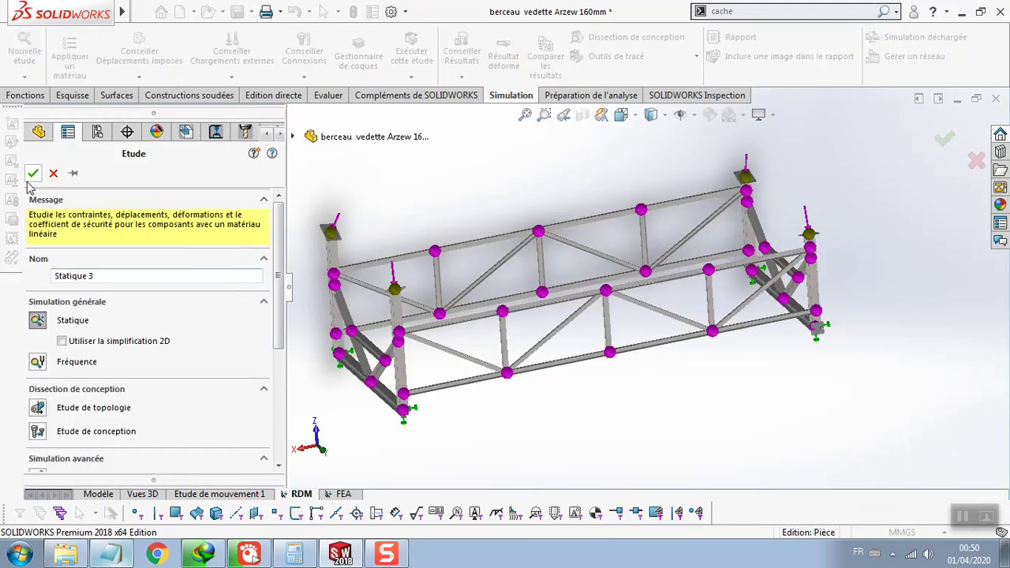
drag(111, 275, 51, 278)
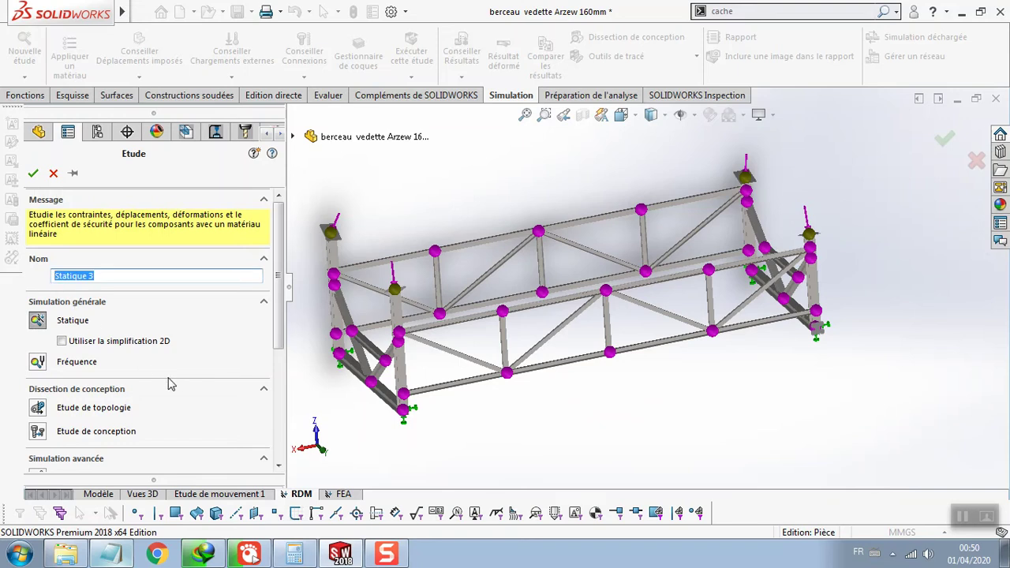
text(FEA2)
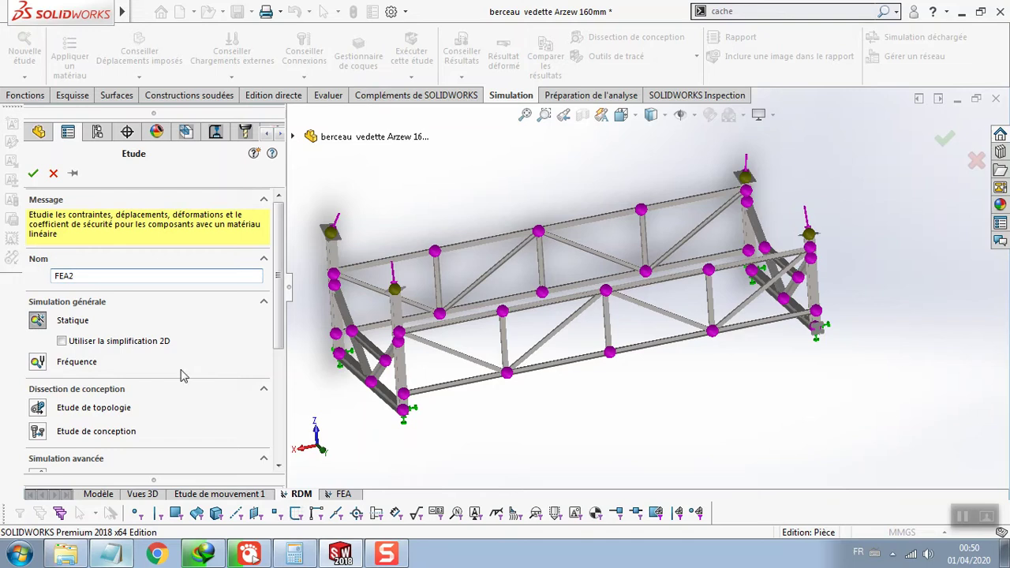
click(33, 173)
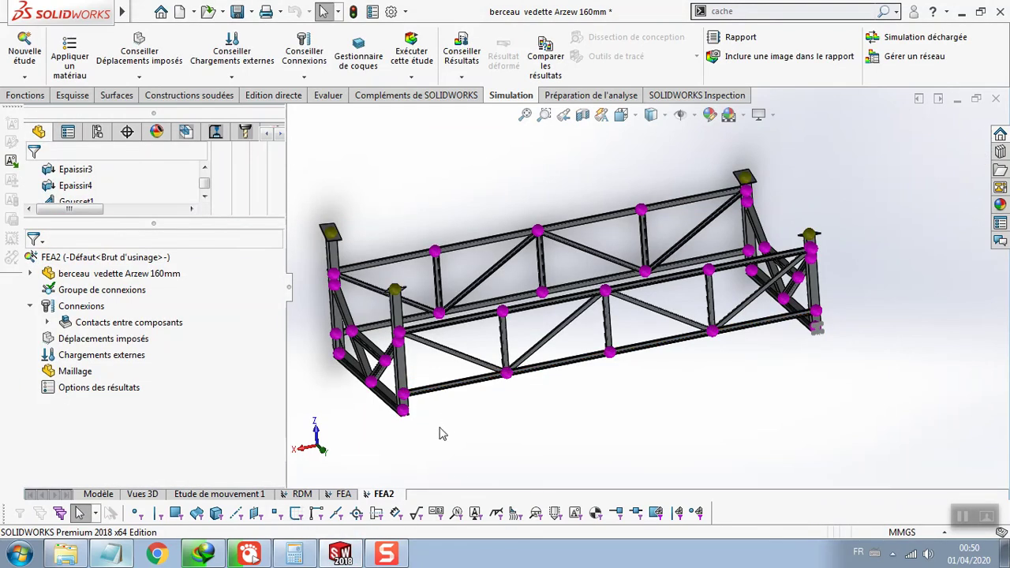
key(Right)
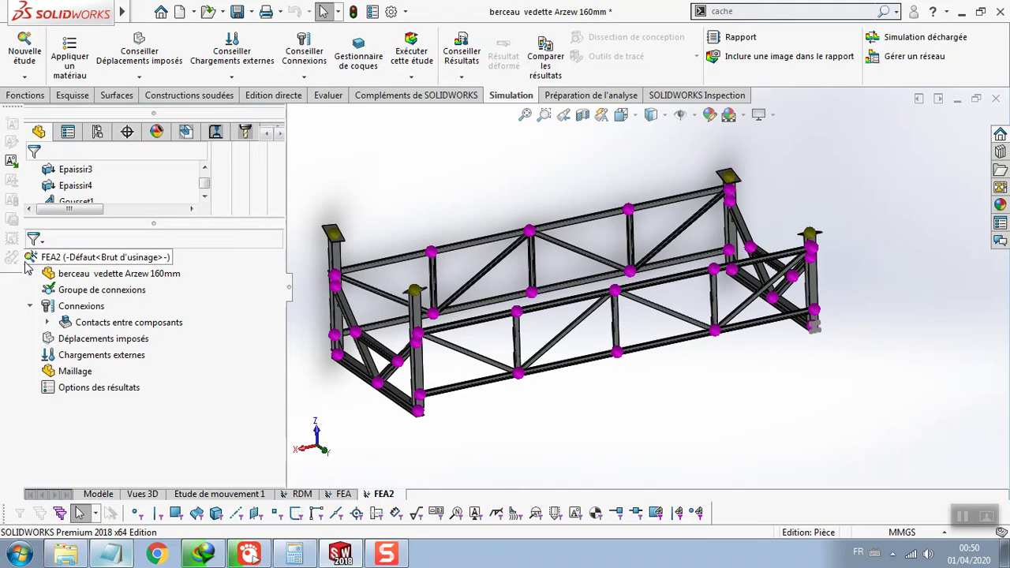
Expand the FEA2 Cut list groups HE160B<3>, HE120B<5>–<7> and UPN80<1>–<4> to show their bodies.
click(30, 273)
click(48, 289)
click(64, 273)
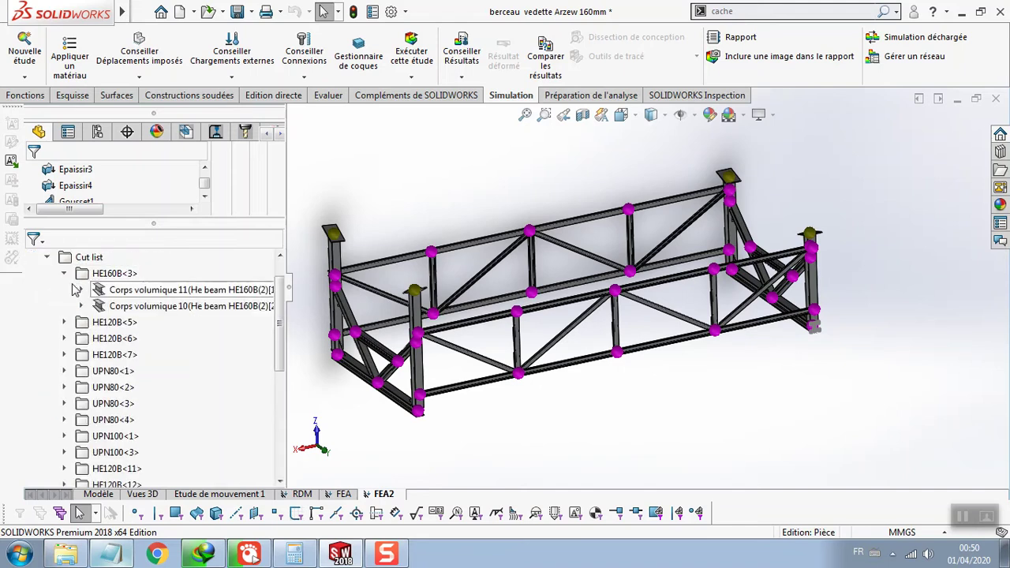
click(64, 322)
click(64, 354)
click(63, 386)
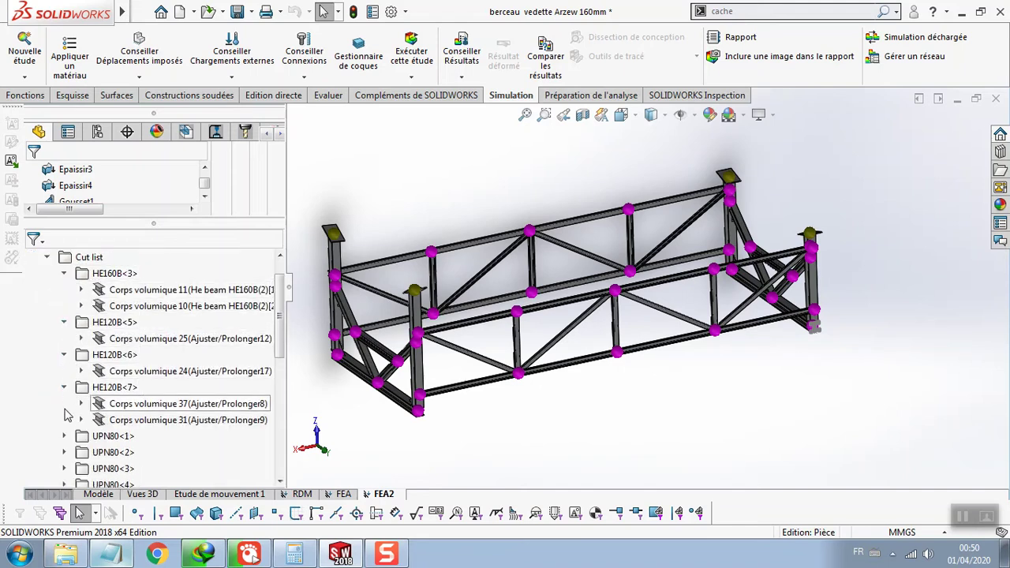
click(64, 435)
scroll(66, 370, down, 3)
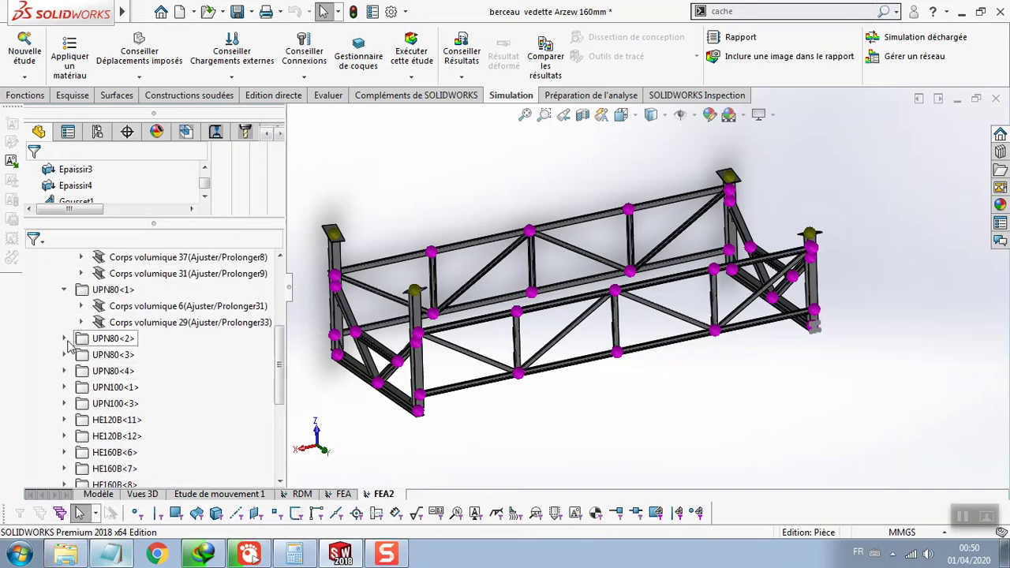
click(64, 337)
click(64, 387)
click(64, 435)
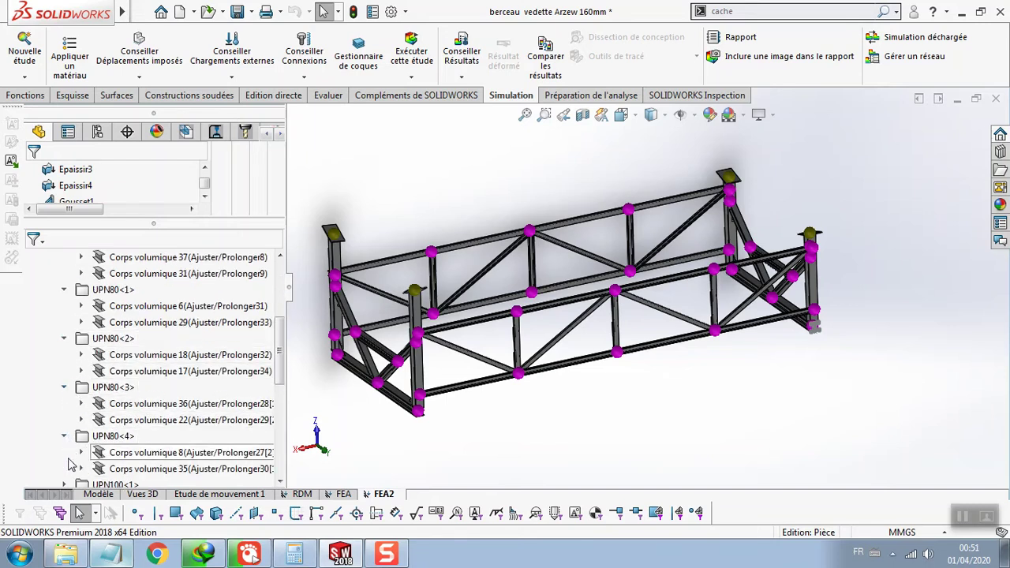
Show the UPN100<1>, UPN100<3> and HE120B<11> bodies, then collapse the Cut list.
scroll(71, 461, down, 2)
click(64, 386)
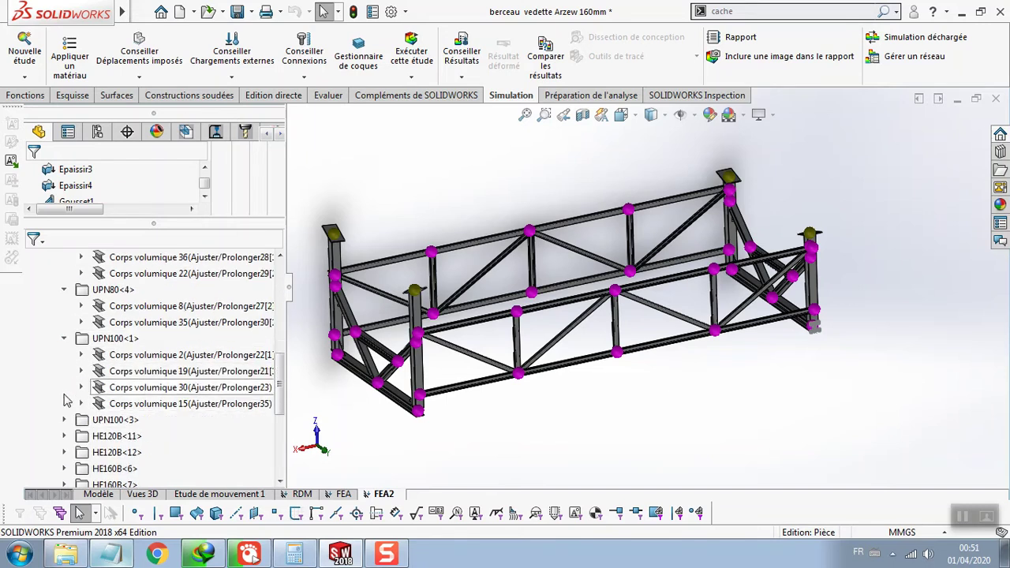
scroll(66, 399, down, 2)
click(64, 370)
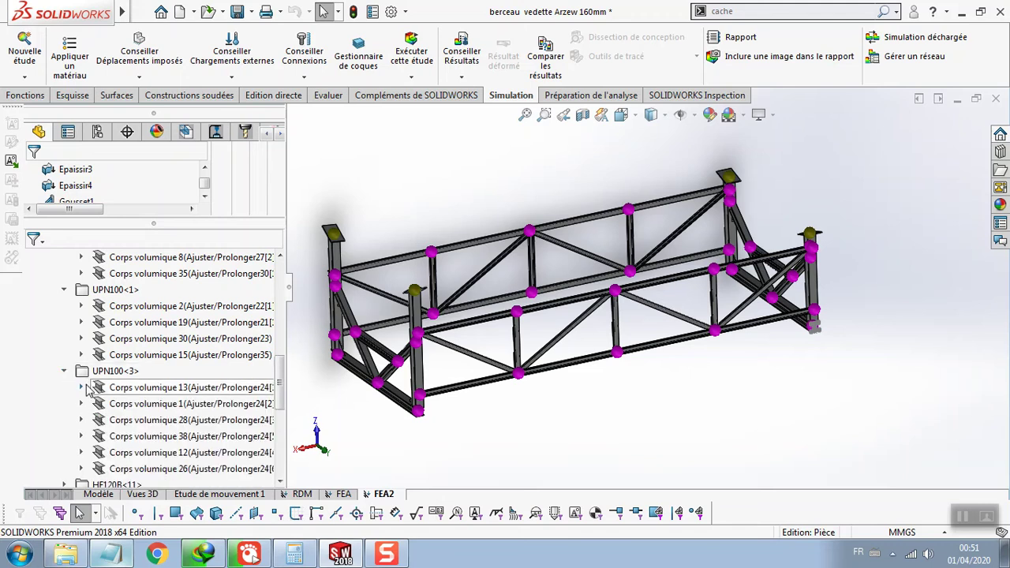
scroll(89, 389, down, 3)
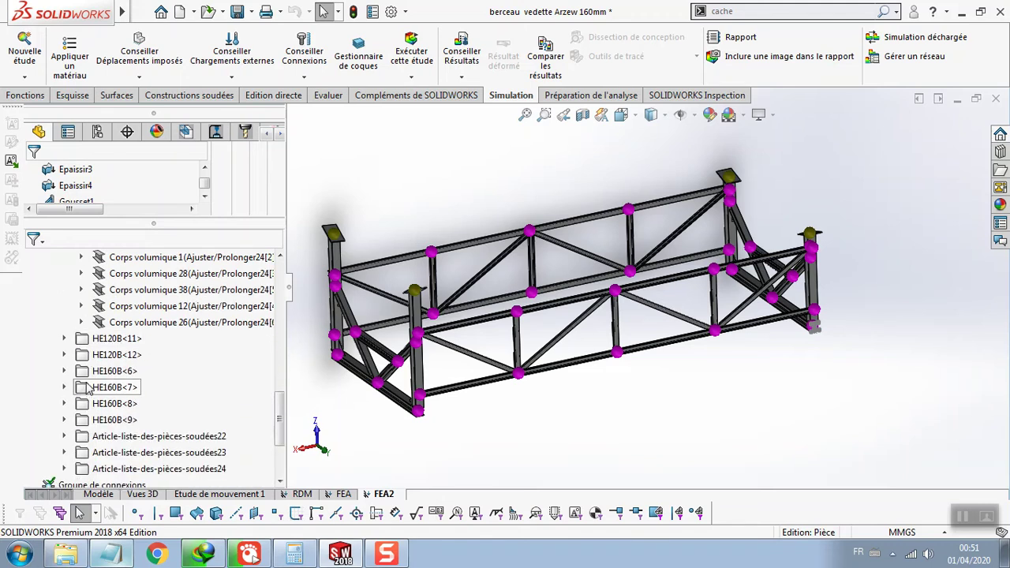
click(64, 338)
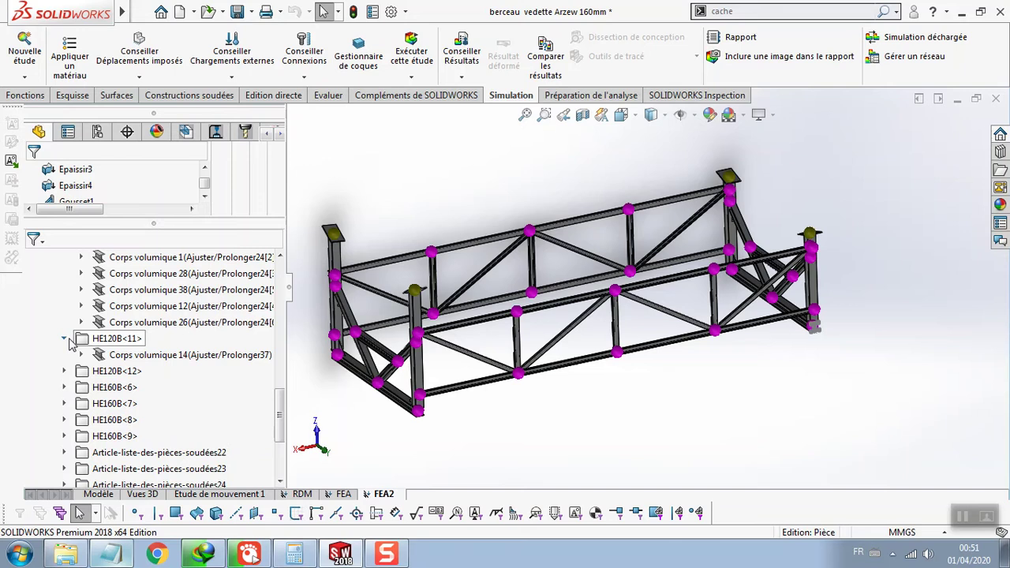
scroll(69, 338, up, 5)
scroll(63, 316, up, 5)
scroll(57, 299, up, 3)
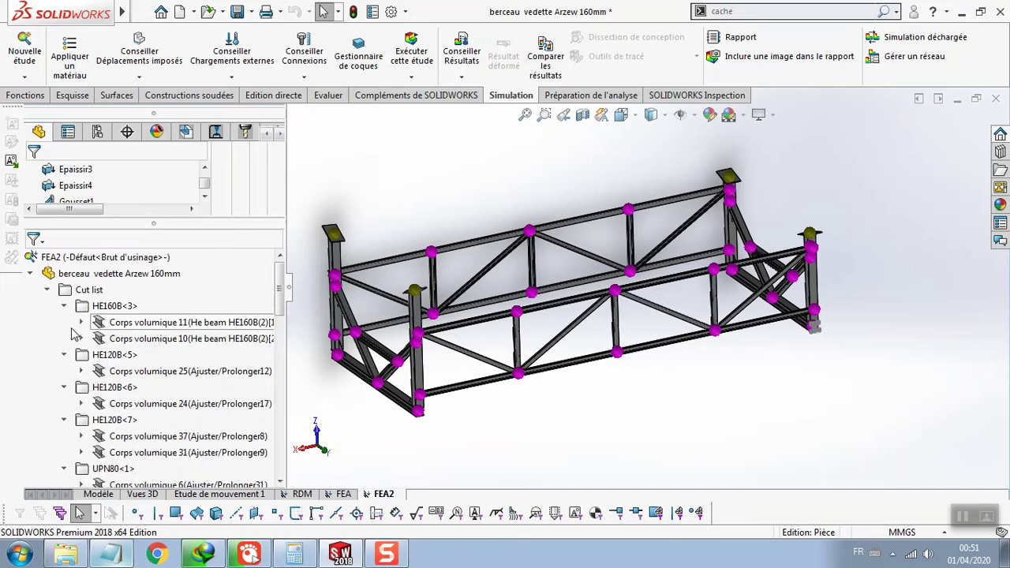
click(48, 289)
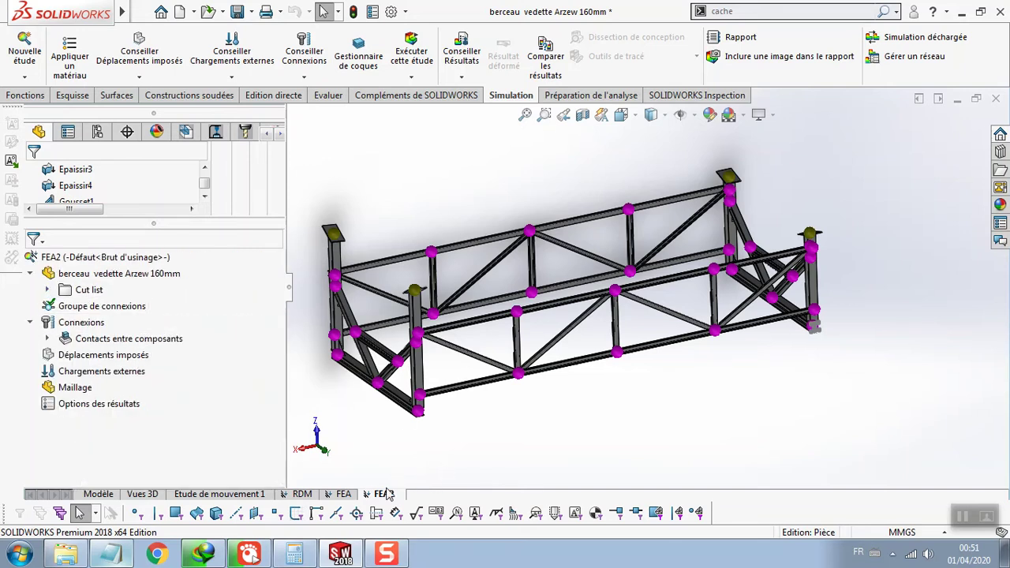
Treat the HE160B<3> bodies Corps volumique 11 and 10 as solids.
right_click(384, 495)
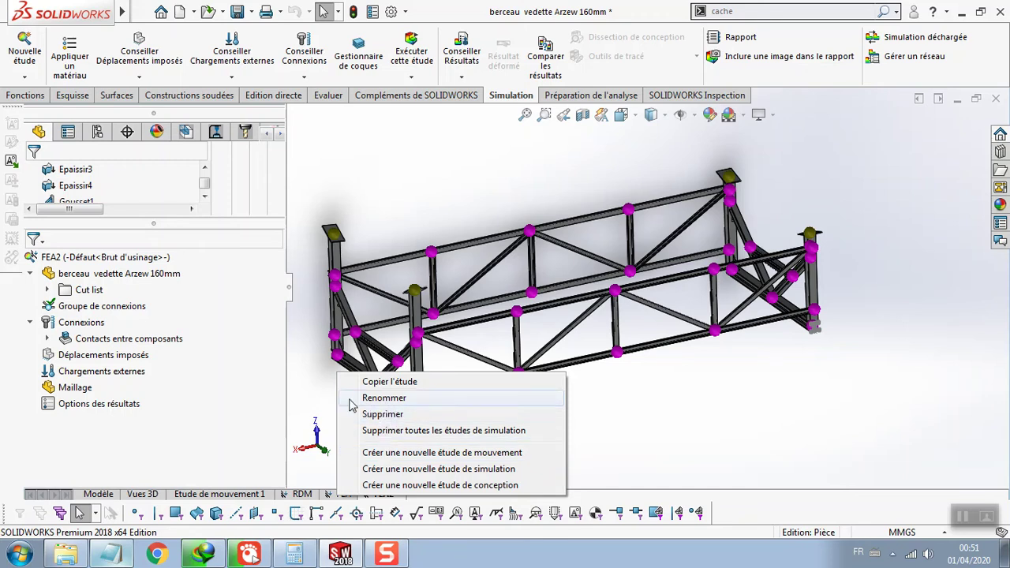
click(321, 400)
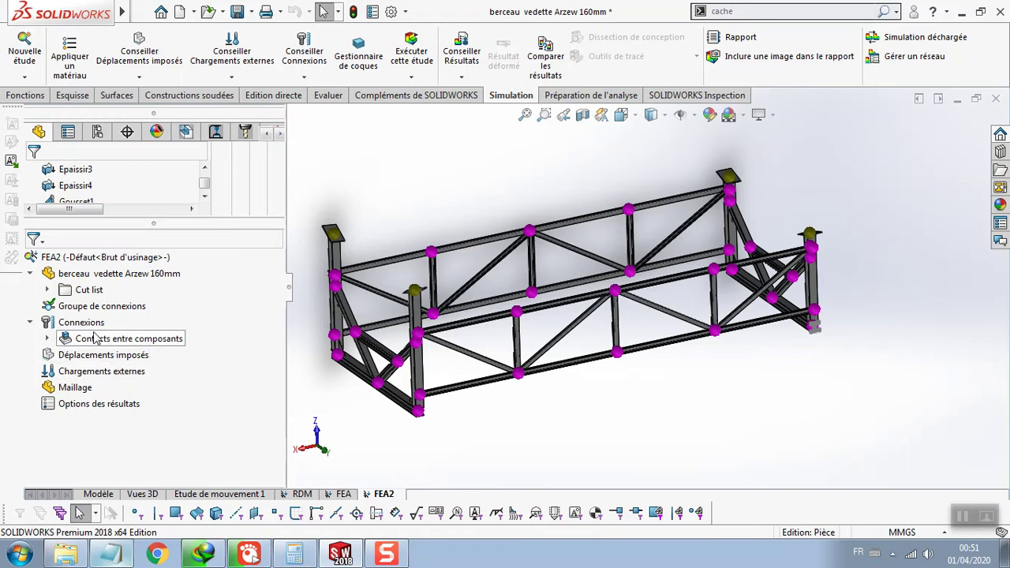
click(48, 291)
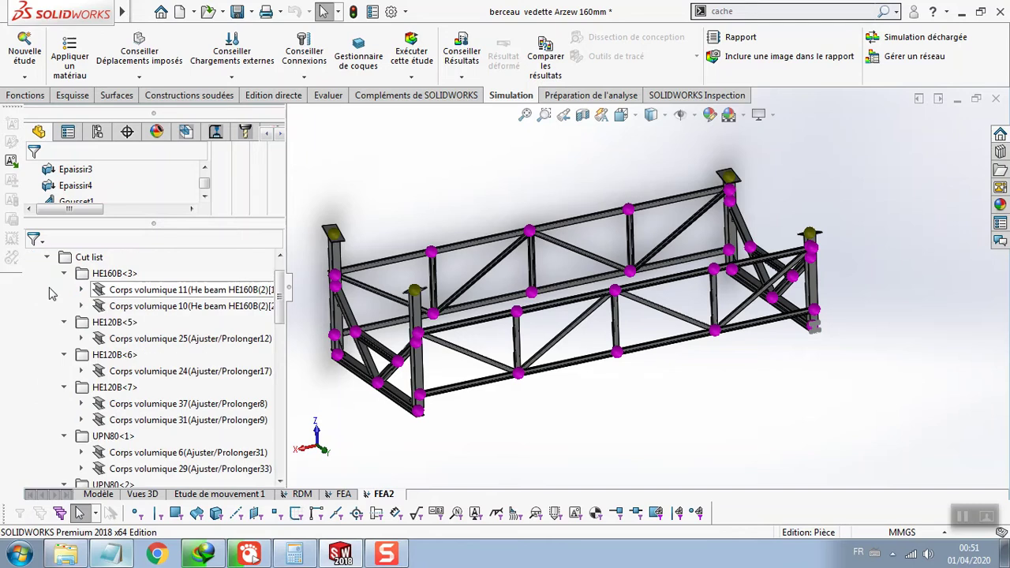
click(106, 289)
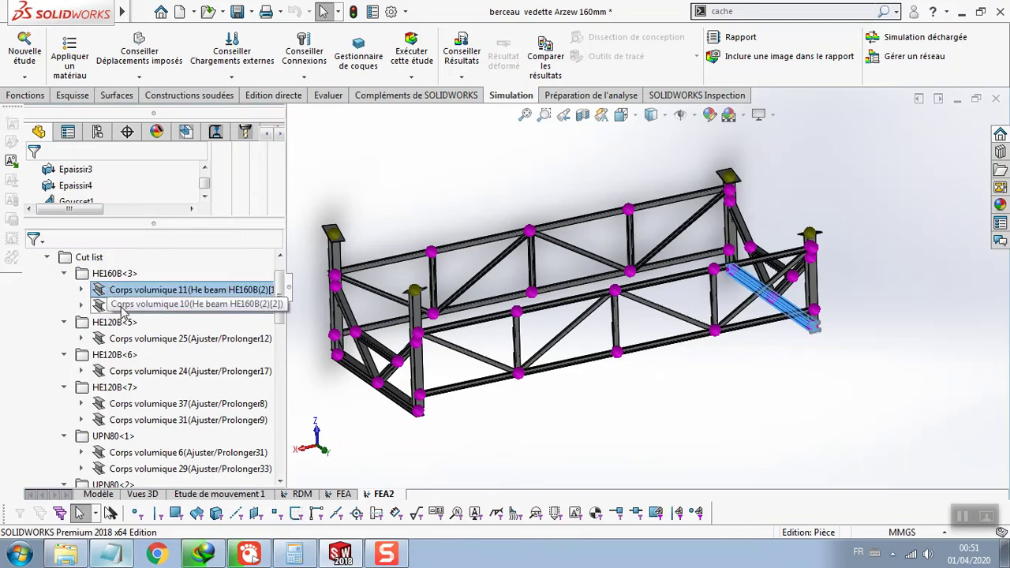
ctrl+click(100, 305)
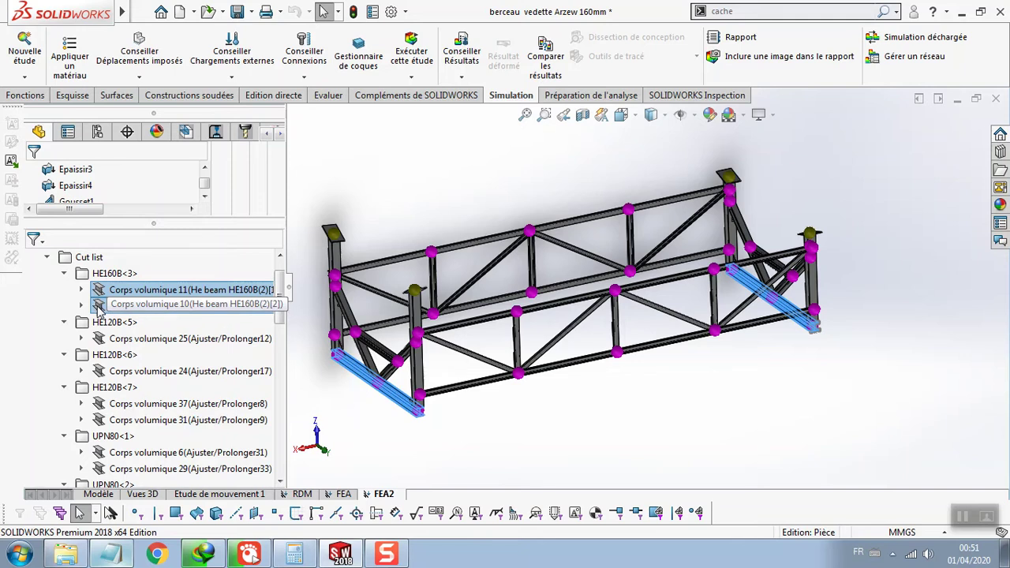
right_click(98, 306)
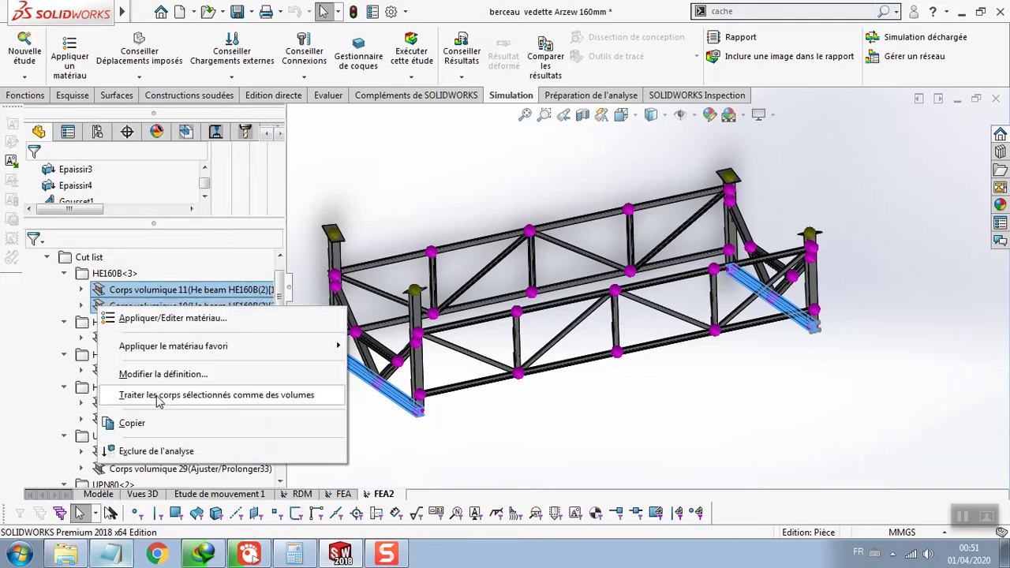
click(172, 401)
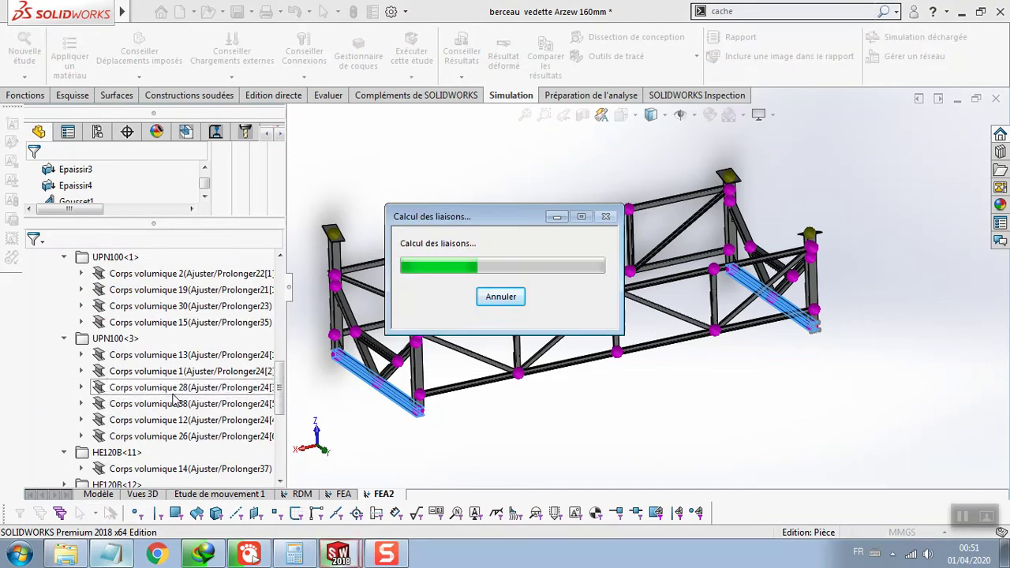
Set Corps volumique 11 and 10 back to beams.
scroll(158, 358, up, 3)
scroll(158, 357, up, 3)
scroll(157, 354, up, 3)
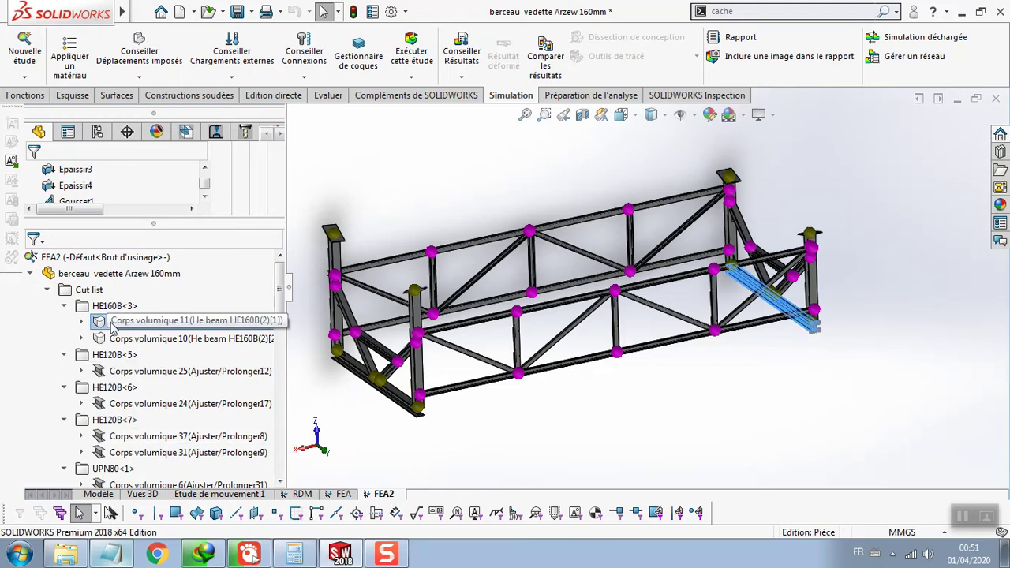
click(112, 323)
ctrl+click(112, 338)
right_click(110, 337)
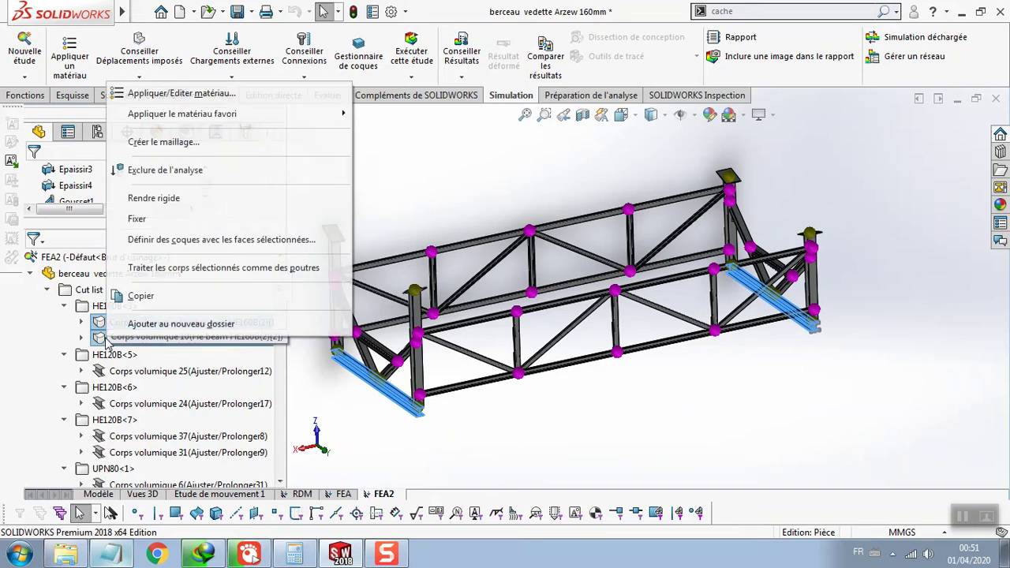
click(185, 267)
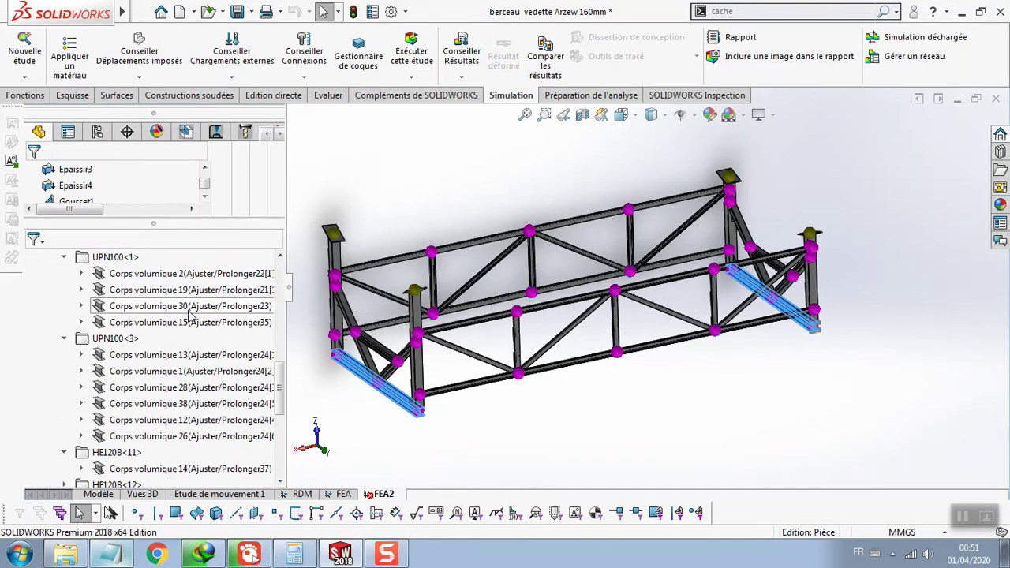
Delete the FEA2 study permanently, confirming with Oui.
right_click(384, 495)
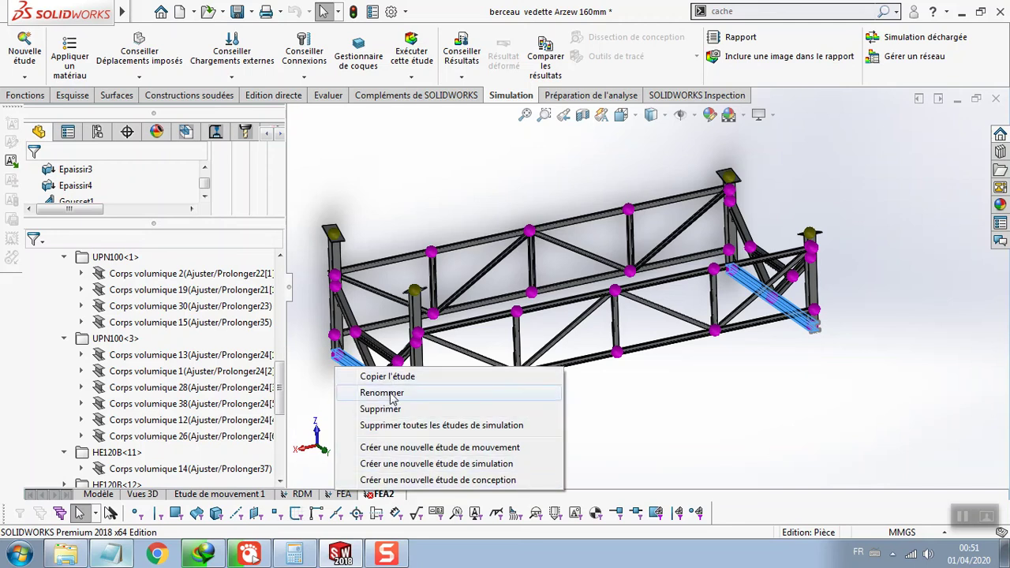
click(387, 408)
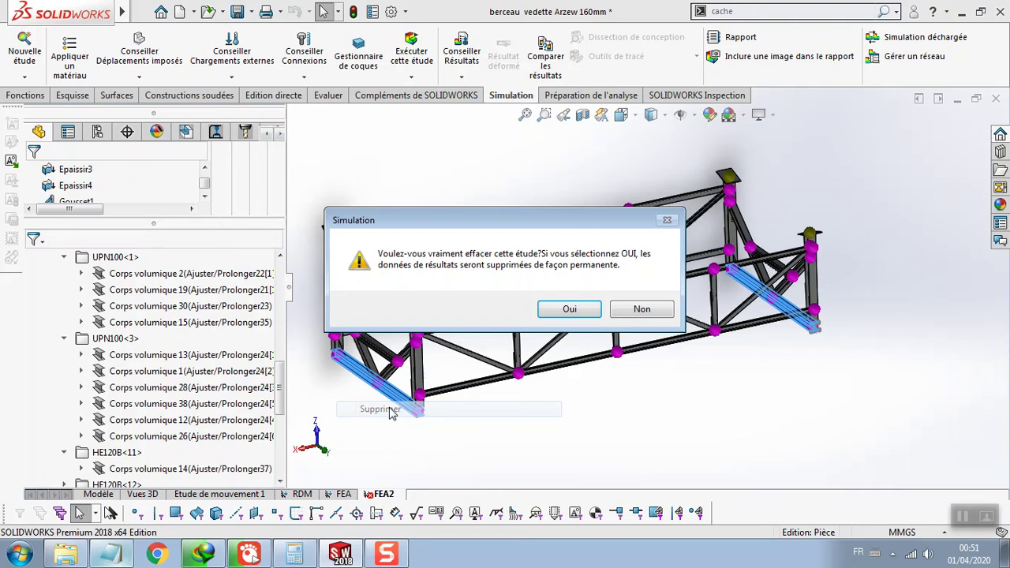
click(548, 316)
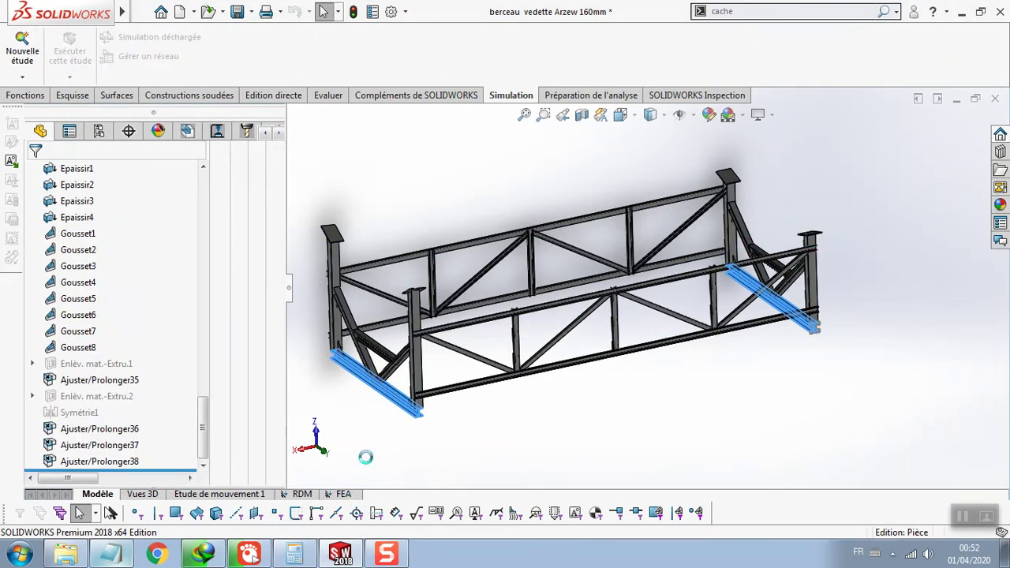
right_click(341, 494)
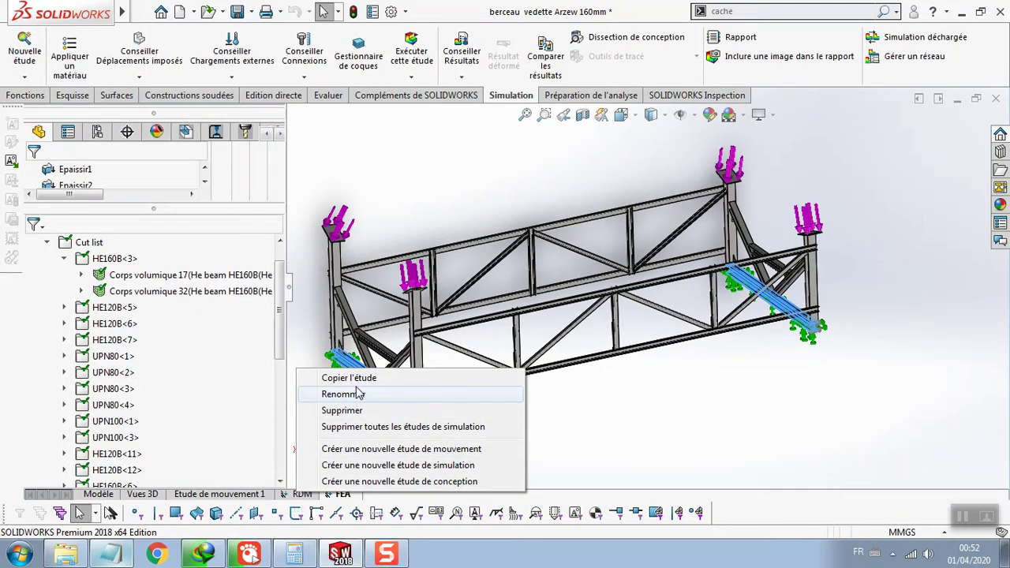
Copy the FEA study as 'Statique 3 à partir de [FEA]', keeping FEA as source.
click(359, 378)
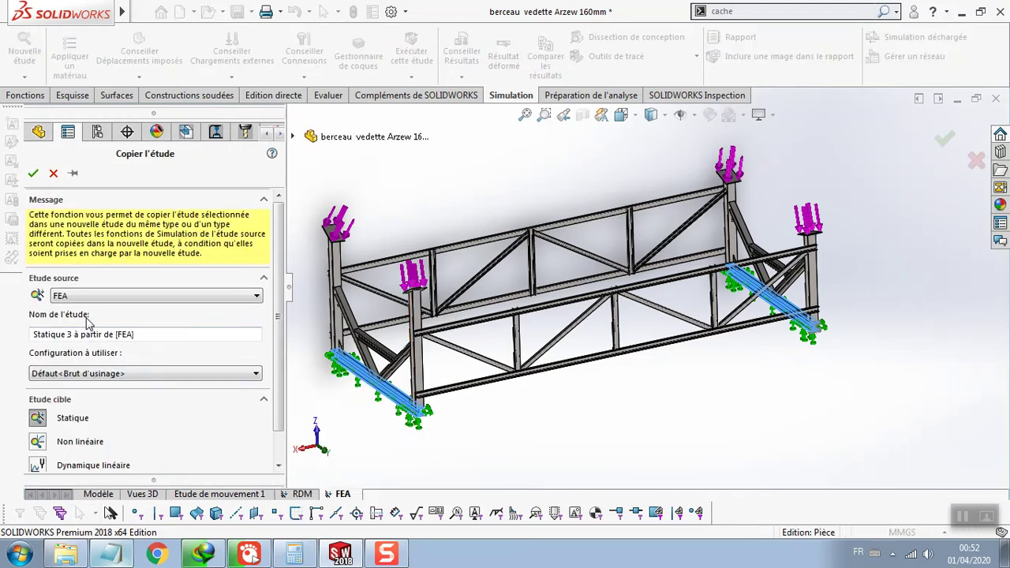
click(111, 304)
click(112, 300)
click(33, 174)
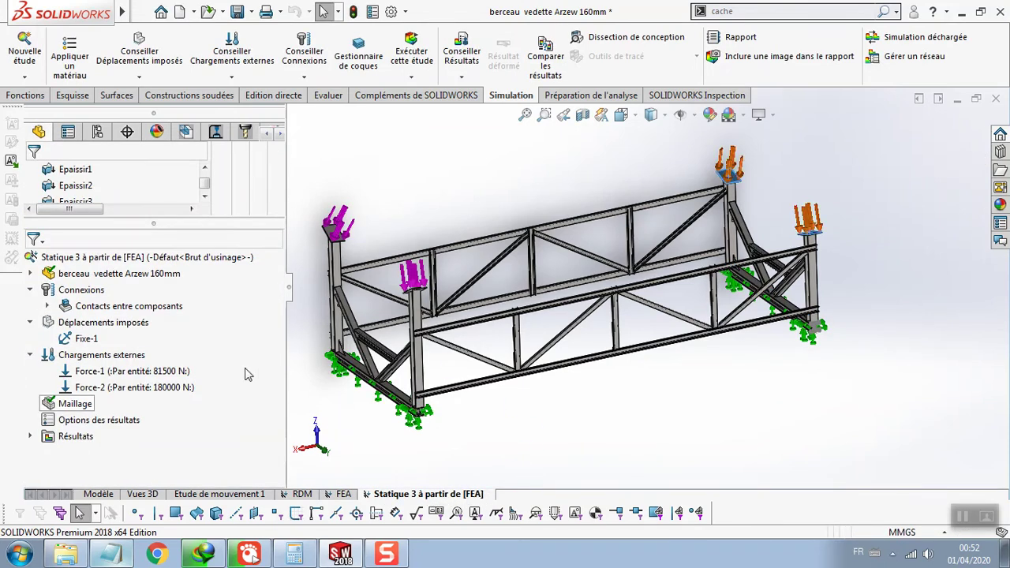
Expand the copied study's tree and inspect Fixe-1, Force-1 and Force-2 on the cradle.
click(32, 273)
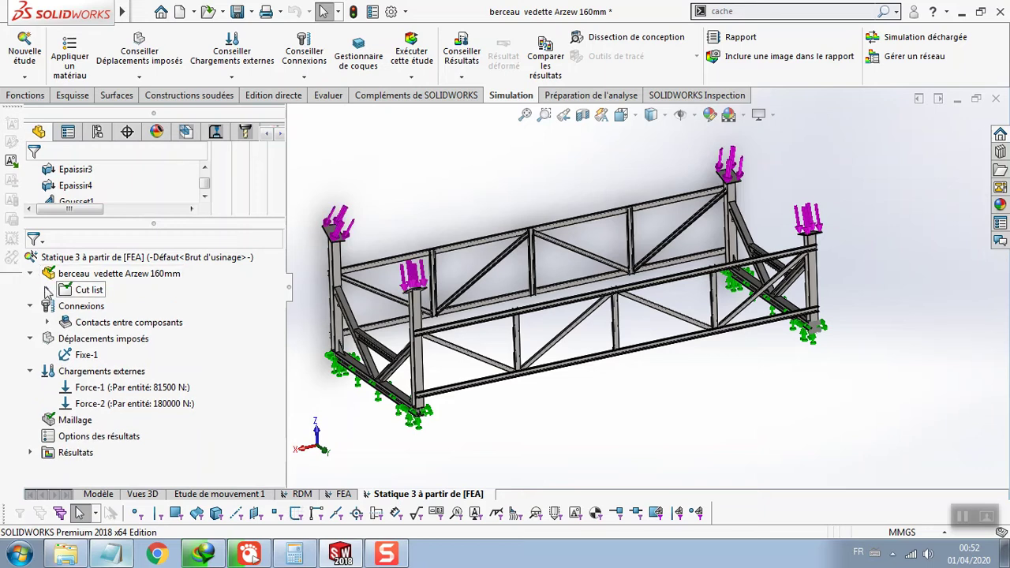
click(46, 322)
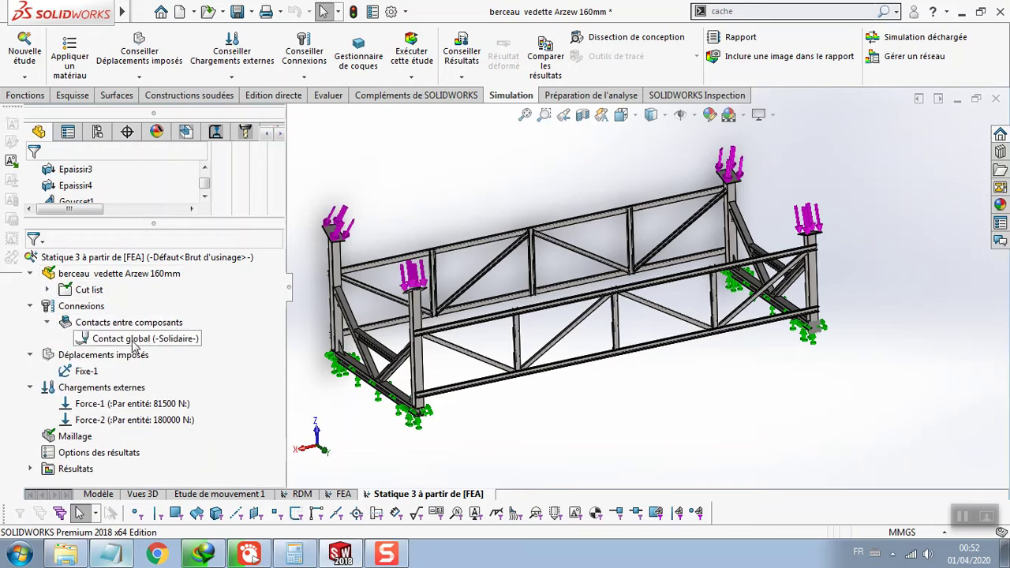
click(86, 374)
click(85, 374)
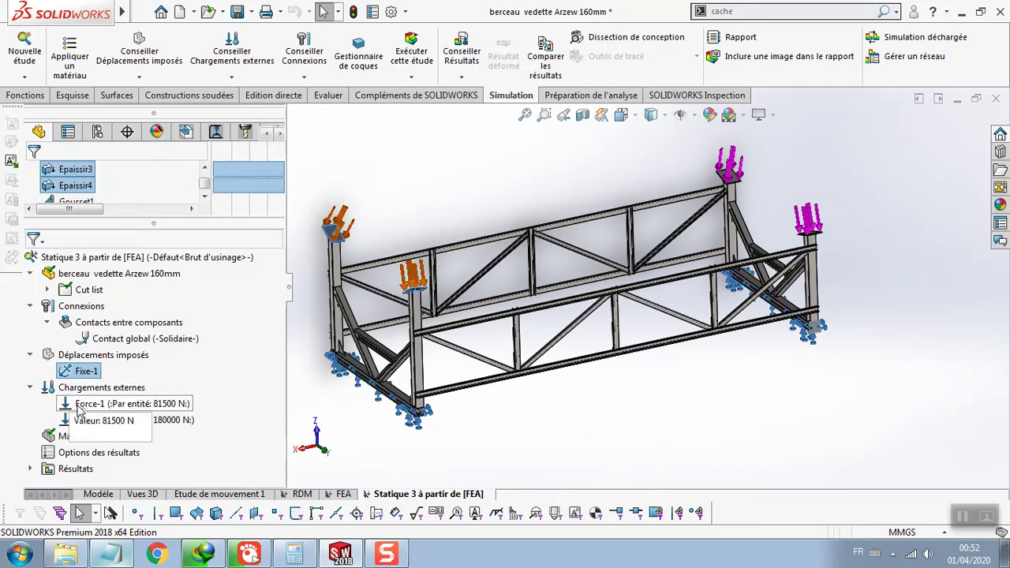
click(79, 407)
click(86, 420)
right_click(87, 421)
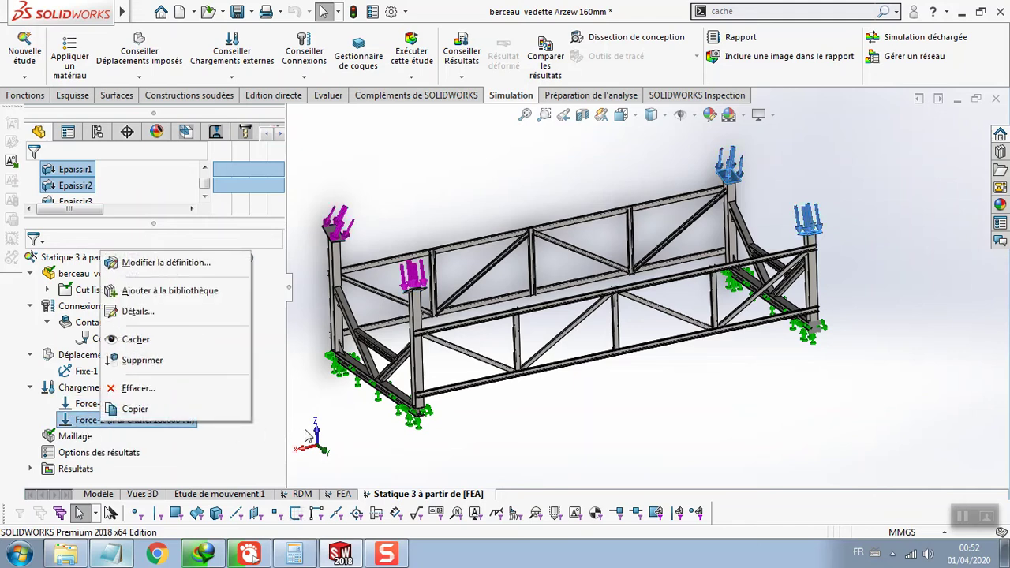
click(382, 433)
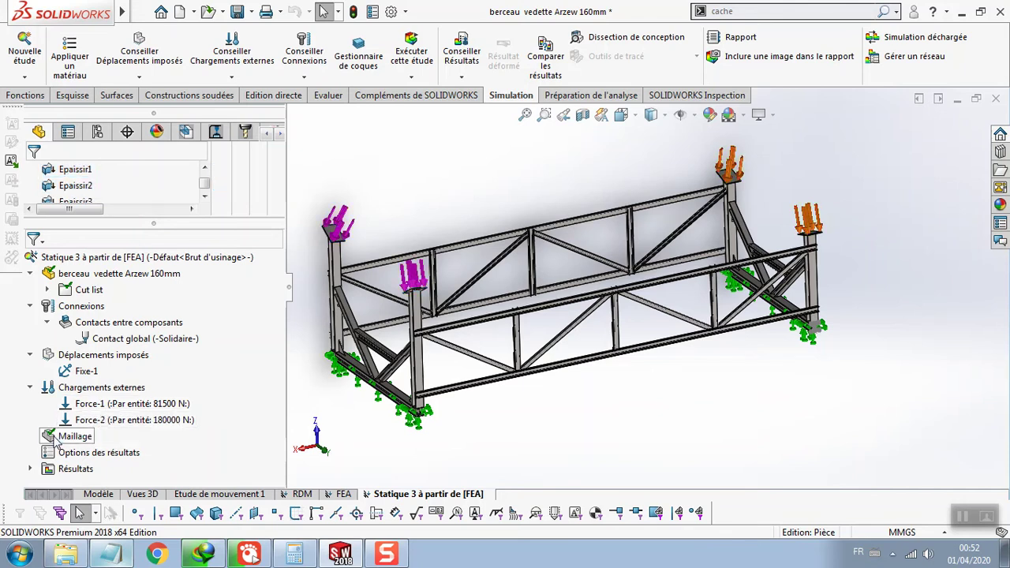
click(30, 468)
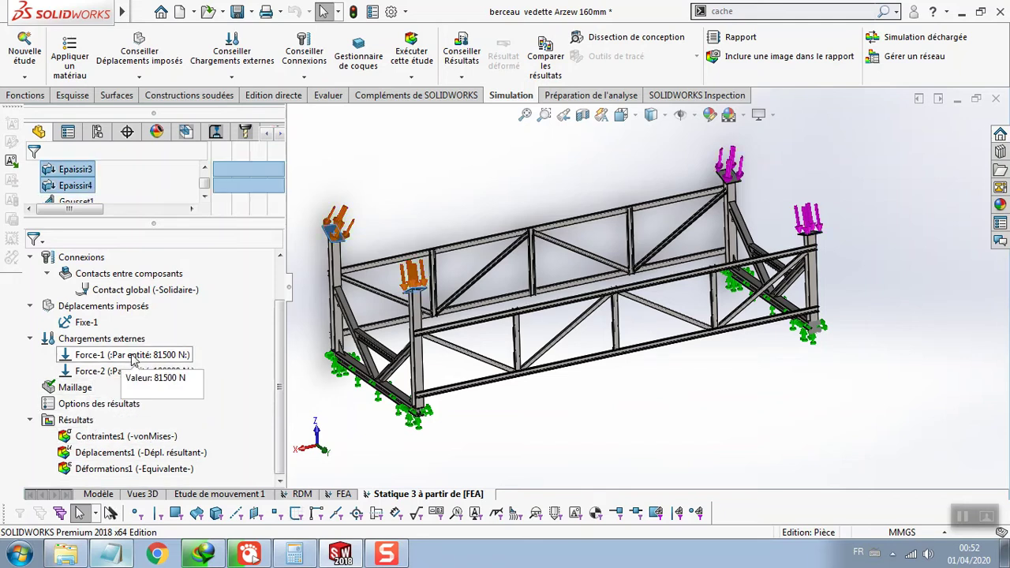
Edit the definition of Force-1, the 81500 N load on two faces.
click(132, 355)
ctrl+click(129, 371)
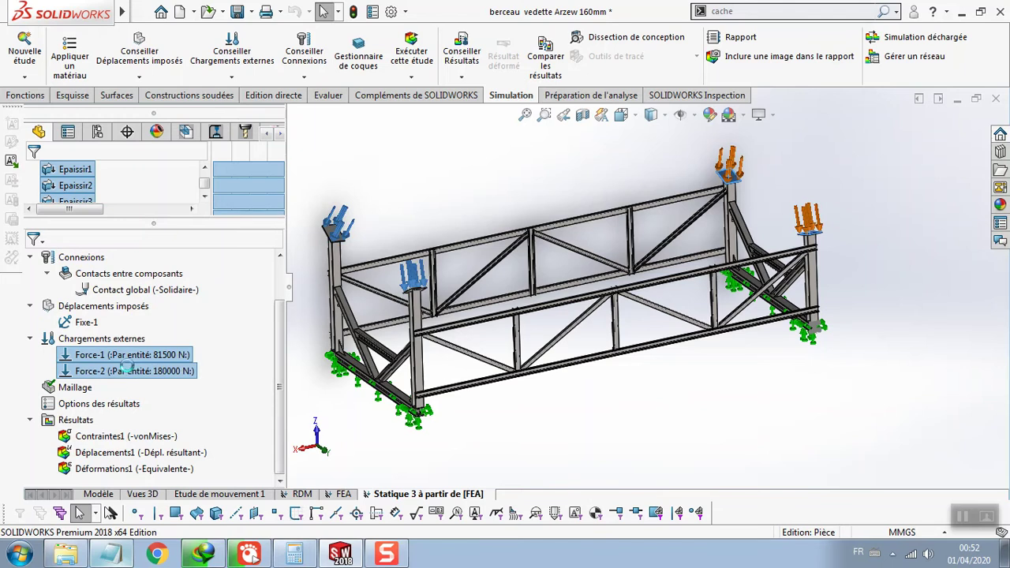
click(134, 356)
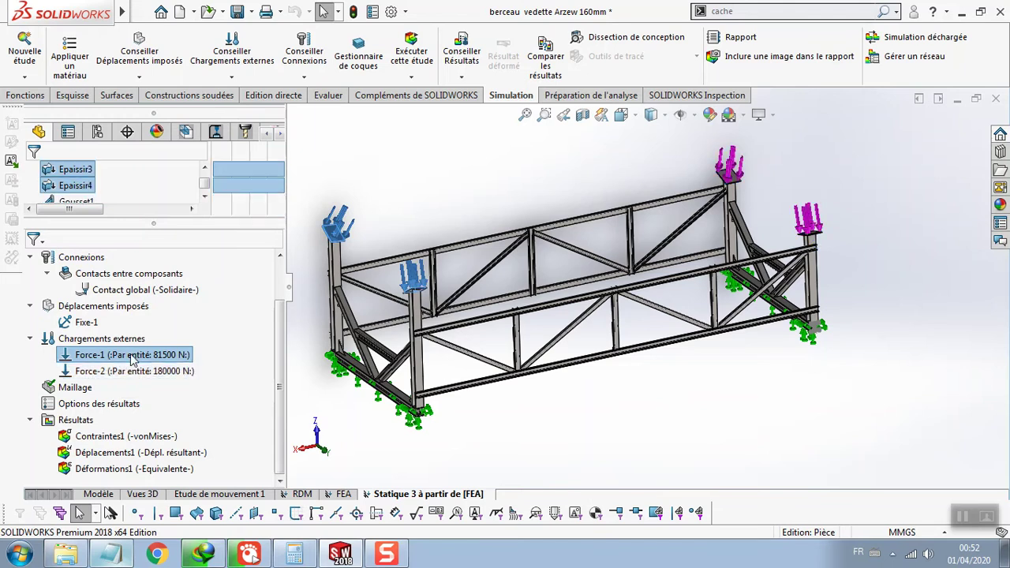
right_click(132, 358)
click(154, 368)
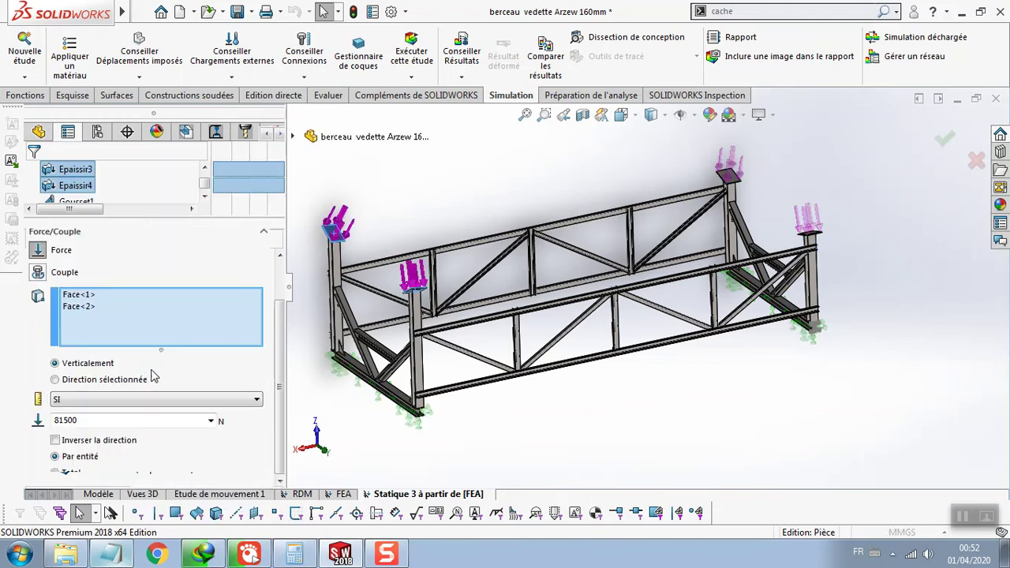
Apply 81500 N vertically to each top plate face, Face<1> and Face<2>, and confirm the force.
double_click(123, 422)
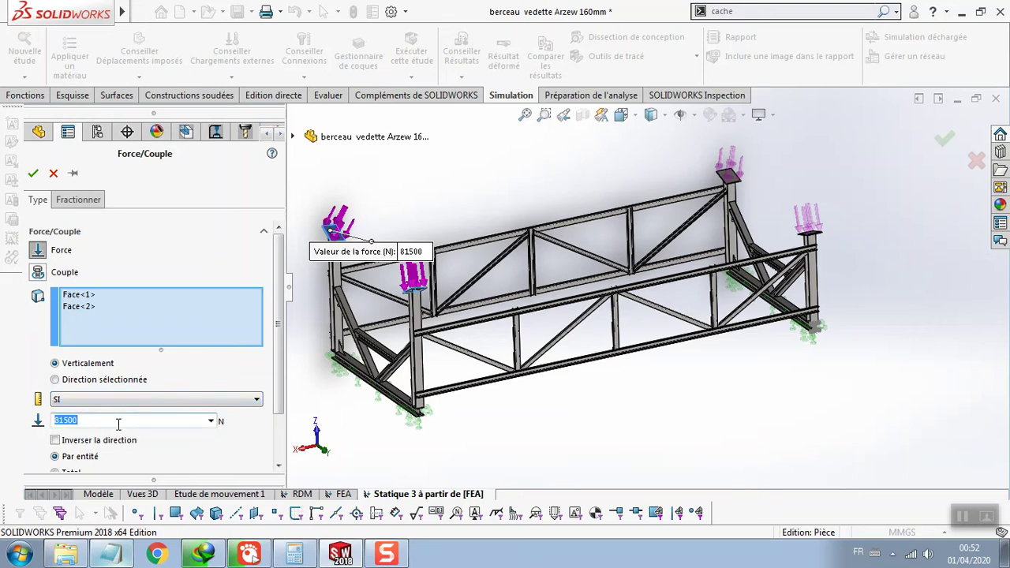
click(89, 297)
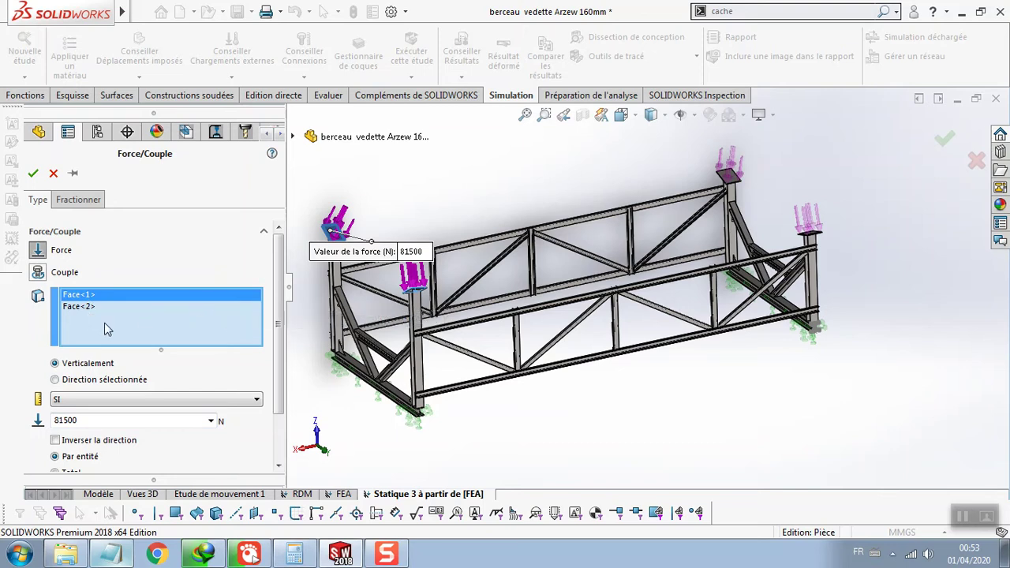
click(79, 308)
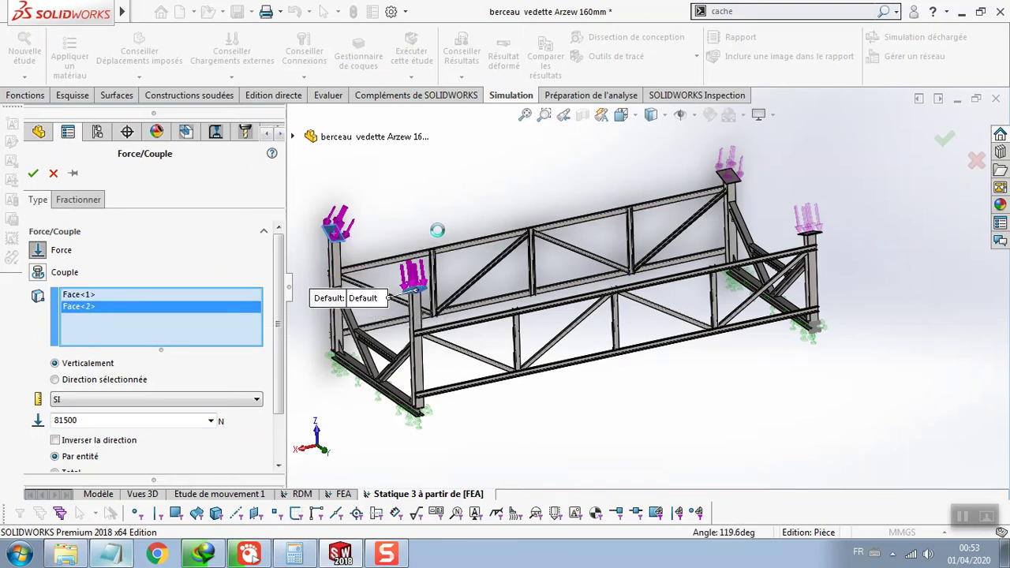
scroll(438, 231, up, 3)
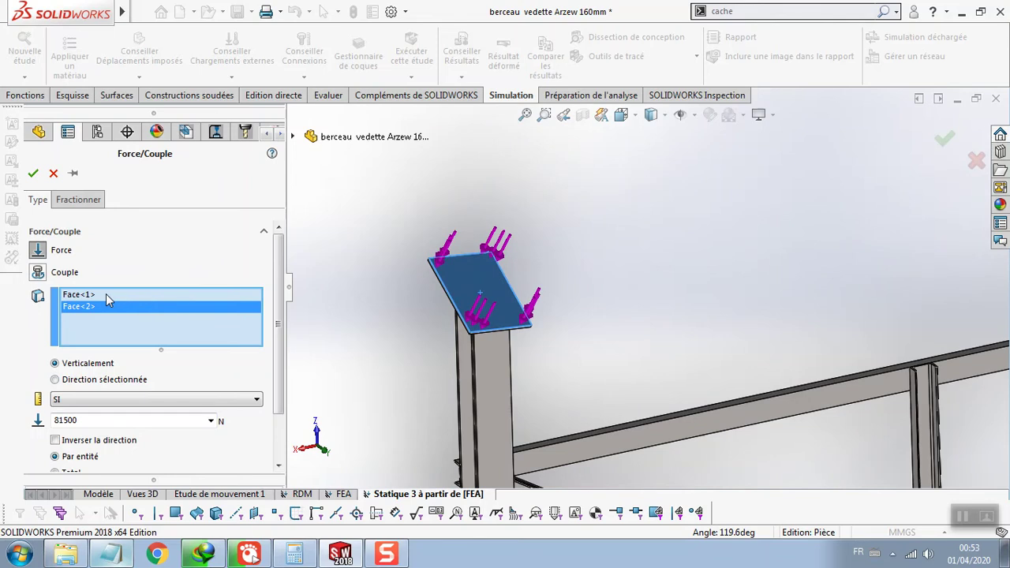
click(81, 295)
click(89, 310)
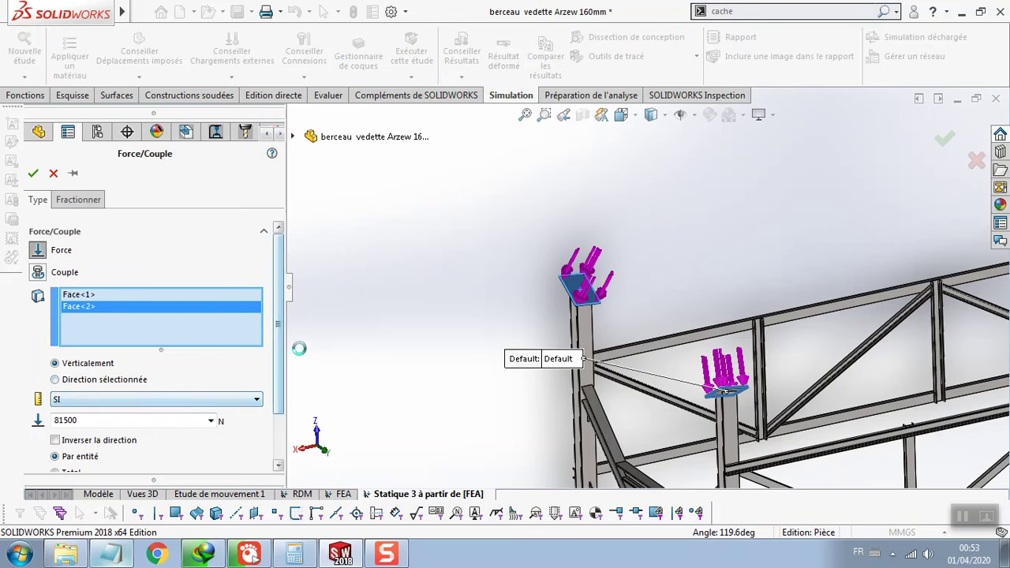
drag(280, 345, 282, 376)
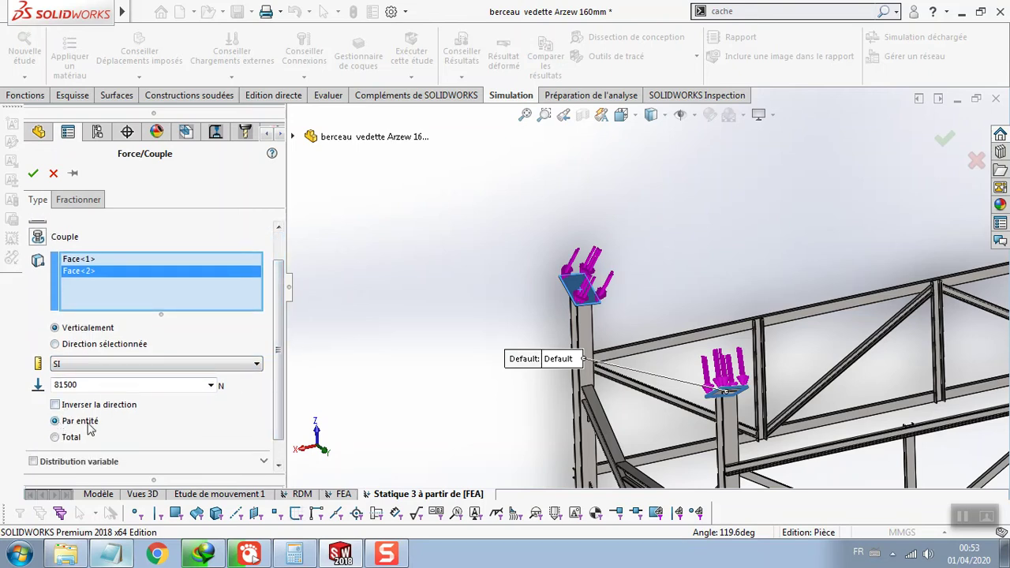
drag(280, 370, 280, 339)
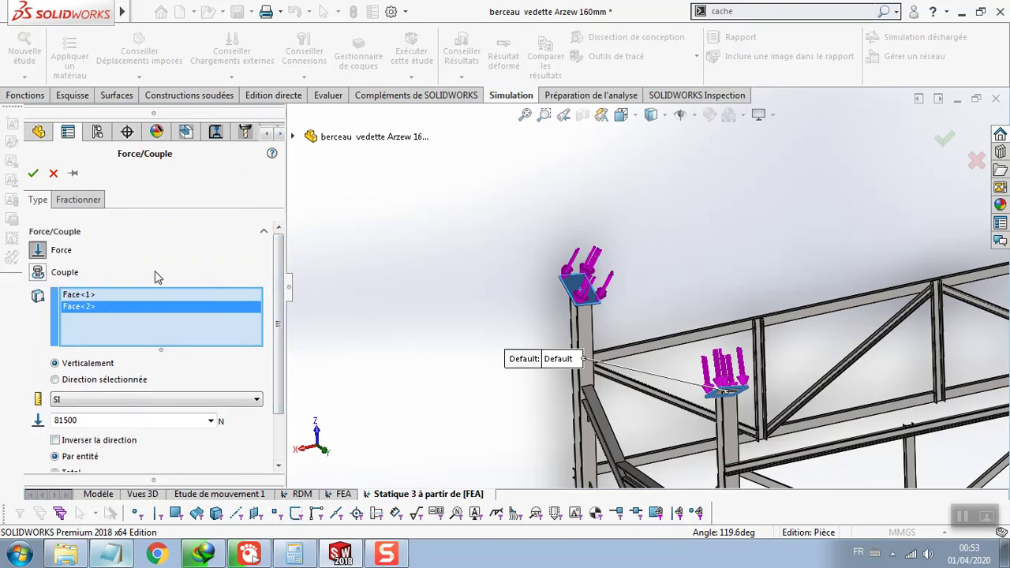
click(34, 173)
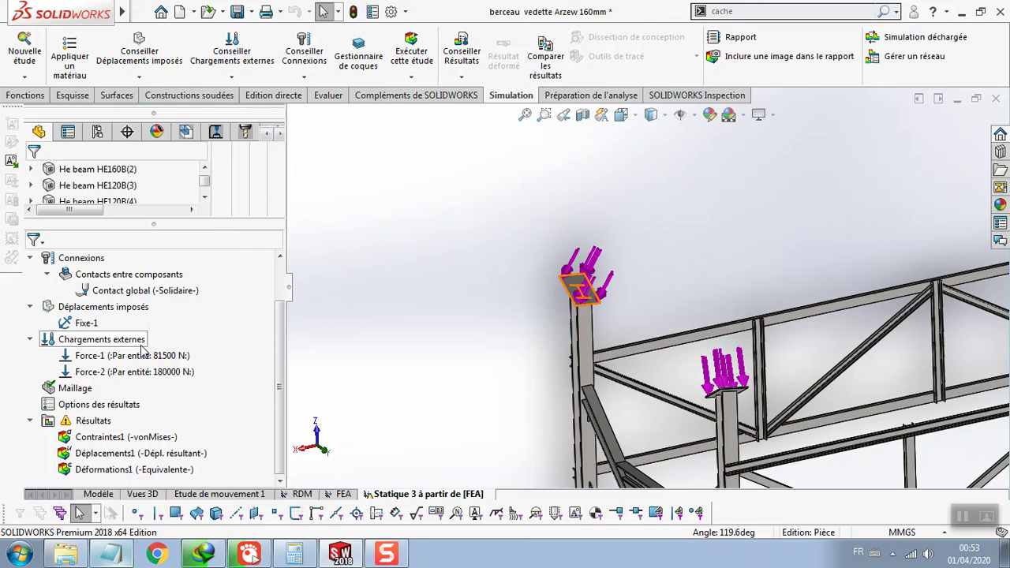
click(63, 389)
Inspect the mesh options and the 180000 N Force-2 load in the study tree.
right_click(63, 392)
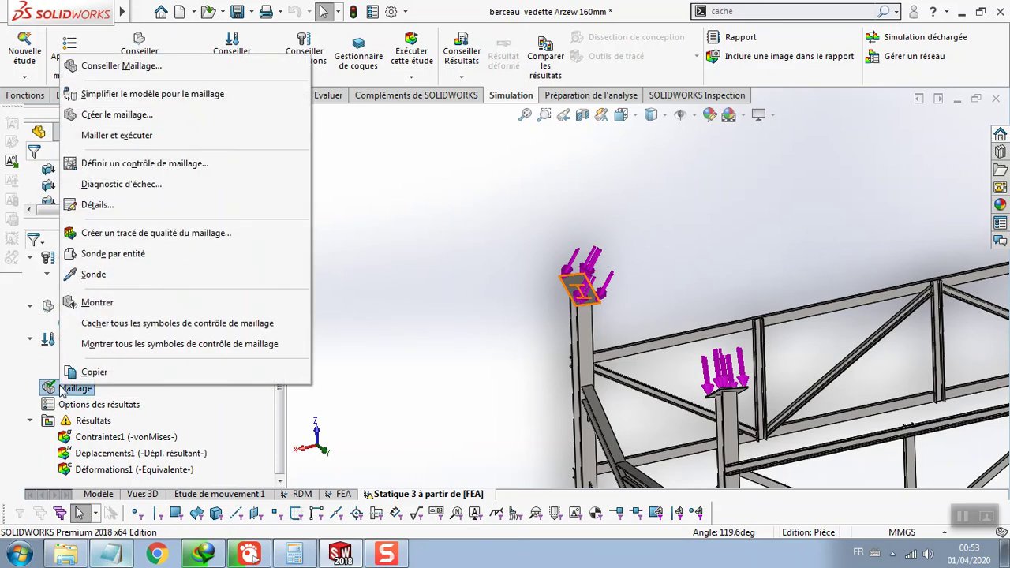
click(434, 363)
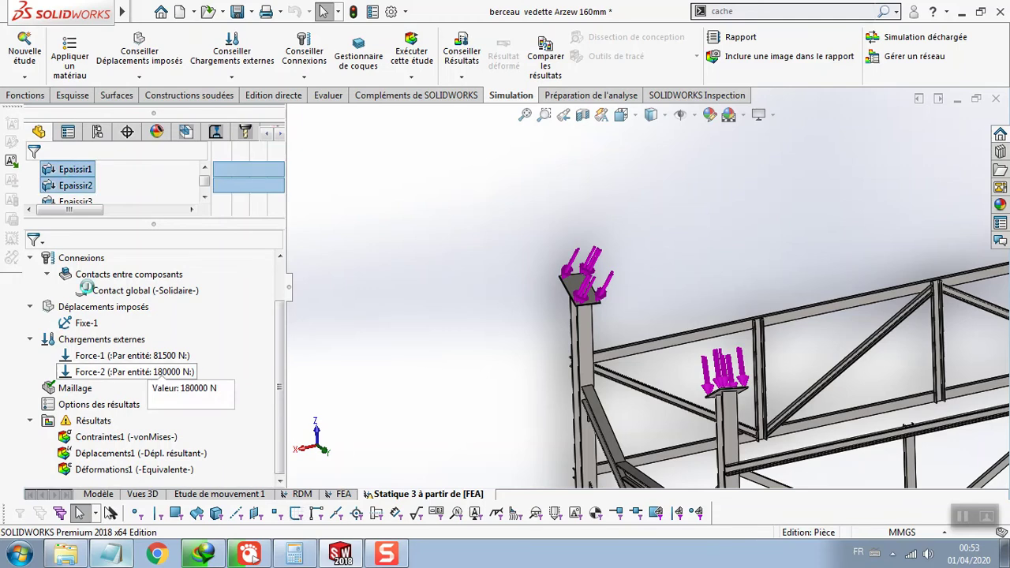
click(87, 372)
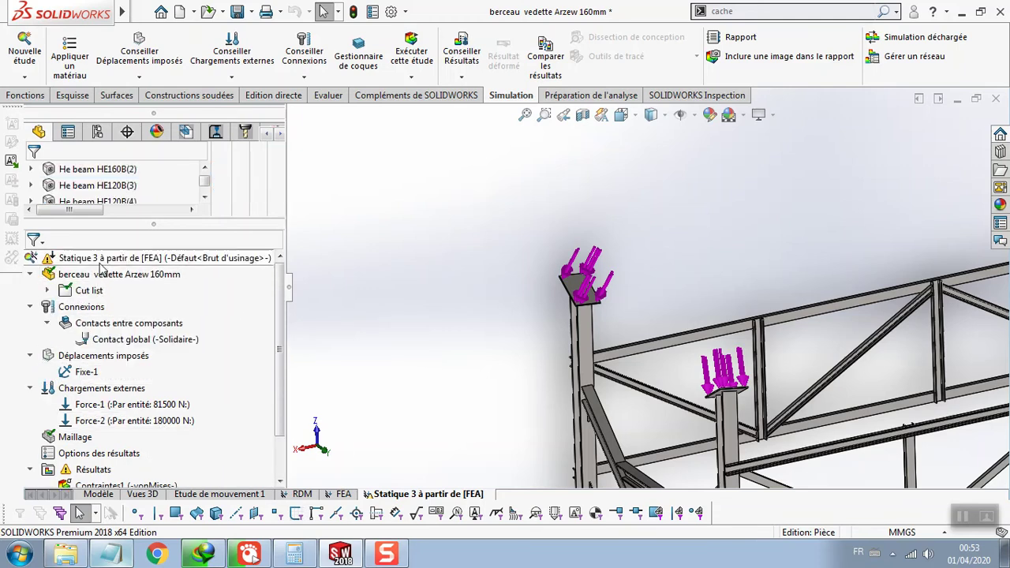
Switch off automatic solver selection in the Statique 3 study properties, keeping Solveur direct.
right_click(102, 262)
click(119, 430)
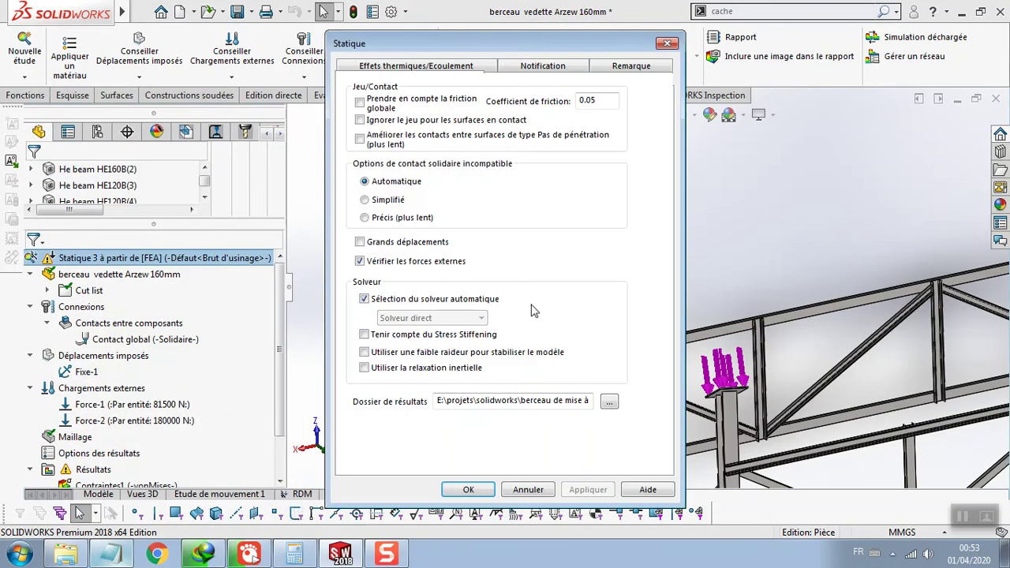
click(411, 69)
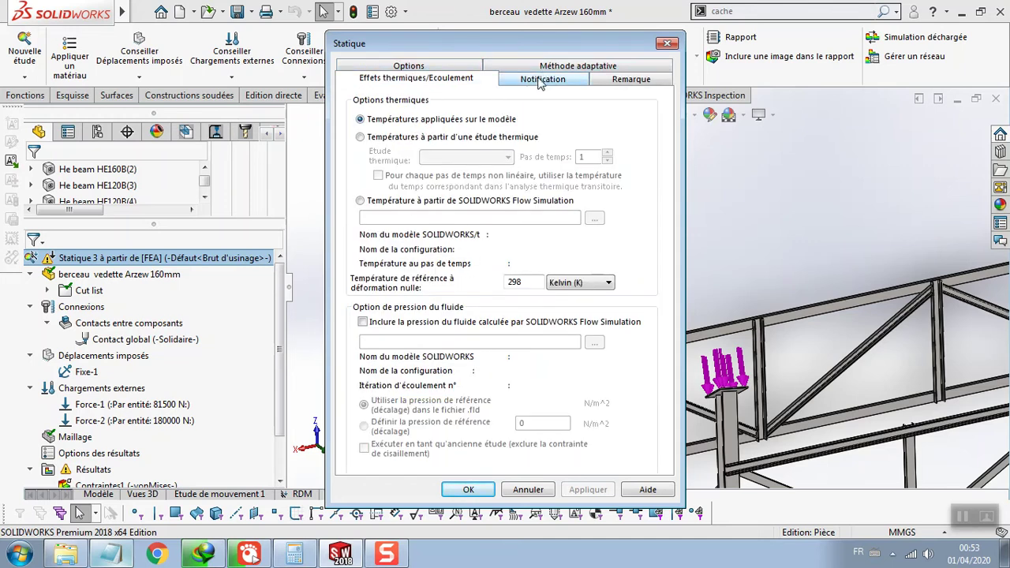
click(462, 70)
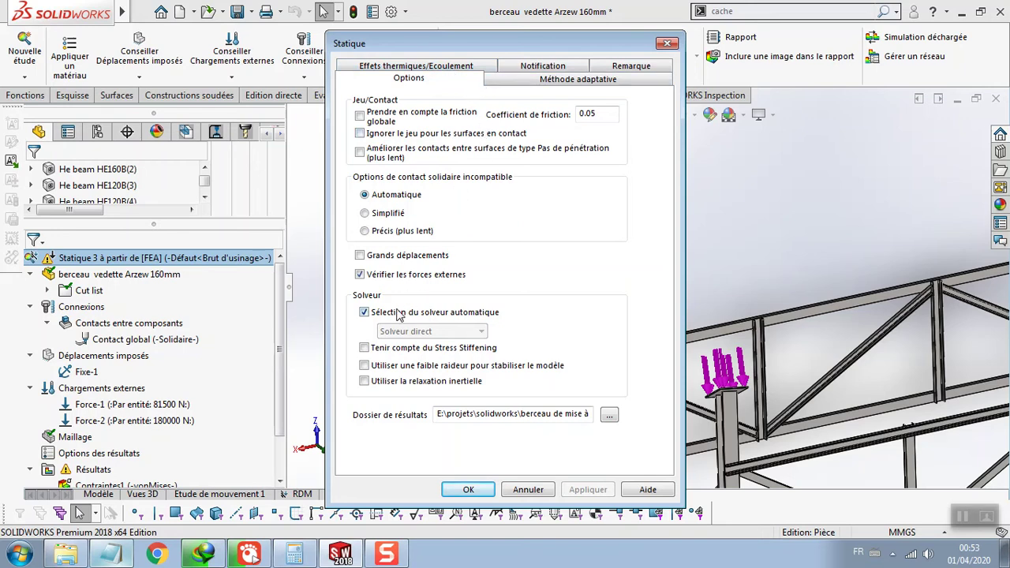
click(364, 312)
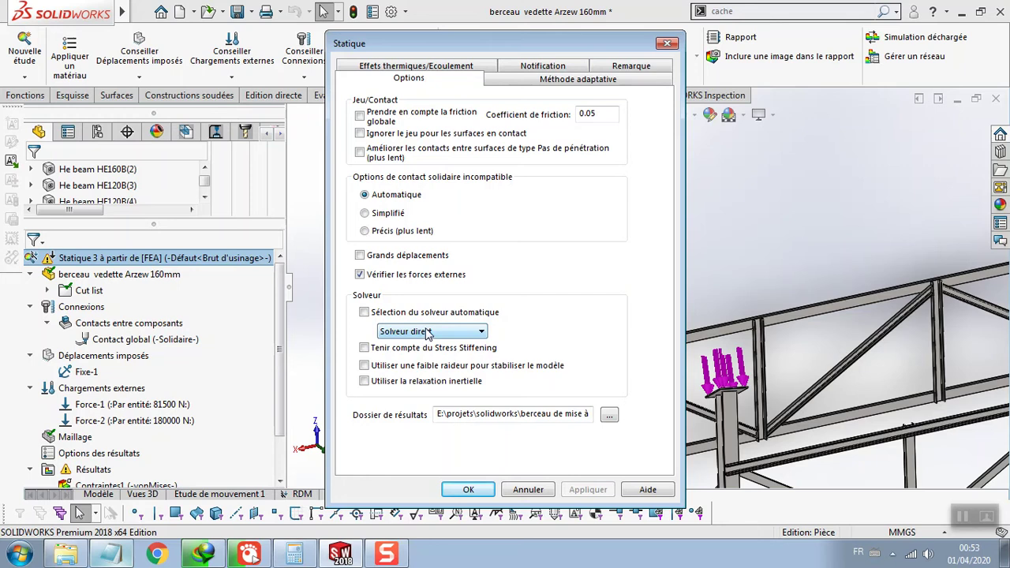
click(468, 490)
mouse_move(134, 388)
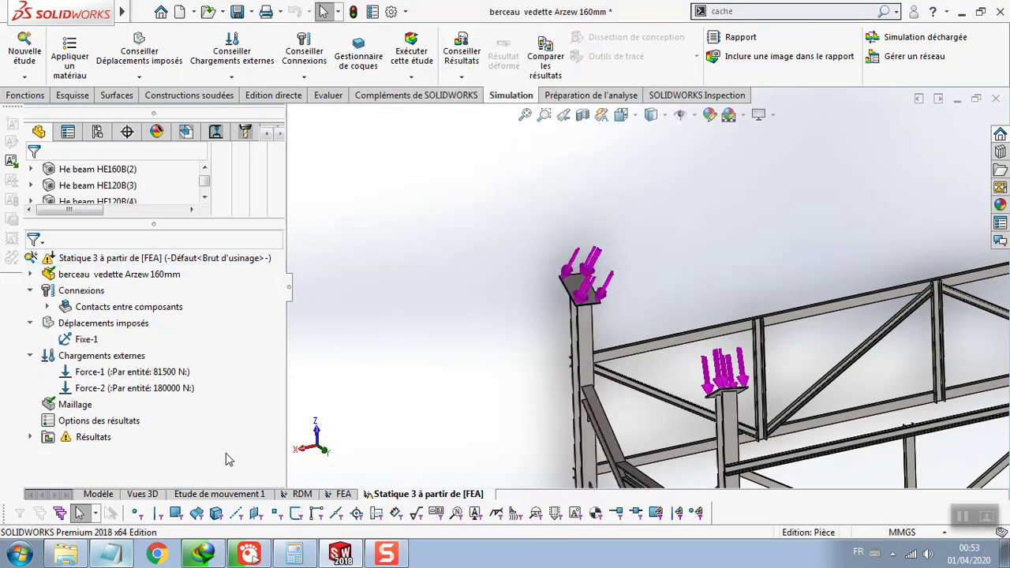
Highlight the 81500 N Force-1 loads on the frame, rotating the view to see them.
click(168, 376)
click(417, 338)
middle_drag(417, 338, 322, 345)
click(111, 356)
click(110, 376)
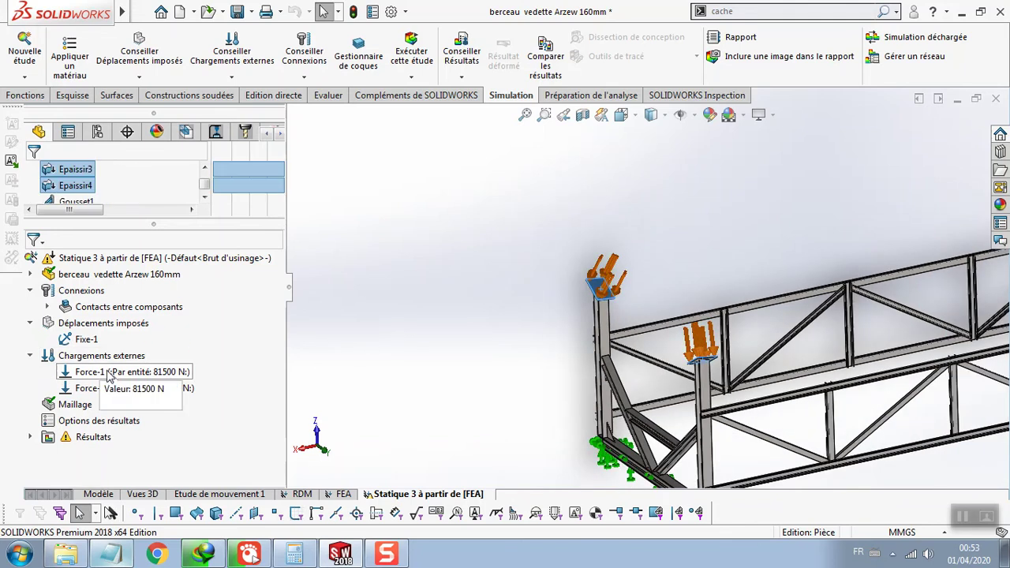
Create the solid mesh at the default density across all 38 bodies.
click(83, 404)
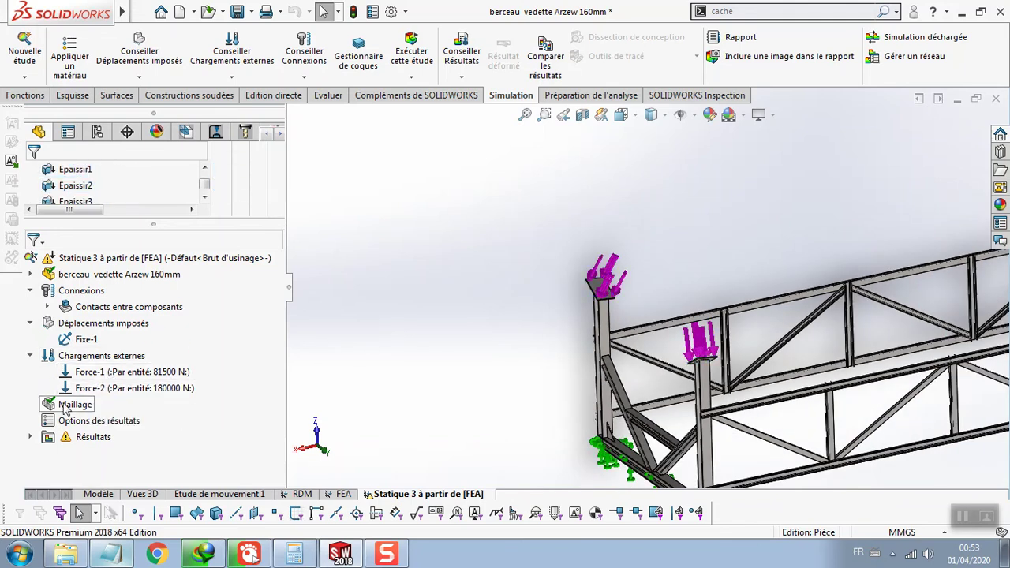
right_click(71, 407)
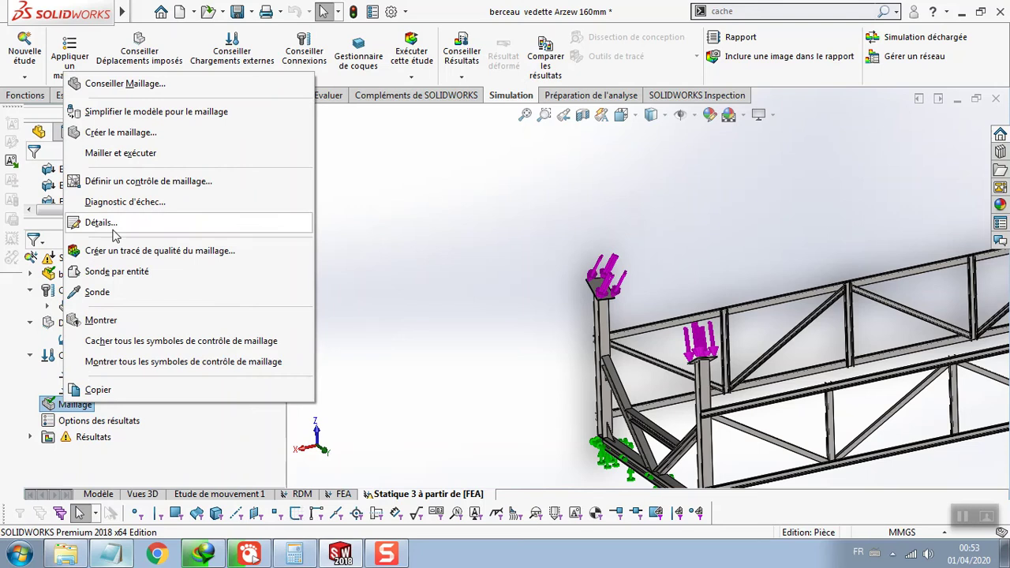
click(121, 132)
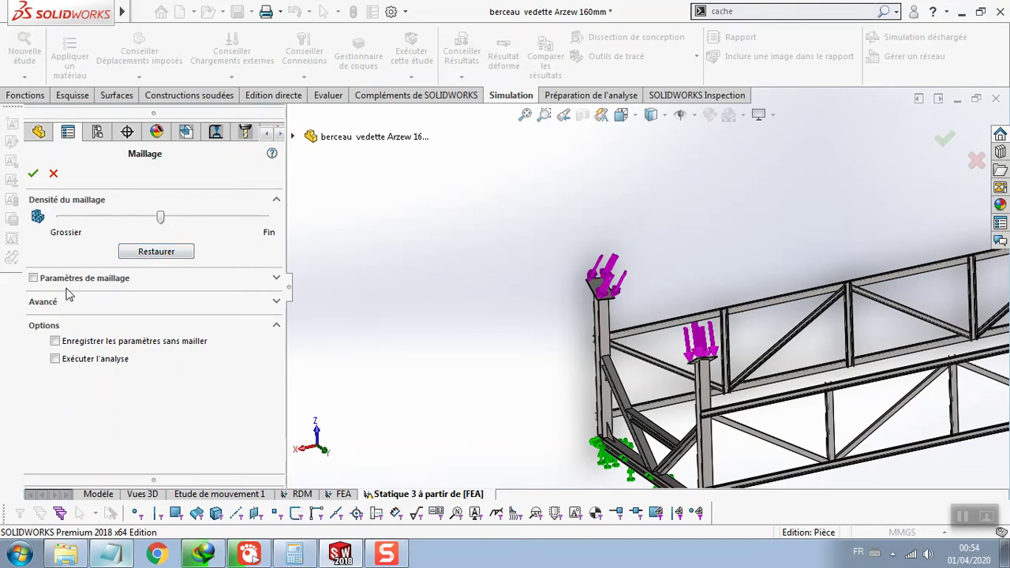
click(32, 173)
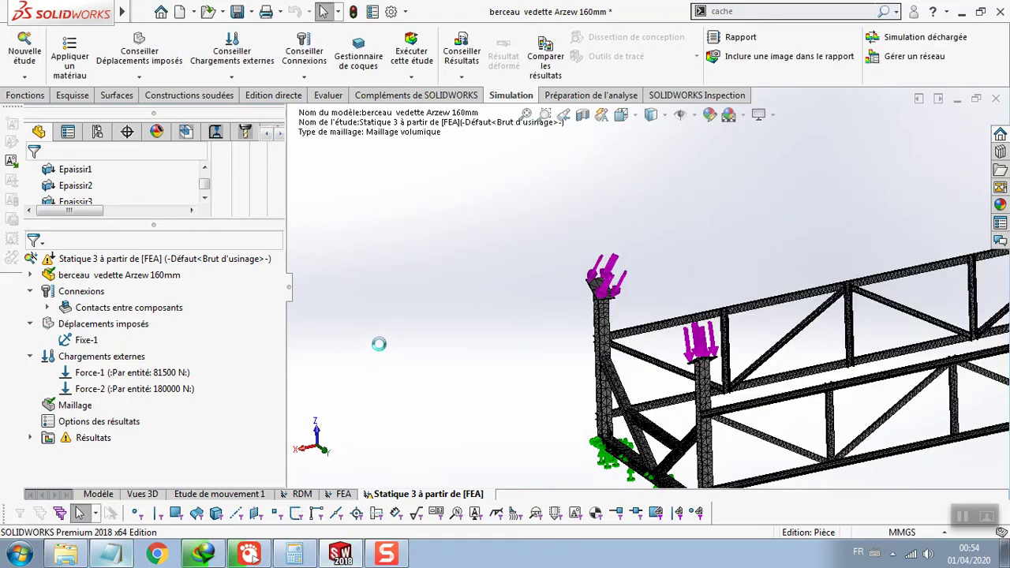
key(f)
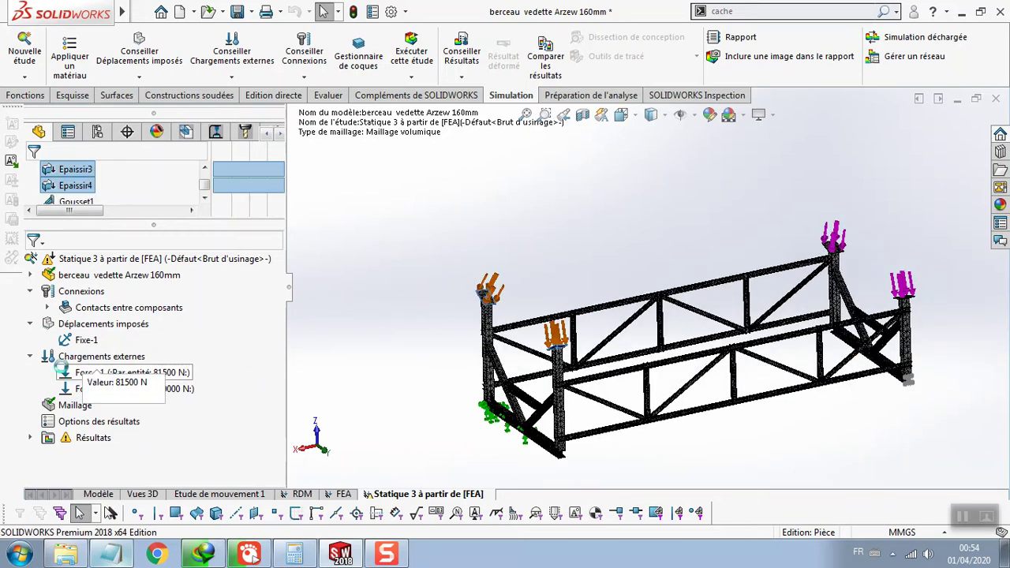
Run the Statique 3 study to get the von Mises plot peaking at 2.704e+02 MPa.
right_click(79, 259)
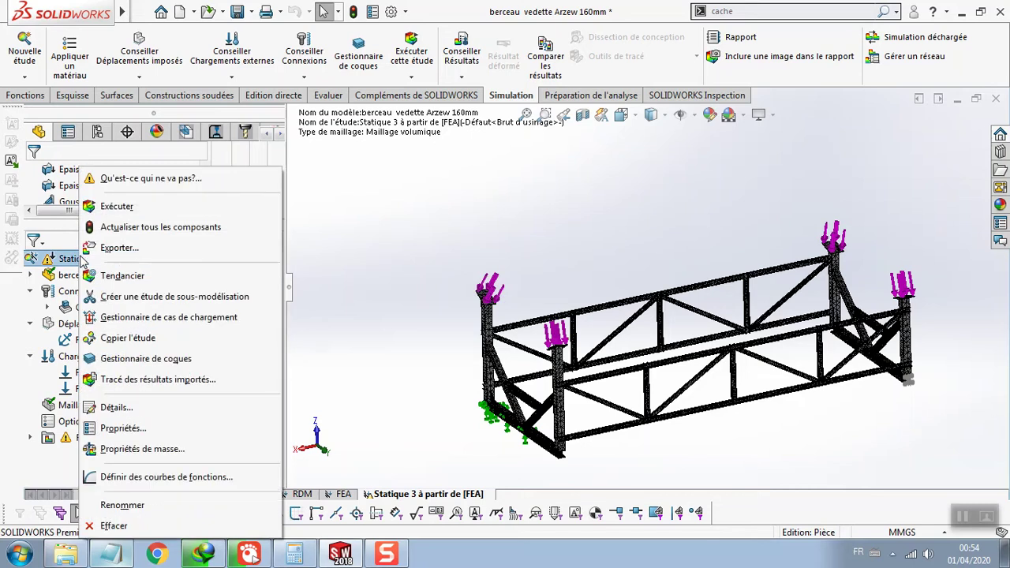
click(116, 207)
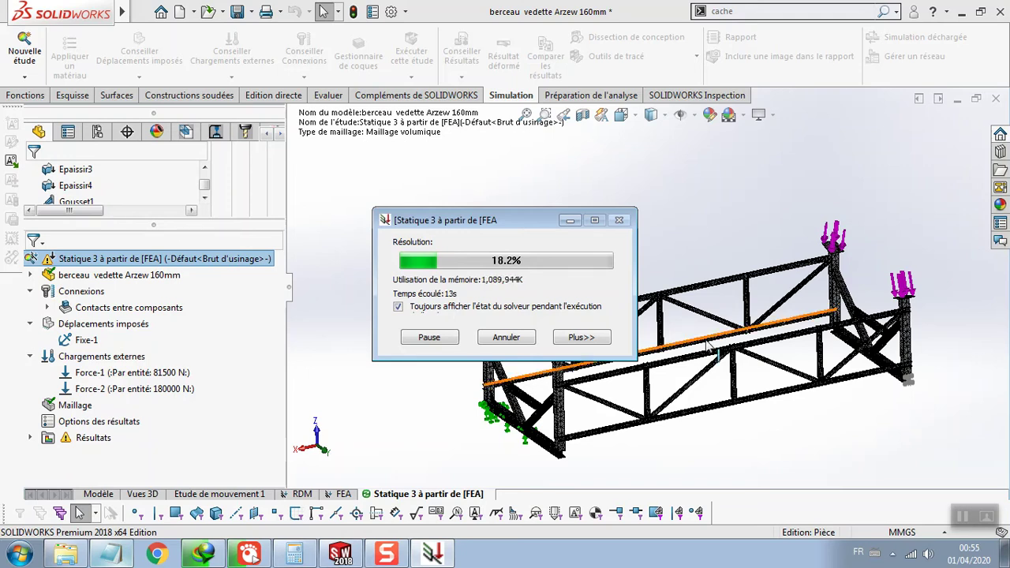
click(590, 338)
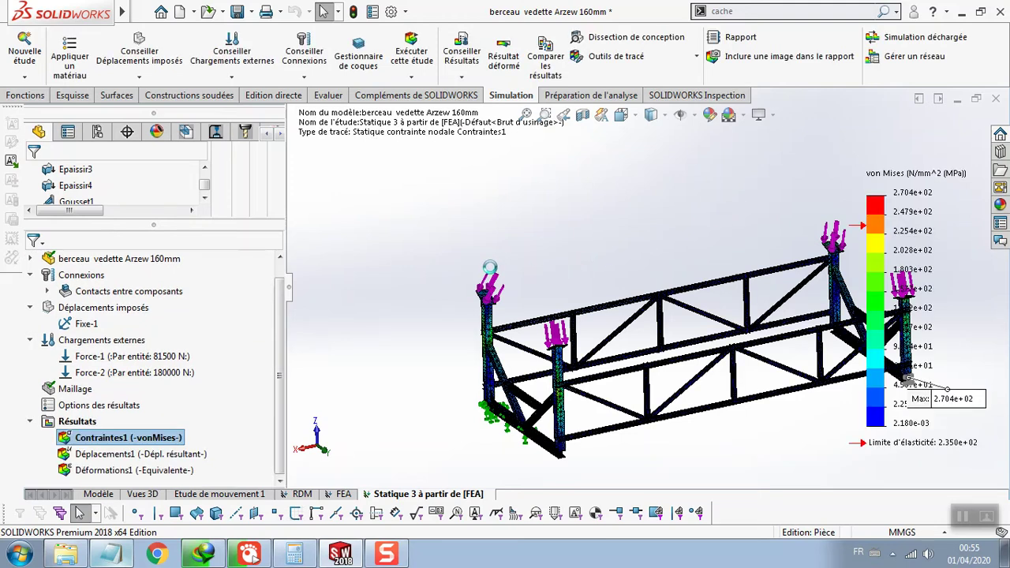
Zoom over the 2.704e+02 MPa stress plot, then bring the untitled Notepad notes forward.
scroll(655, 291, up, 2)
scroll(658, 294, up, 2)
scroll(661, 294, up, 1)
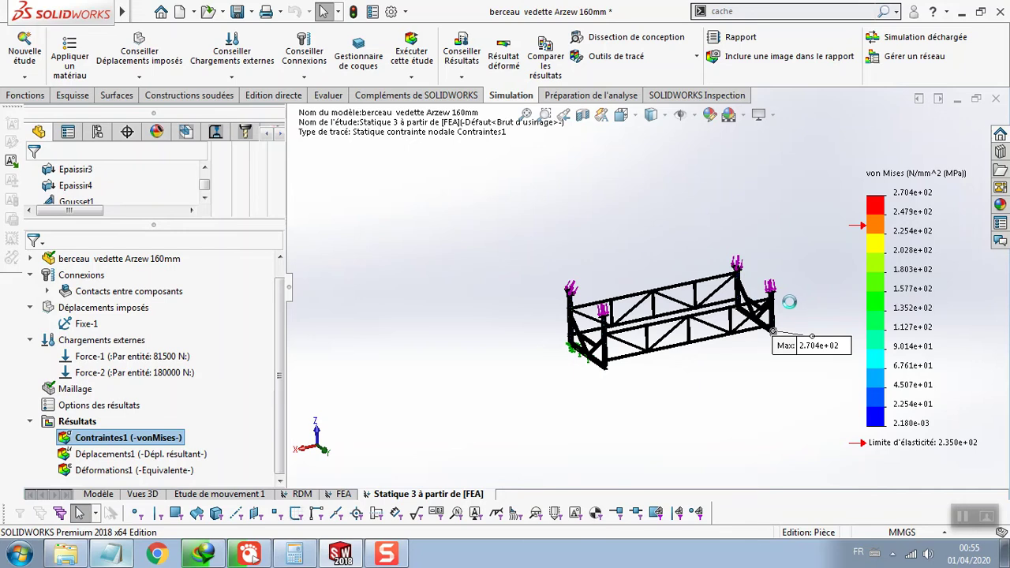
scroll(786, 301, down, 1)
scroll(787, 300, down, 1)
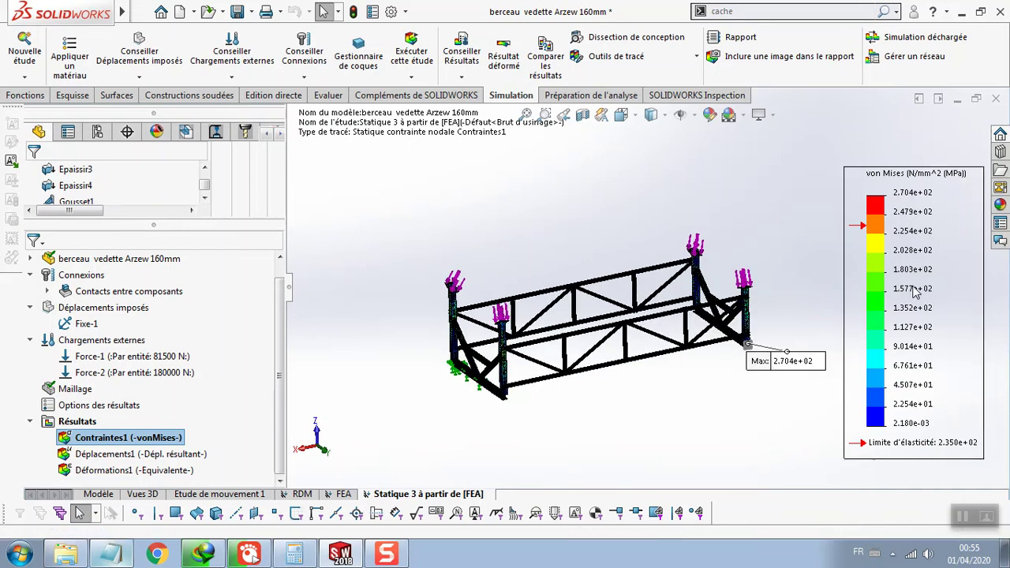
double_click(905, 201)
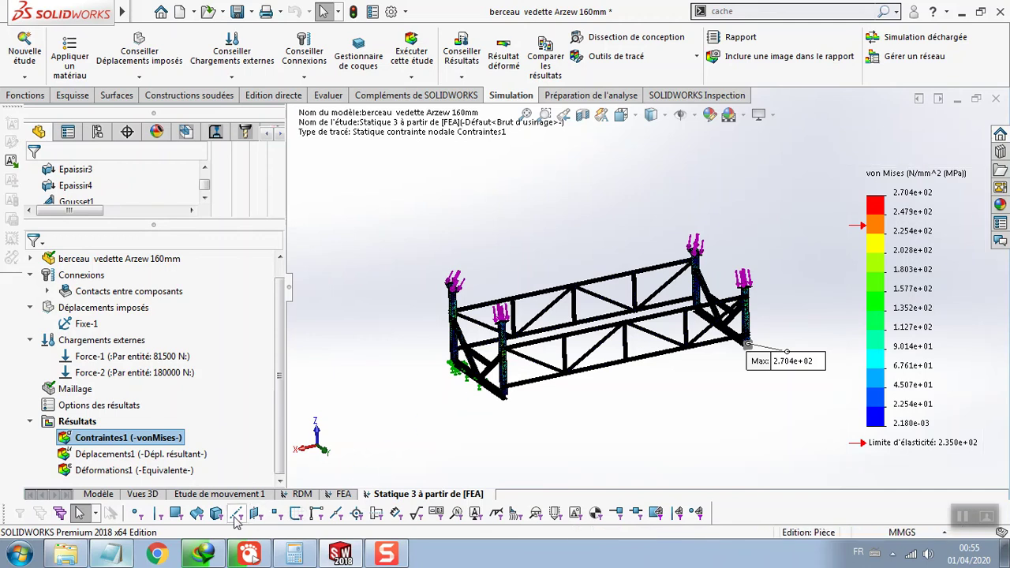
click(118, 557)
Note 'La contrainte max est supperieur à la limite élastique' and 'donc en va changé le materiaux'.
click(974, 9)
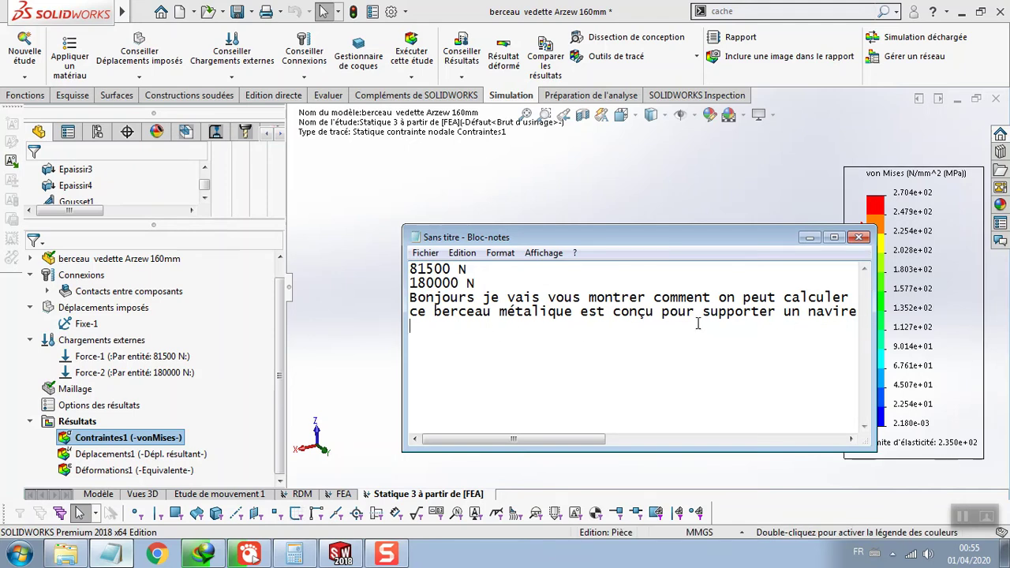
drag(704, 241, 610, 173)
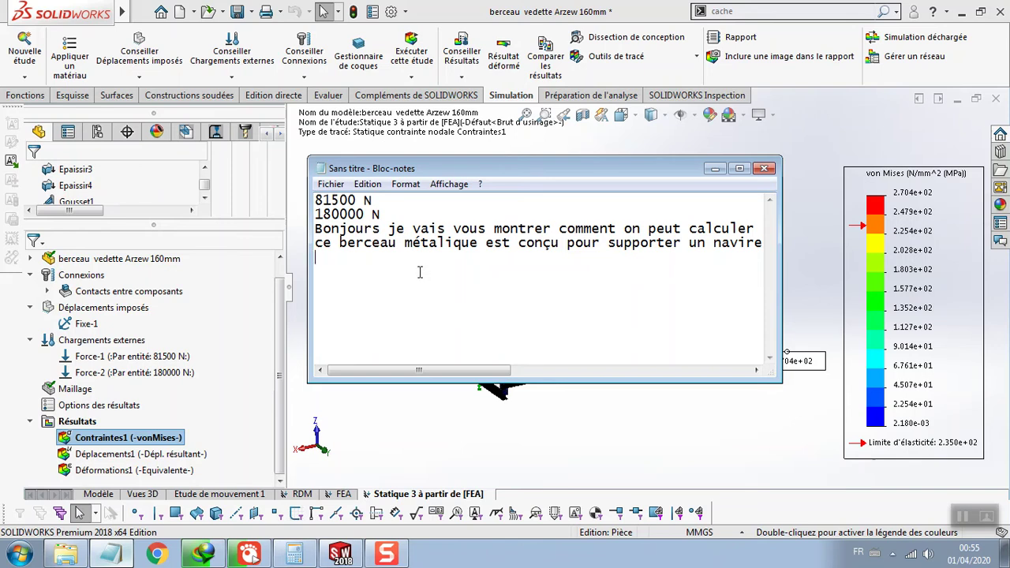
text(La contrain)
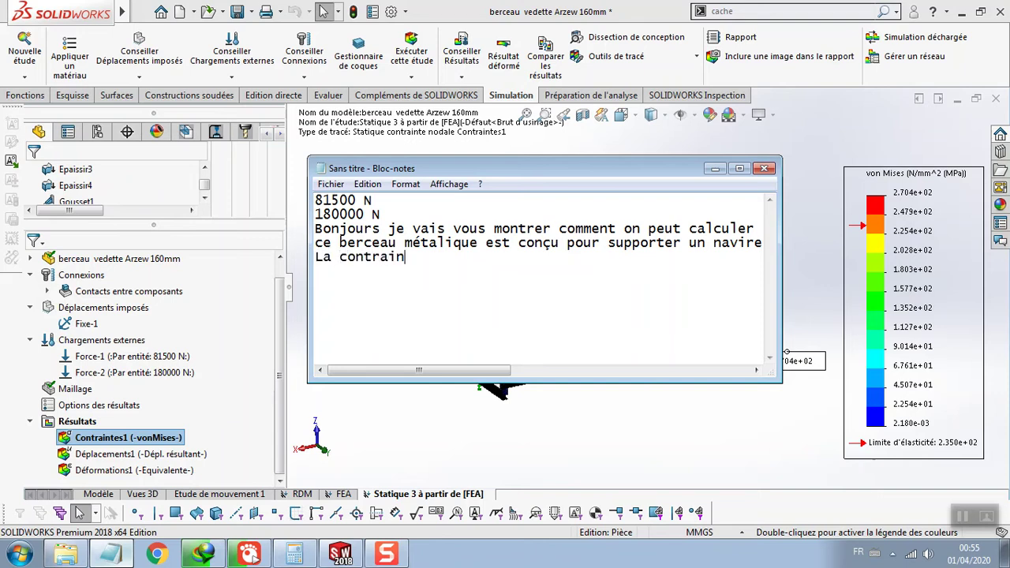
text(te max es)
text(t supperieur)
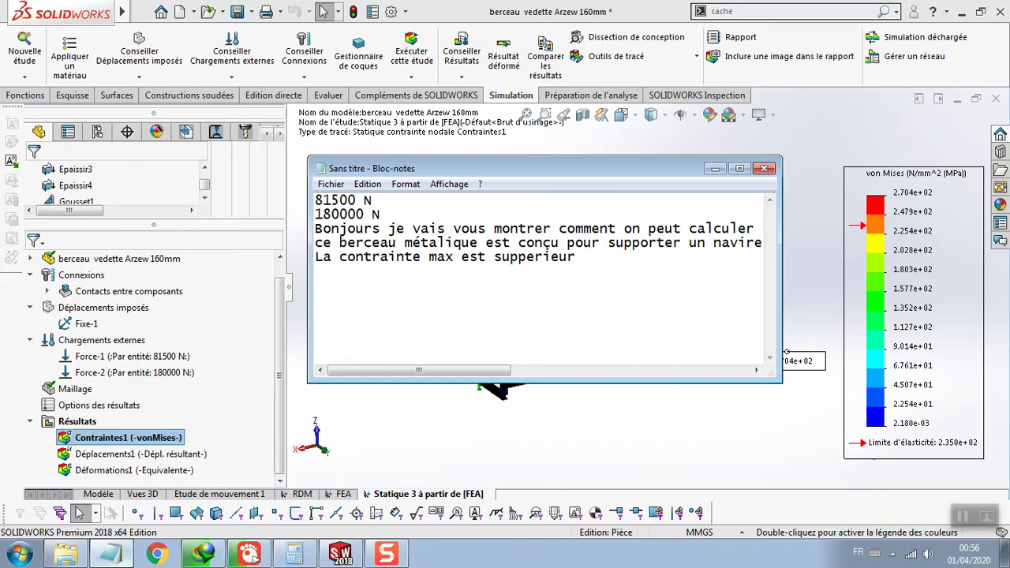
text( à la limite)
text( él)
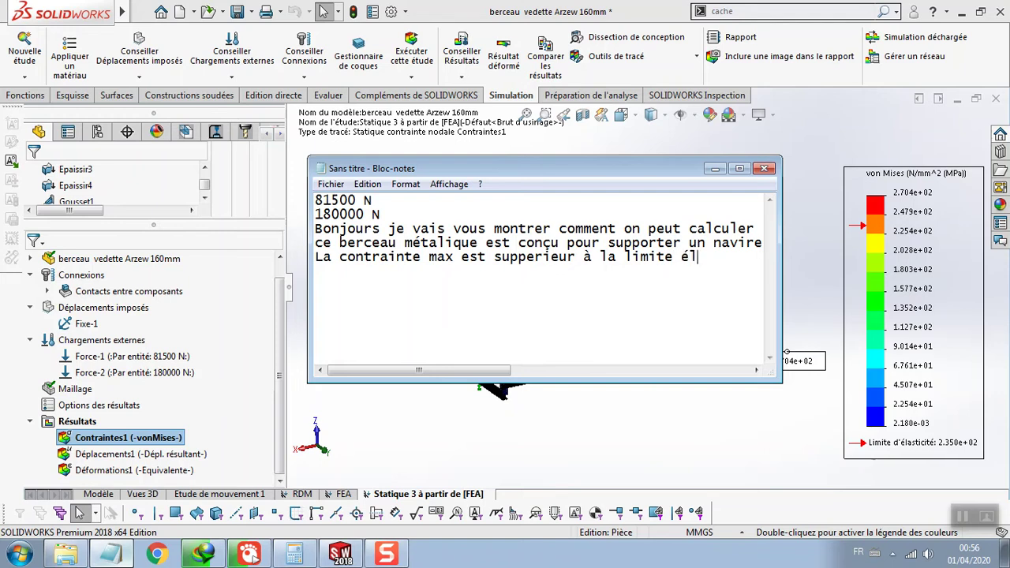
text(tiq)
text(ue du)
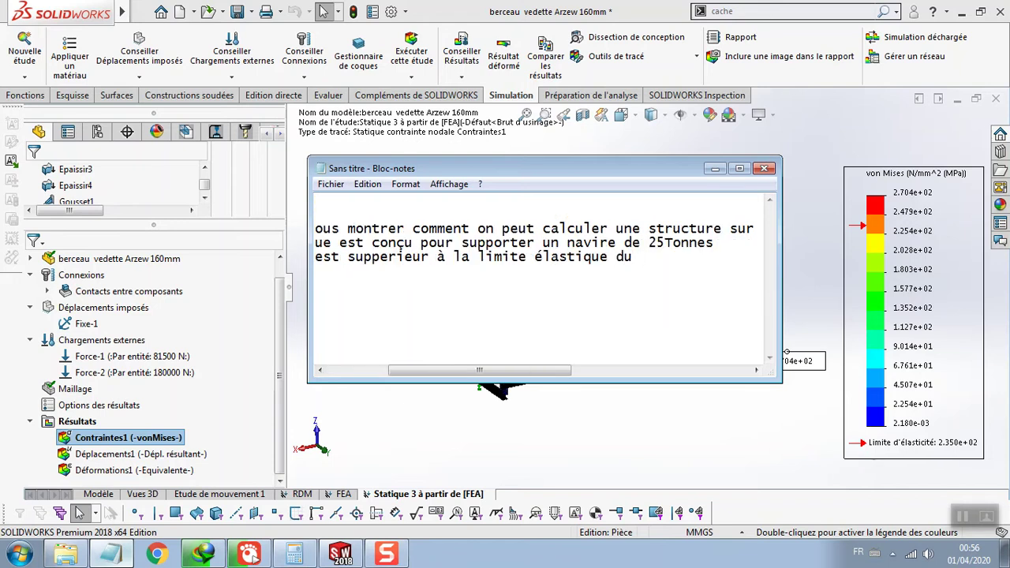
text( m)
text(ateria)
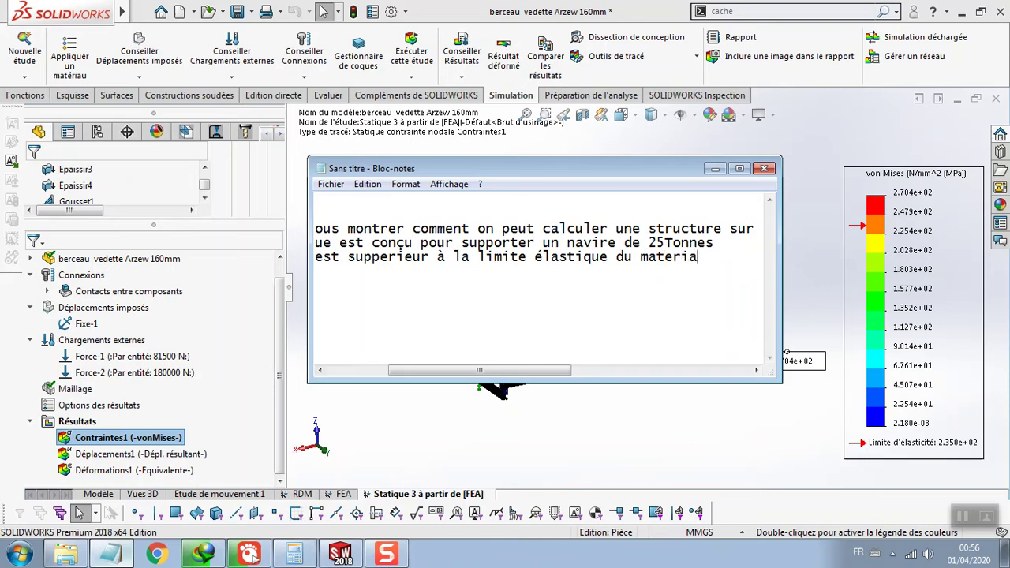
text(ux)
key(Return)
text(donc en va c)
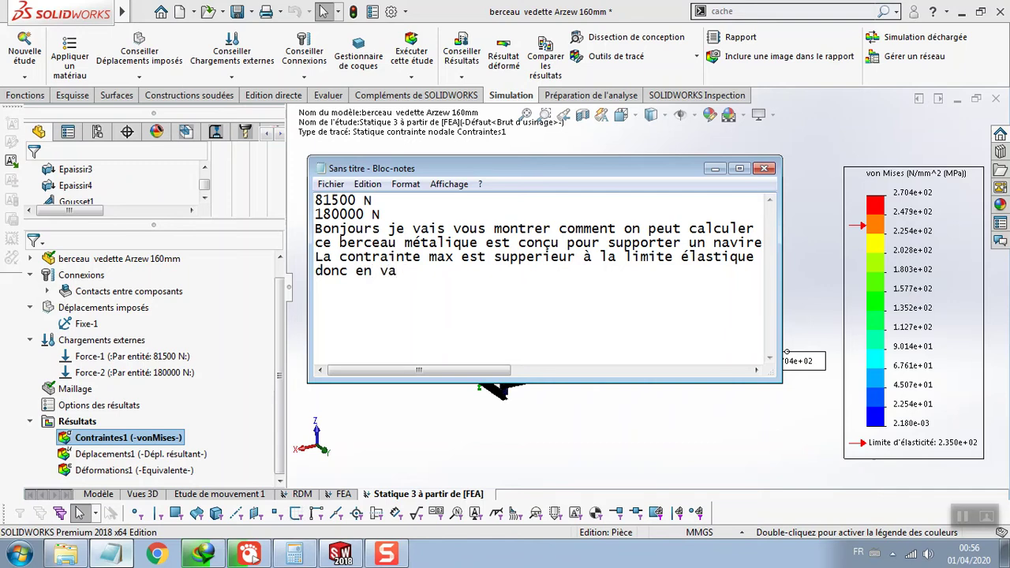
text(hangé le mat)
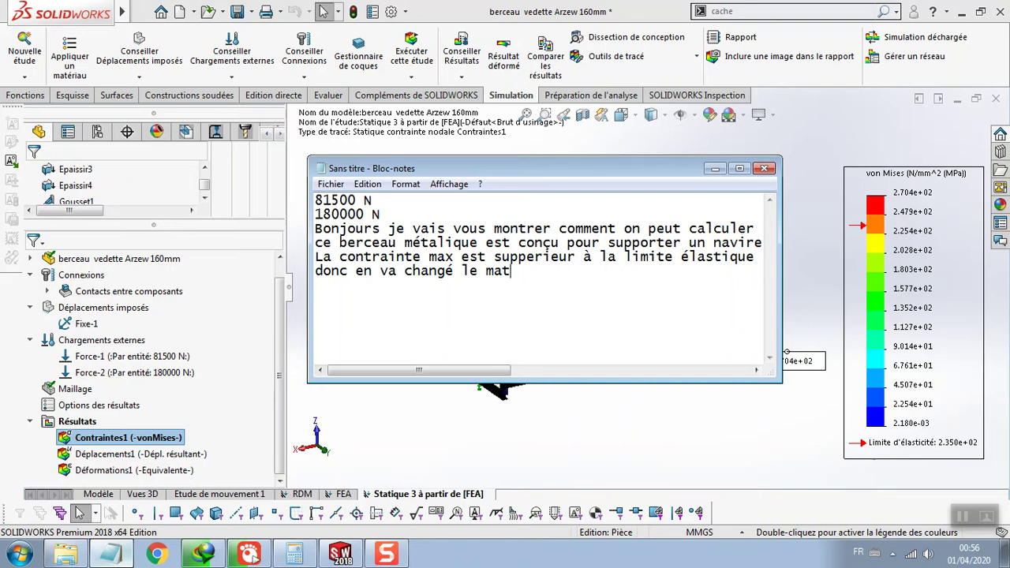
text(aux)
click(712, 169)
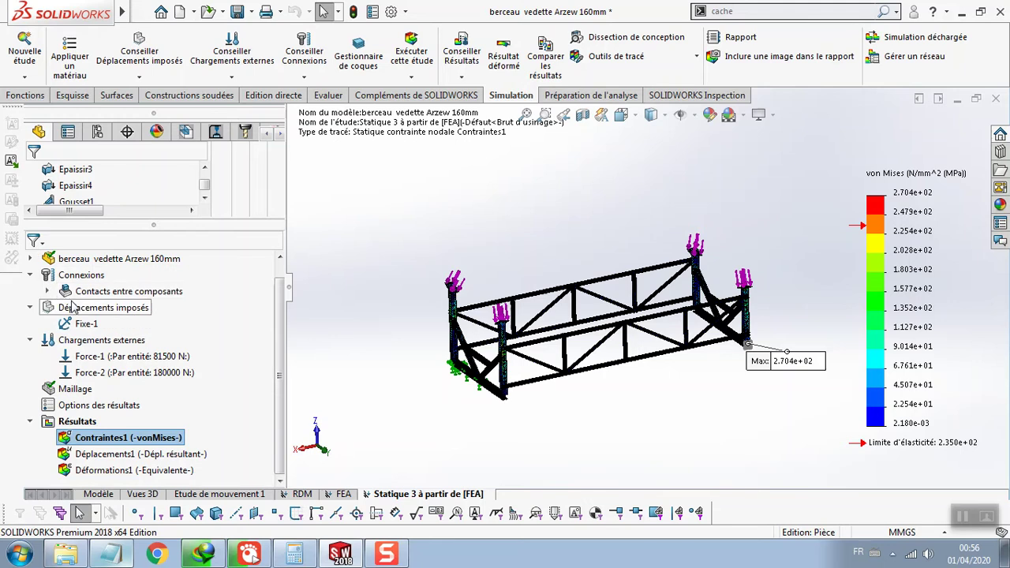
Assign DIN construction steel 1.0553 (S355J0), yield 275000000 N/m^2, to every cradle body.
right_click(53, 264)
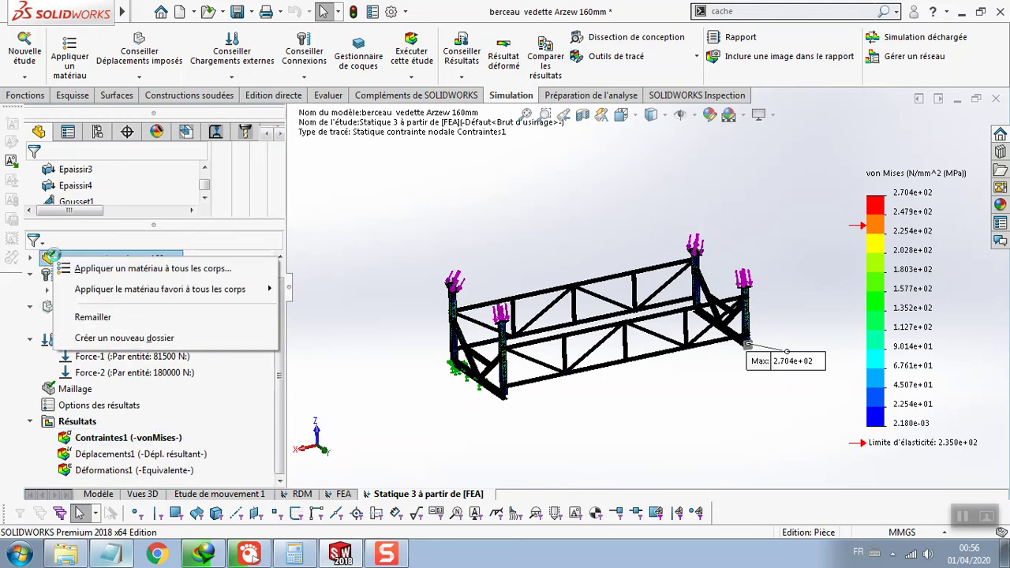
click(118, 269)
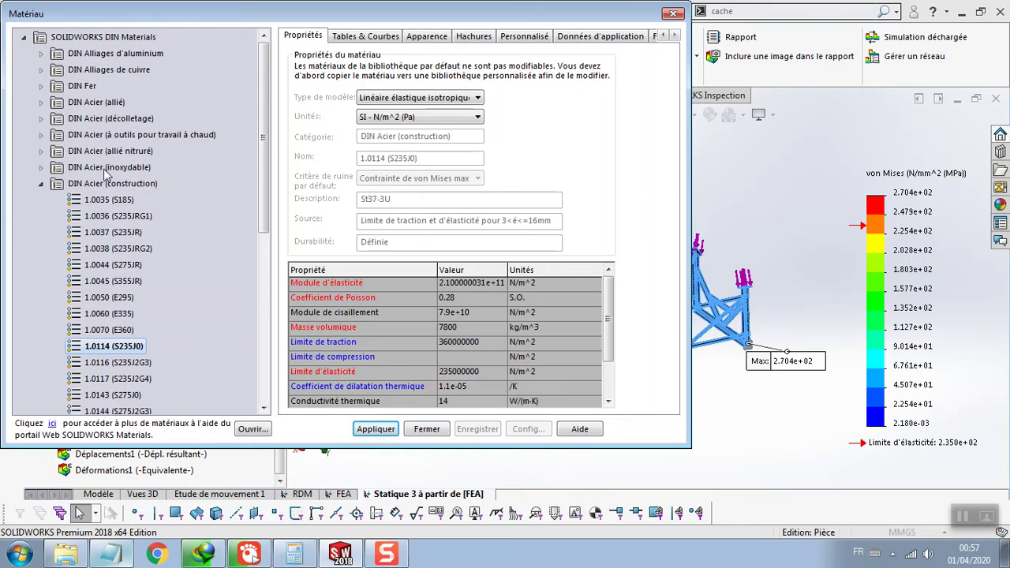
click(41, 183)
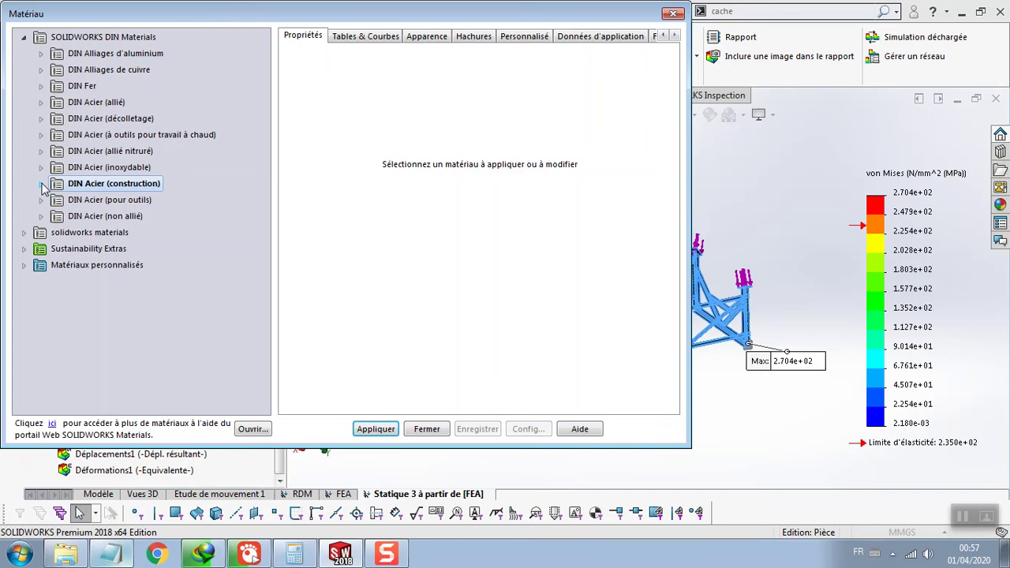
click(41, 183)
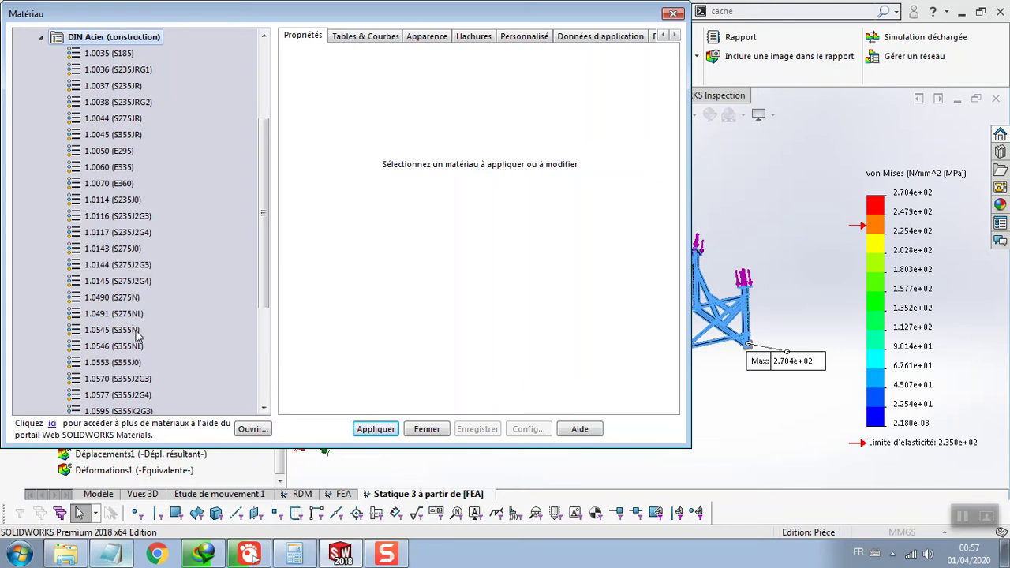
click(96, 331)
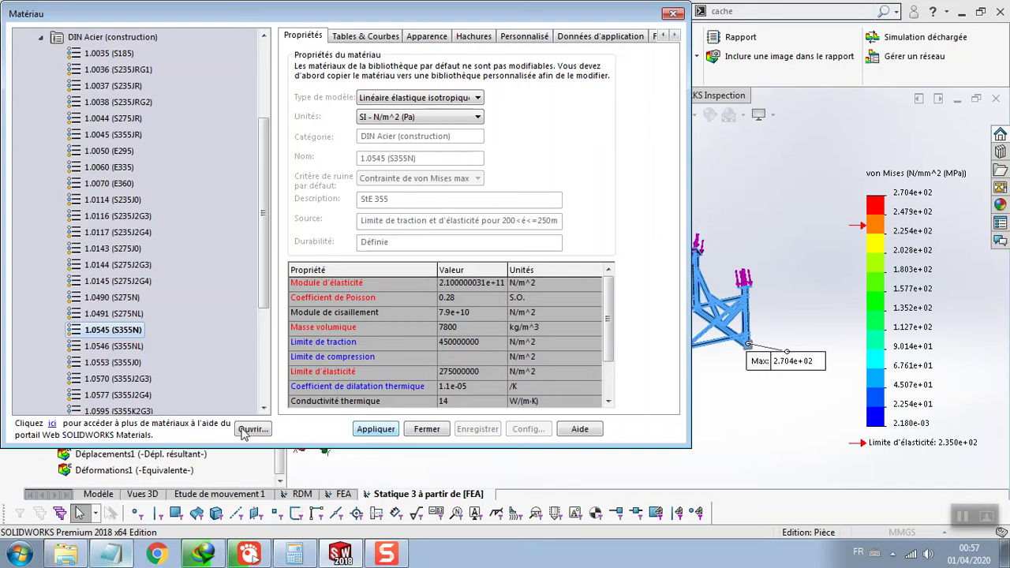
click(96, 363)
click(371, 433)
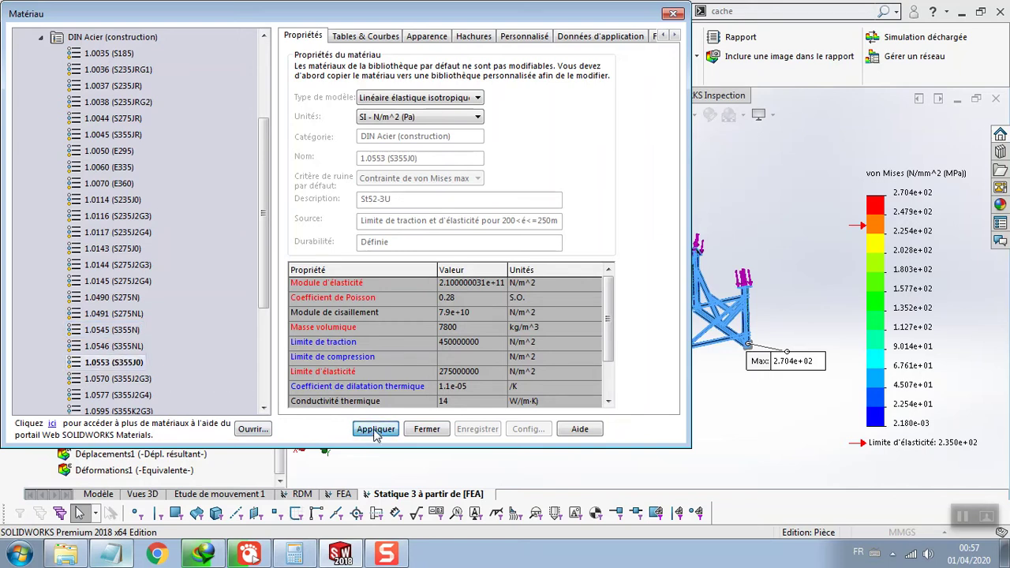
click(427, 430)
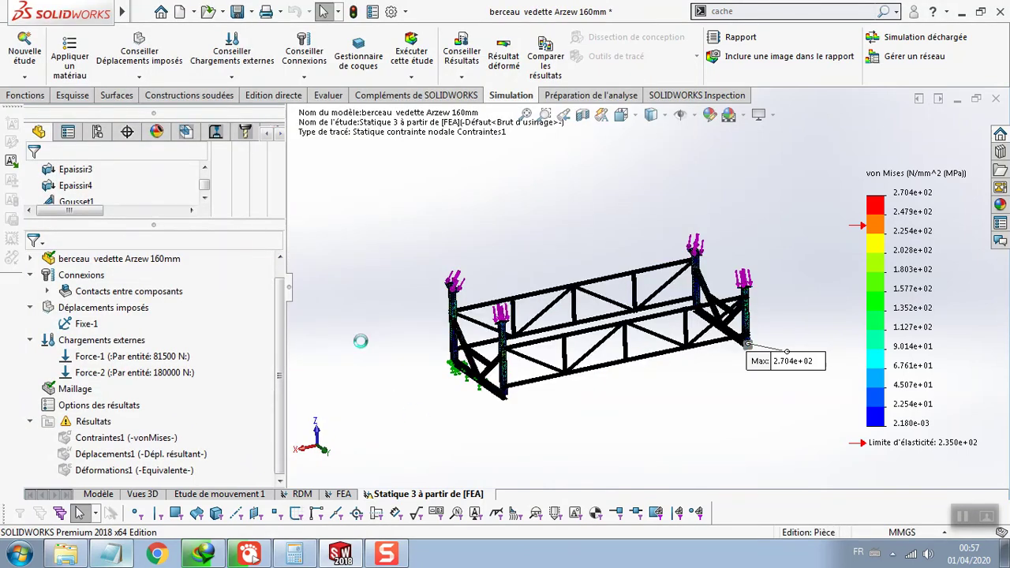
Re-mesh and rerun the study with the new steel, viewing the solver progress details.
right_click(71, 390)
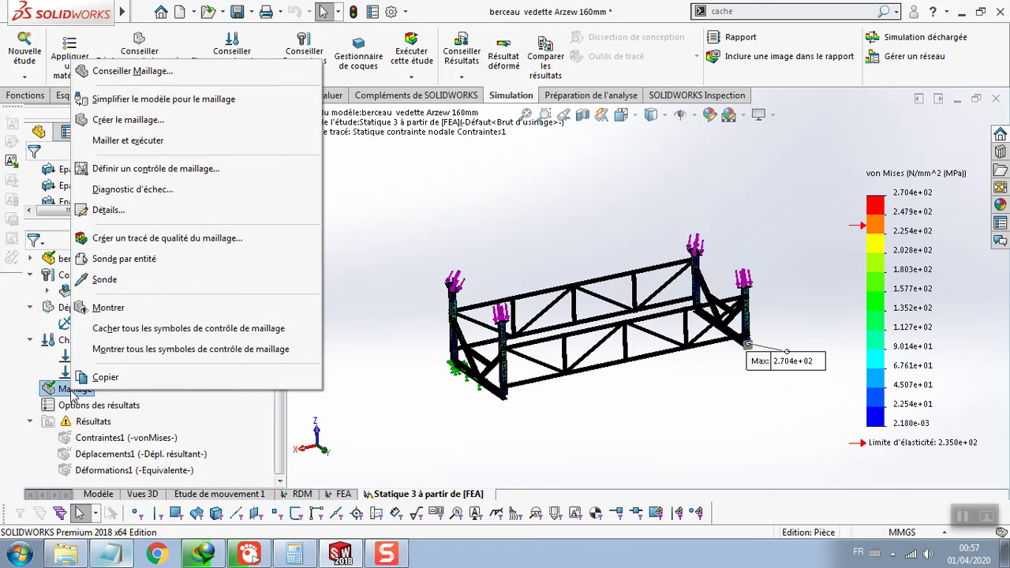
click(126, 142)
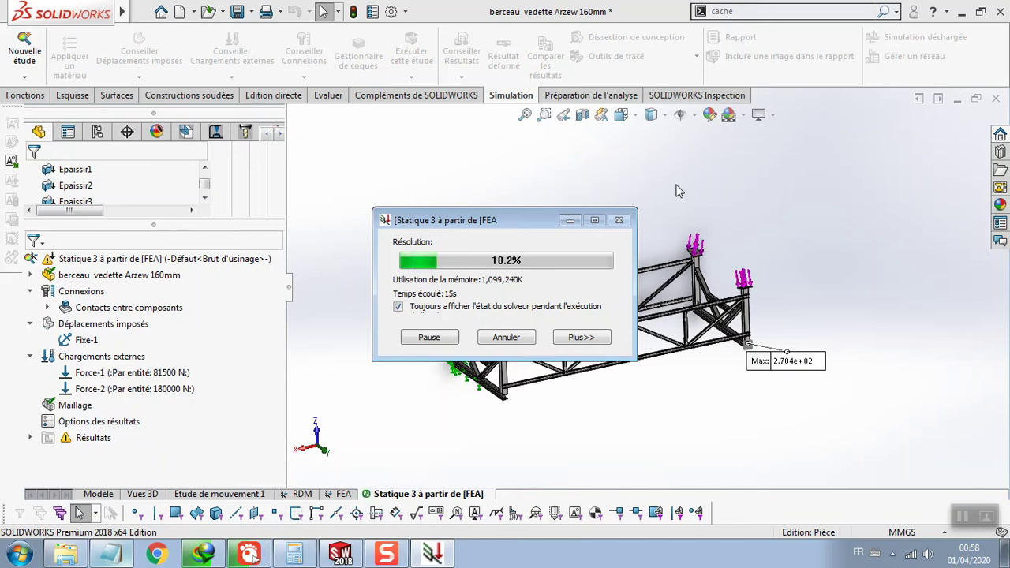
click(580, 337)
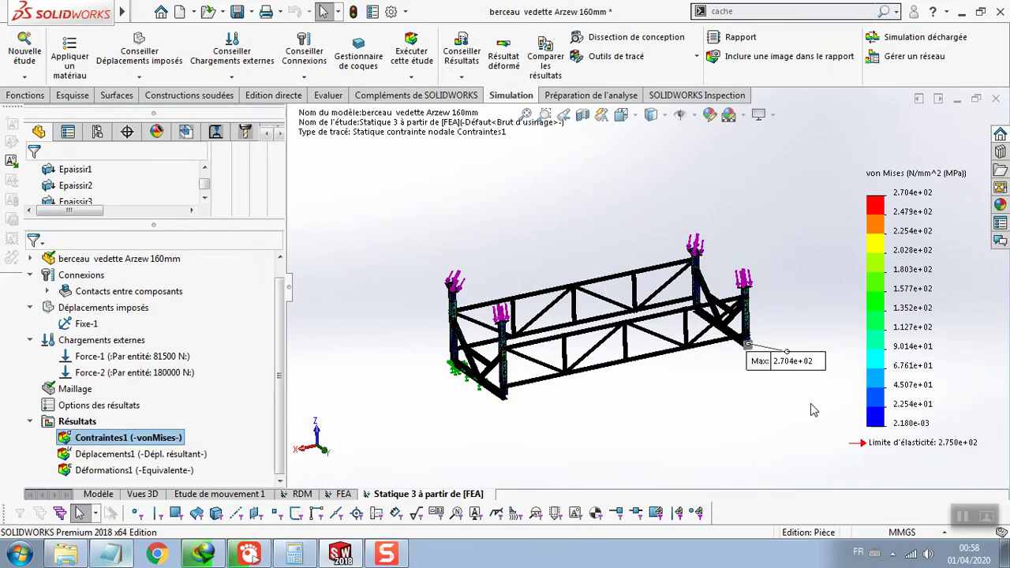
double_click(931, 192)
click(31, 258)
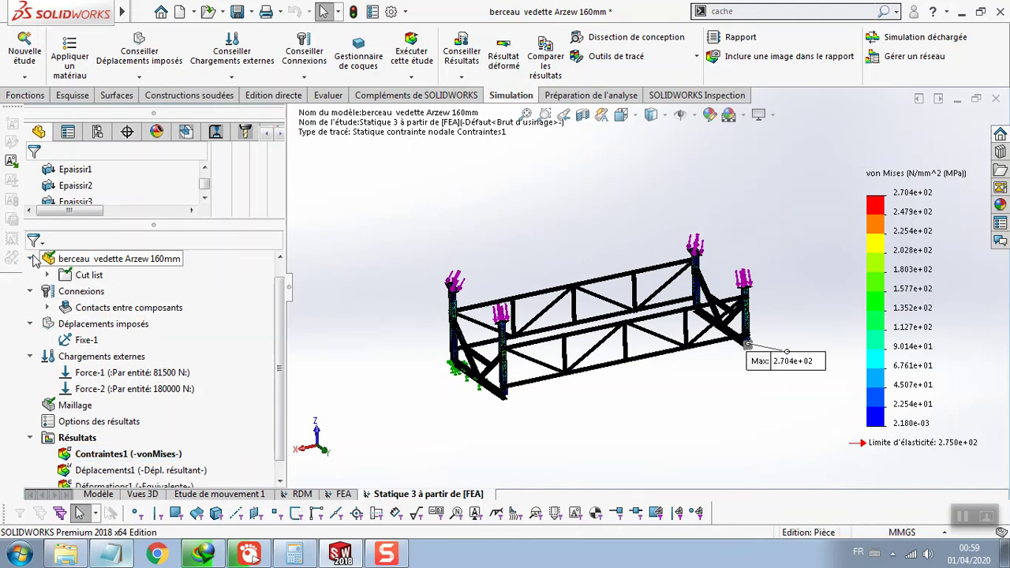
click(48, 276)
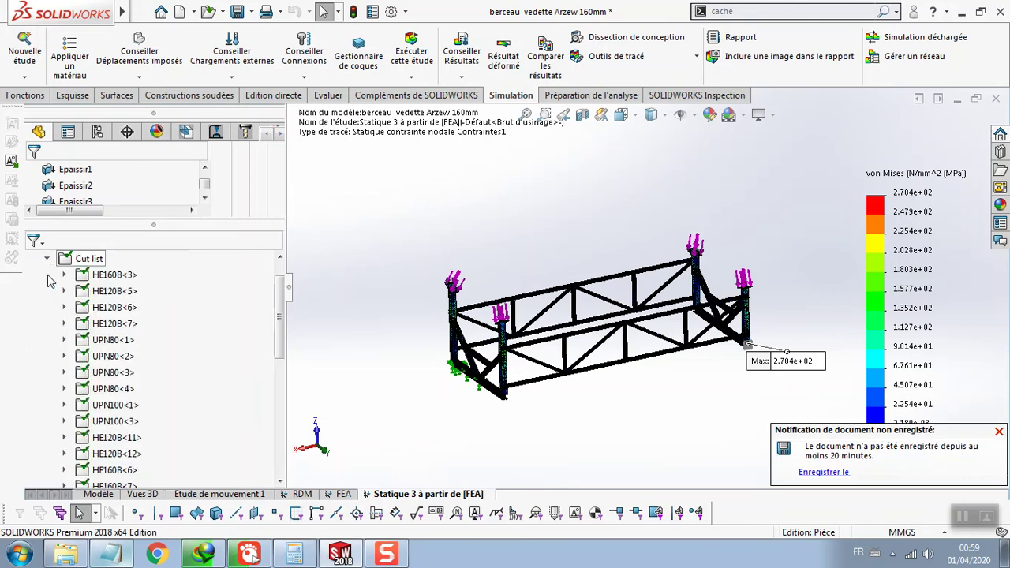
scroll(49, 281, up, 1)
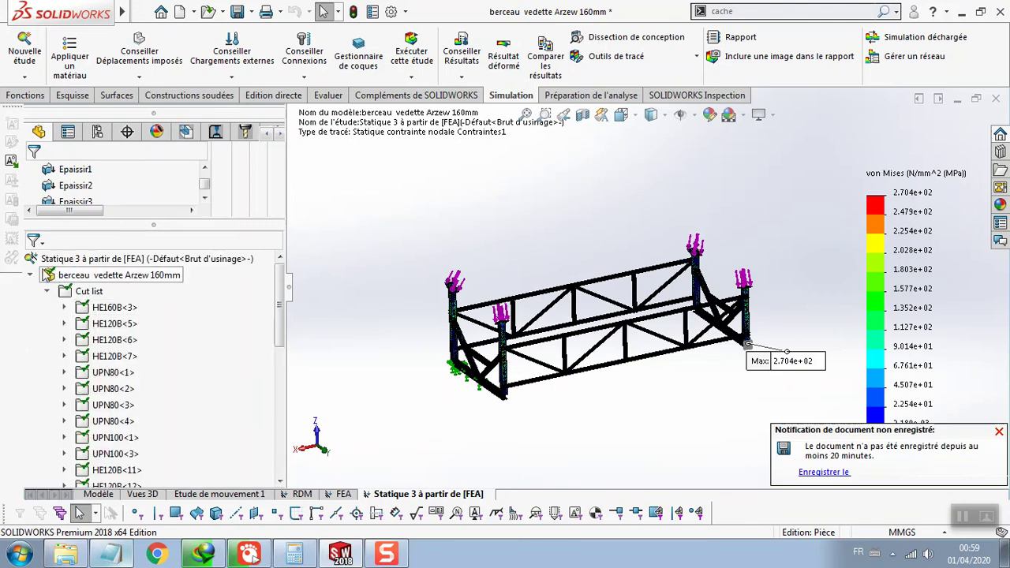
click(31, 272)
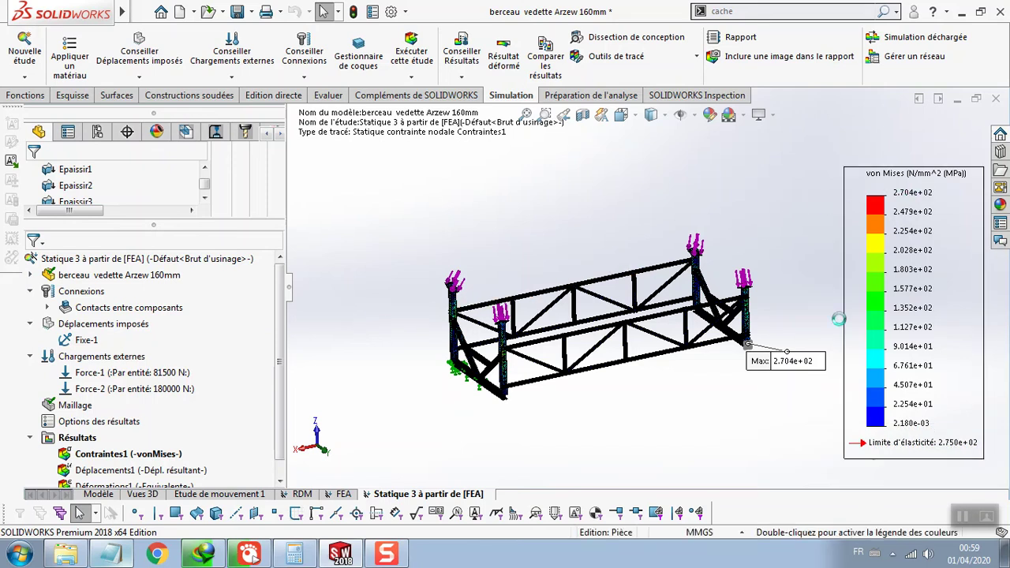
Nudge the Max stress label, then zoom and rotate around the peak-stress joint.
mouse_move(789, 372)
mouse_down()
mouse_move(739, 400)
mouse_move(740, 420)
mouse_up()
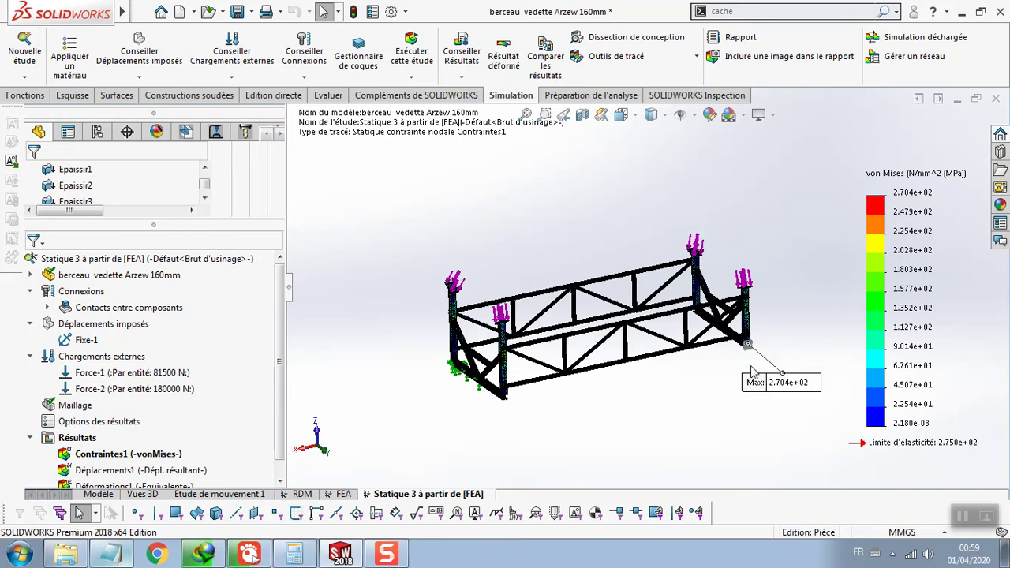
scroll(753, 351, down, 1)
scroll(745, 347, down, 1)
scroll(729, 339, down, 2)
scroll(723, 339, down, 1)
scroll(714, 341, down, 1)
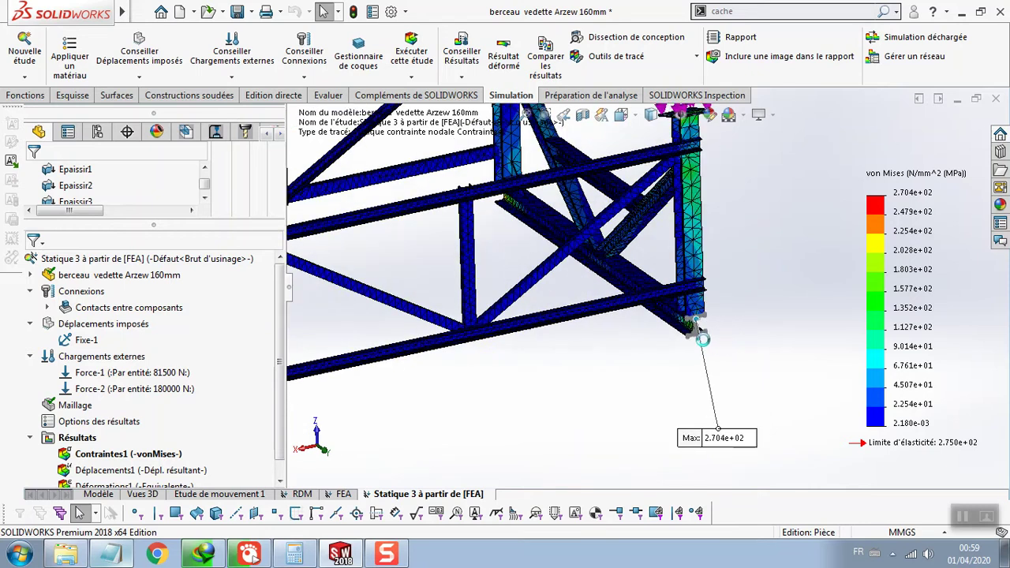
scroll(703, 340, down, 1)
scroll(699, 336, down, 1)
scroll(700, 340, down, 1)
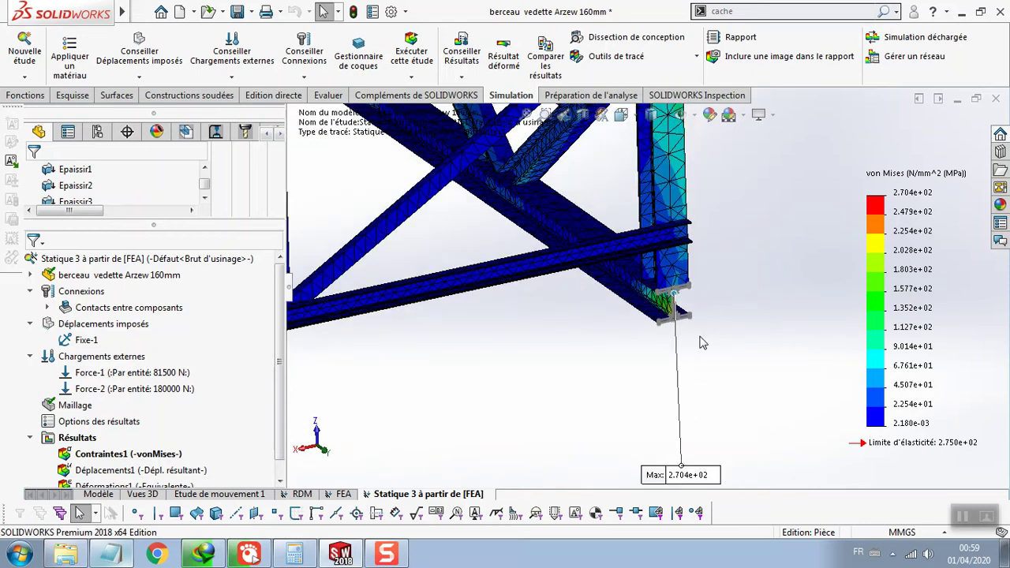
scroll(703, 342, up, 1)
scroll(702, 342, up, 1)
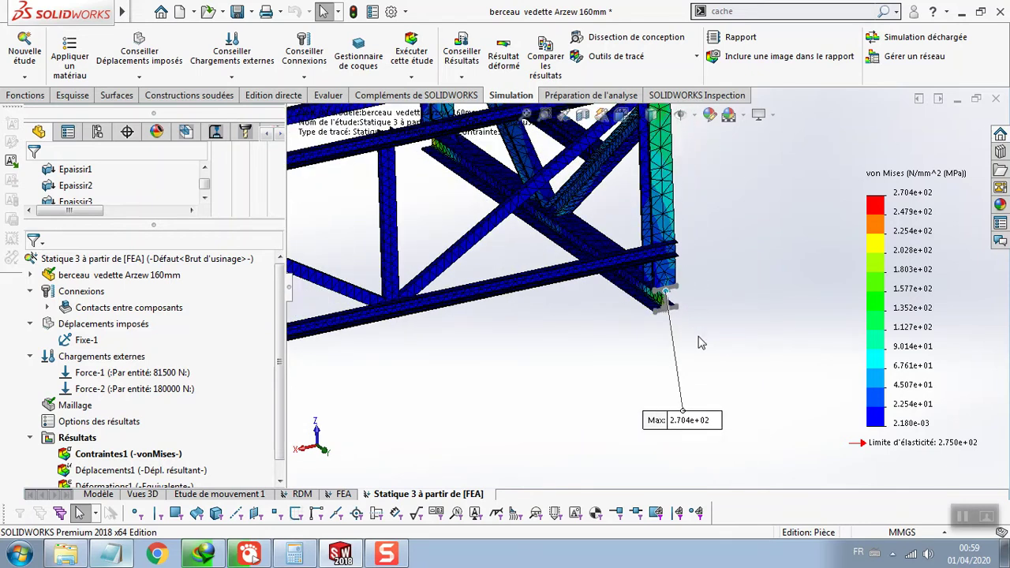
middle_drag(695, 343, 689, 293)
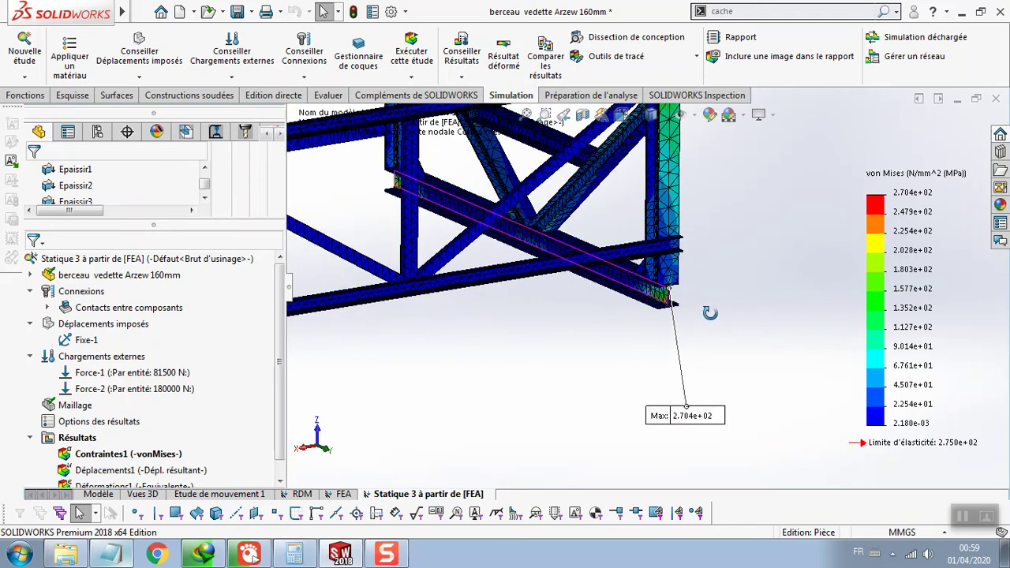
middle_drag(688, 293, 661, 292)
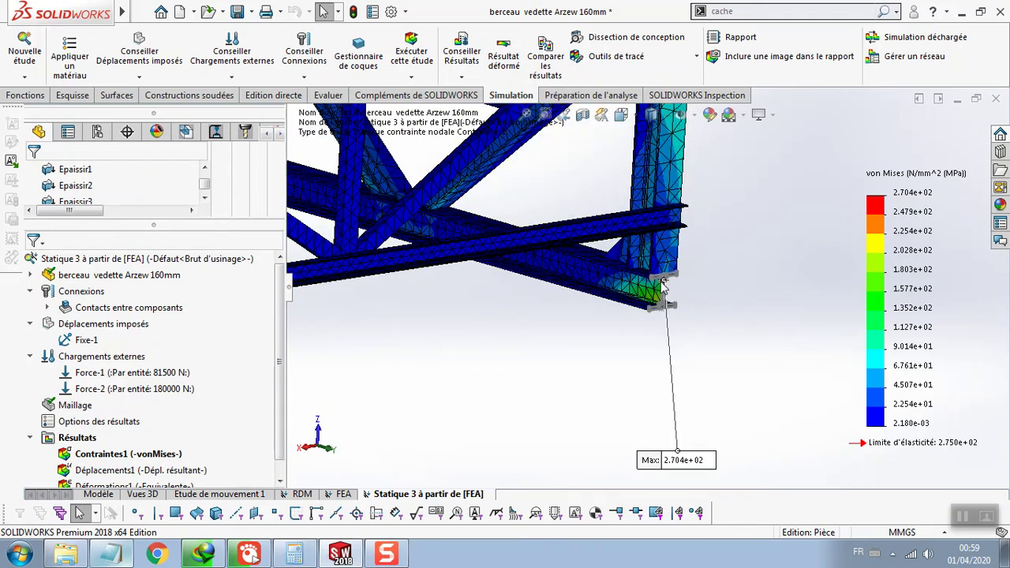
scroll(661, 292, down, 2)
scroll(659, 290, down, 1)
scroll(659, 289, down, 1)
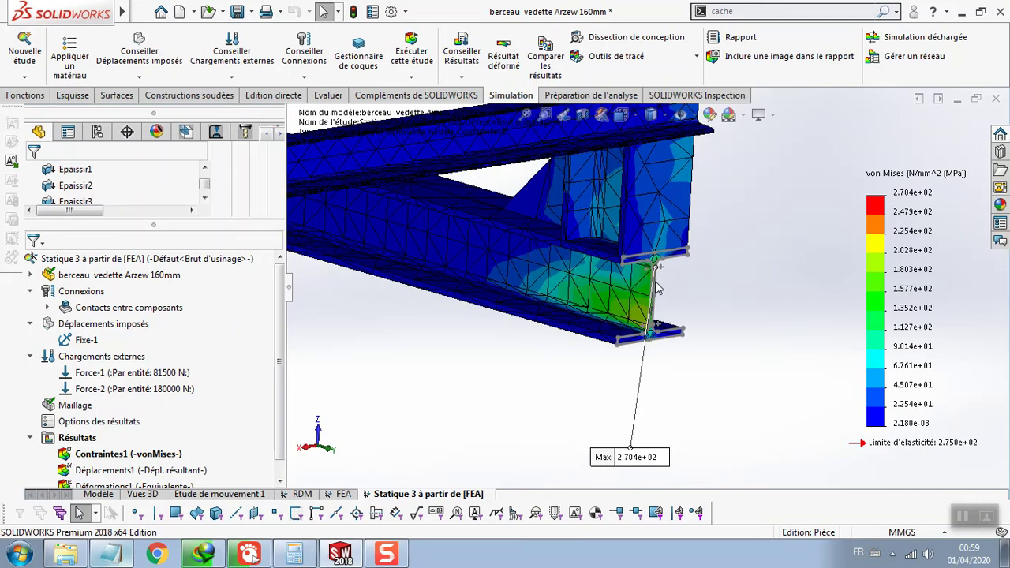
scroll(657, 287, down, 1)
scroll(654, 284, down, 1)
scroll(647, 281, down, 2)
scroll(638, 276, down, 1)
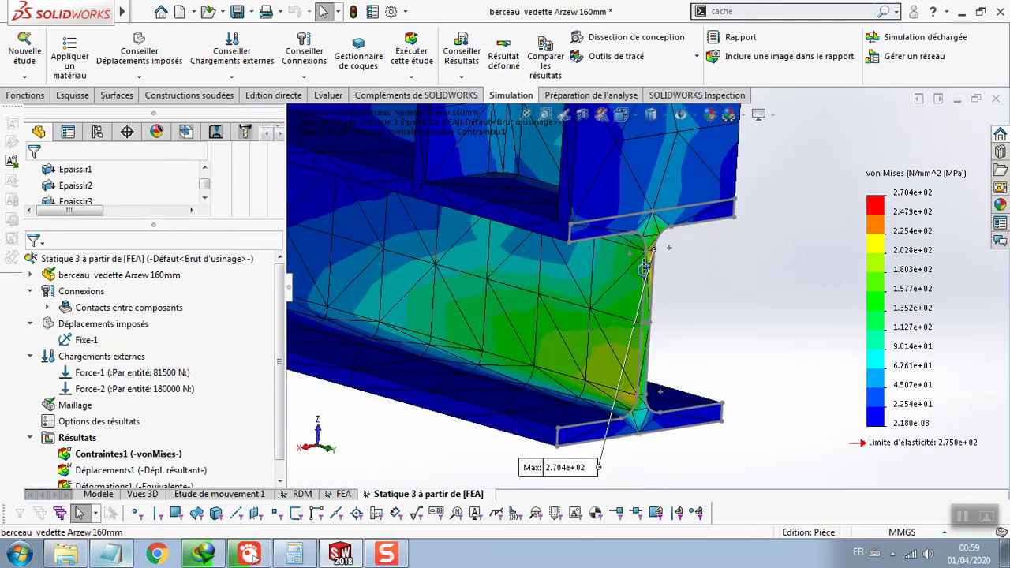
scroll(628, 271, down, 1)
Turn the frame to view the loaded corner post side-on and zoom in close.
mouse_move(627, 271)
middle_down()
mouse_move(604, 295)
mouse_move(580, 293)
mouse_move(579, 266)
mouse_move(592, 276)
mouse_move(579, 292)
mouse_move(633, 360)
middle_up()
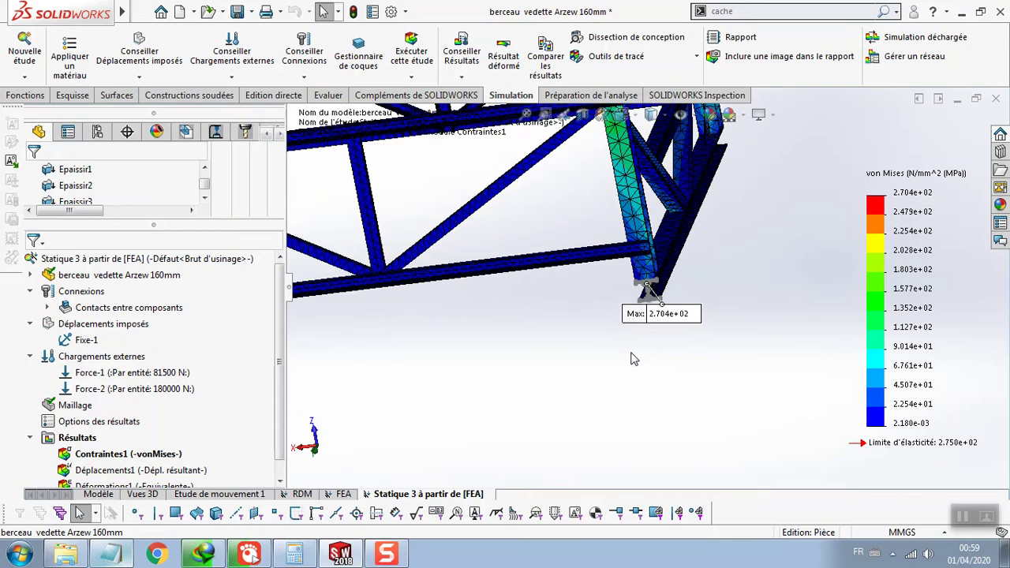
mouse_move(633, 359)
middle_down()
mouse_move(621, 233)
mouse_move(670, 234)
middle_up()
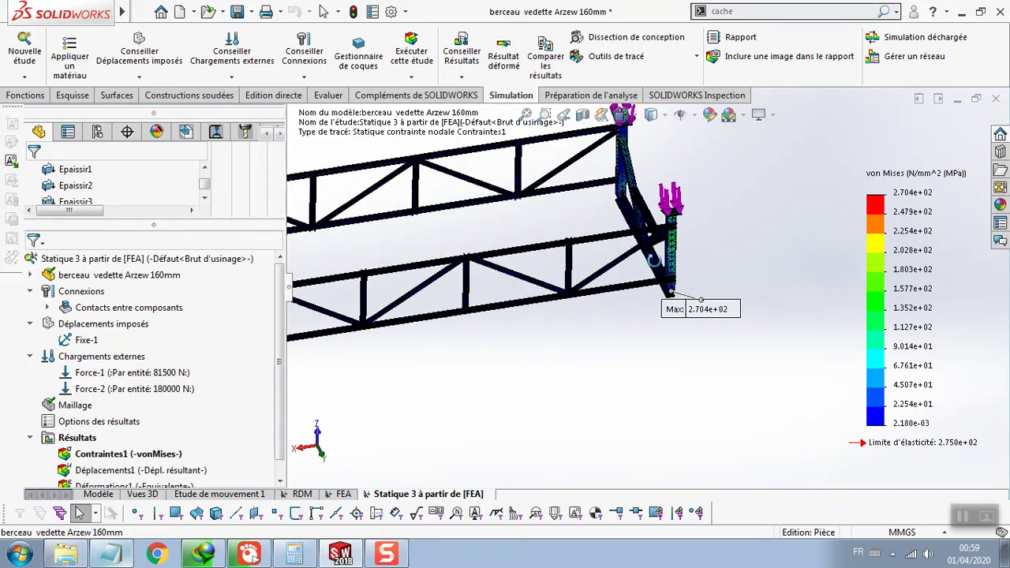
scroll(670, 233, down, 3)
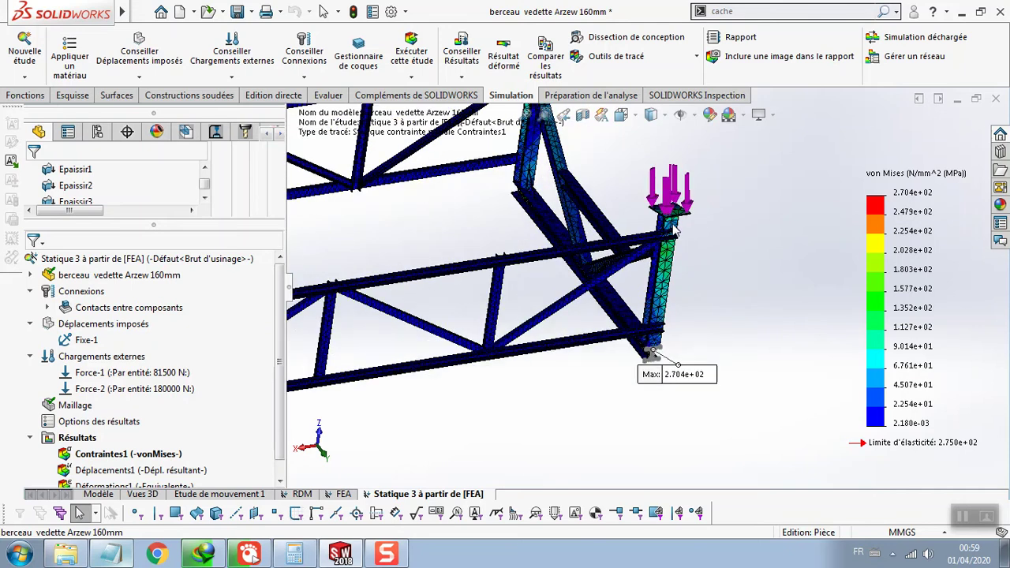
scroll(674, 229, down, 2)
scroll(675, 228, down, 1)
scroll(673, 235, down, 1)
scroll(672, 241, down, 1)
scroll(671, 249, down, 1)
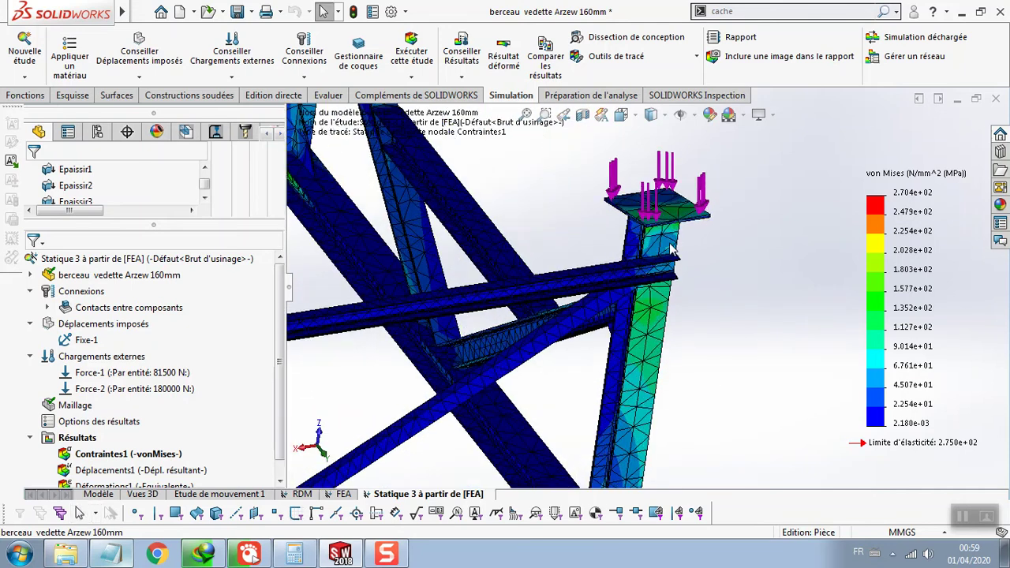
scroll(666, 262, down, 1)
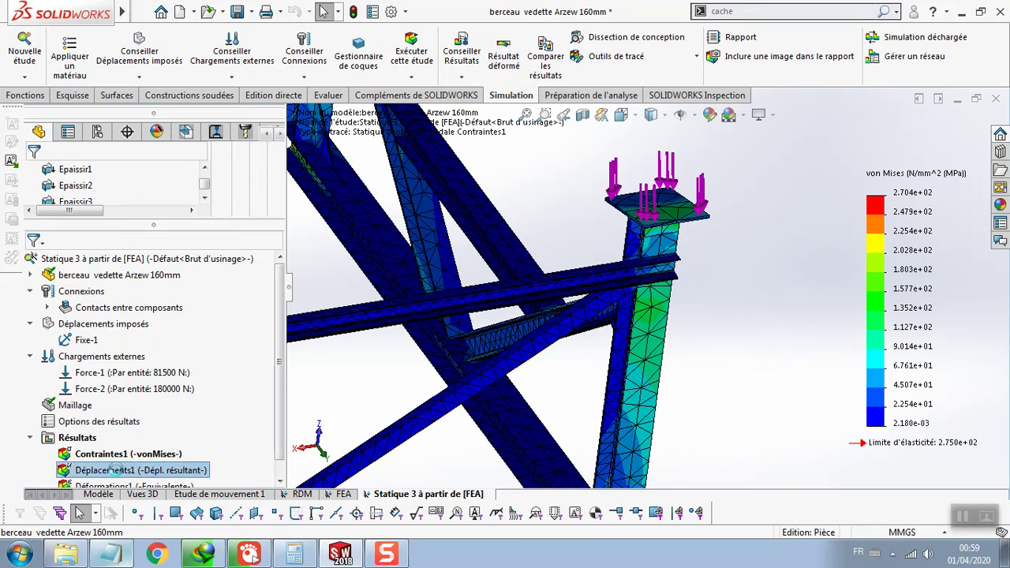
Display the Déplacements1 resultant displacement plot and move its max label below the frame.
double_click(115, 470)
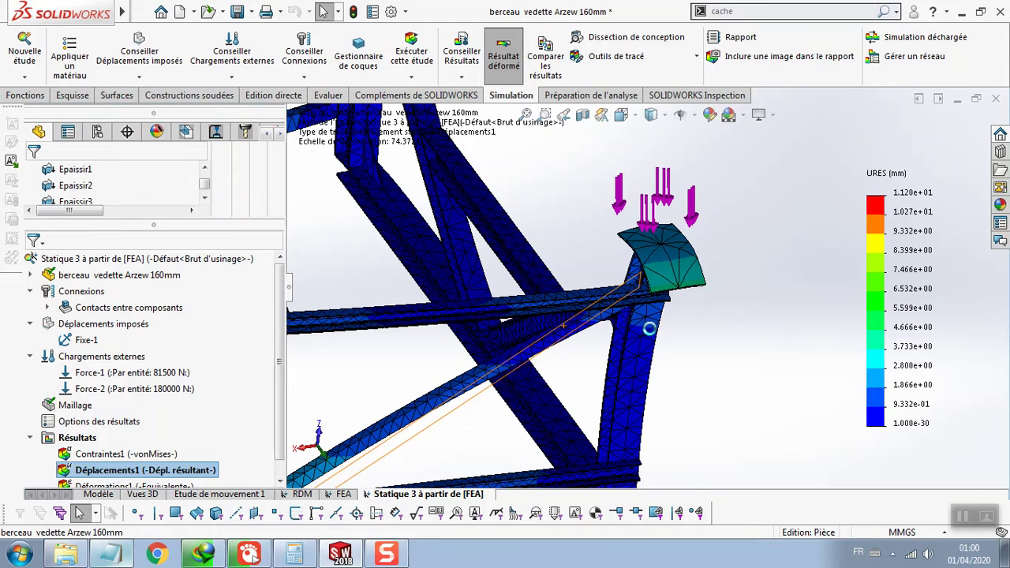
scroll(647, 328, up, 2)
scroll(650, 328, up, 2)
scroll(654, 329, up, 2)
scroll(657, 329, up, 2)
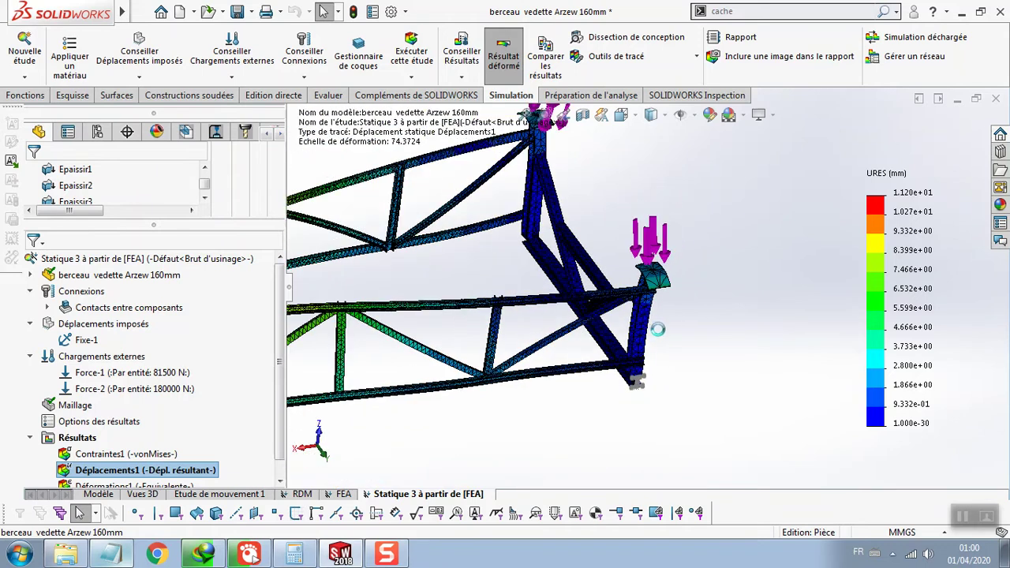
scroll(657, 329, up, 2)
scroll(655, 329, up, 2)
scroll(643, 339, up, 2)
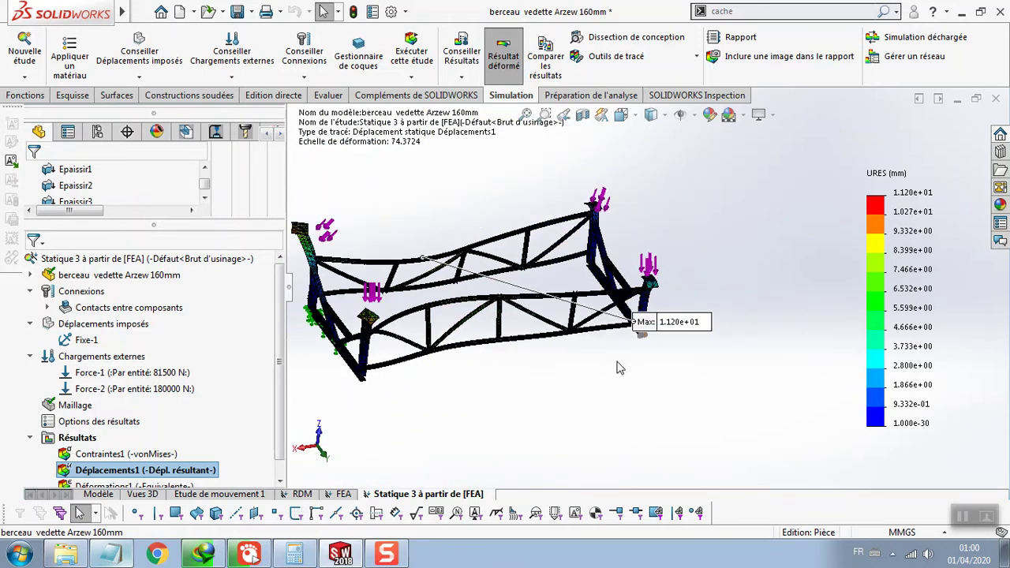
drag(672, 324, 456, 432)
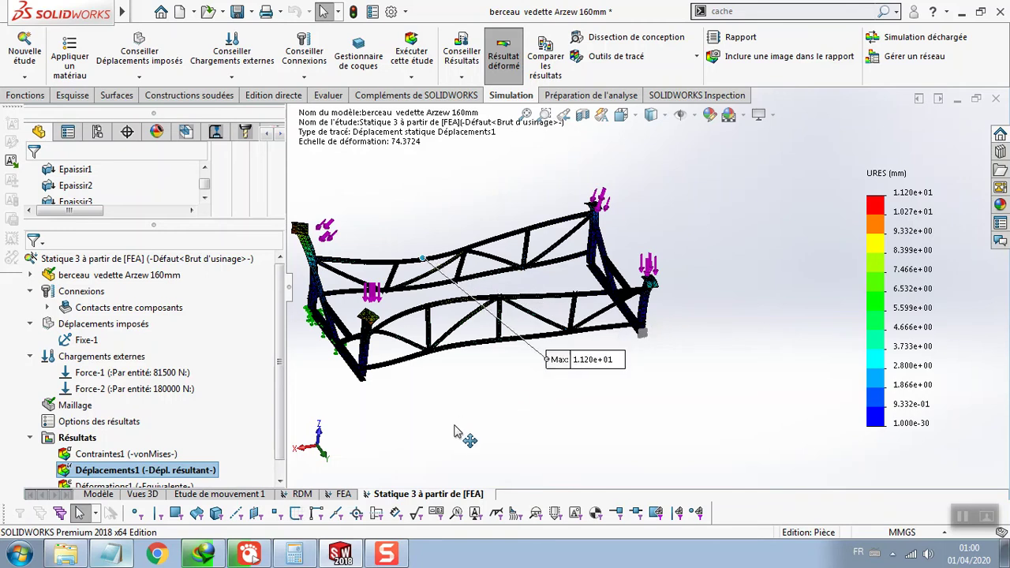
Set the displacement plot's deformation scale to a user-defined value of 40.
right_click(112, 470)
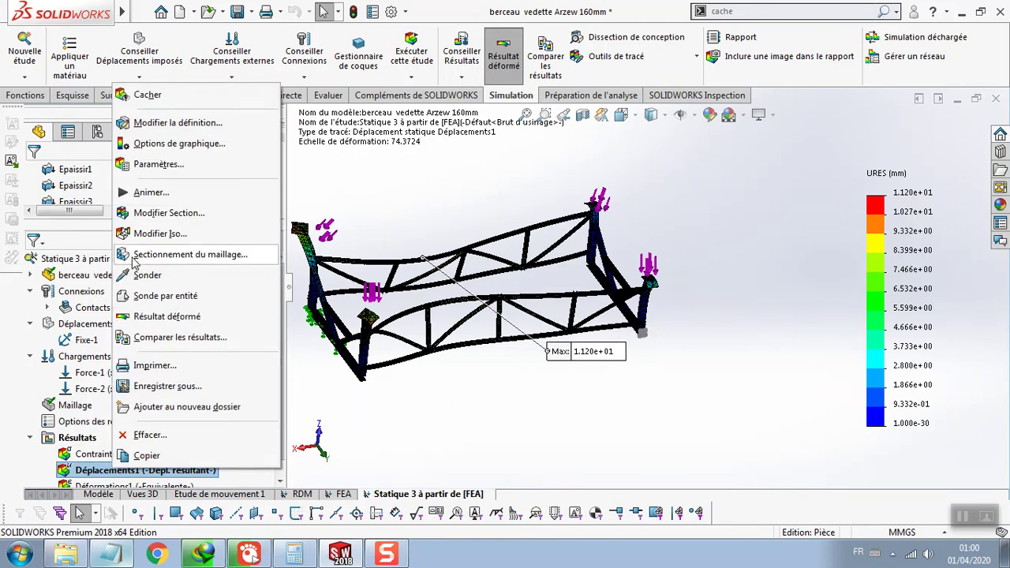
click(166, 123)
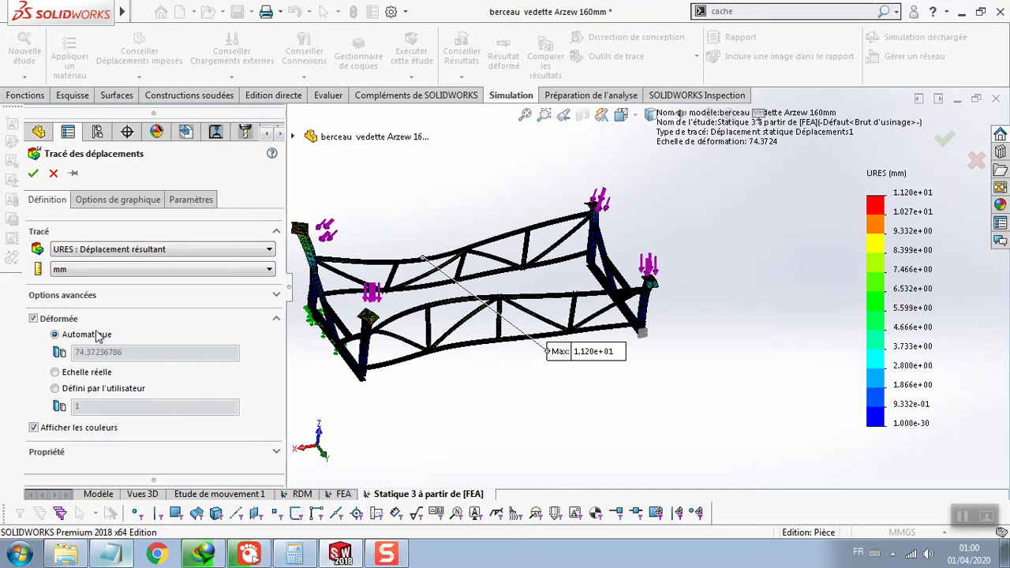
click(55, 388)
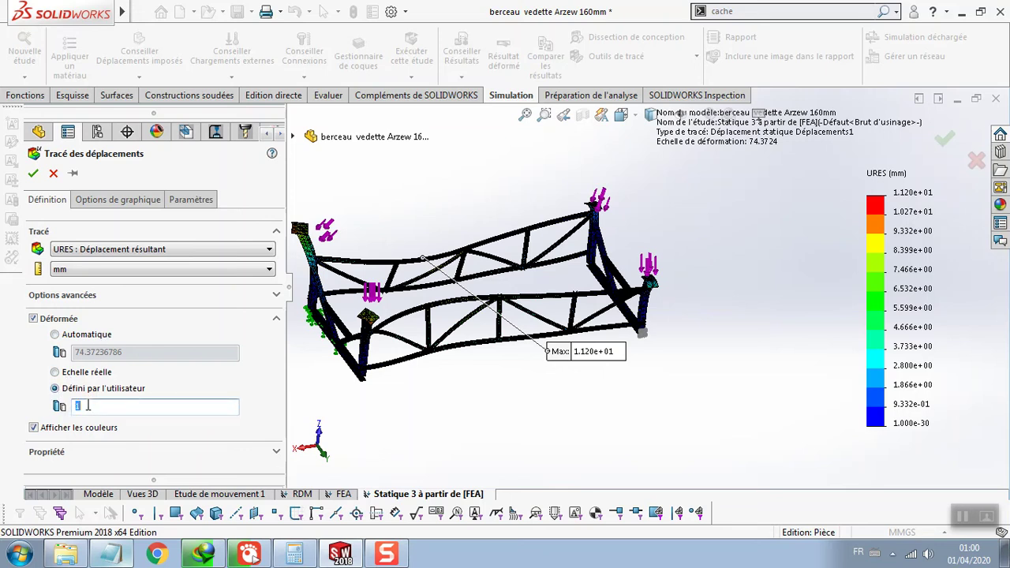
click(33, 172)
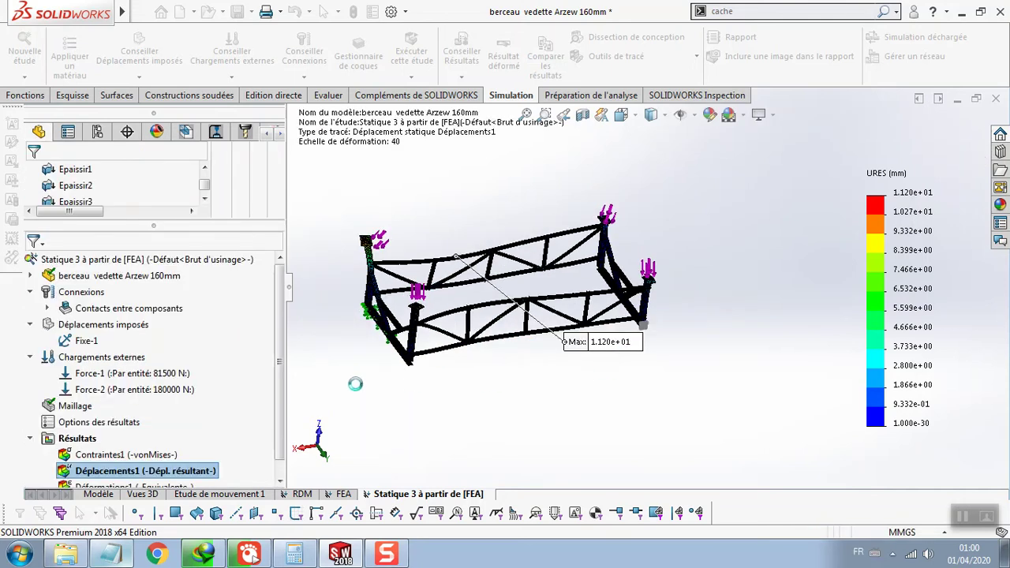
Animate the Déplacements1 deformation and nudge the speed slider slightly faster.
right_click(174, 471)
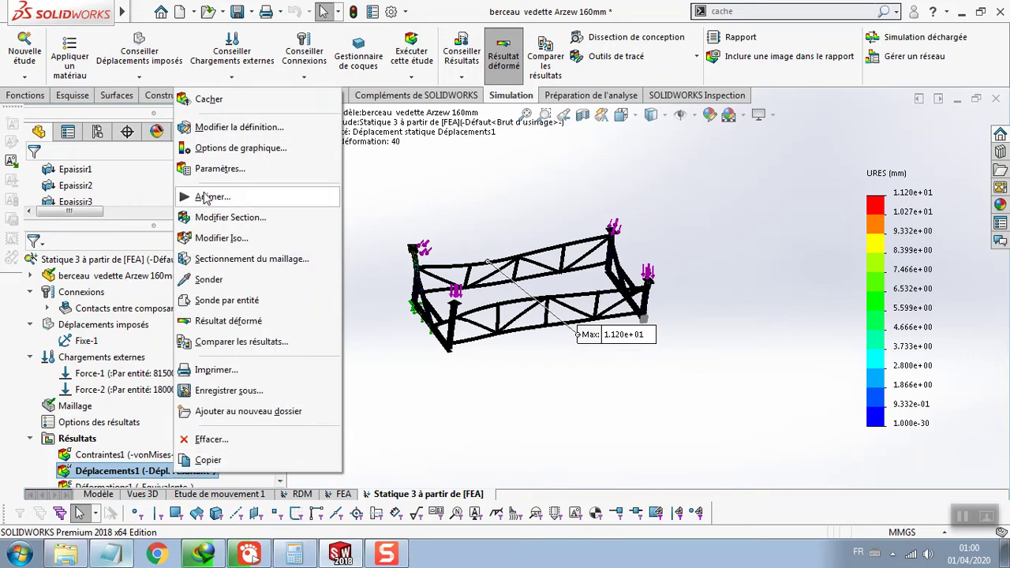
click(204, 196)
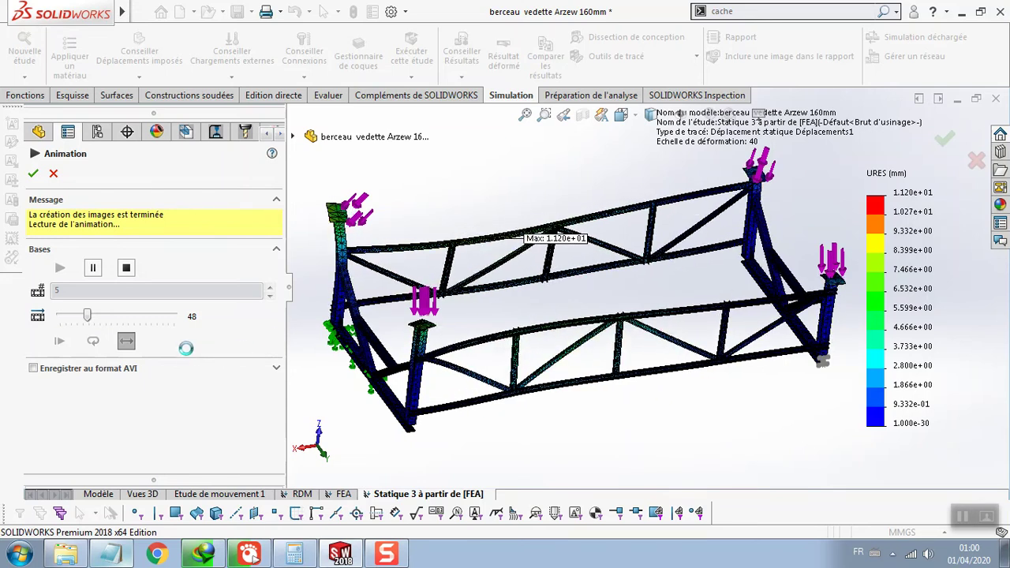
drag(87, 315, 96, 316)
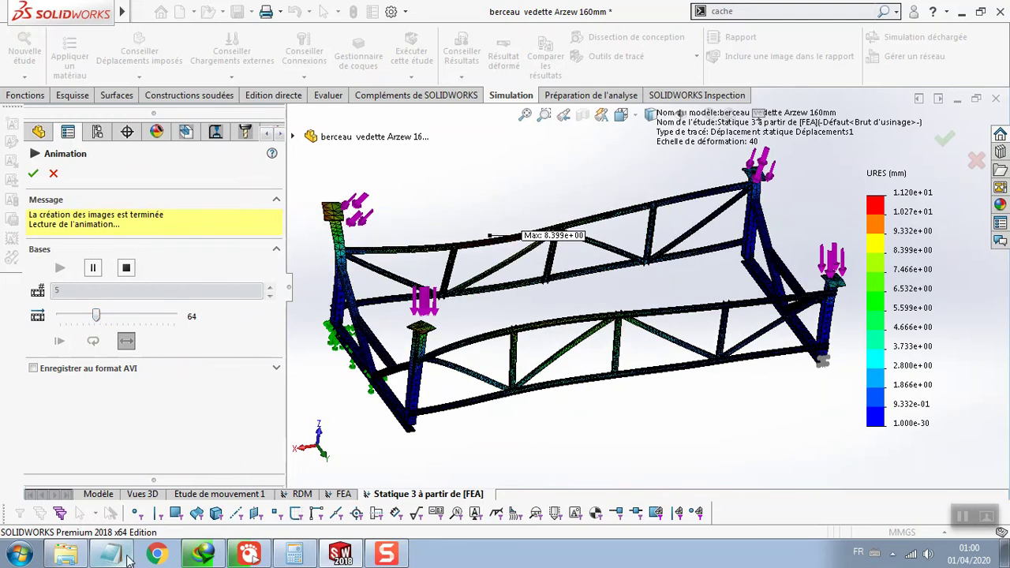
click(63, 556)
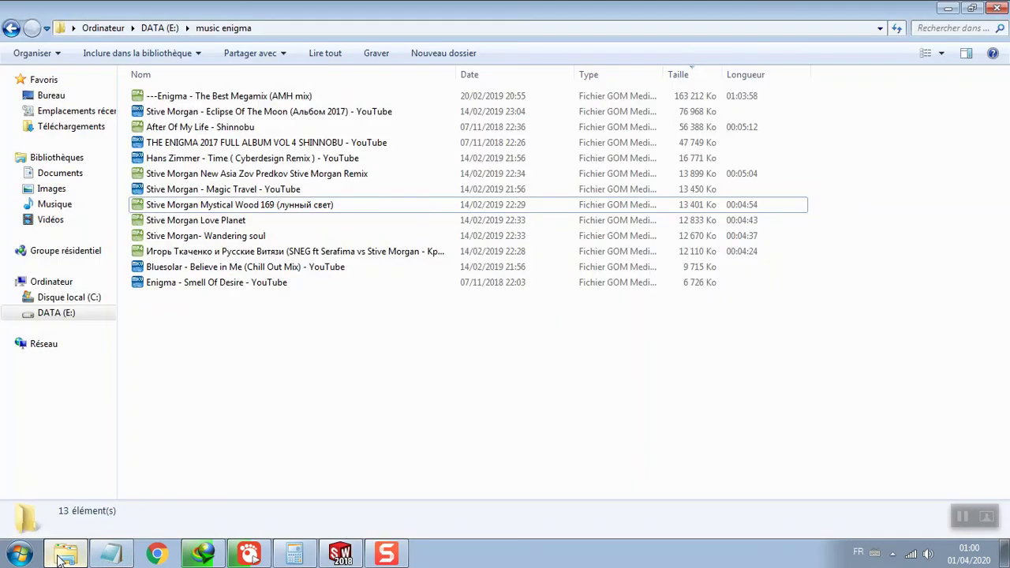
Play a track from the music enigma folder in GOM Player, then minimise GOM Player and Explorer.
double_click(239, 205)
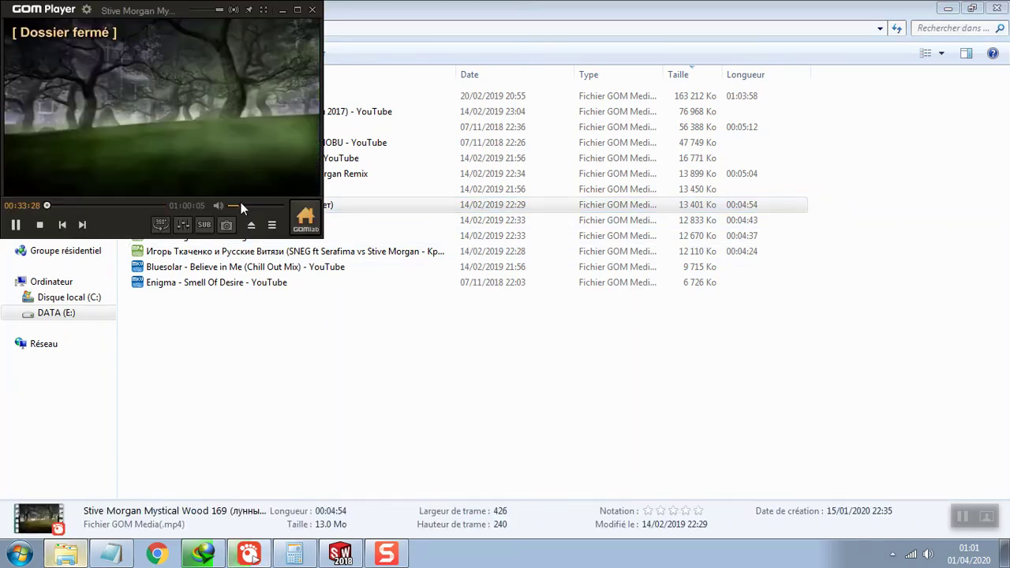
click(285, 11)
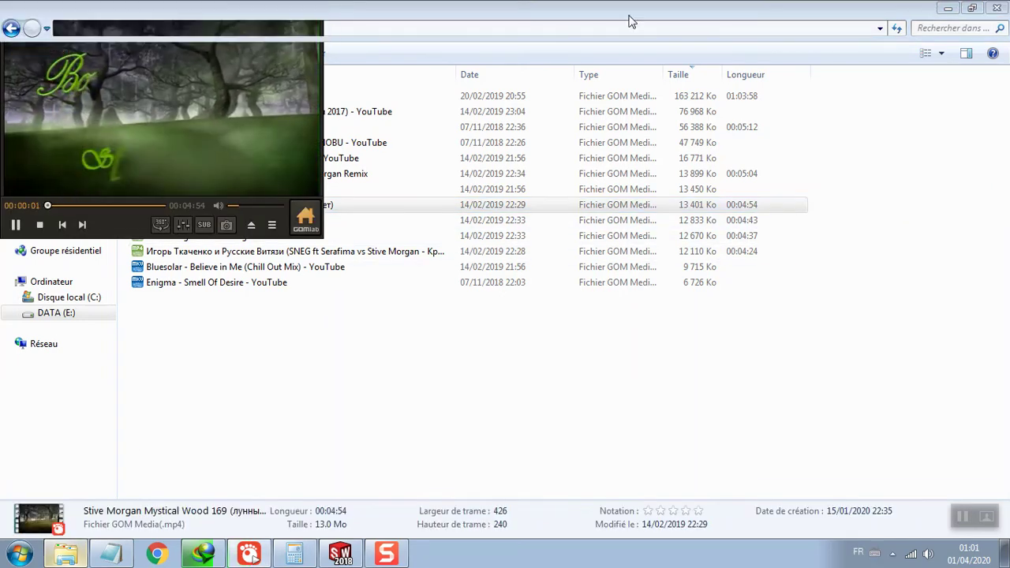
click(947, 8)
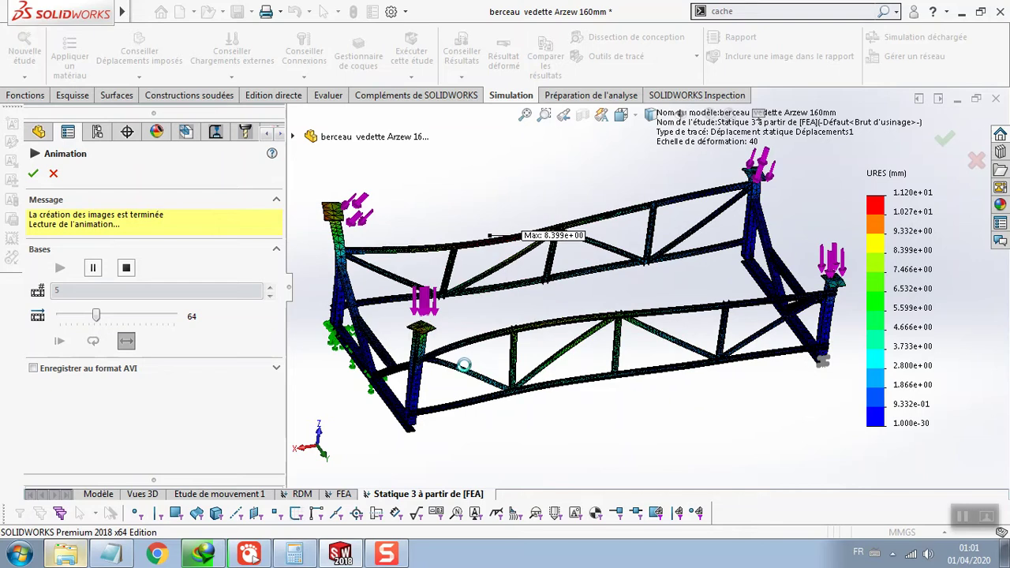
Close the displacement animation, zoom to the upper-left post and choose the Sonde probe tool.
drag(96, 316, 104, 317)
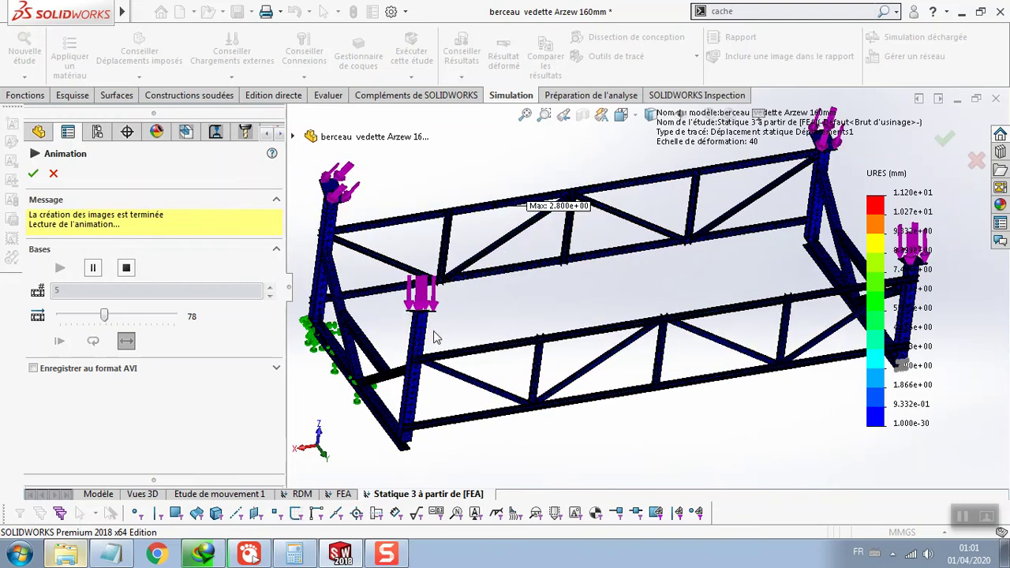
click(34, 174)
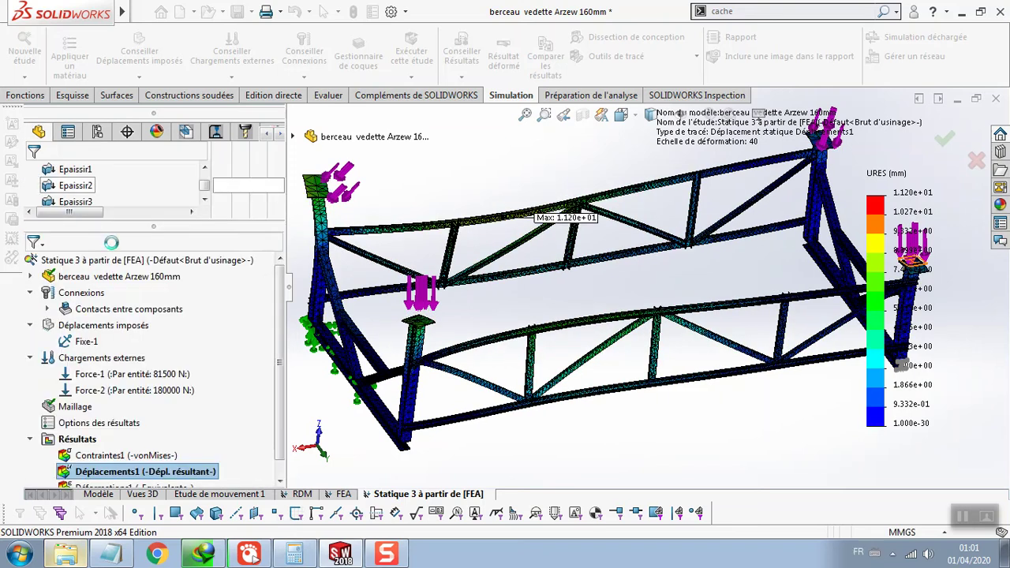
key(f)
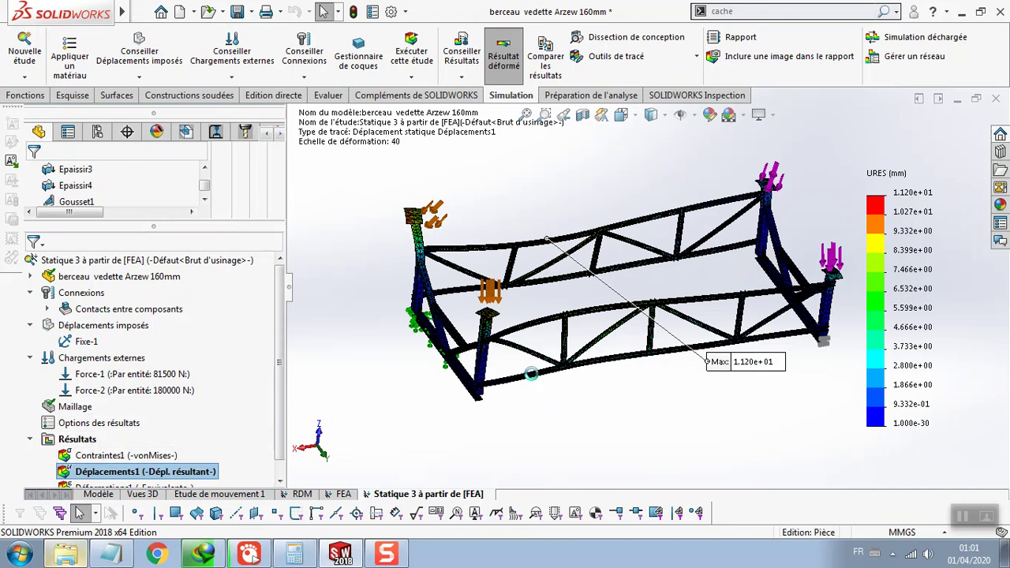
scroll(426, 196, down, 1)
scroll(438, 213, down, 1)
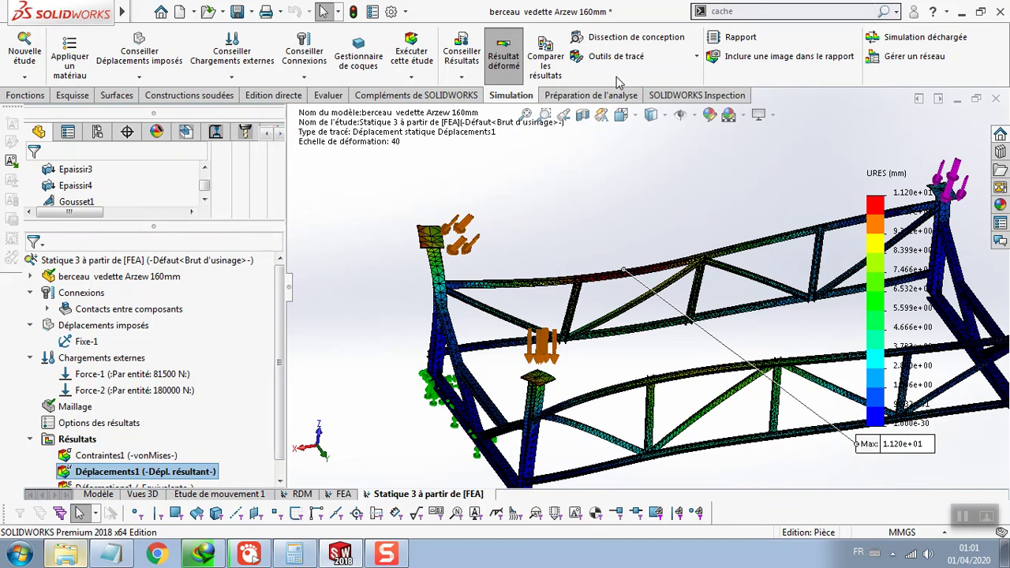
click(615, 56)
click(606, 129)
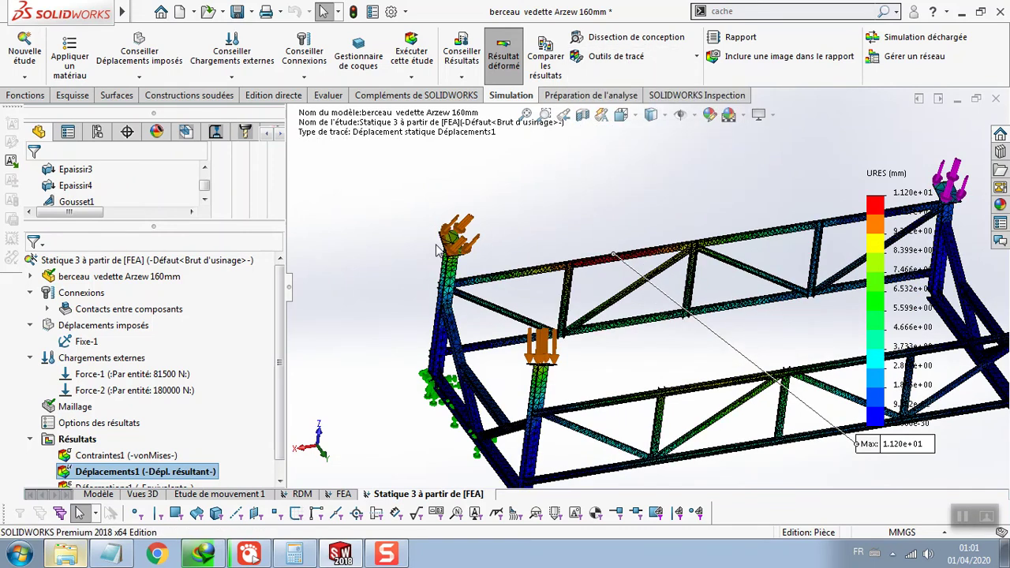
Probe the upper-left post (node 157119, 9.398e+00 mm), then redisplay the Contraintes1 von Mises plot.
click(451, 249)
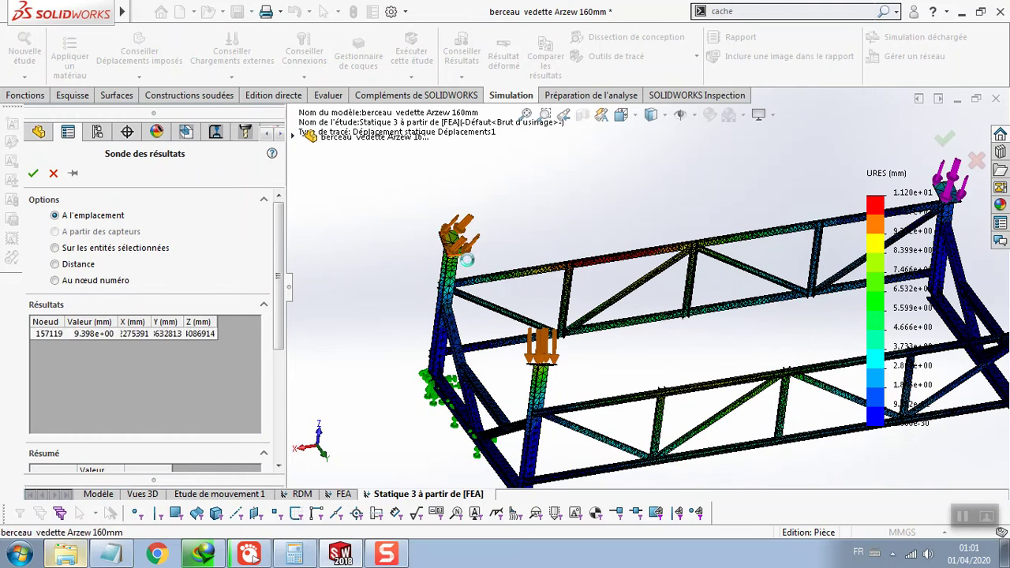
drag(444, 276, 382, 179)
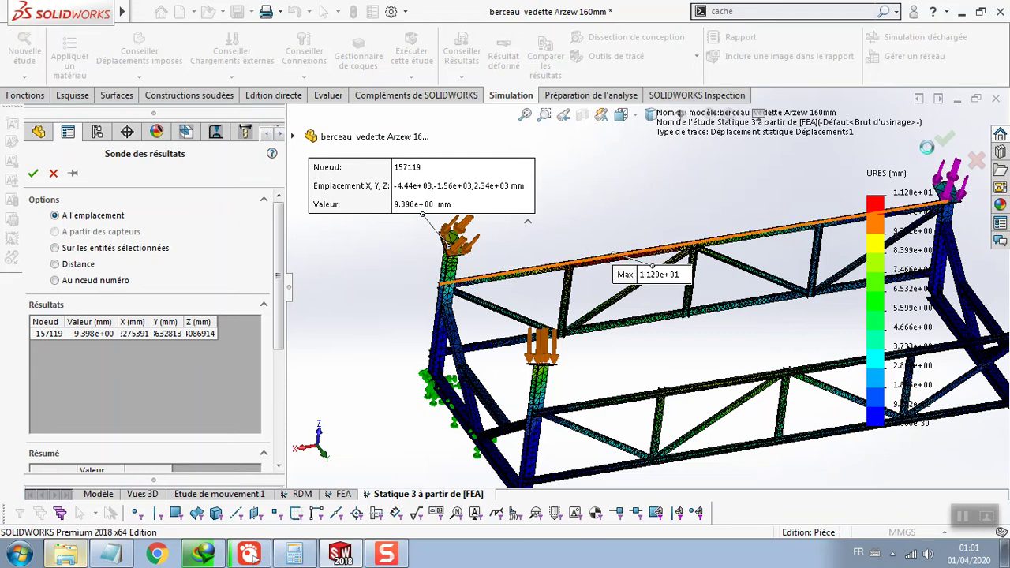
double_click(867, 181)
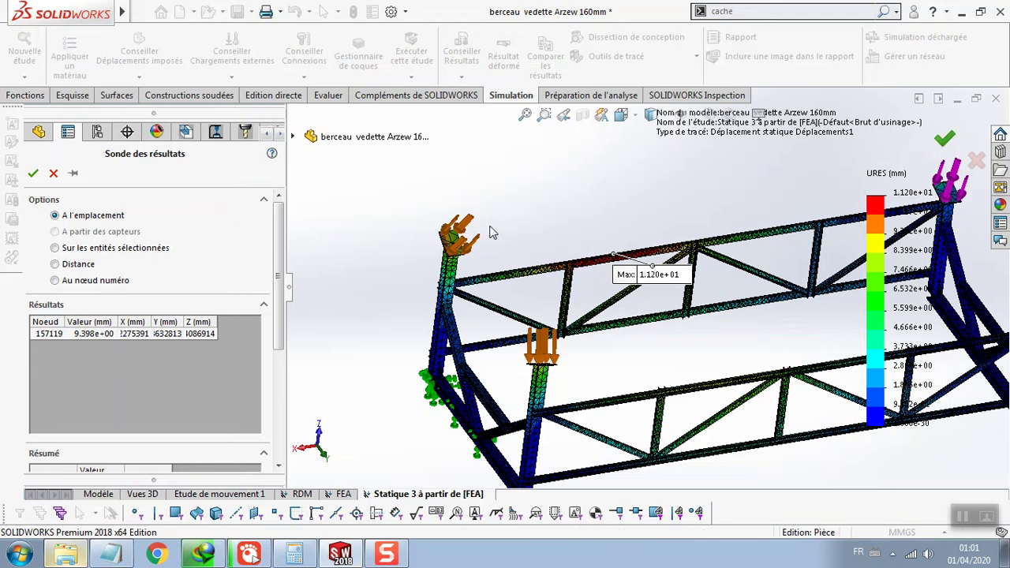
key(Escape)
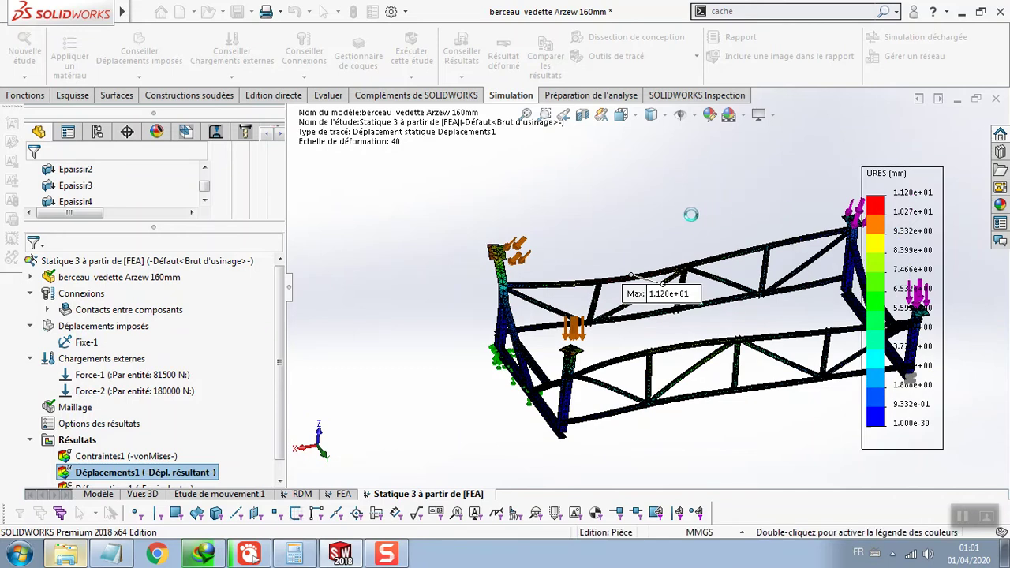
click(102, 455)
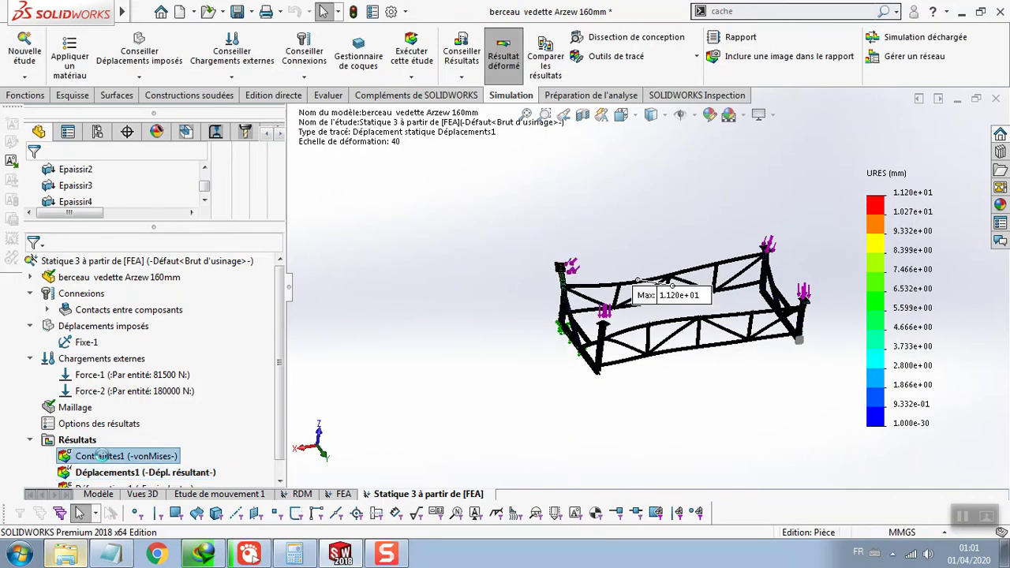
right_click(124, 282)
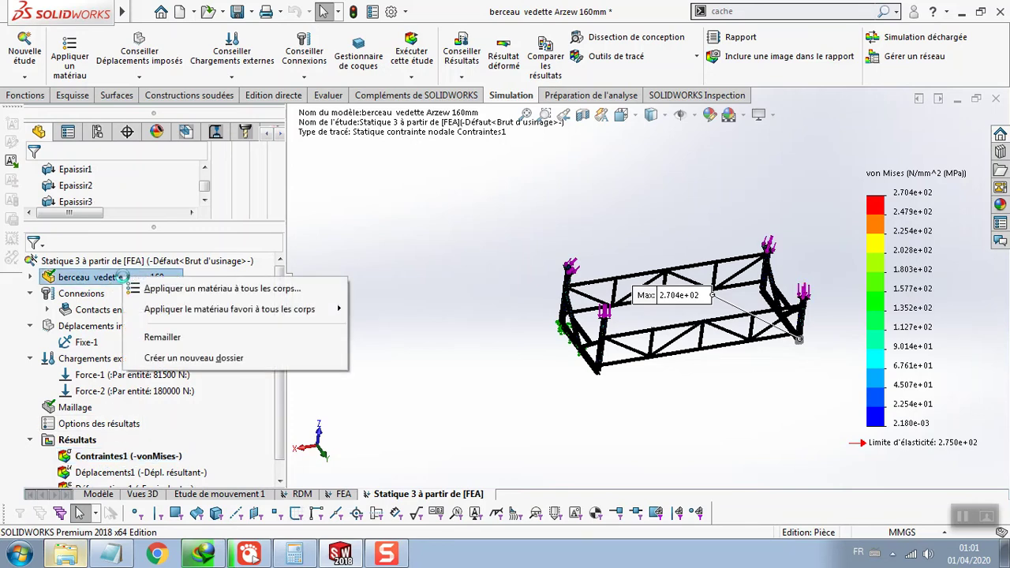
mouse_move(228, 309)
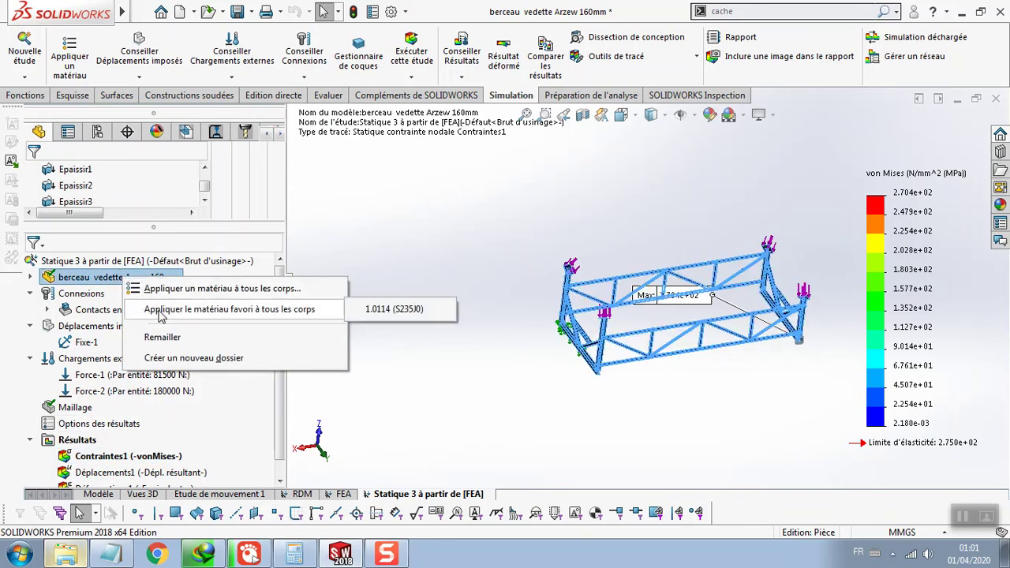
Apply DIN steel 1.0570 (S355J2G3), with 315 MPa yield, to all cradle bodies.
click(161, 290)
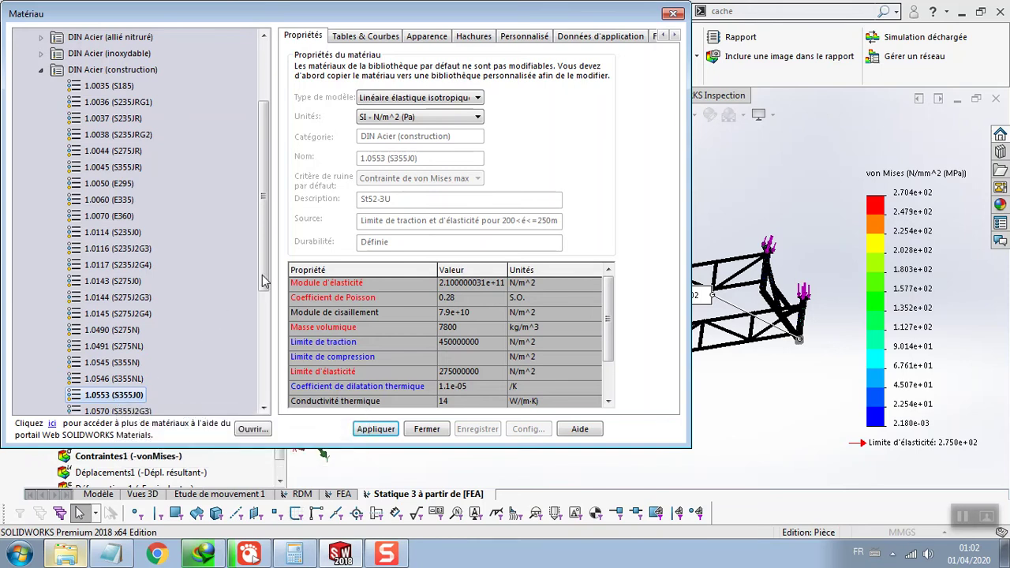
click(126, 380)
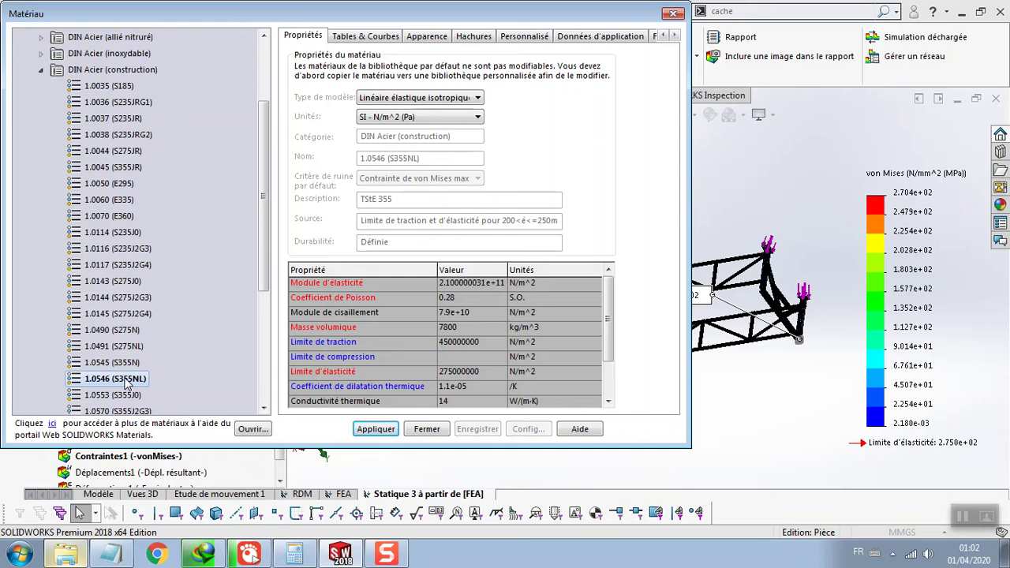
click(115, 364)
click(115, 347)
click(115, 331)
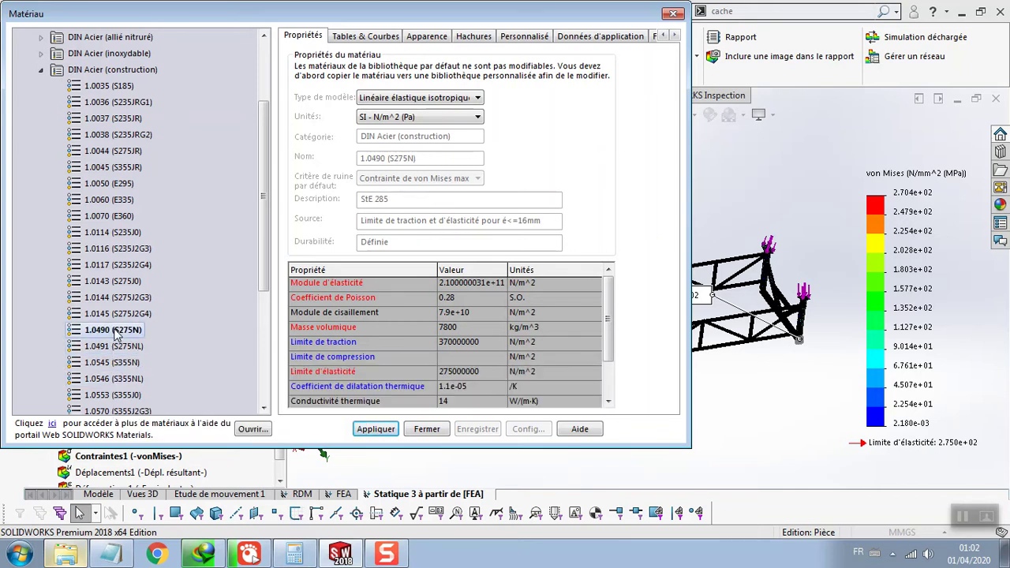
click(118, 315)
scroll(124, 314, down, 2)
click(136, 363)
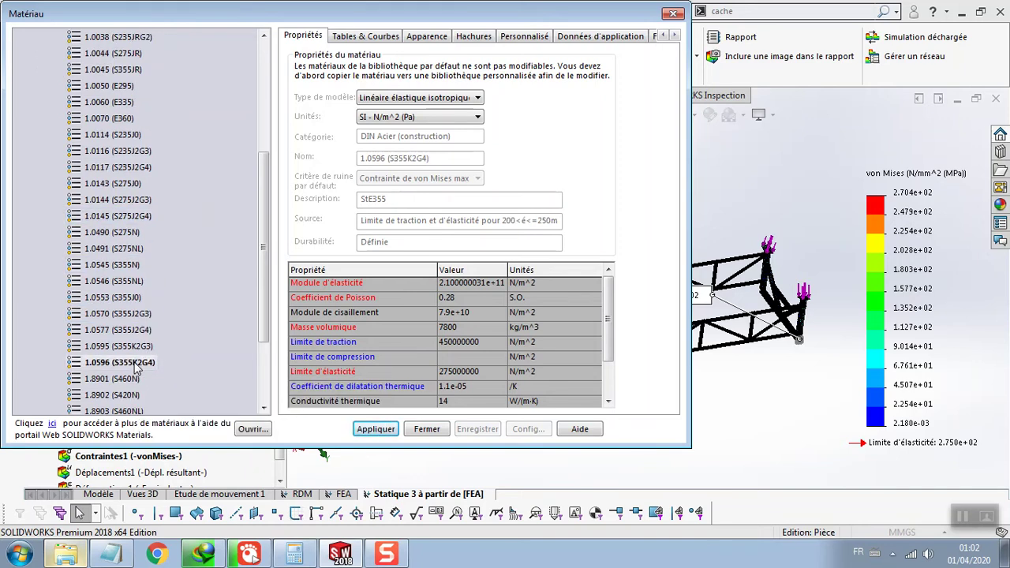
click(118, 329)
click(115, 314)
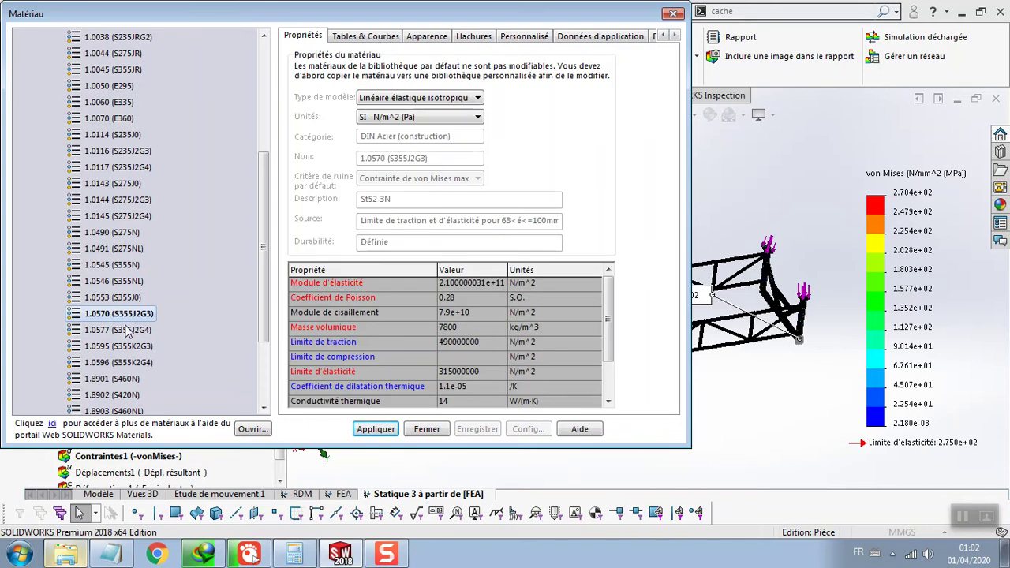
click(363, 431)
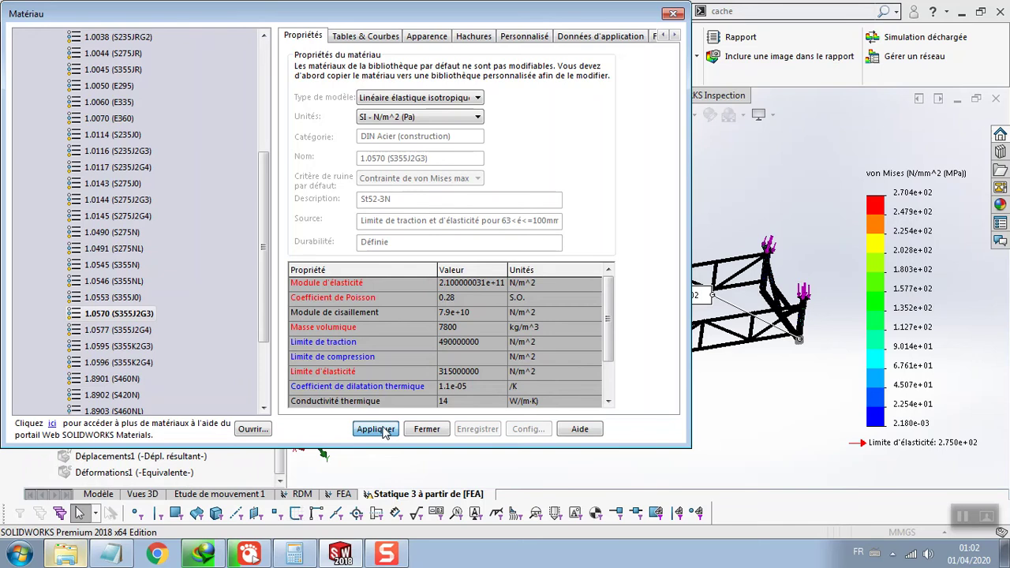
click(426, 429)
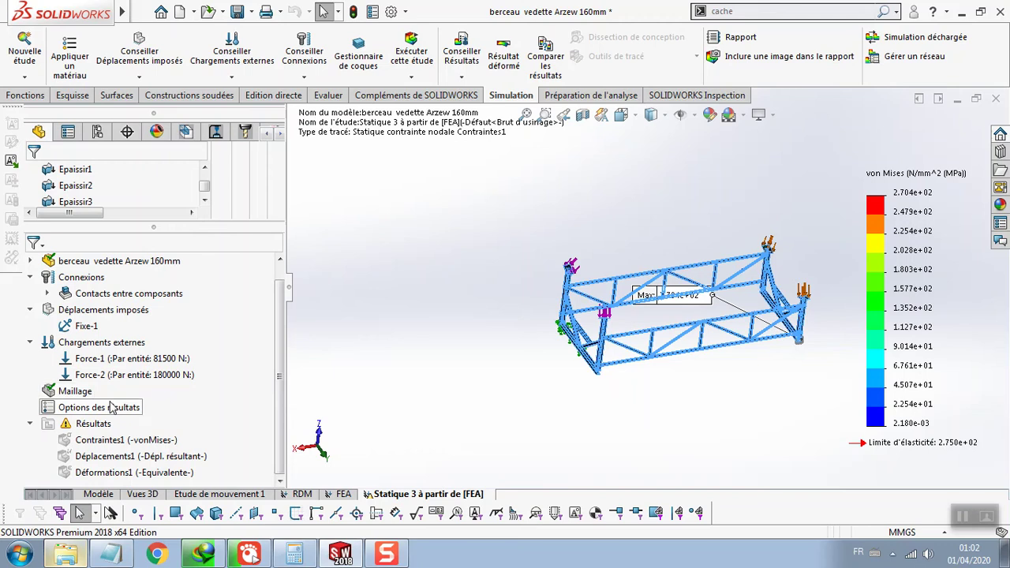
Run Mailler et exécuter on Maillage to re-mesh and solve with the new steel.
right_click(69, 390)
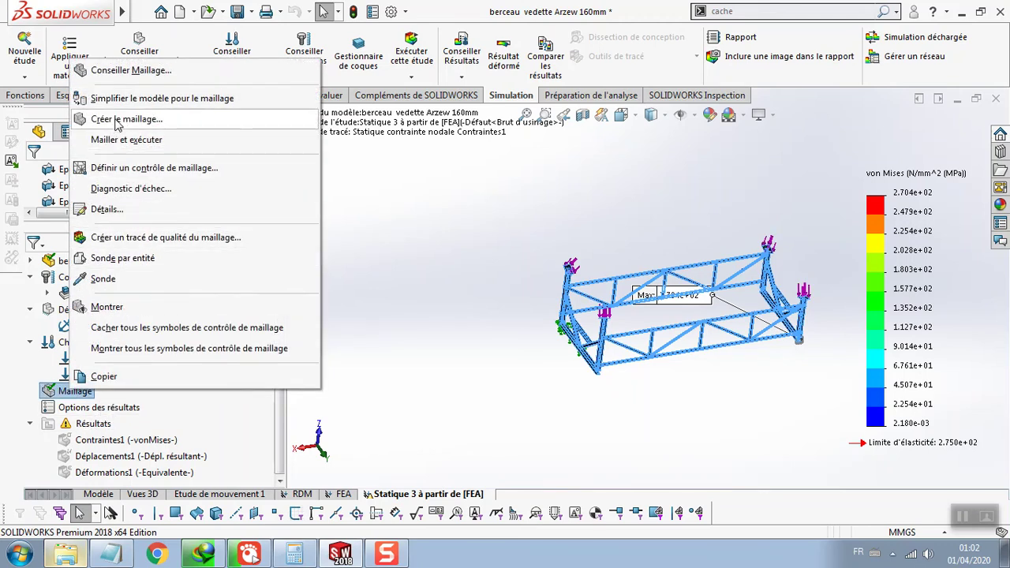
click(116, 139)
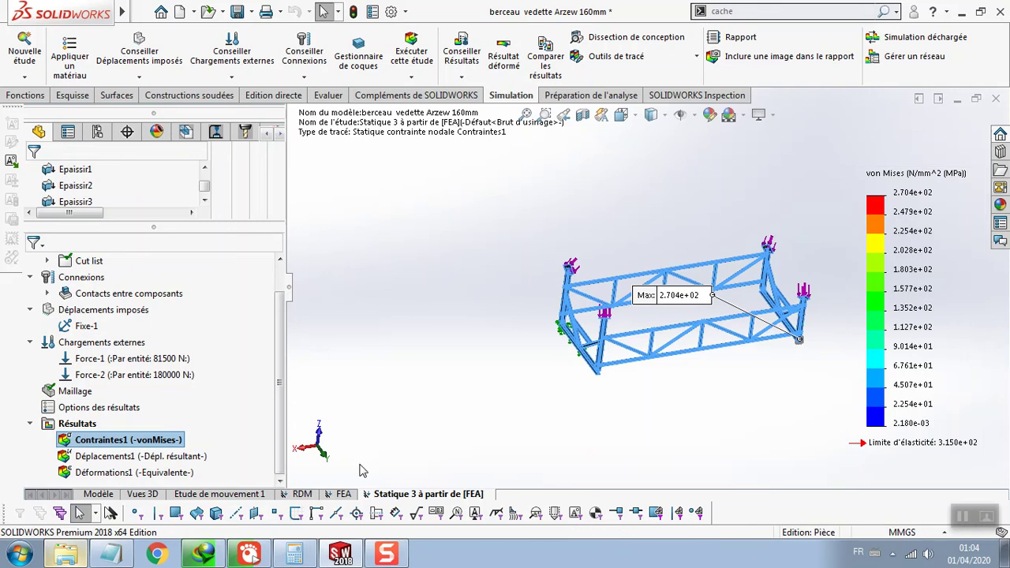
Compute 3.15 ÷ 2.7 in Calculator, giving a safety factor of about 1.1667.
click(294, 556)
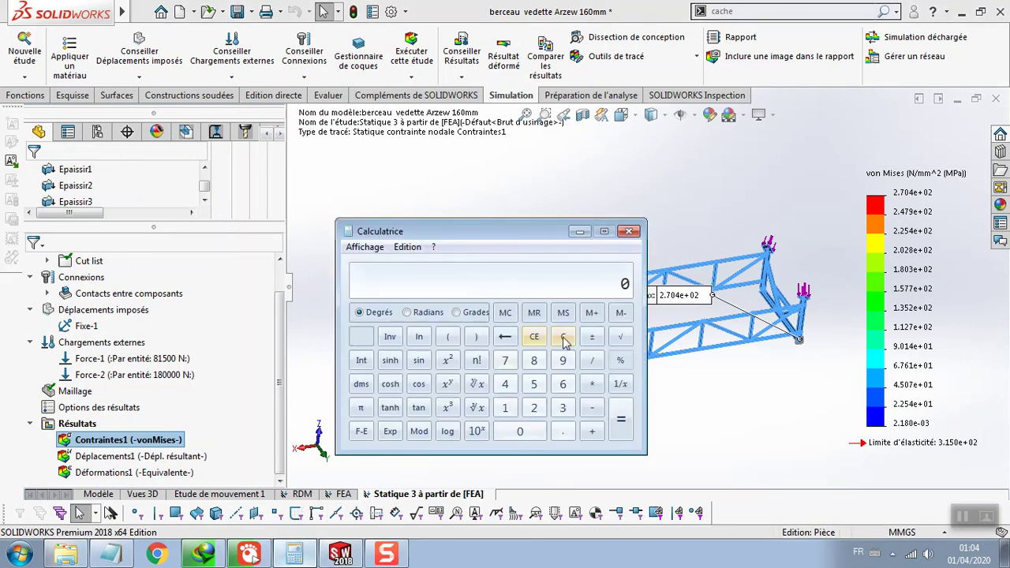
click(562, 407)
click(563, 430)
click(505, 407)
click(533, 384)
click(591, 361)
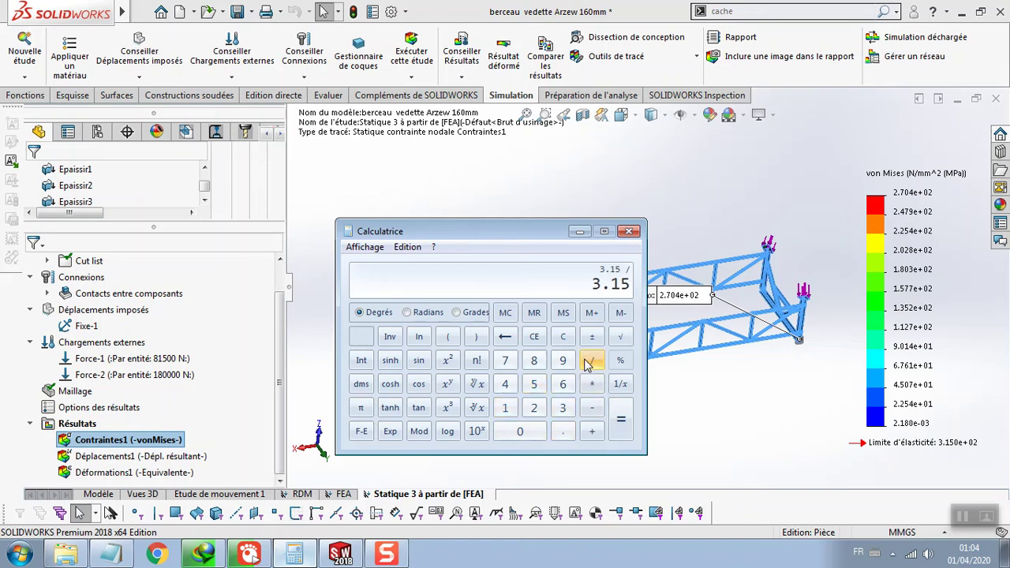
click(533, 407)
click(562, 431)
click(505, 359)
click(620, 429)
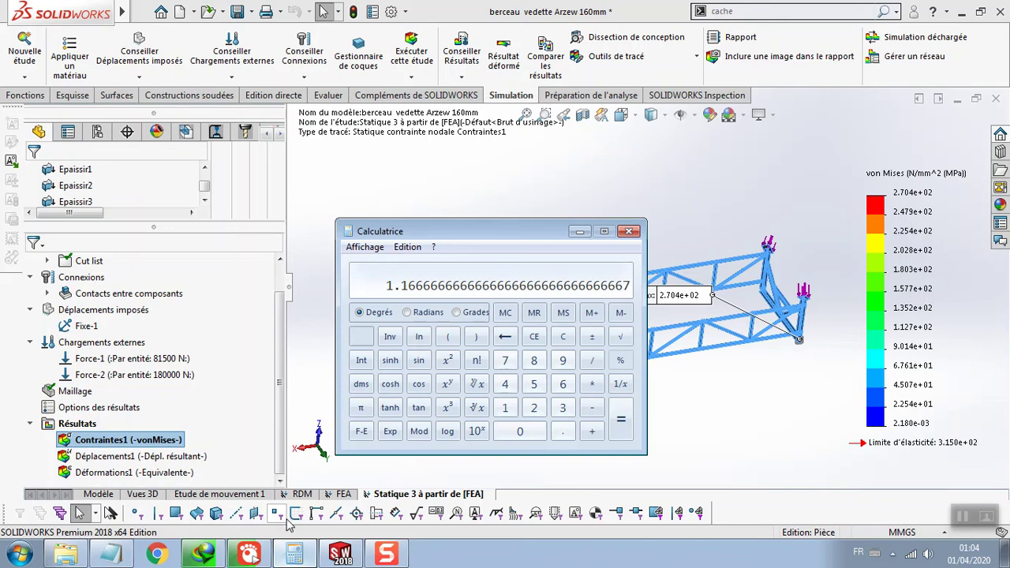
click(114, 556)
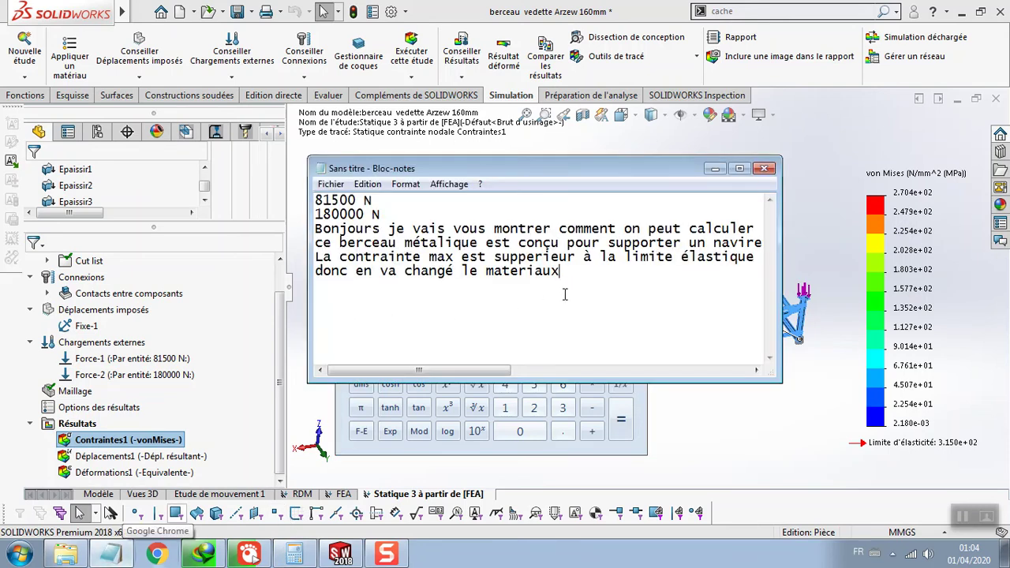
Write 'nous avons un coefficient de sécurité de 1.16' in Notepad, then minimise Calculator and Notepad.
text(nou)
text(s avons un coefficient)
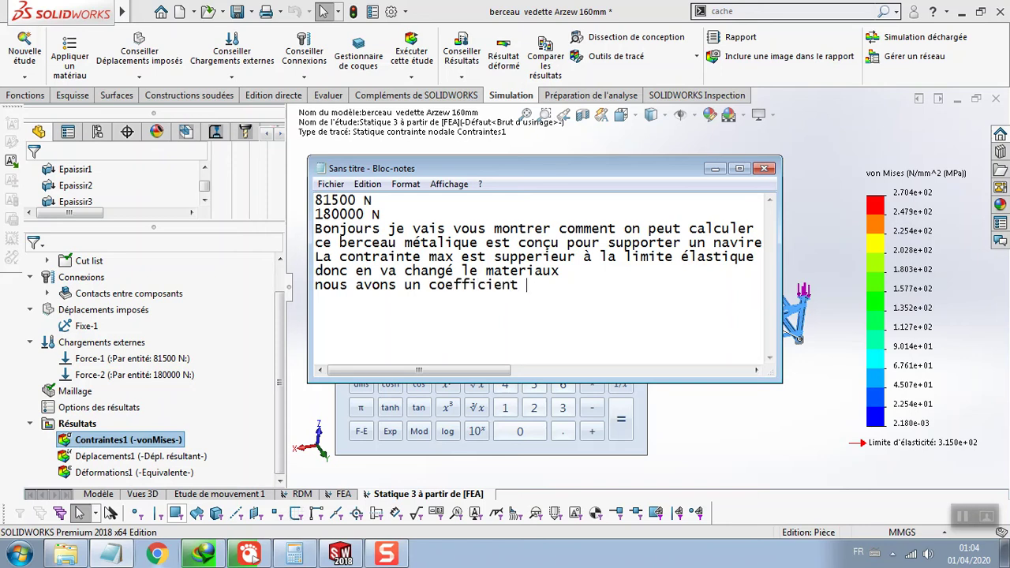
text(d)
text(té de 1.16)
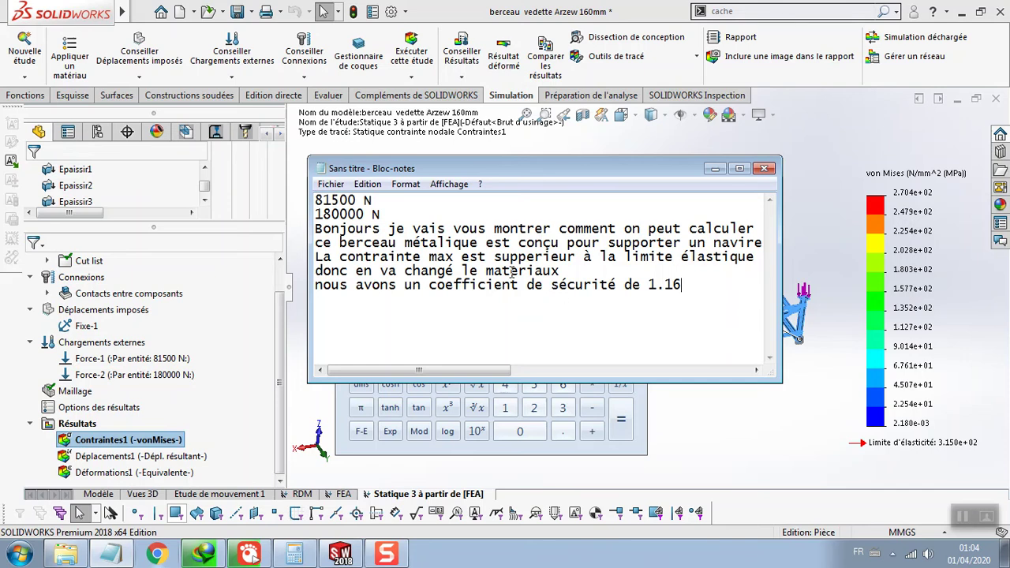
click(502, 453)
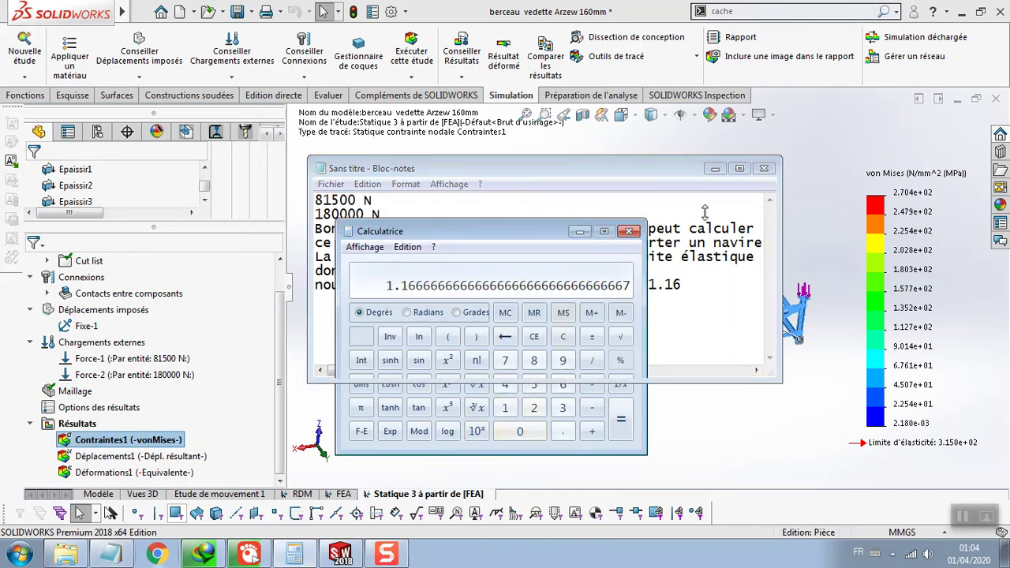
click(580, 231)
click(713, 171)
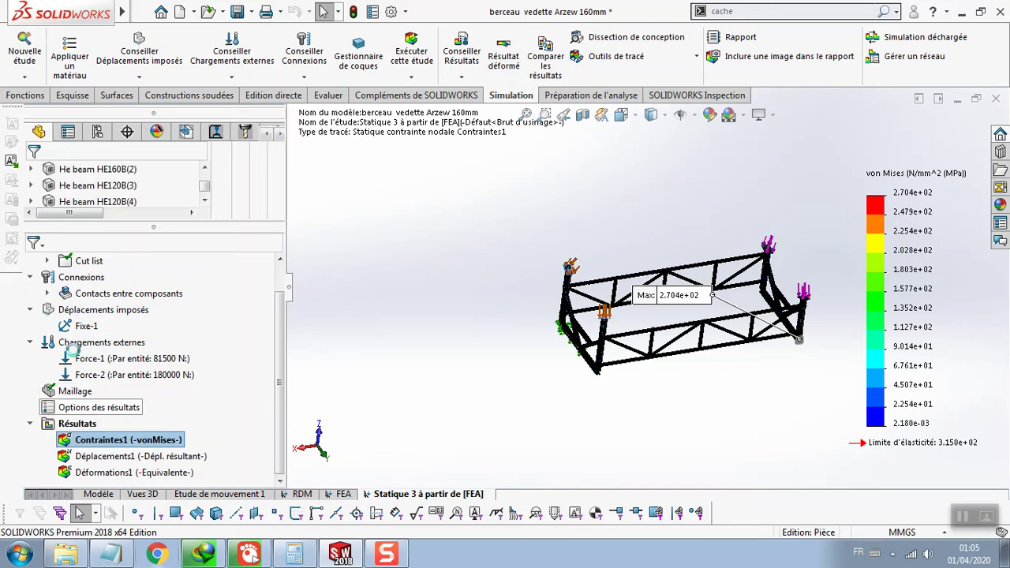
Create a new static simulation study named RDM2.
right_click(387, 494)
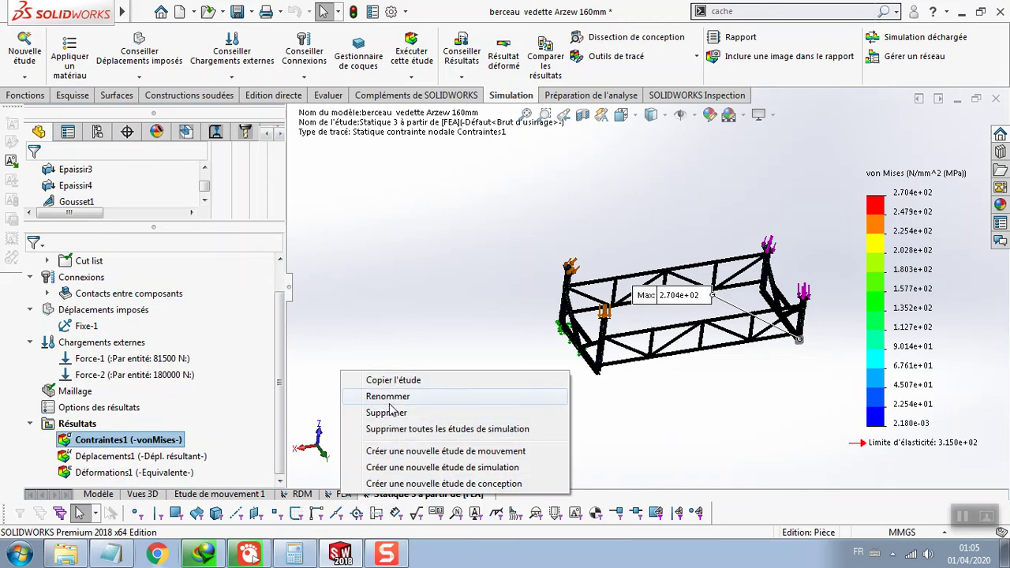
click(399, 467)
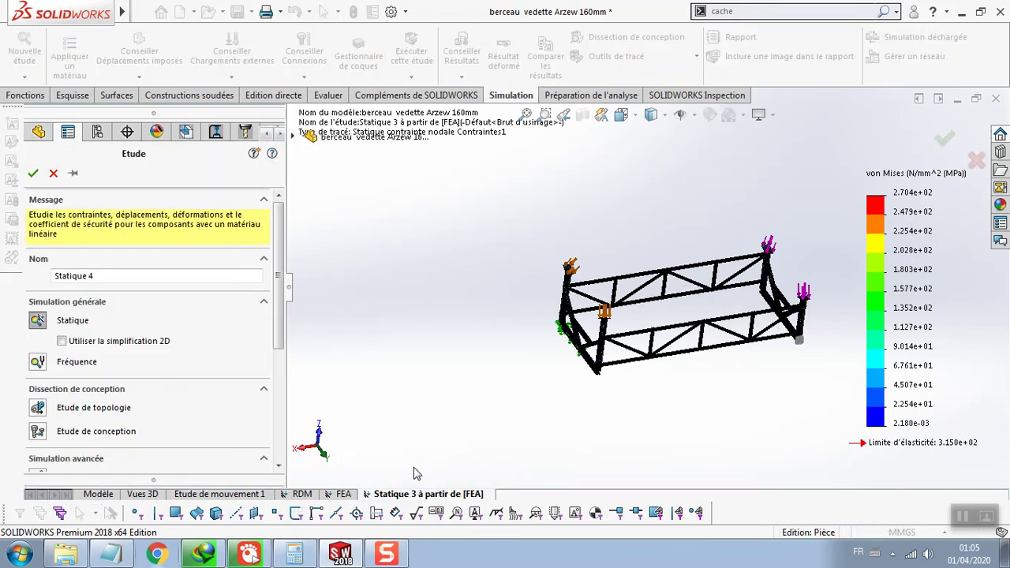
drag(99, 276, 28, 275)
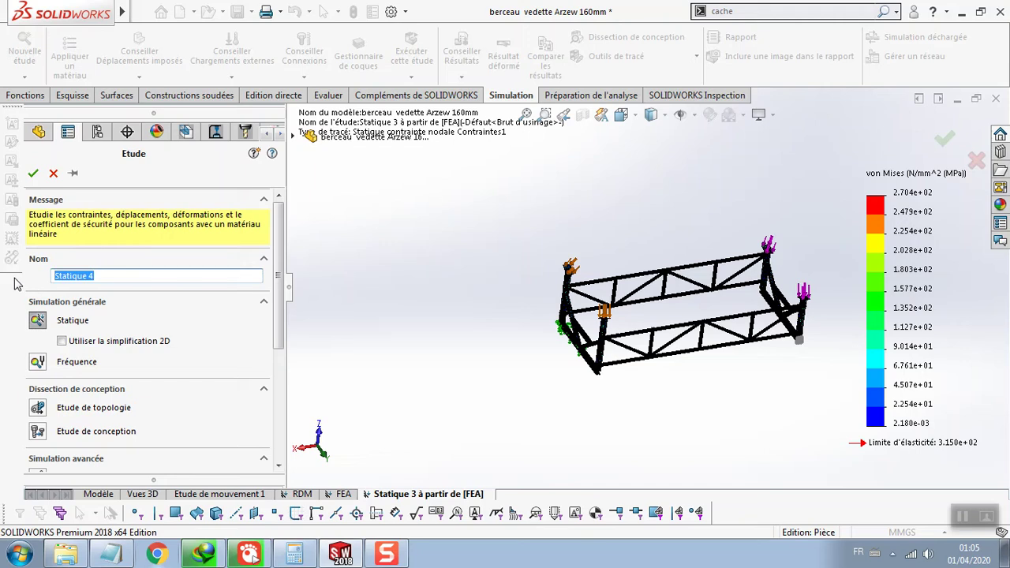
text(RDM2)
click(32, 172)
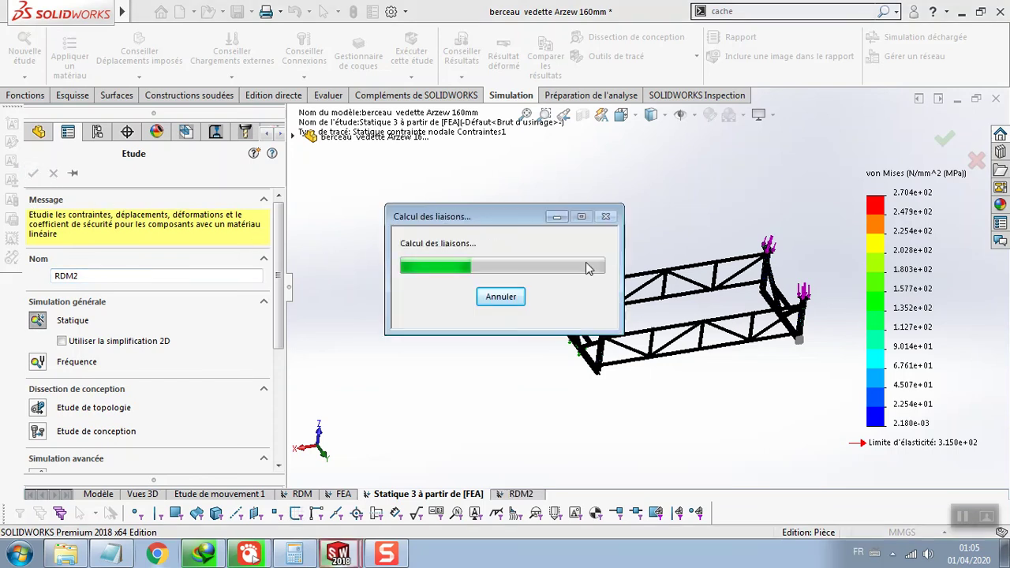
Review the cut list's HE160B and UPN80 profile groups and the global bonded contact.
click(943, 141)
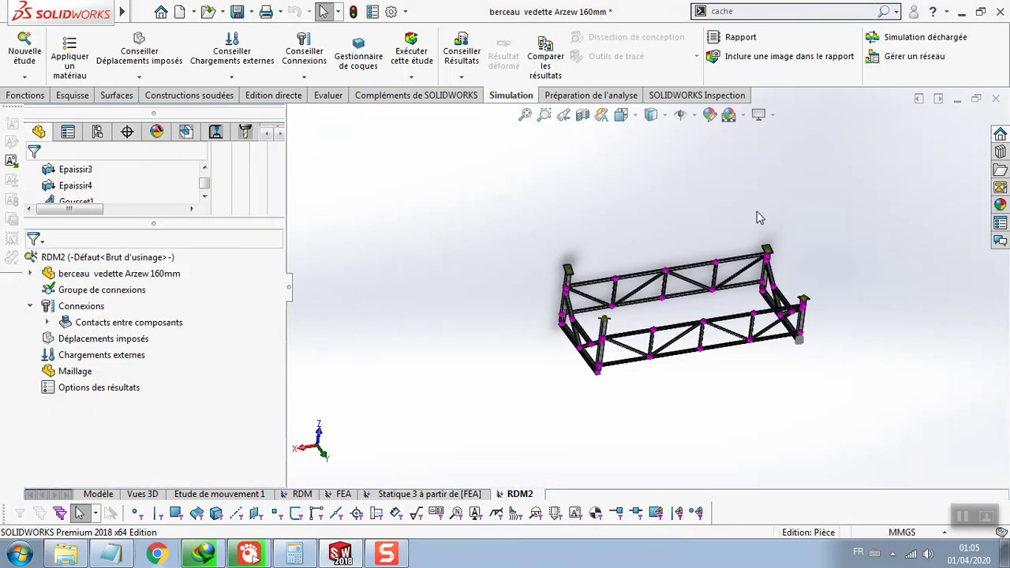
click(30, 273)
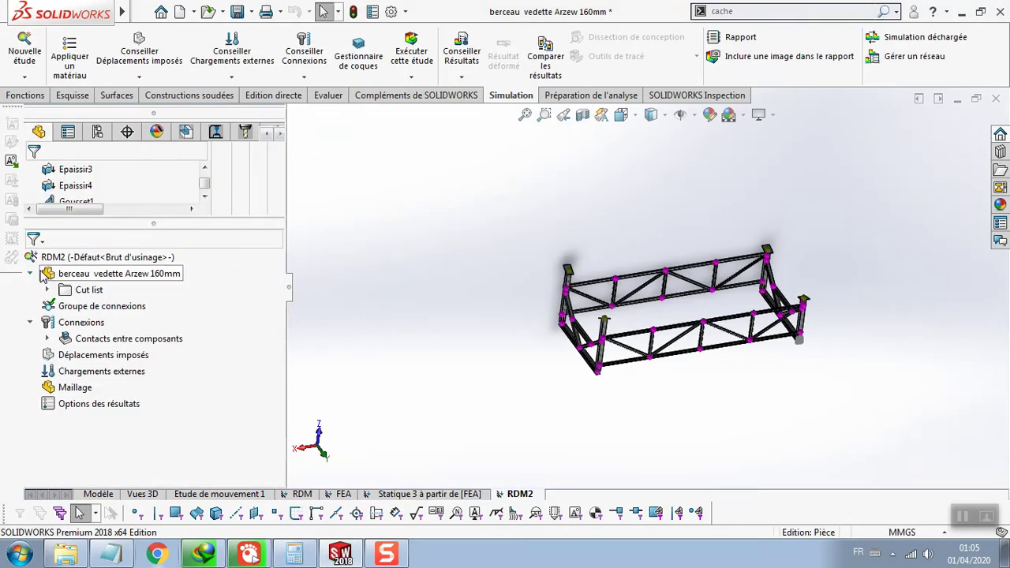
click(46, 290)
click(64, 273)
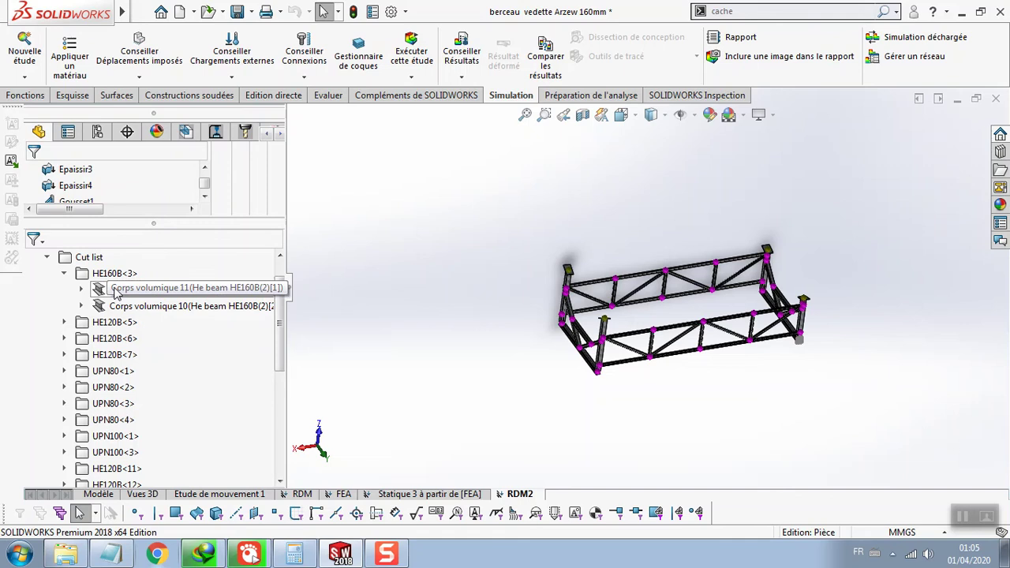
click(110, 289)
click(95, 387)
scroll(86, 378, down, 3)
click(65, 373)
scroll(67, 379, down, 2)
scroll(67, 380, down, 1)
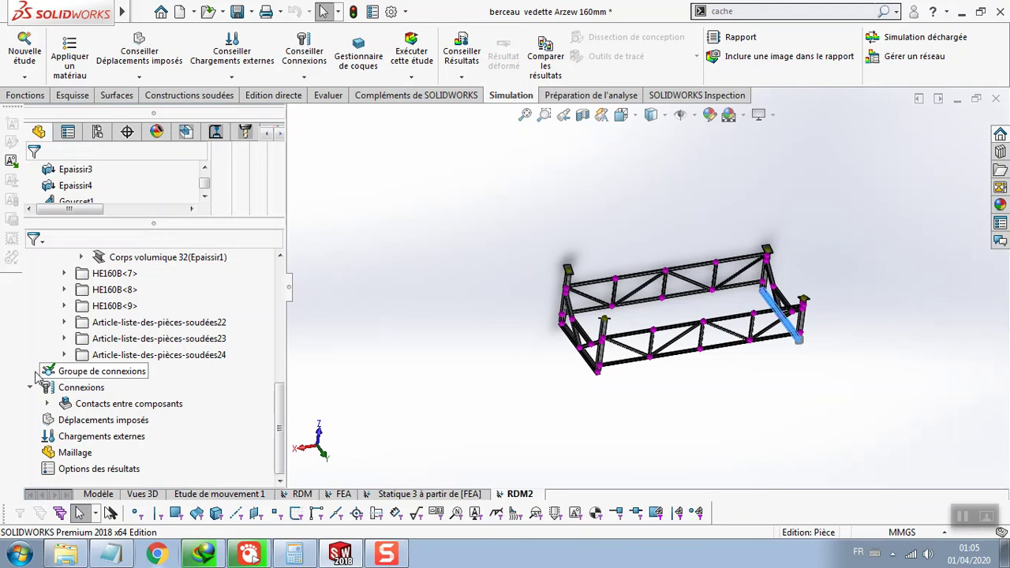
click(47, 403)
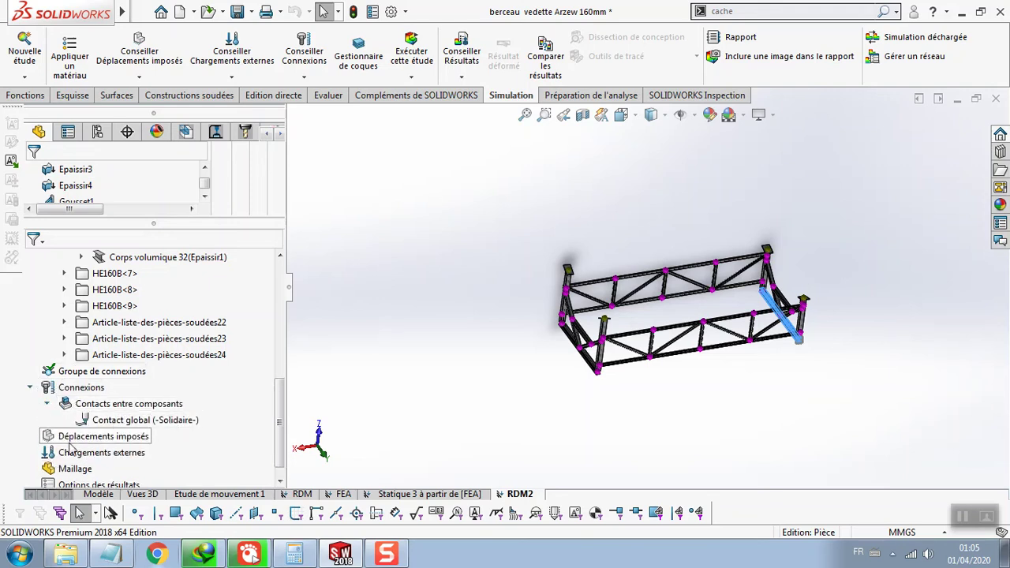
right_click(52, 438)
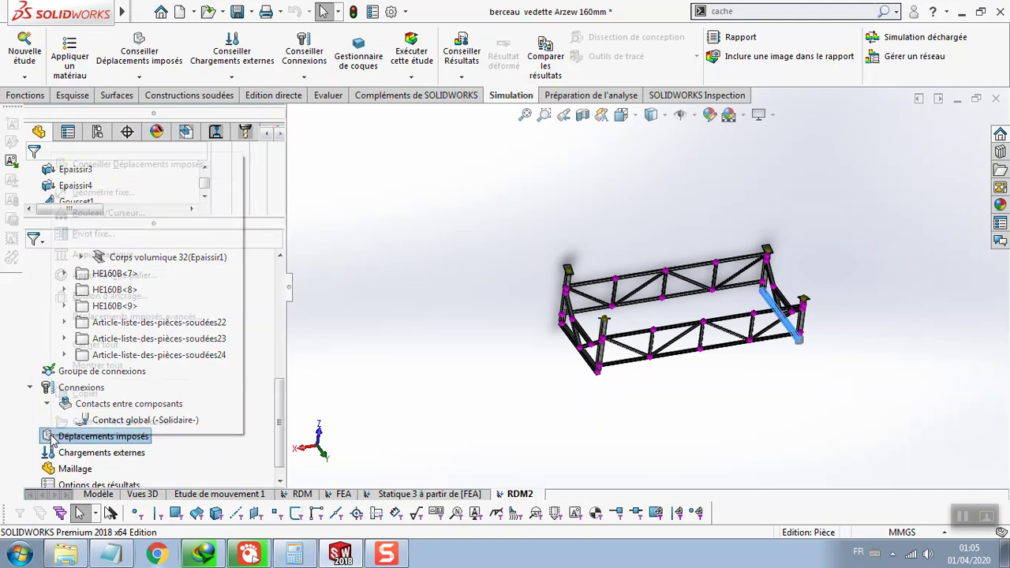
Start a fixed-geometry restraint on joints, selecting Connexion<64, 1>.
click(103, 192)
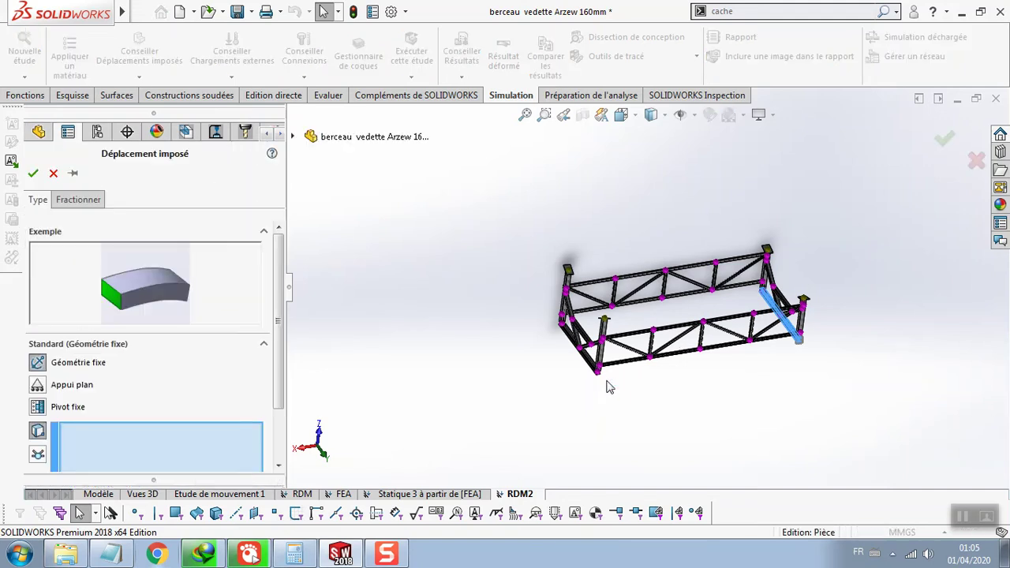
scroll(600, 387, down, 5)
click(596, 273)
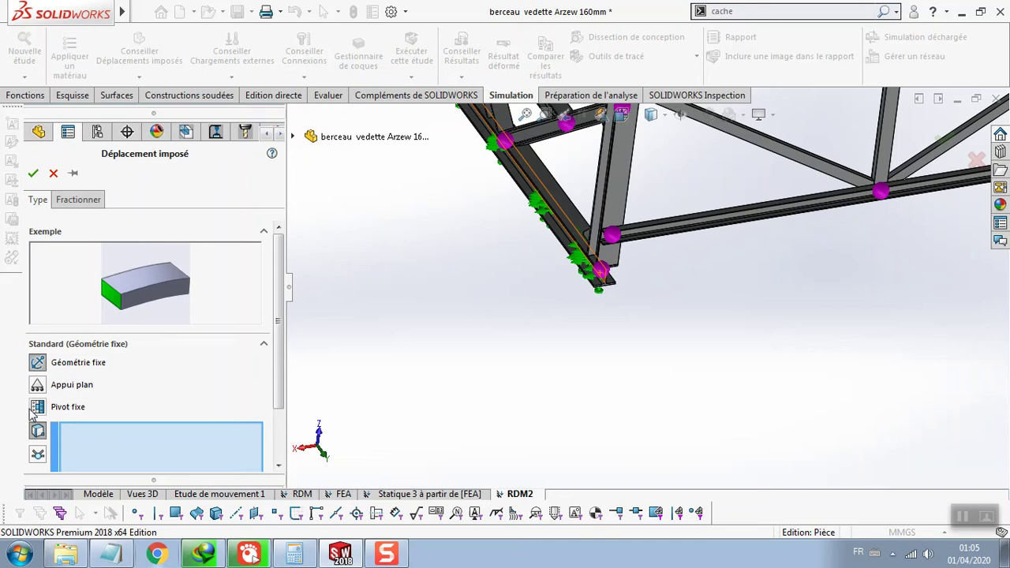
click(37, 454)
click(603, 276)
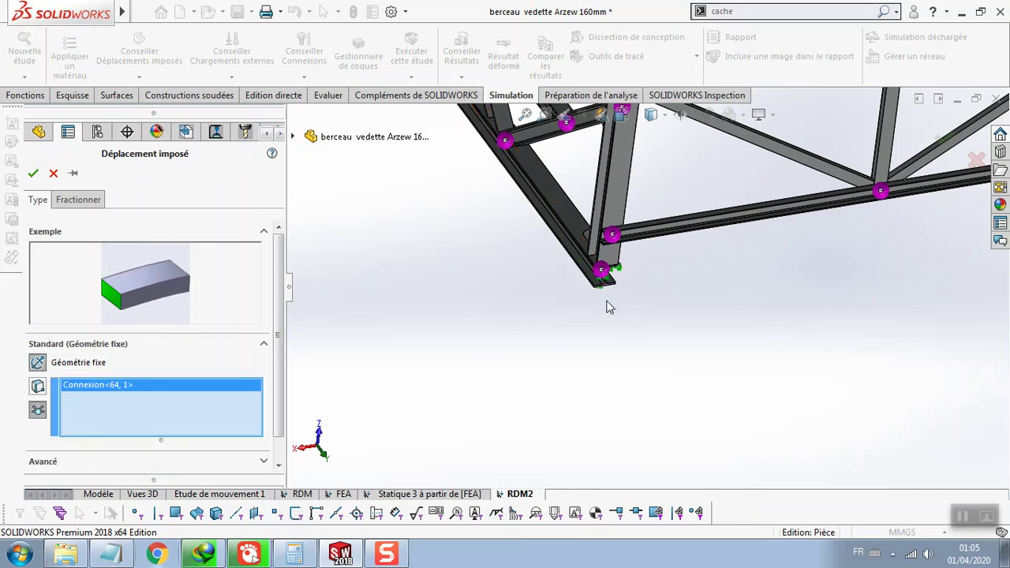
Add joints Connexion<37, 1>, <77, 1> and <84, 1> and confirm the Fixe-1 restraint.
scroll(584, 365, up, 2)
click(553, 179)
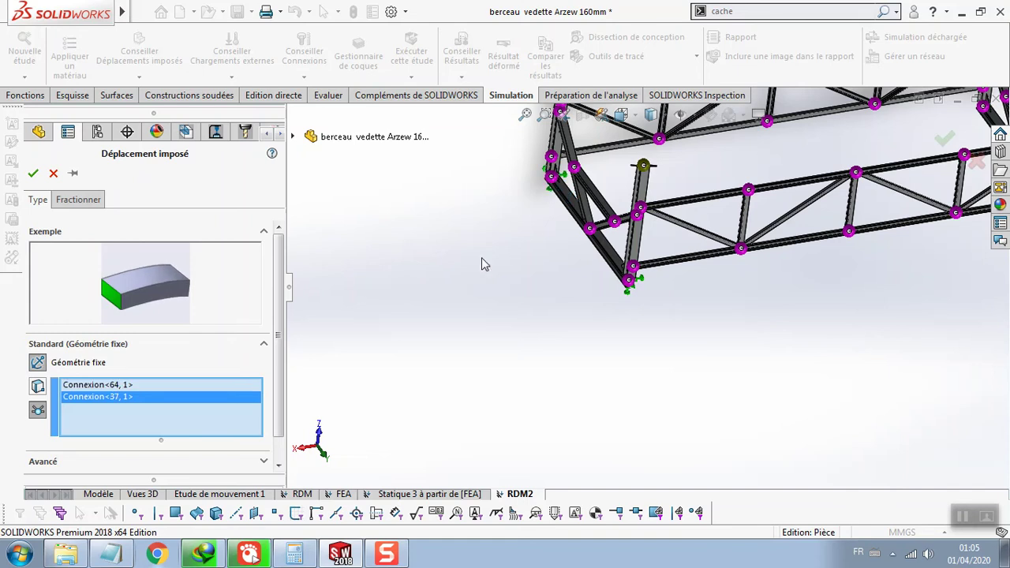
scroll(474, 272, up, 3)
scroll(771, 285, down, 3)
scroll(705, 290, down, 3)
scroll(704, 300, down, 2)
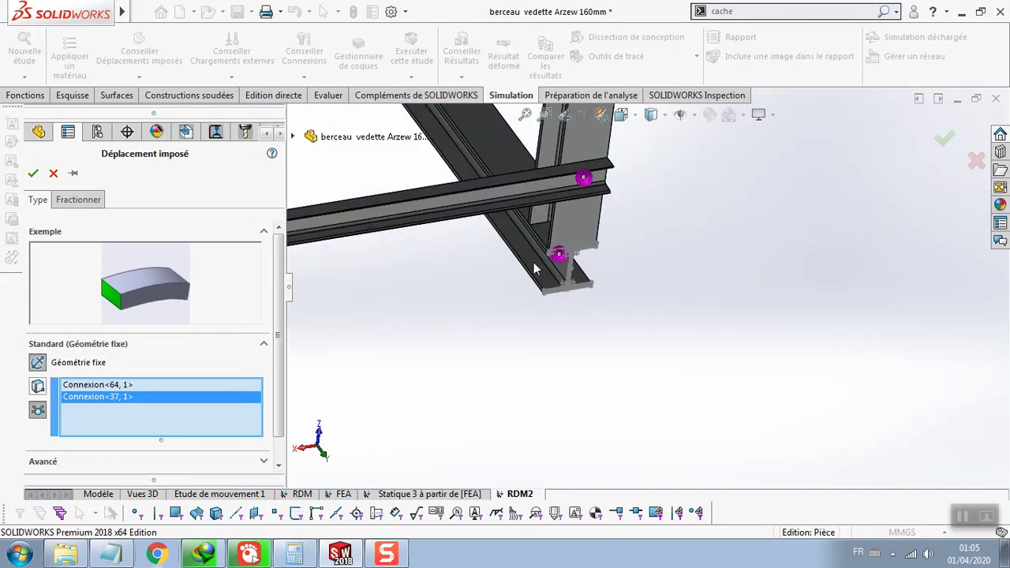
click(562, 264)
scroll(631, 340, up, 2)
scroll(631, 341, up, 2)
mouse_move(634, 335)
middle_down()
mouse_move(541, 308)
mouse_move(828, 212)
middle_up()
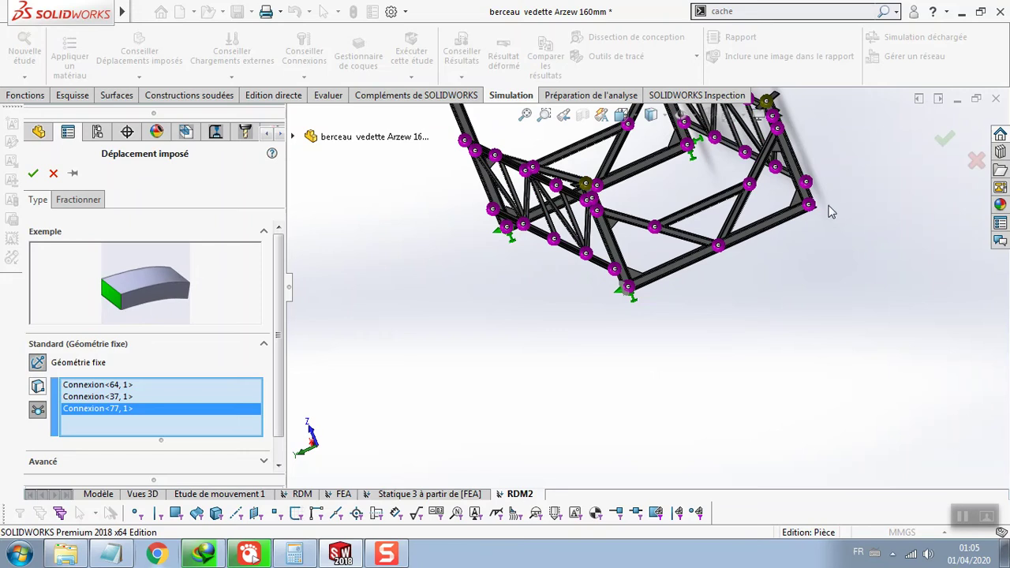
click(32, 173)
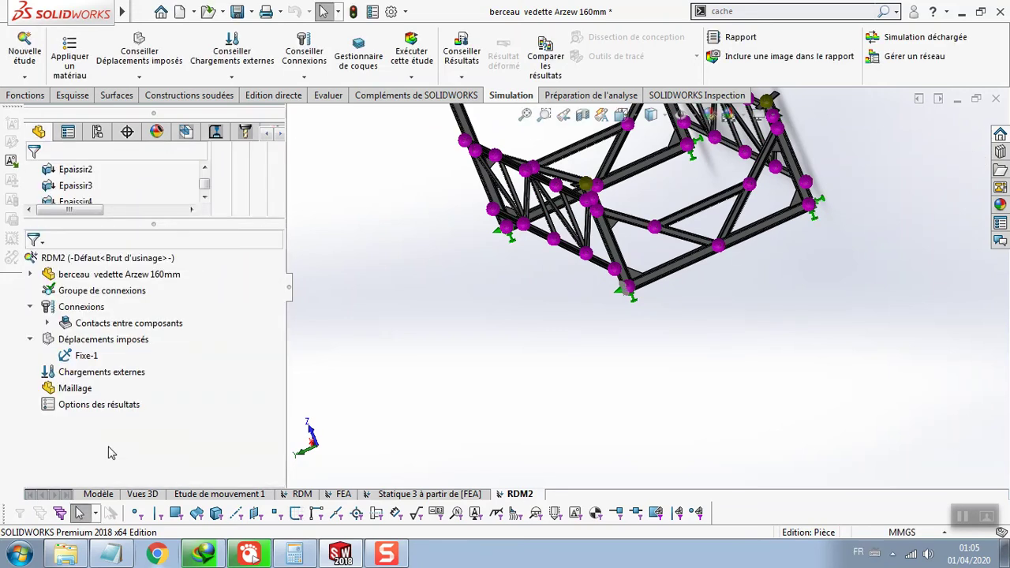
Start a Direction sélectionnée force on joint Connexion<46, 1>, directed by the small end plate's face.
right_click(63, 376)
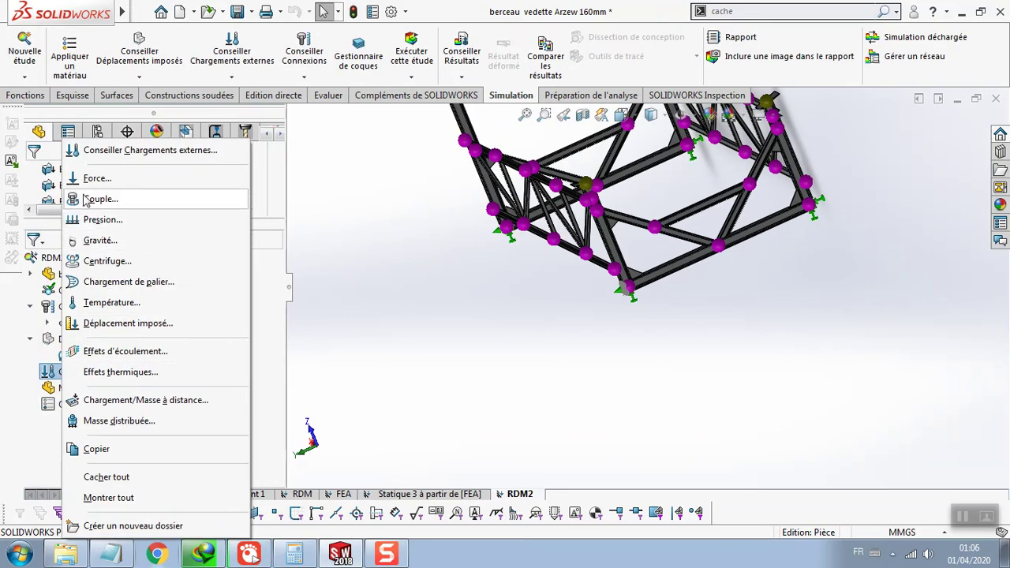
click(93, 179)
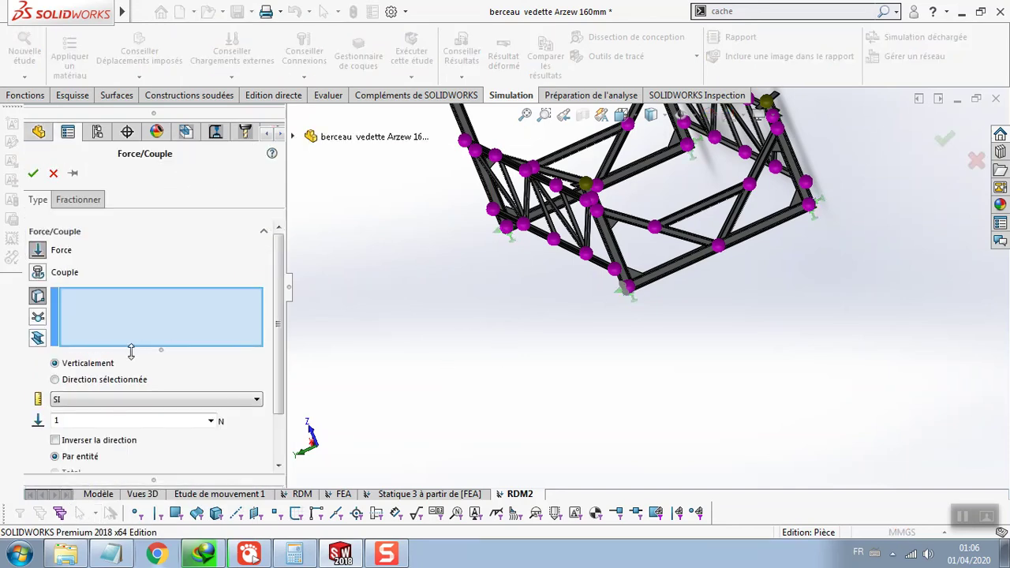
click(37, 316)
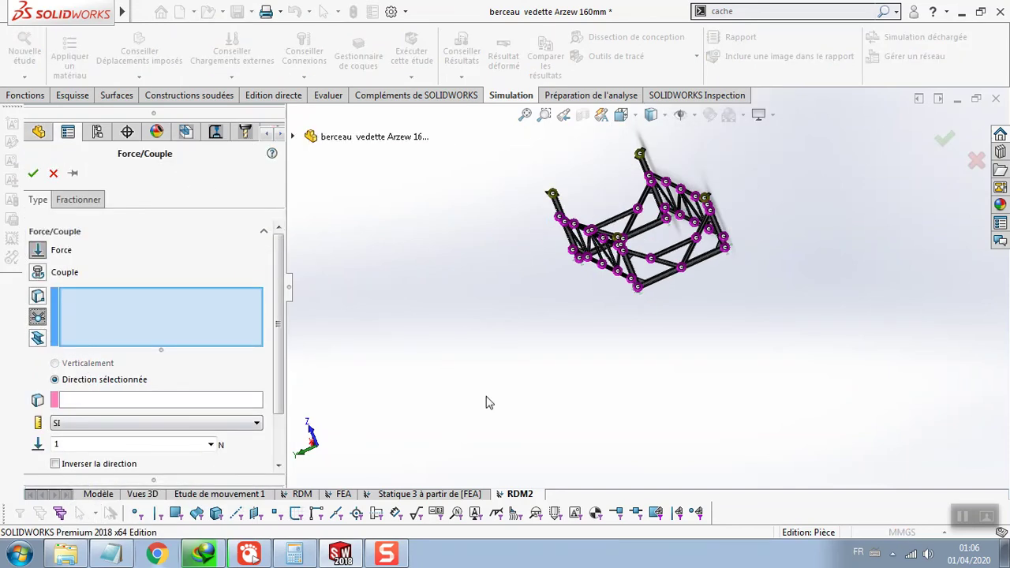
scroll(580, 207, down, 2)
scroll(574, 229, down, 3)
scroll(544, 276, down, 3)
scroll(600, 300, down, 2)
scroll(591, 288, down, 2)
scroll(568, 226, down, 2)
scroll(544, 259, down, 2)
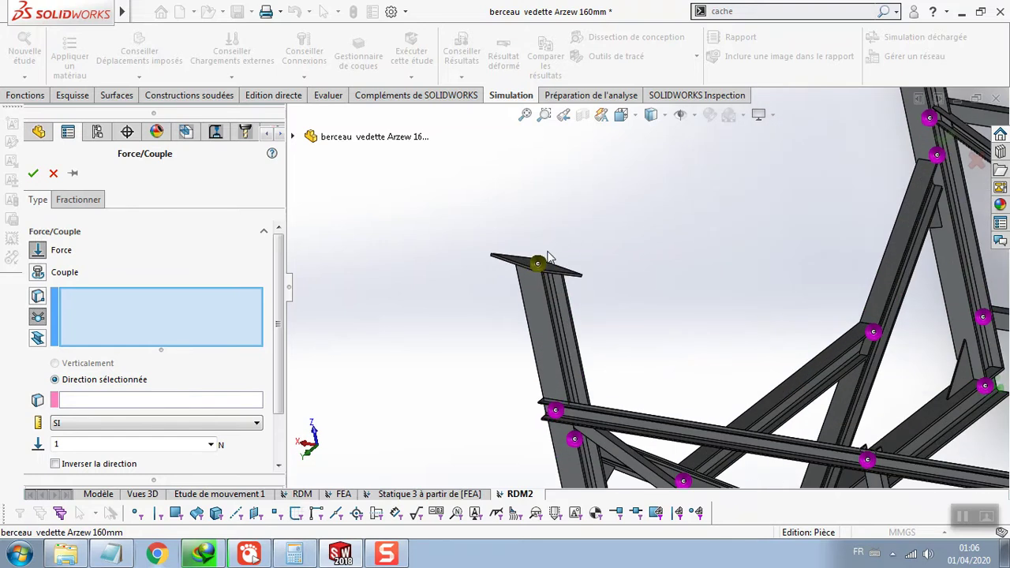
click(538, 264)
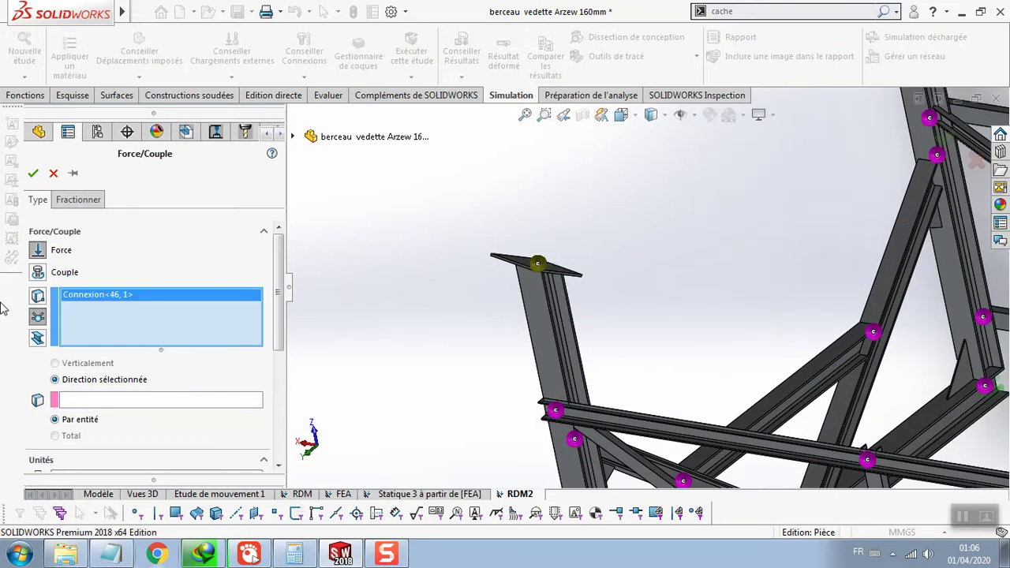
click(97, 404)
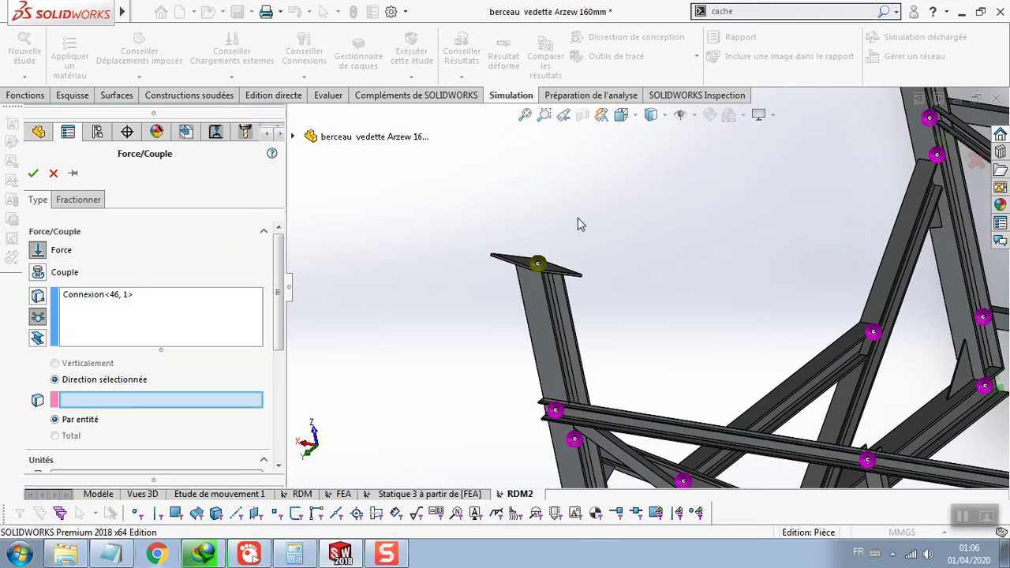
scroll(575, 226, down, 2)
scroll(518, 323, down, 2)
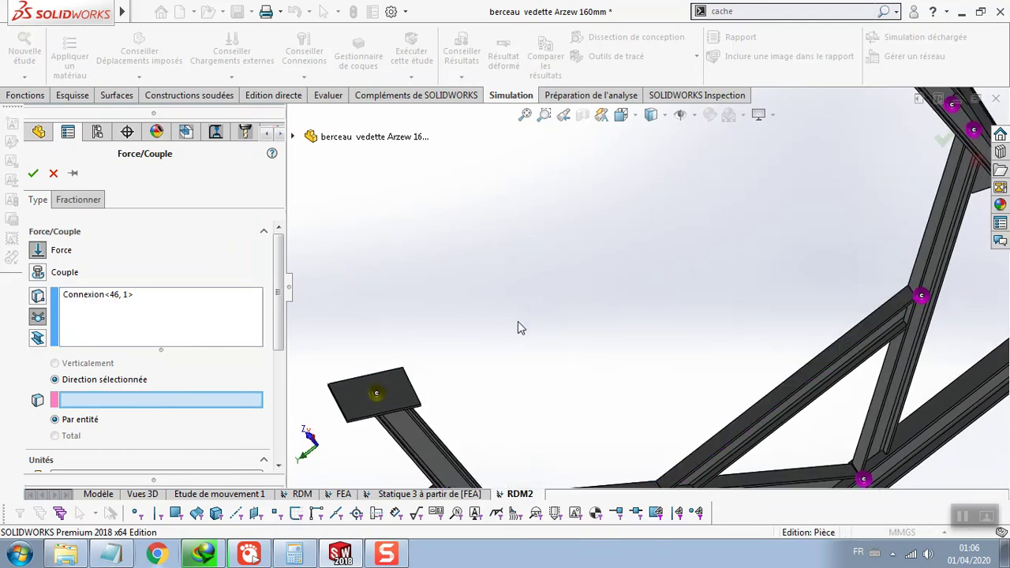
click(398, 398)
Set the plate-normal force component to 81500 N, copied from the notes.
scroll(459, 306, up, 3)
scroll(49, 456, down, 2)
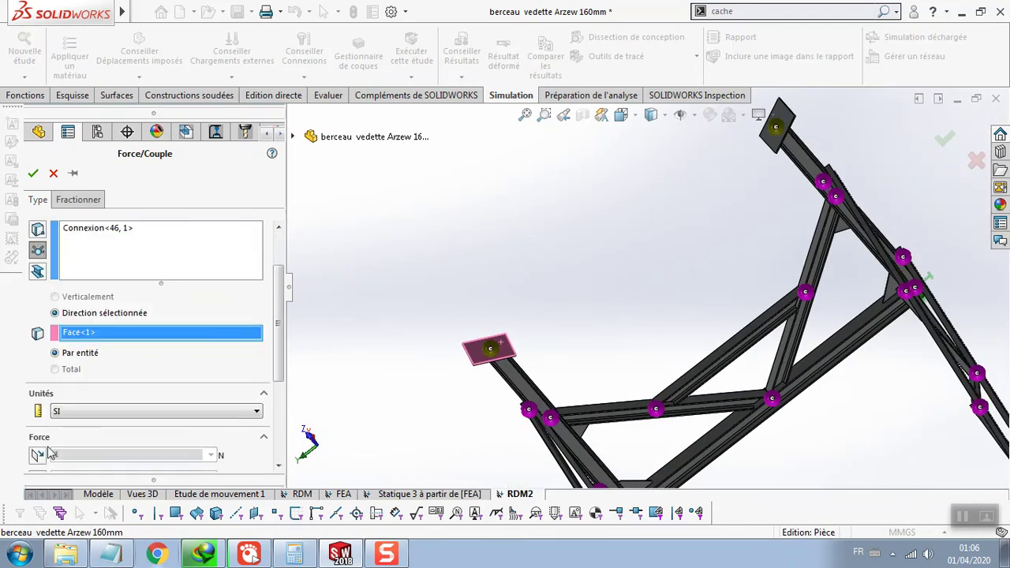
scroll(51, 438, down, 2)
scroll(51, 439, down, 2)
scroll(47, 442, down, 1)
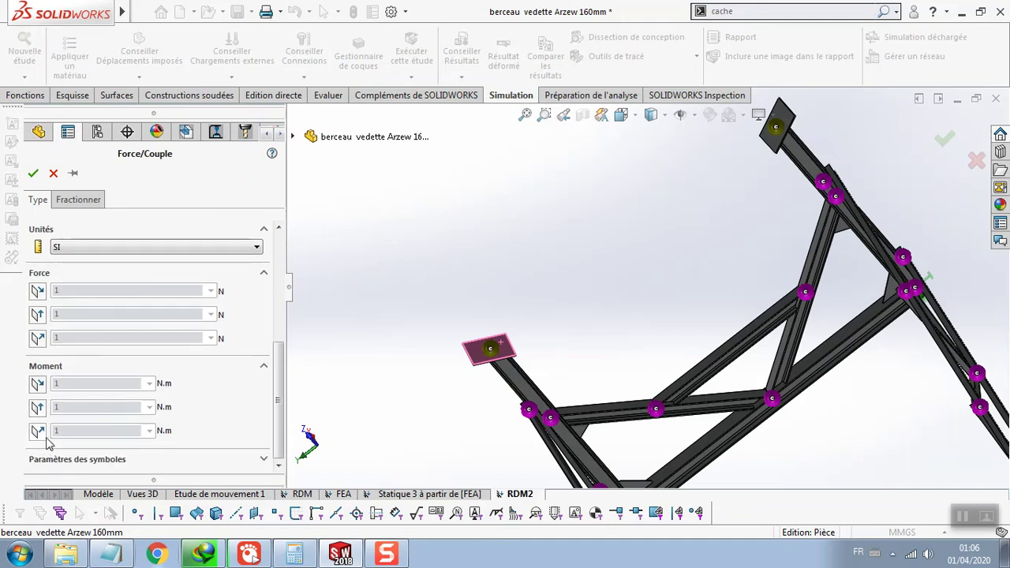
click(37, 337)
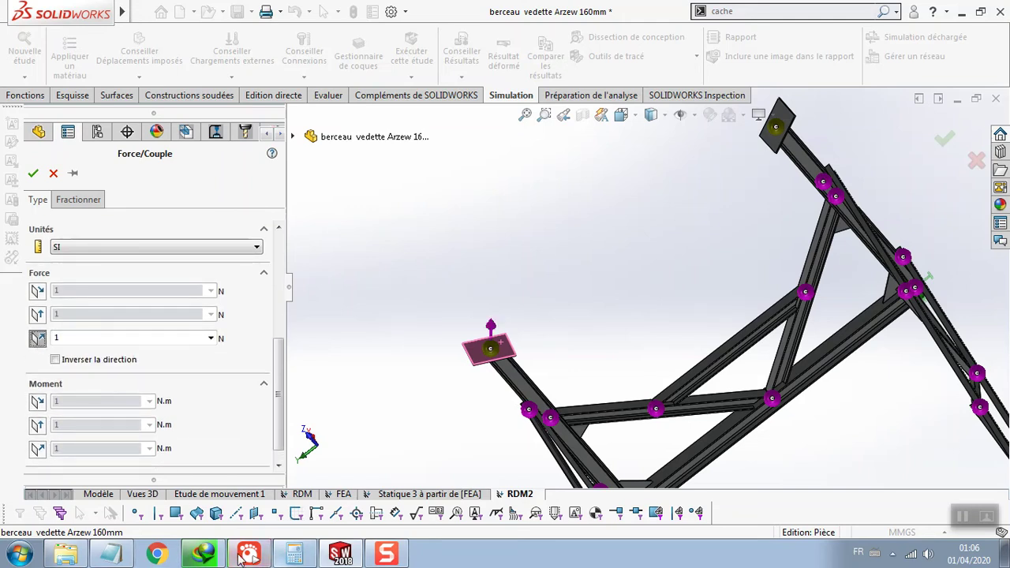
click(294, 555)
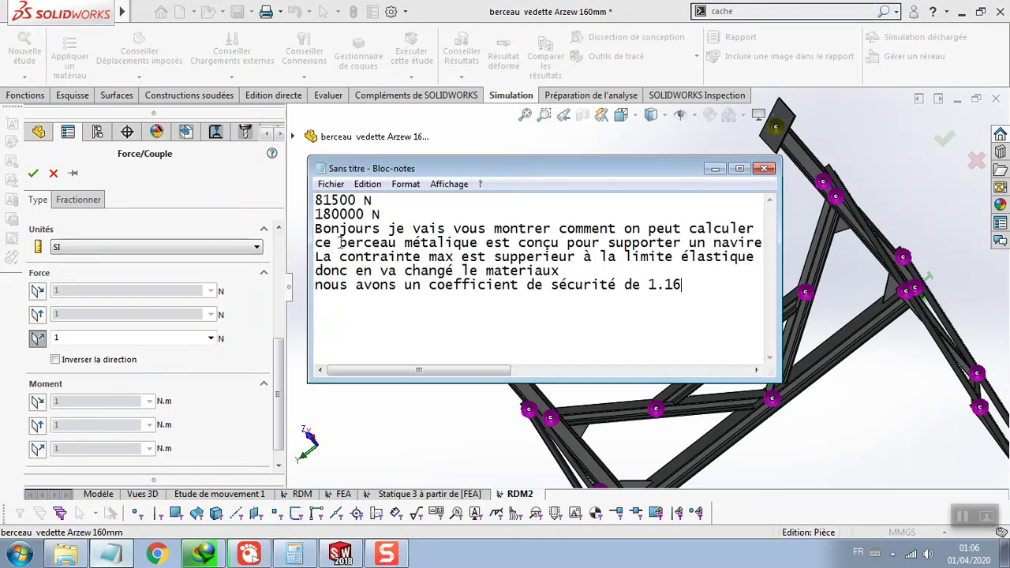
double_click(360, 199)
right_click(319, 199)
click(342, 250)
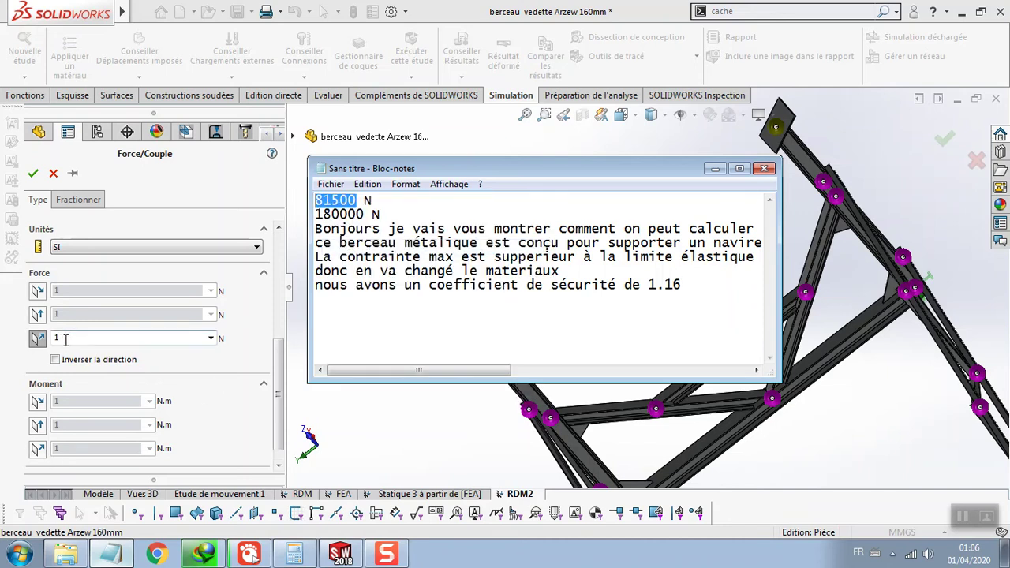
click(65, 338)
double_click(59, 337)
right_click(79, 337)
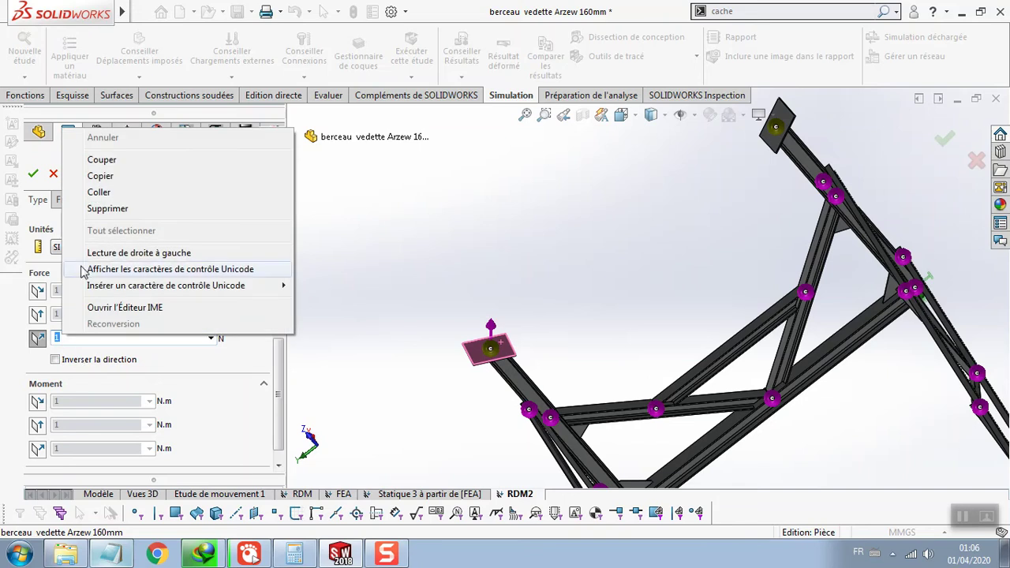
click(98, 192)
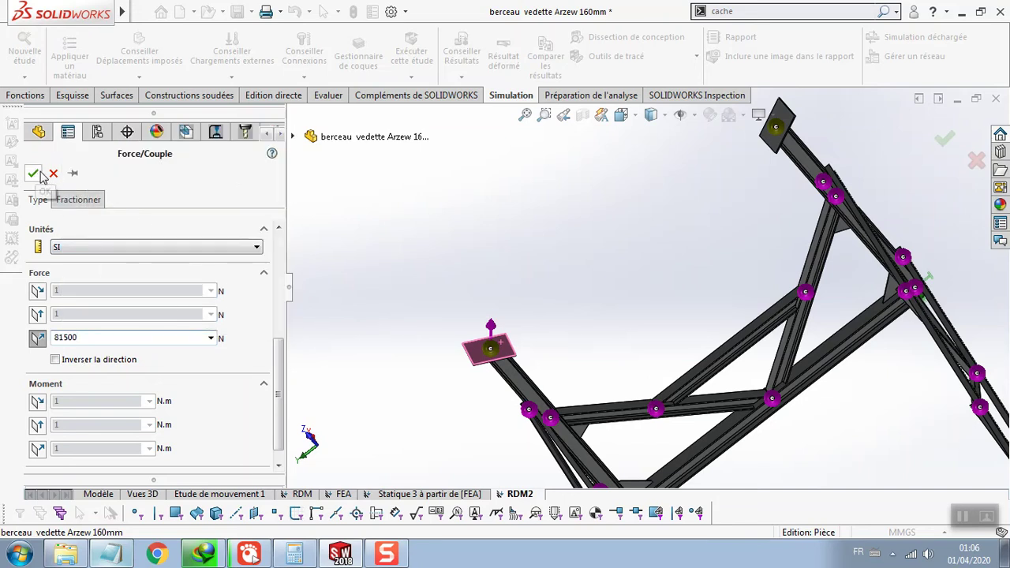
Reverse the force direction and confirm the 81500 N load as Force-1.
click(73, 173)
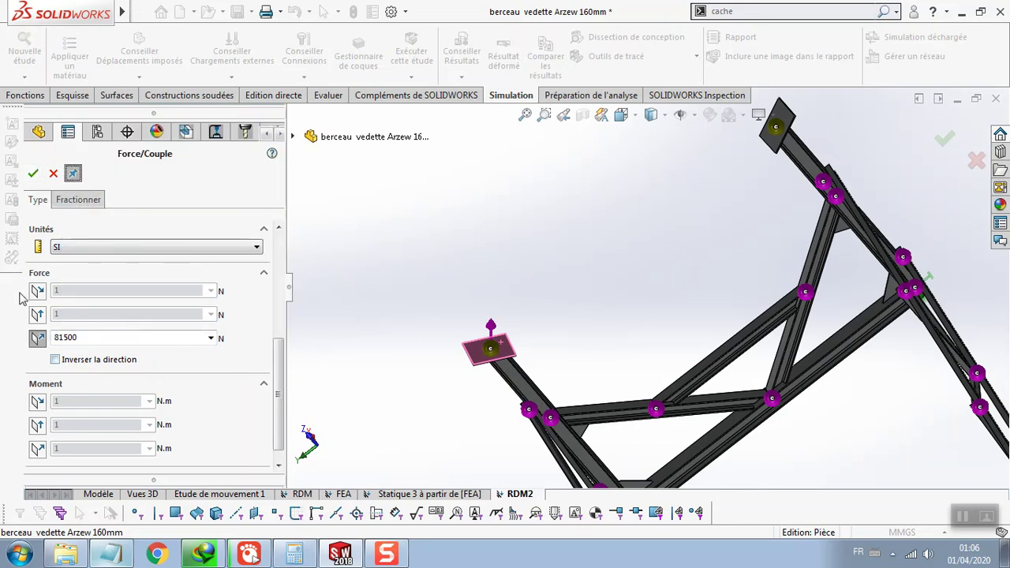
drag(277, 376, 277, 324)
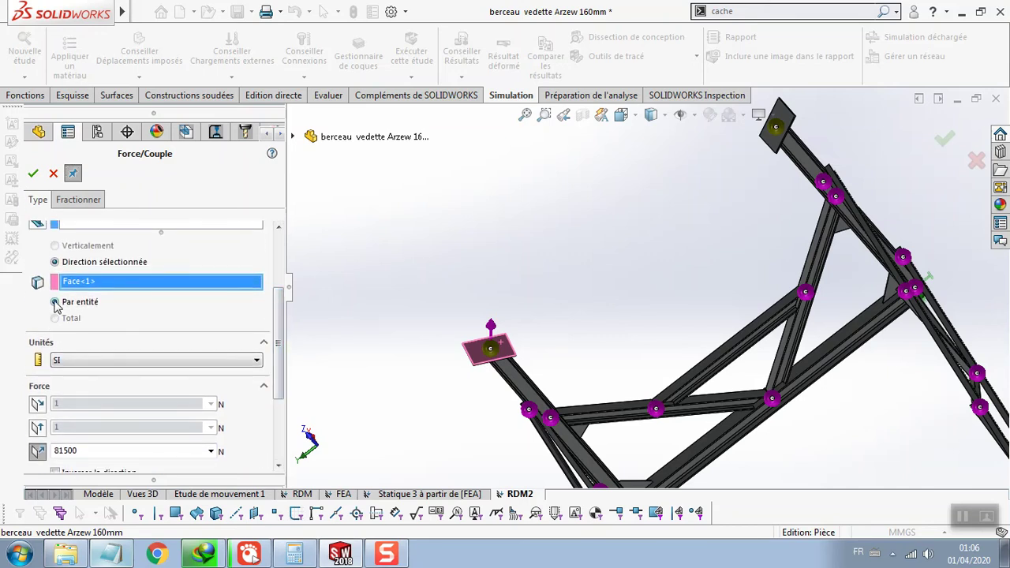
key(Delete)
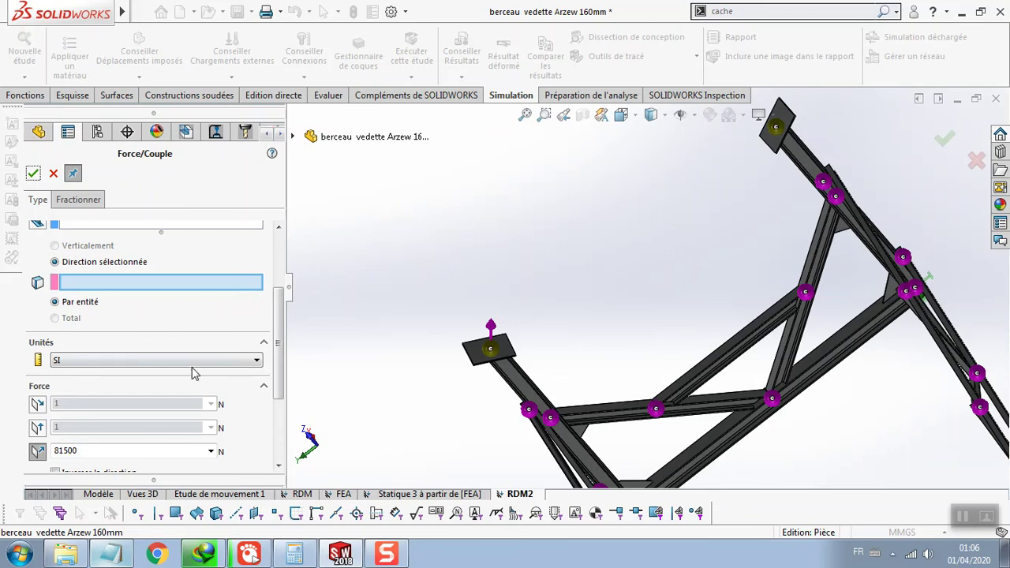
scroll(196, 369, down, 3)
click(55, 343)
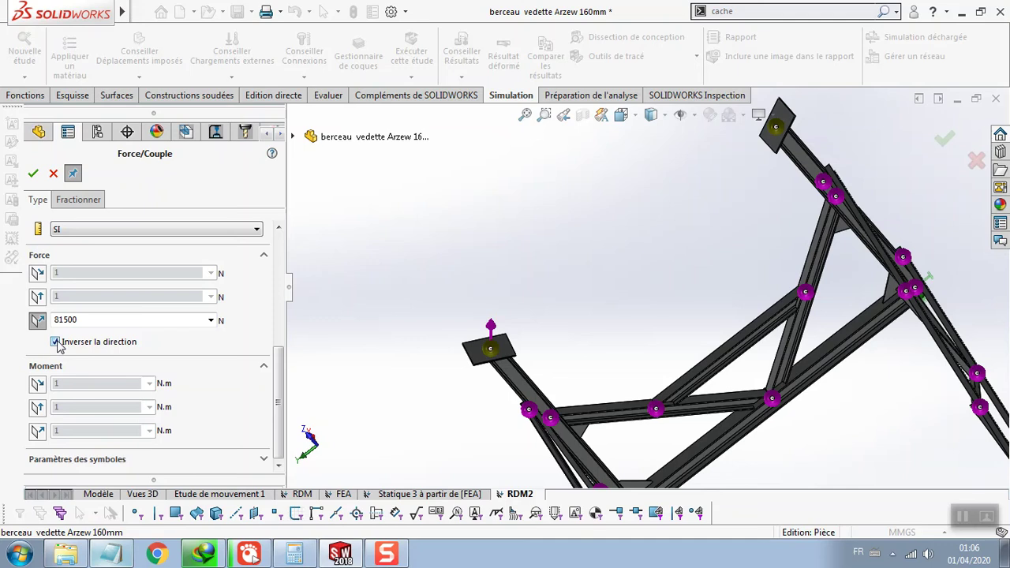
click(53, 172)
Re-edit Force-1 to check its arrow orientation, then confirm the reversed force.
right_click(83, 389)
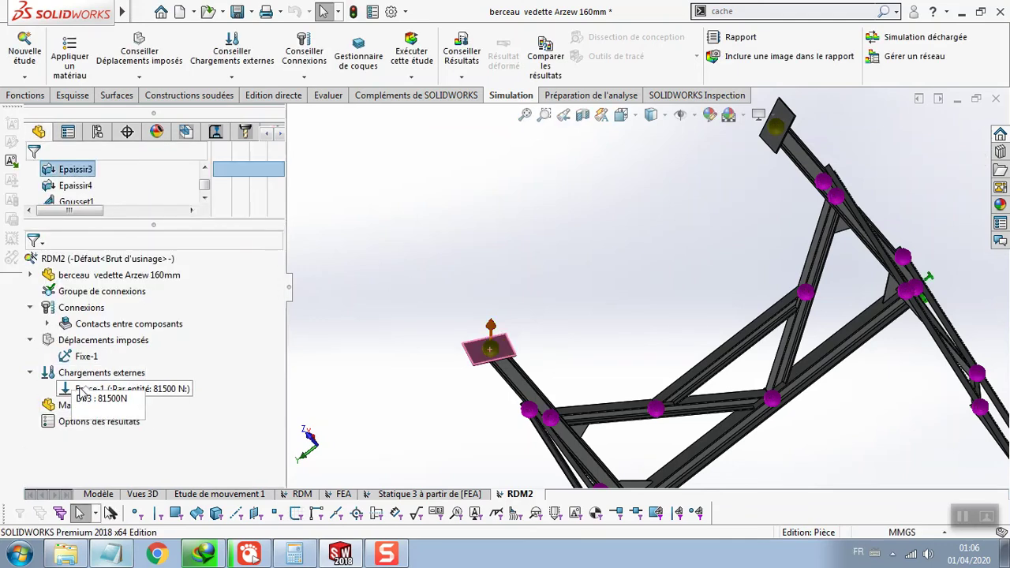
click(109, 228)
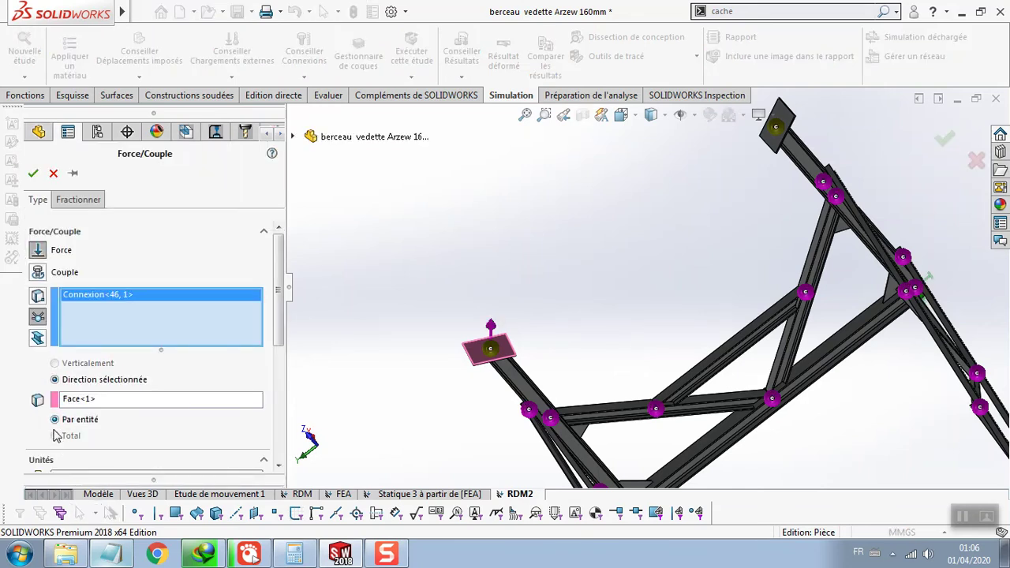
scroll(57, 437, down, 3)
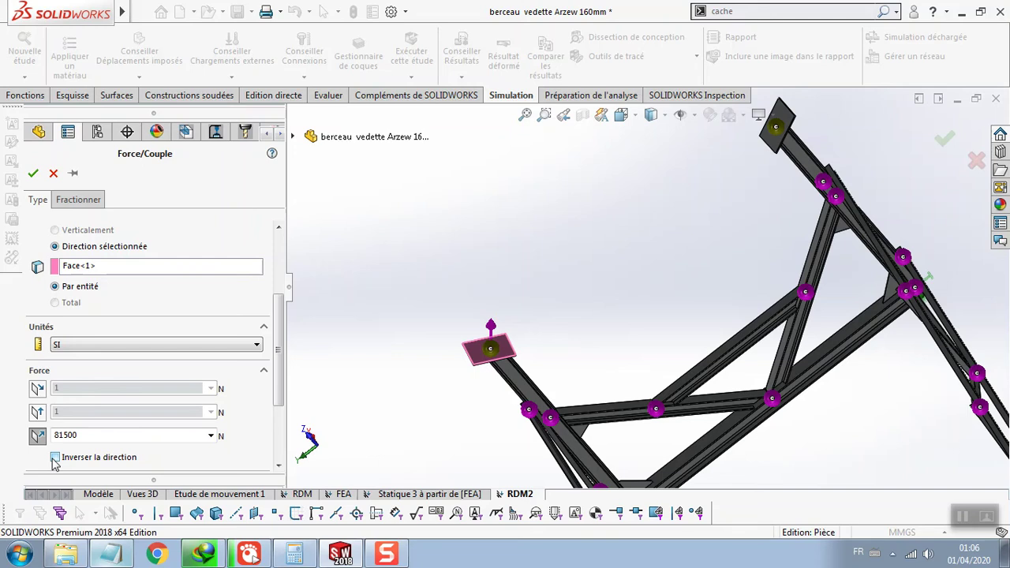
middle_drag(481, 355, 496, 330)
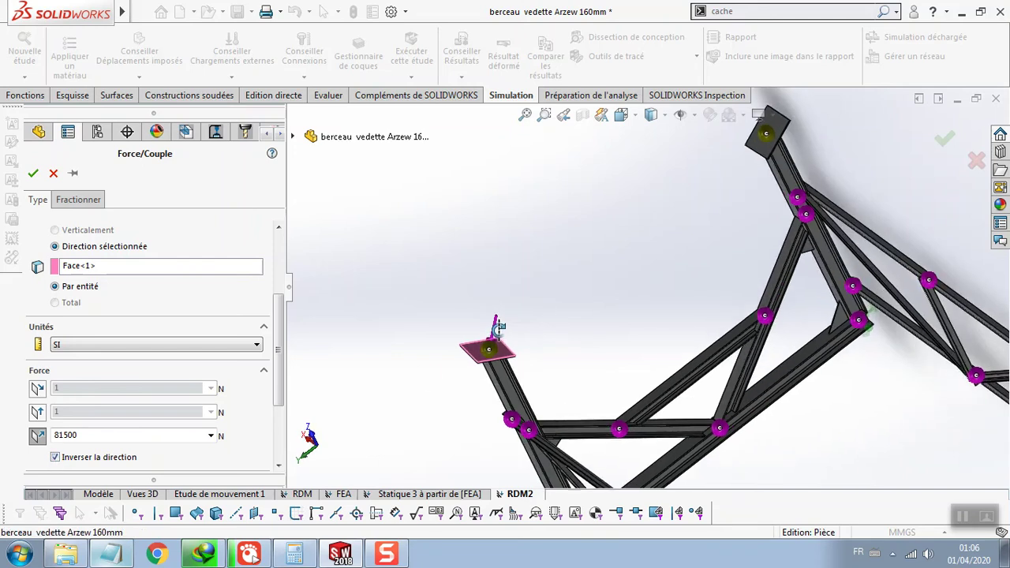
click(34, 173)
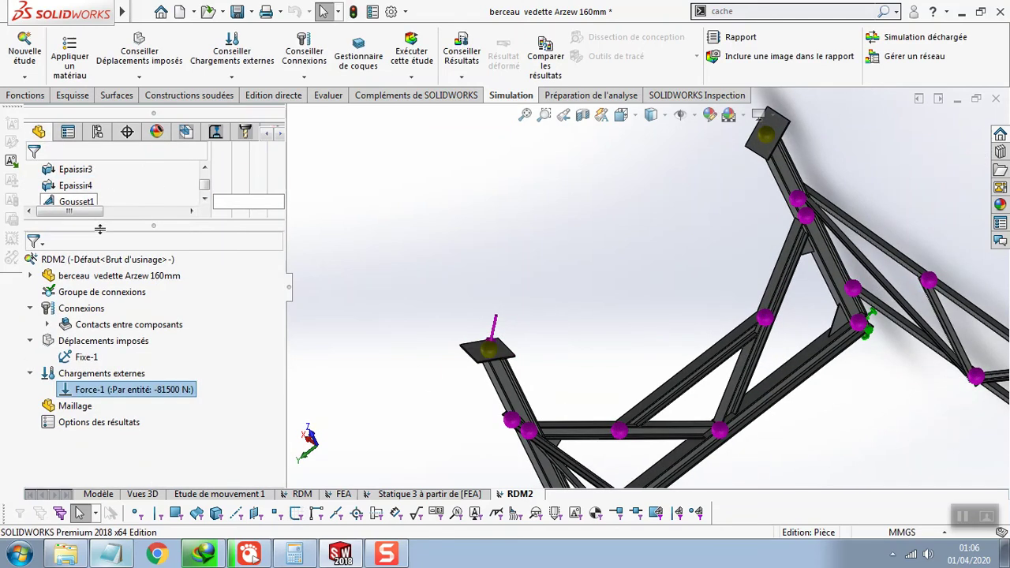
Start a Direction sélectionnée force on joint Connexion<15, 1>, directed by the top plate face.
right_click(67, 373)
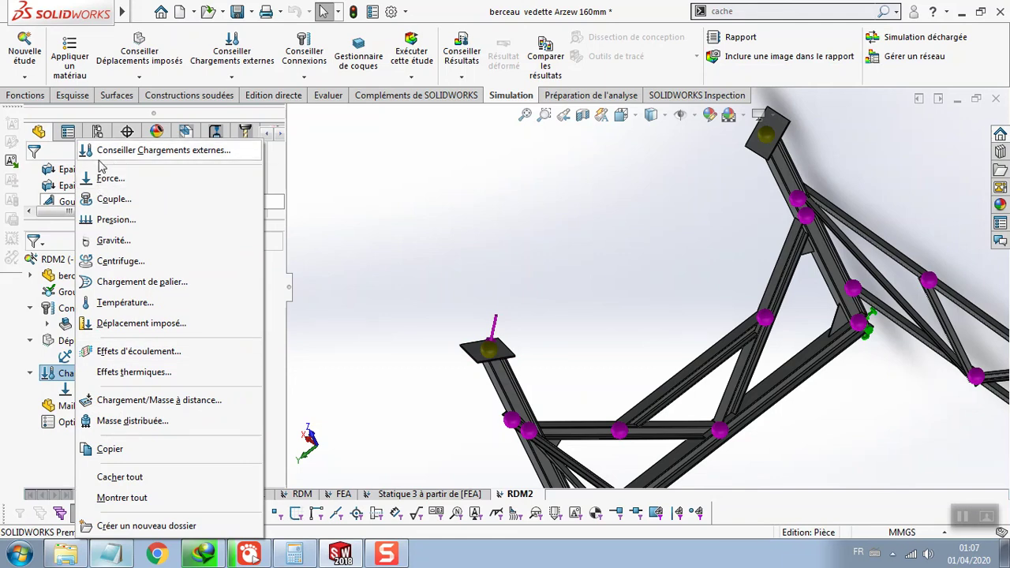
click(276, 314)
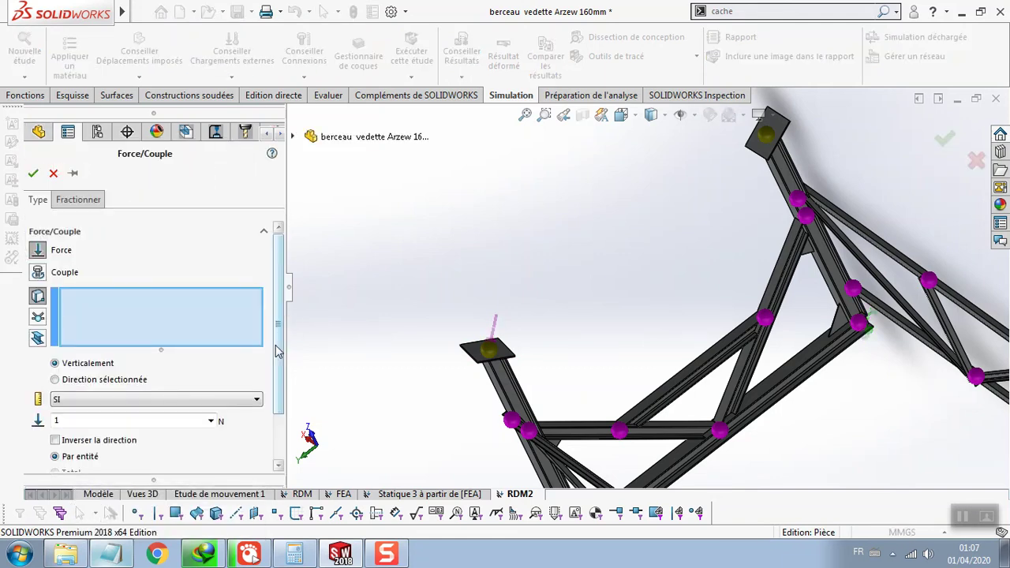
click(39, 319)
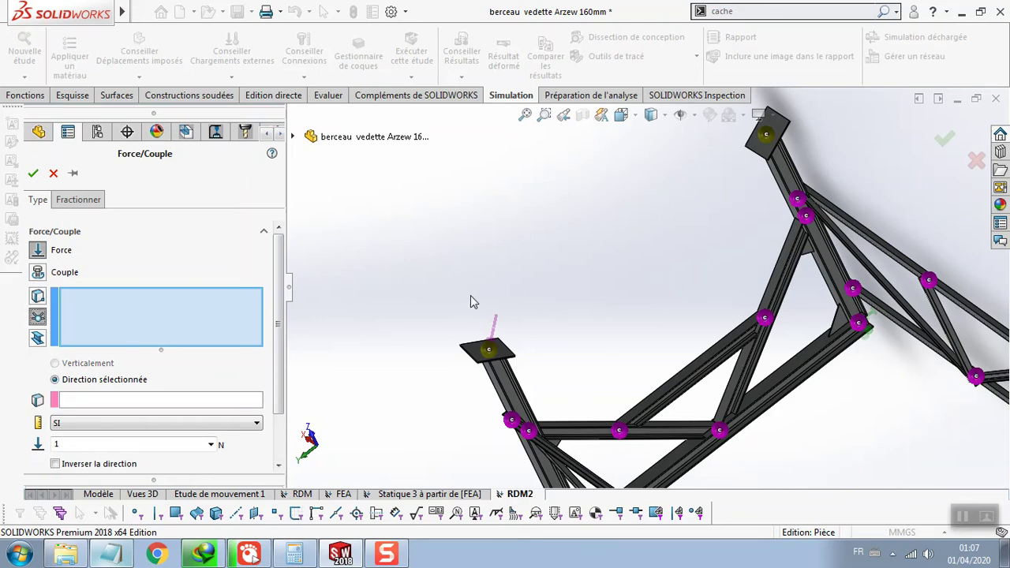
click(746, 146)
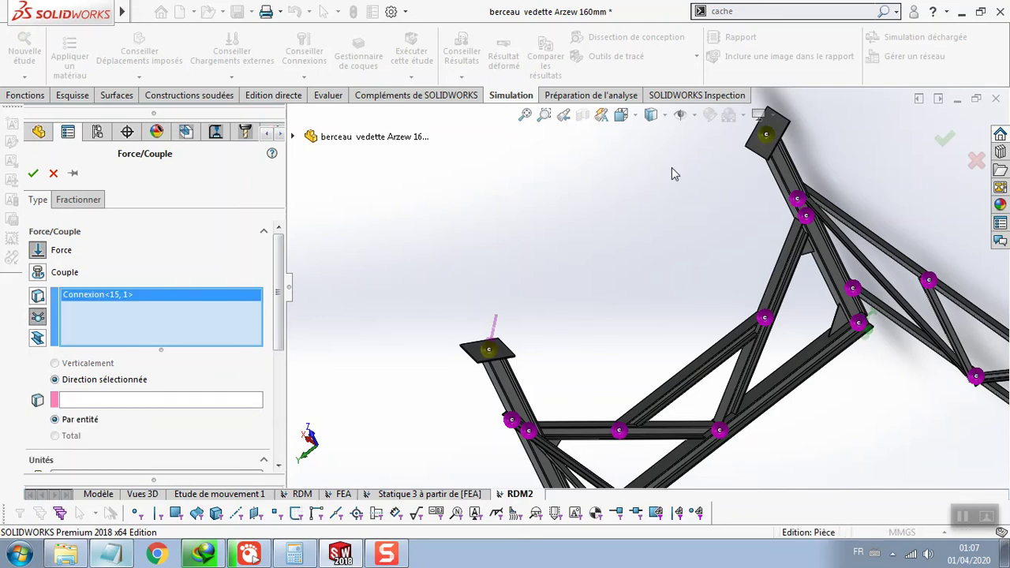
click(140, 404)
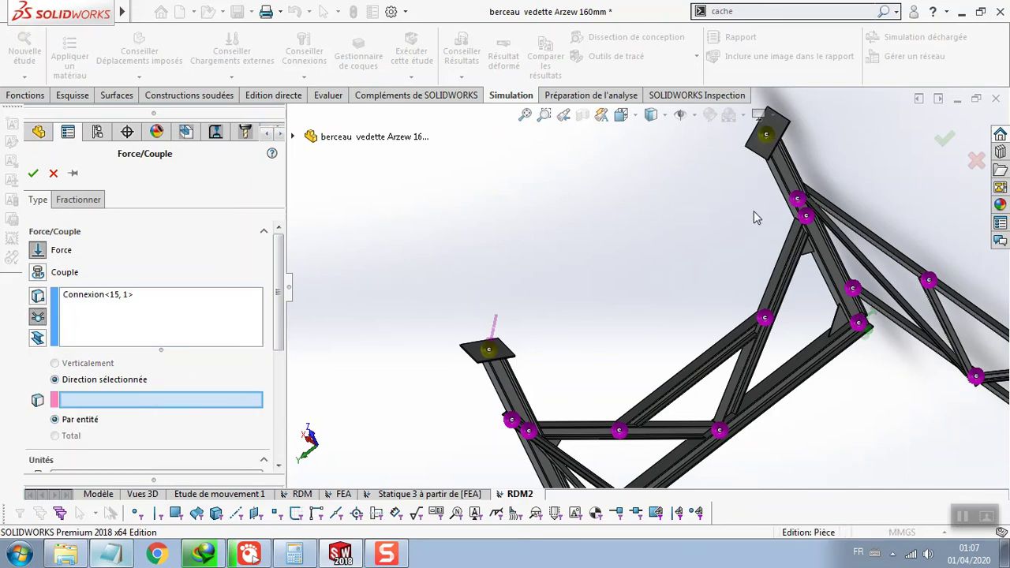
click(767, 150)
Set 81500 N normal to the plate face and reverse the direction.
scroll(158, 439, down, 3)
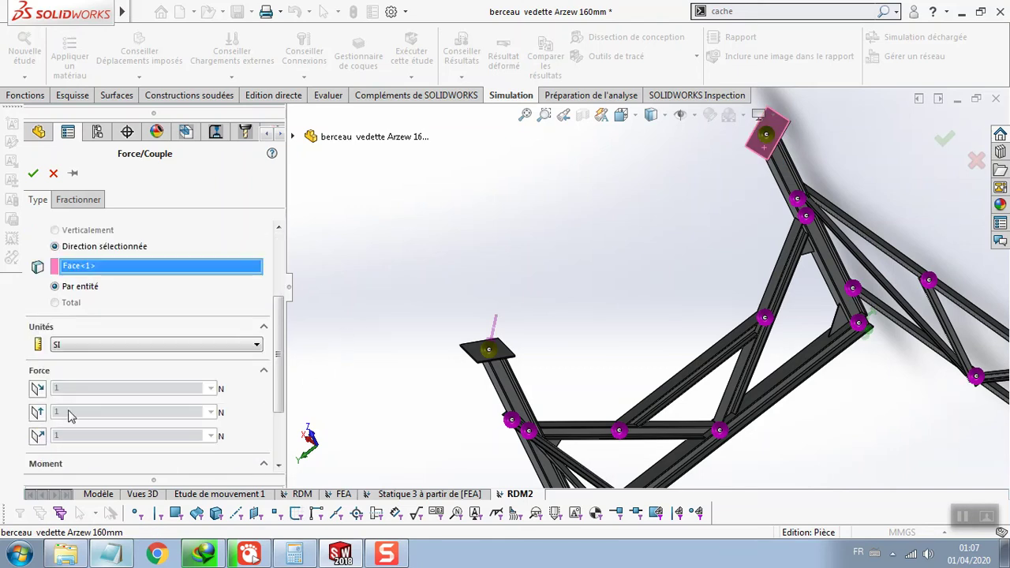
click(40, 436)
right_click(57, 435)
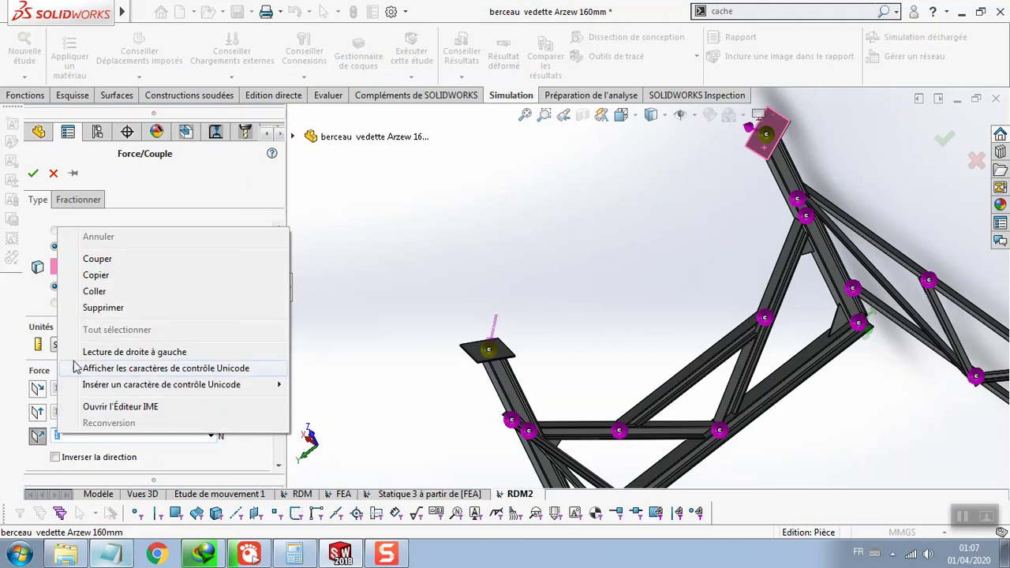
click(97, 292)
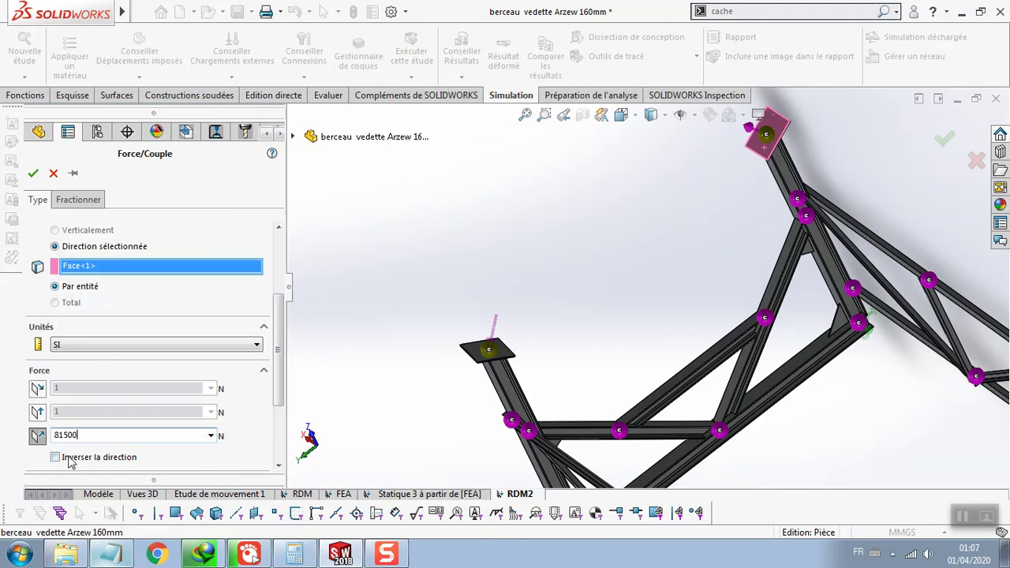
click(33, 173)
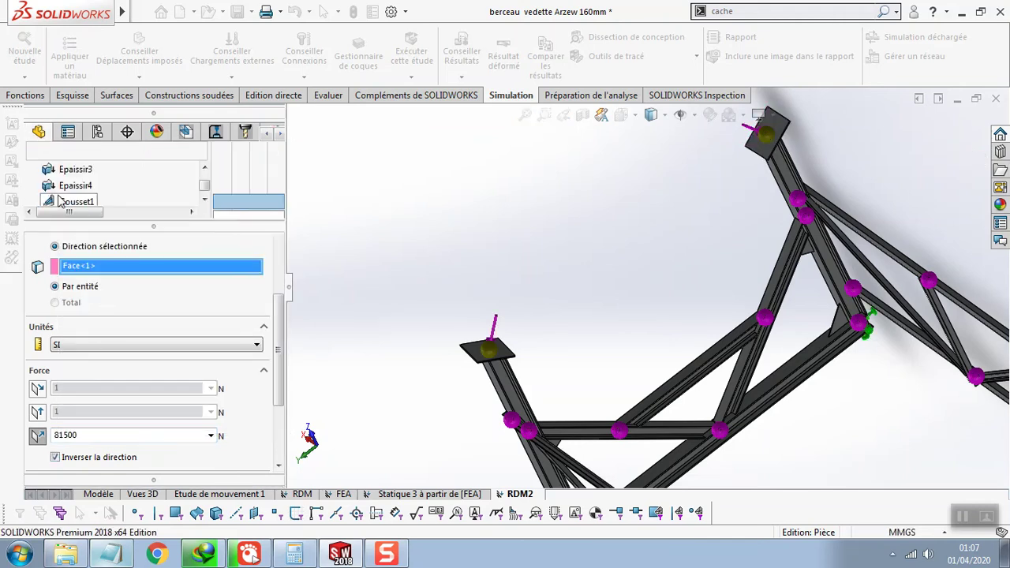
right_click(85, 376)
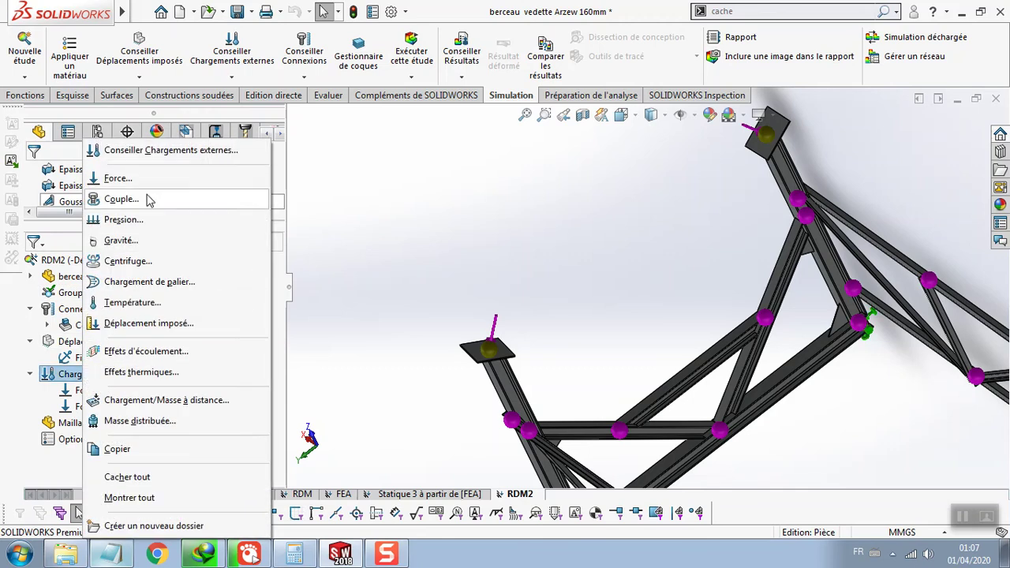
Start another force and copy the value 180000 from the notes.
click(116, 178)
key(f)
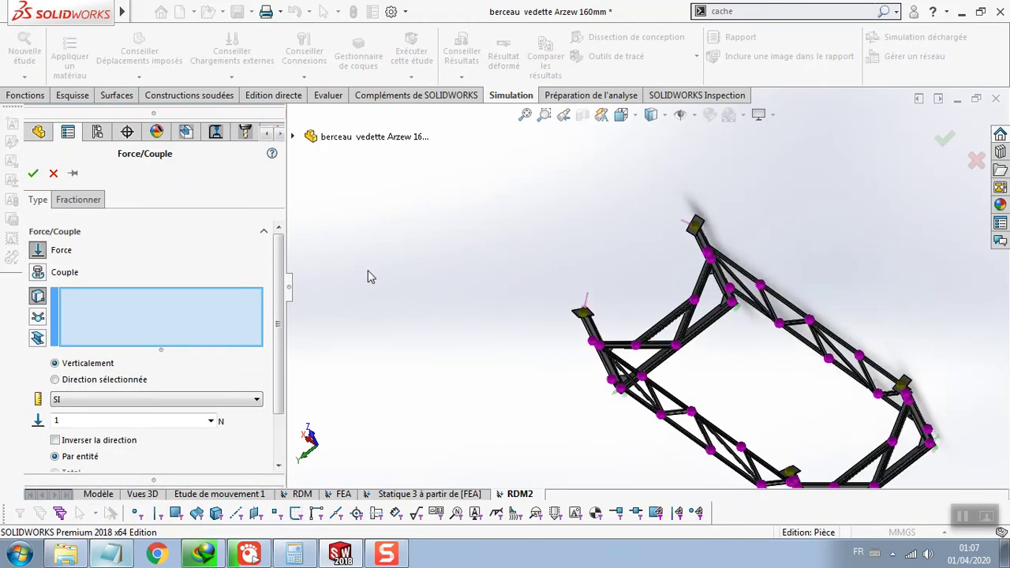
click(111, 555)
double_click(349, 214)
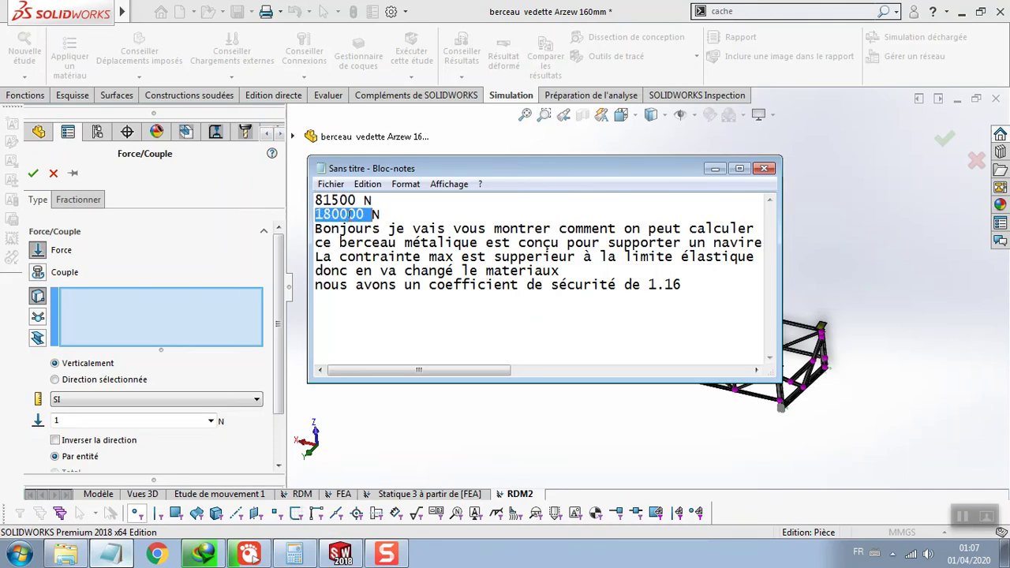
right_click(347, 215)
click(366, 262)
Apply the force at joint Connexion<32, 1>, directed by the corner plate face.
click(37, 319)
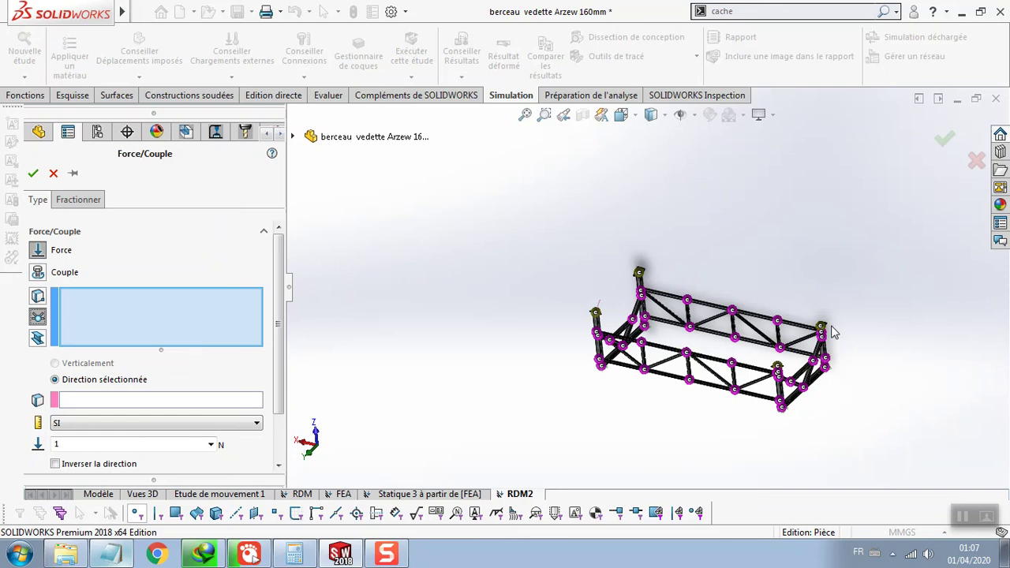
scroll(825, 328, down, 3)
scroll(781, 308, down, 3)
scroll(710, 260, down, 3)
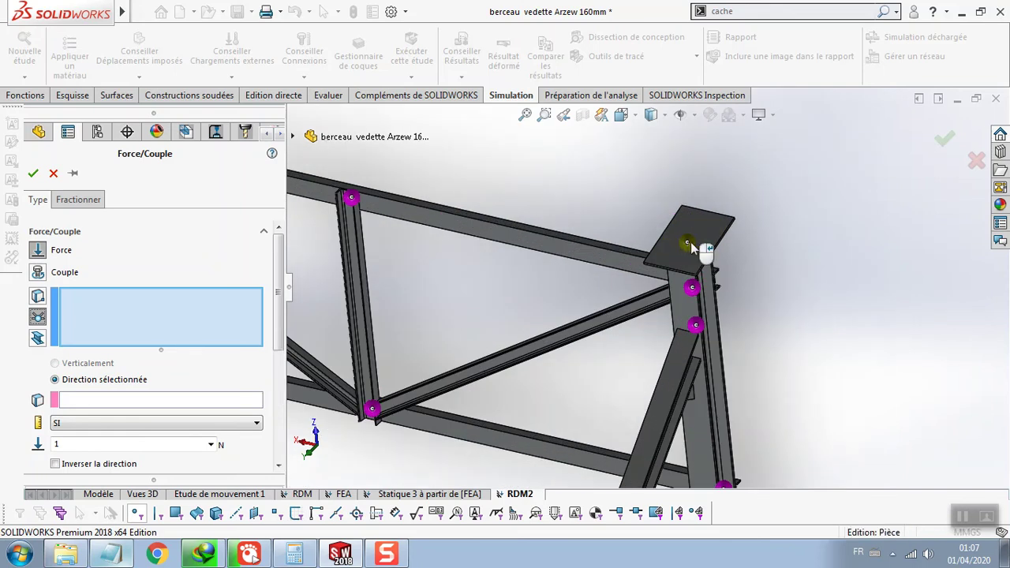
click(691, 247)
click(134, 400)
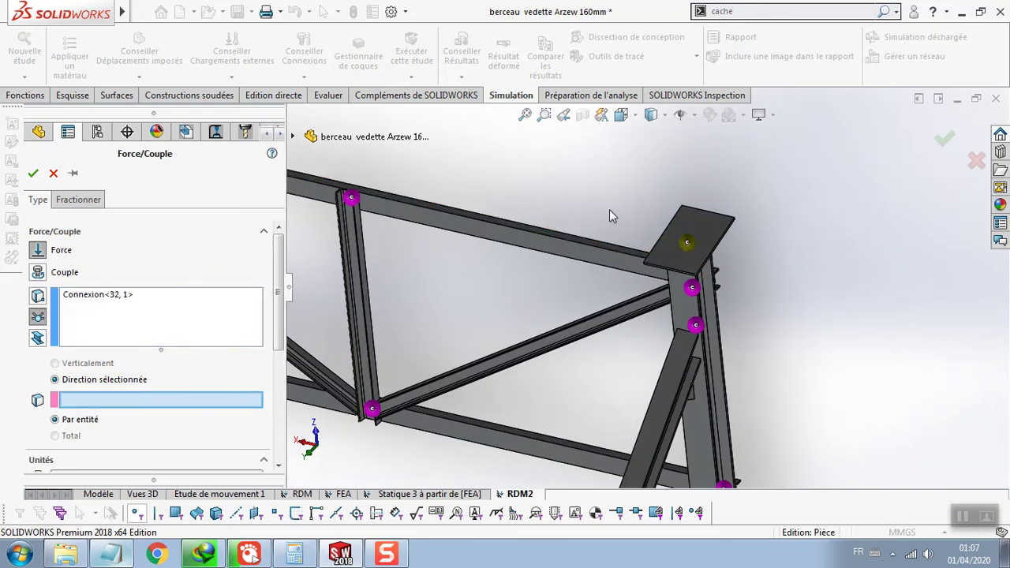
click(699, 224)
click(700, 224)
click(698, 223)
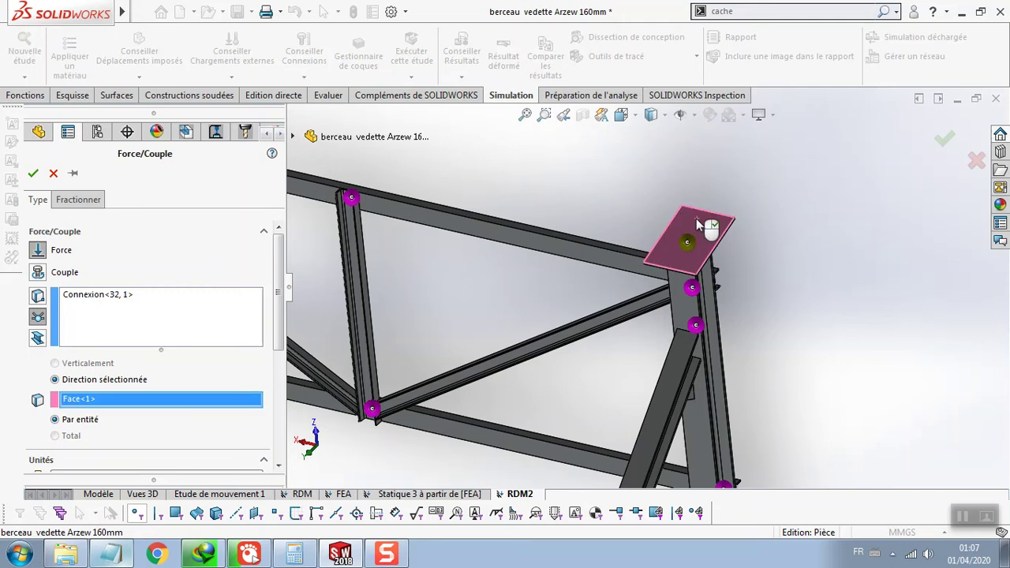
Paste 180000 N normal to the plate, reverse it, and apply with the setup kept open.
scroll(150, 410, down, 2)
scroll(150, 410, down, 1)
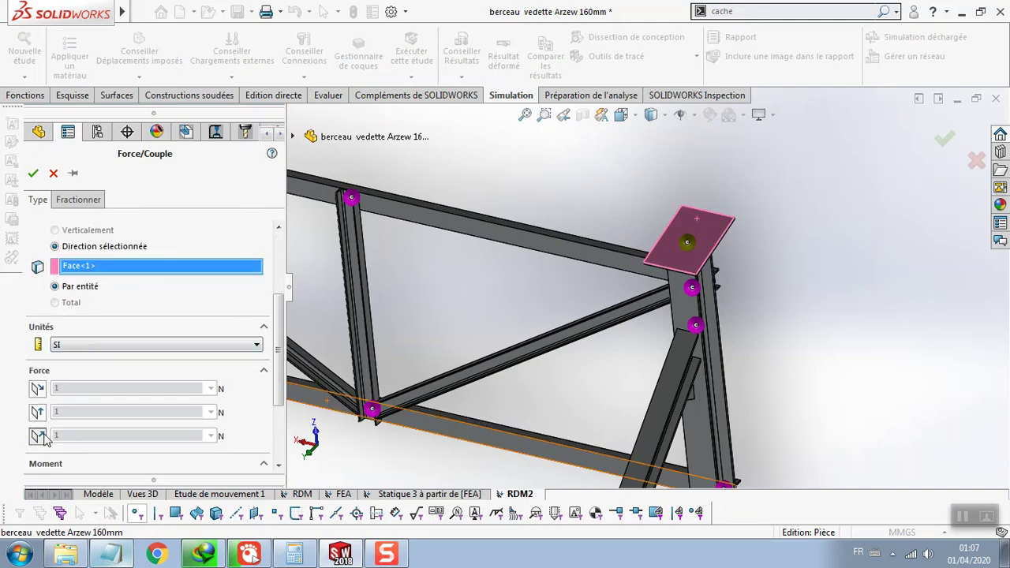
click(41, 436)
right_click(60, 435)
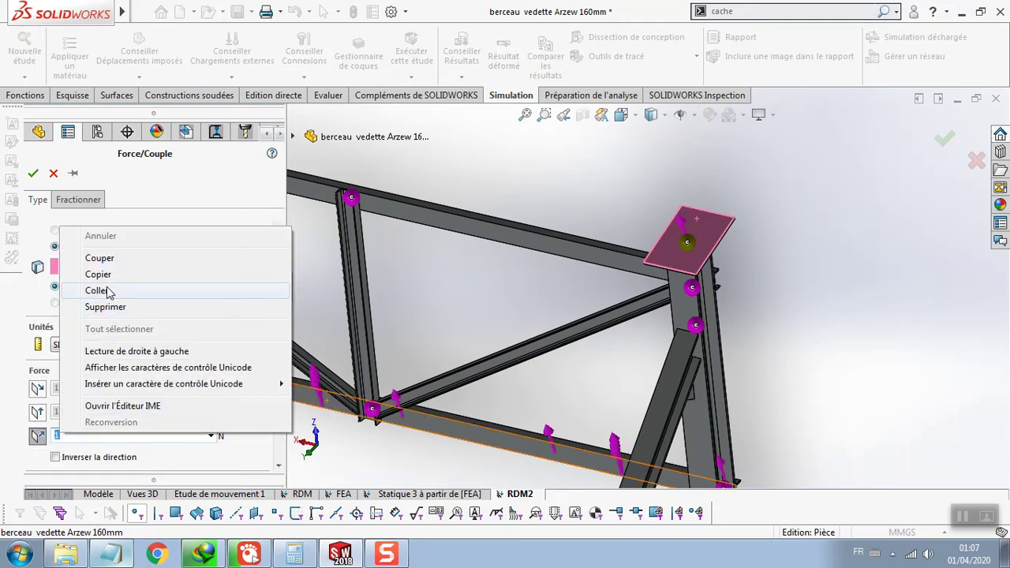
click(229, 290)
click(55, 457)
mouse_move(586, 320)
middle_down()
mouse_move(525, 288)
mouse_move(556, 284)
middle_up()
click(73, 173)
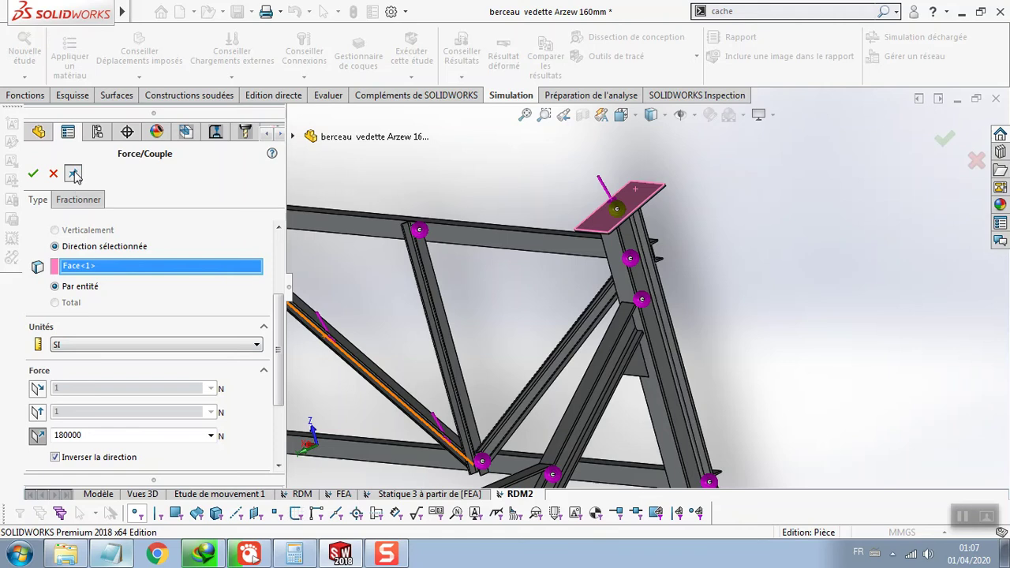
click(33, 173)
mouse_move(442, 284)
middle_down()
mouse_move(517, 254)
mouse_move(669, 284)
middle_up()
scroll(517, 254, up, 5)
Apply an unreversed 180000 N force at joint Connexion<75, 1>, directed by the top plate face.
scroll(669, 284, down, 4)
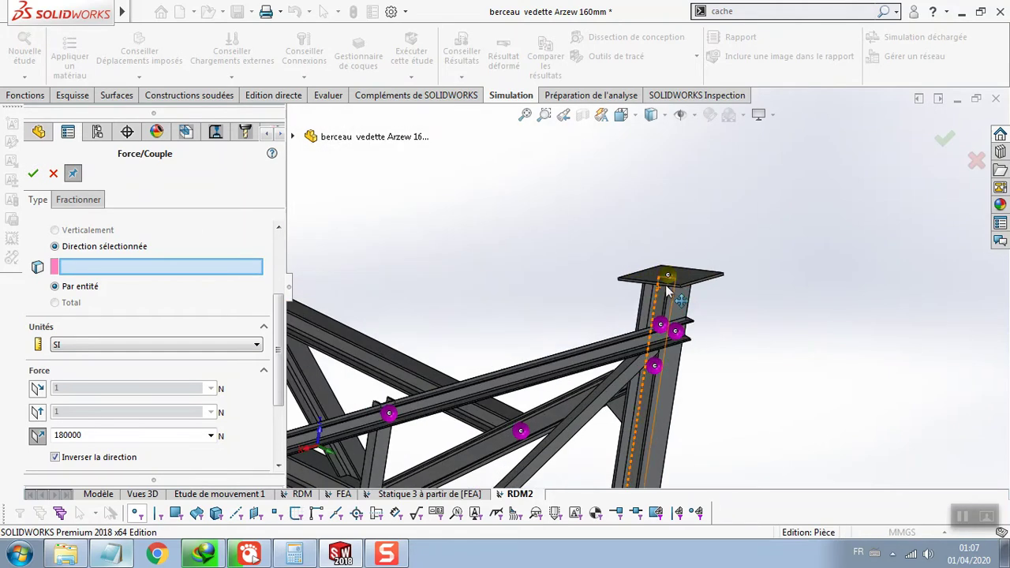
scroll(669, 280, down, 2)
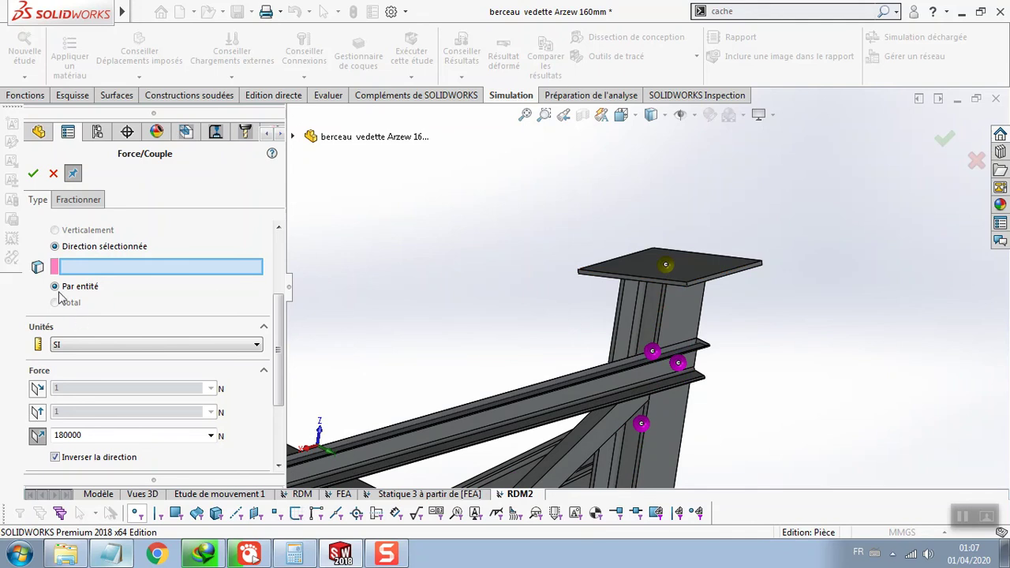
scroll(60, 296, up, 3)
click(60, 319)
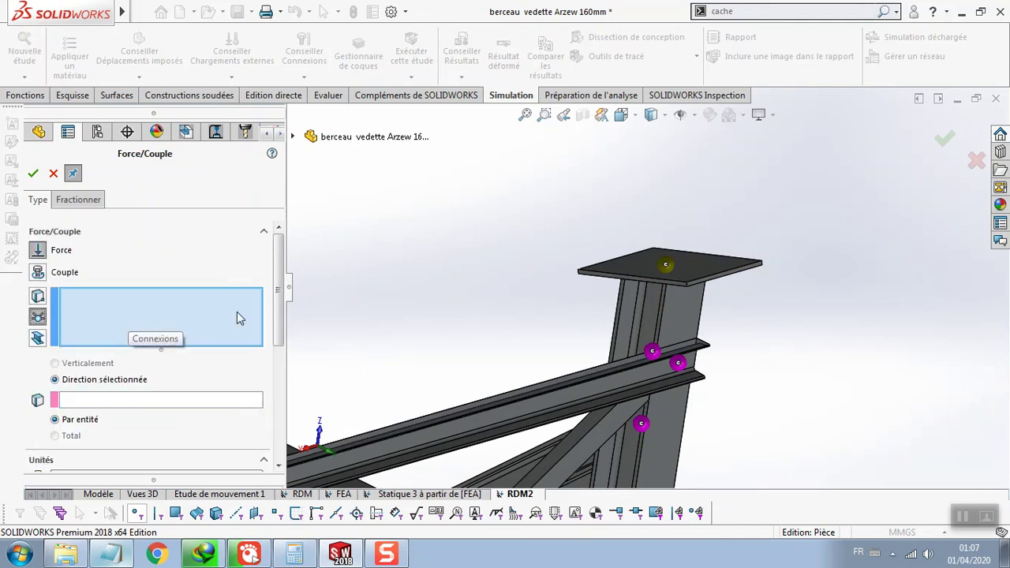
click(666, 266)
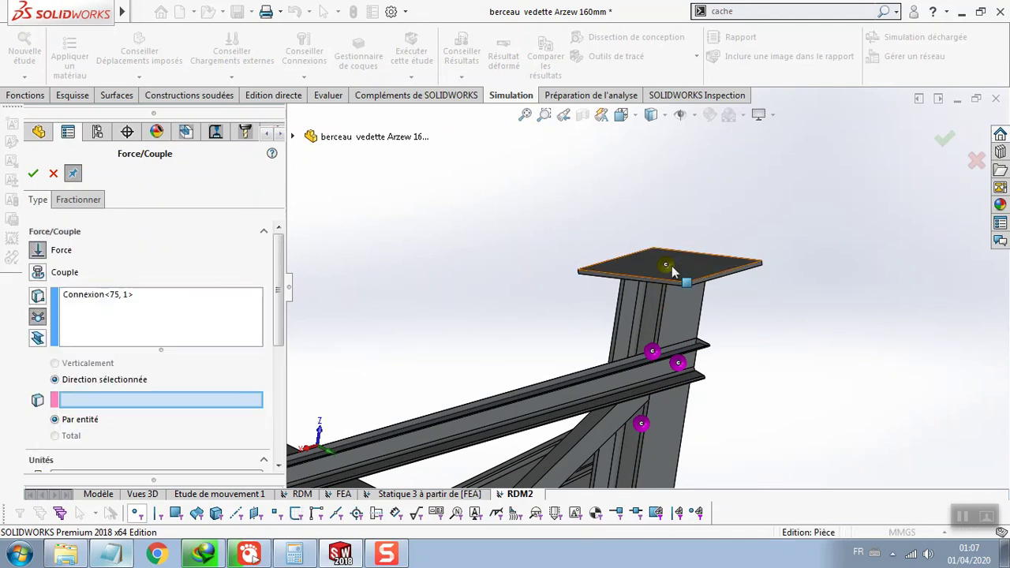
click(689, 272)
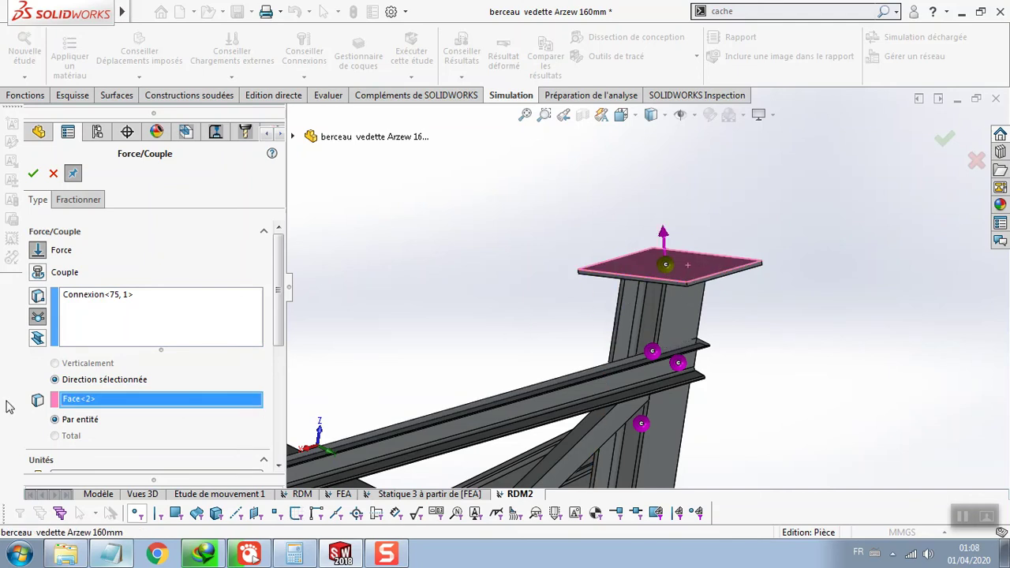
scroll(37, 449, down, 3)
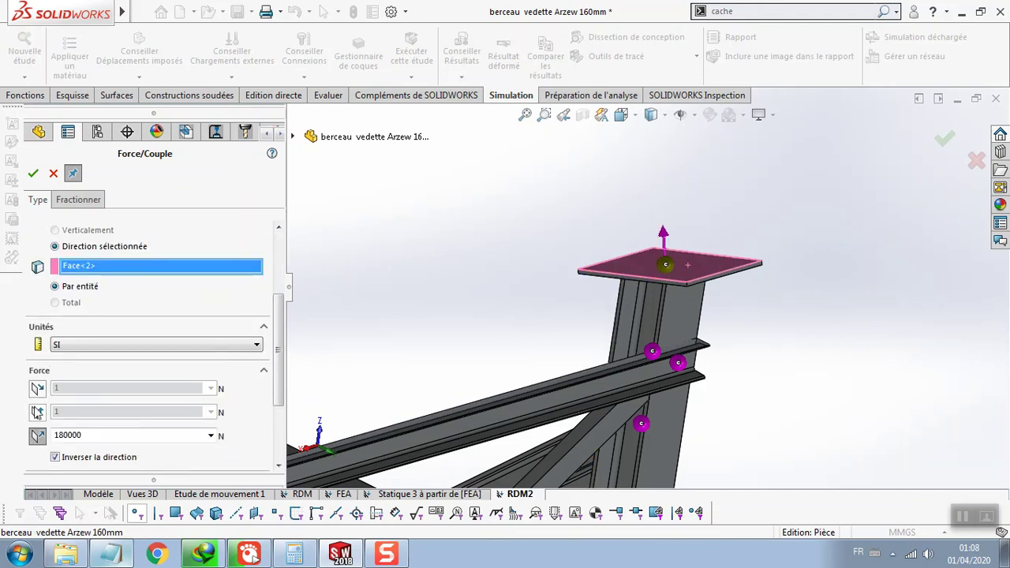
click(56, 457)
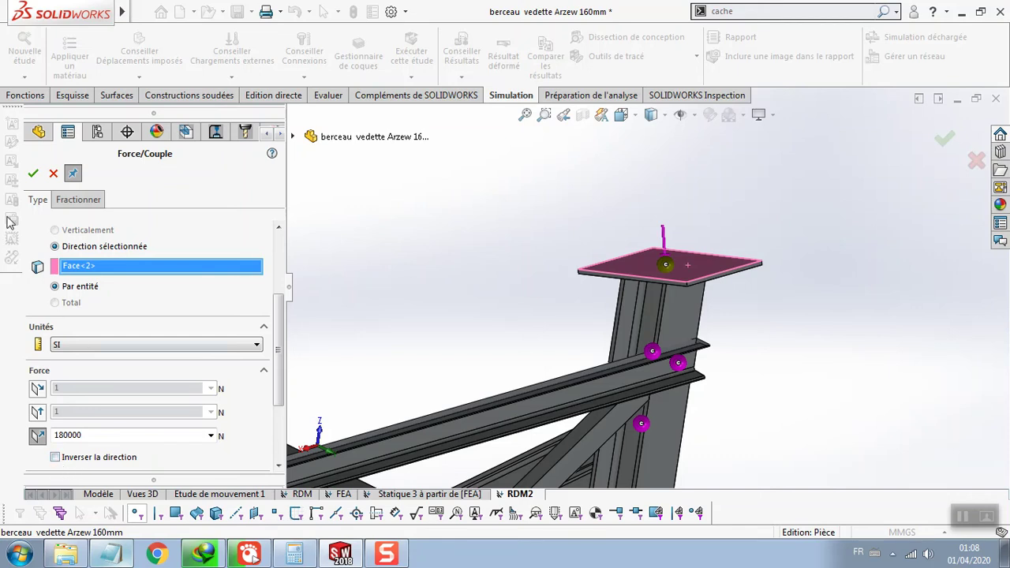
click(34, 174)
Dismiss the connection selection warning and close the force setup with four forces defined.
scroll(608, 253, up, 2)
scroll(620, 255, up, 2)
scroll(639, 255, up, 2)
middle_drag(640, 255, 586, 244)
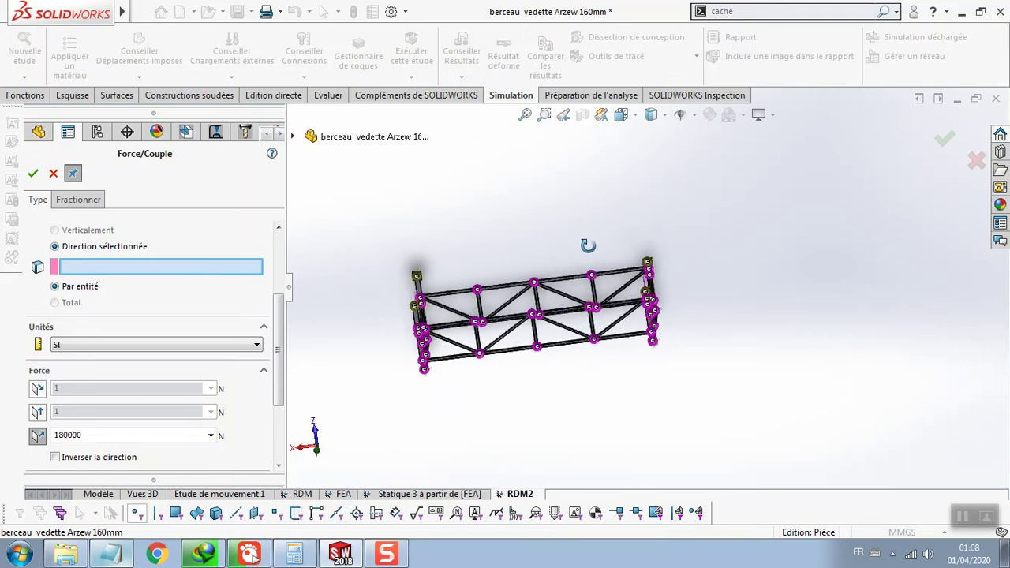
click(33, 174)
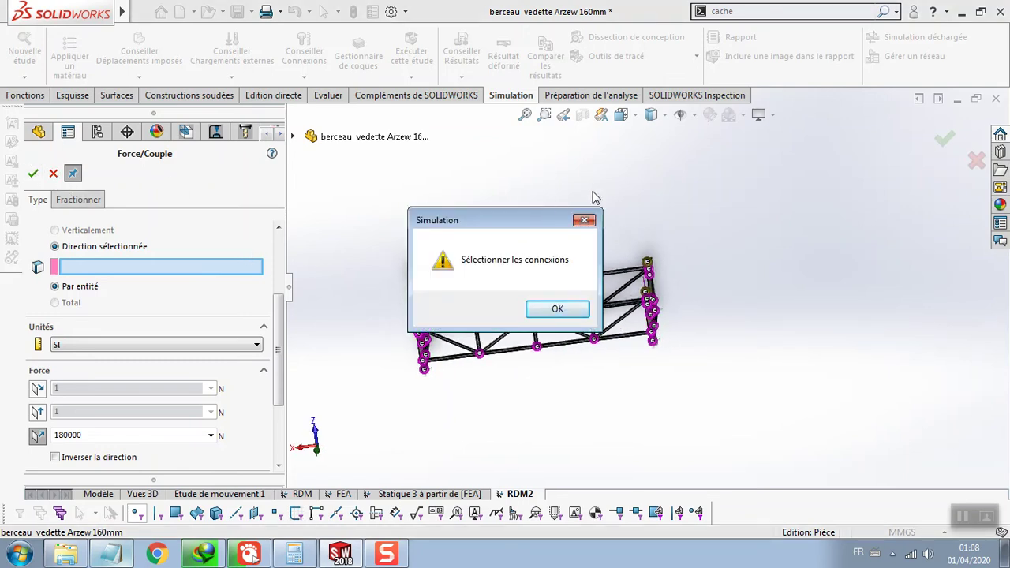
click(585, 220)
click(54, 174)
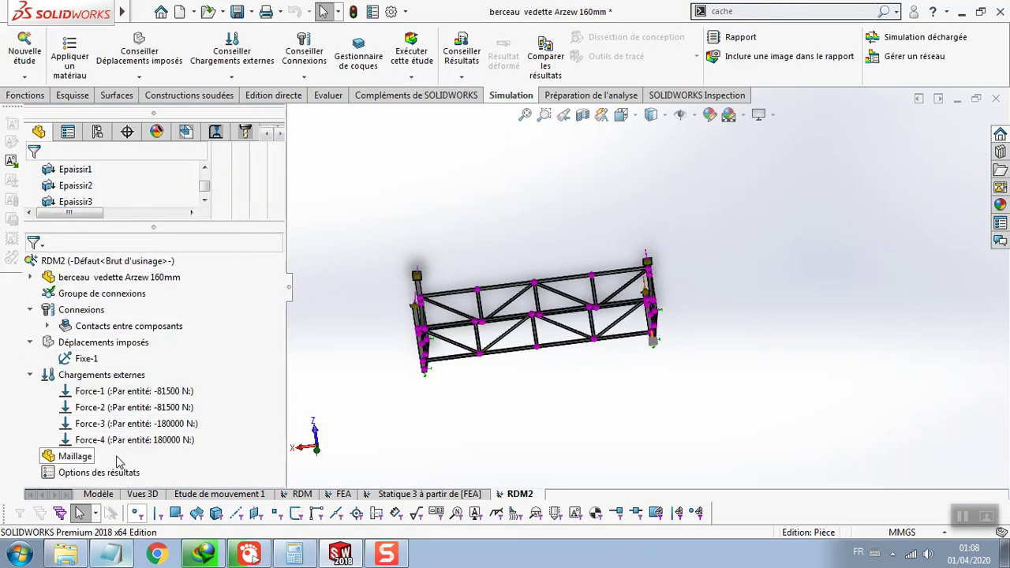
Switch to the RDM study and scroll its tree to Chargements externes.
mouse_move(371, 377)
middle_down()
mouse_move(388, 347)
mouse_move(375, 359)
middle_up()
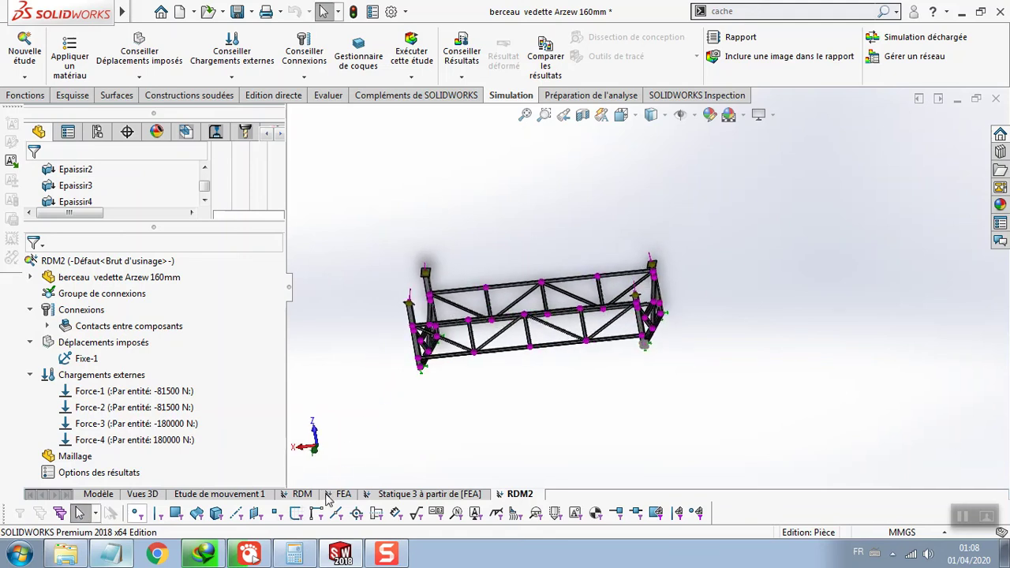
click(300, 495)
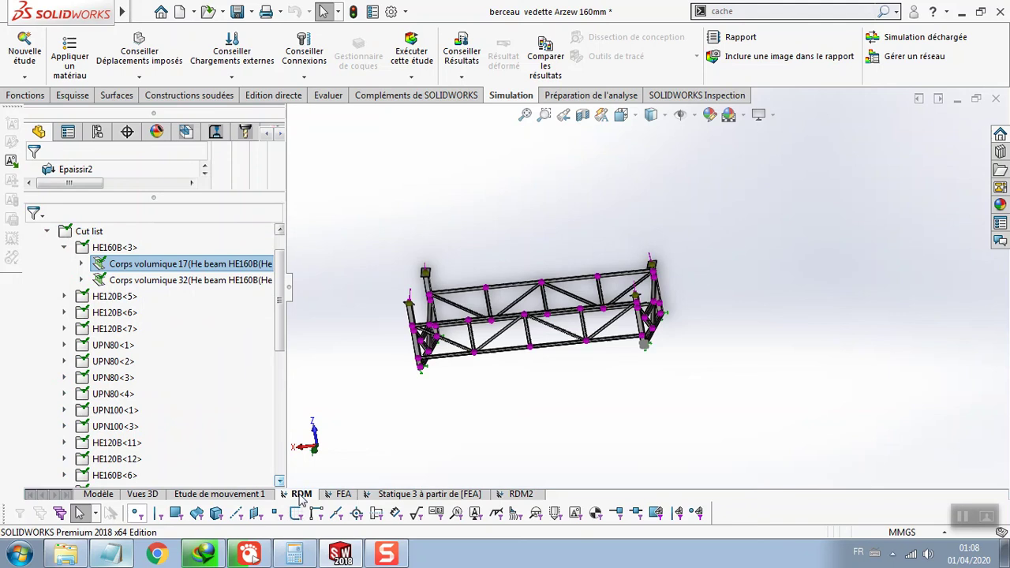
scroll(142, 363, down, 10)
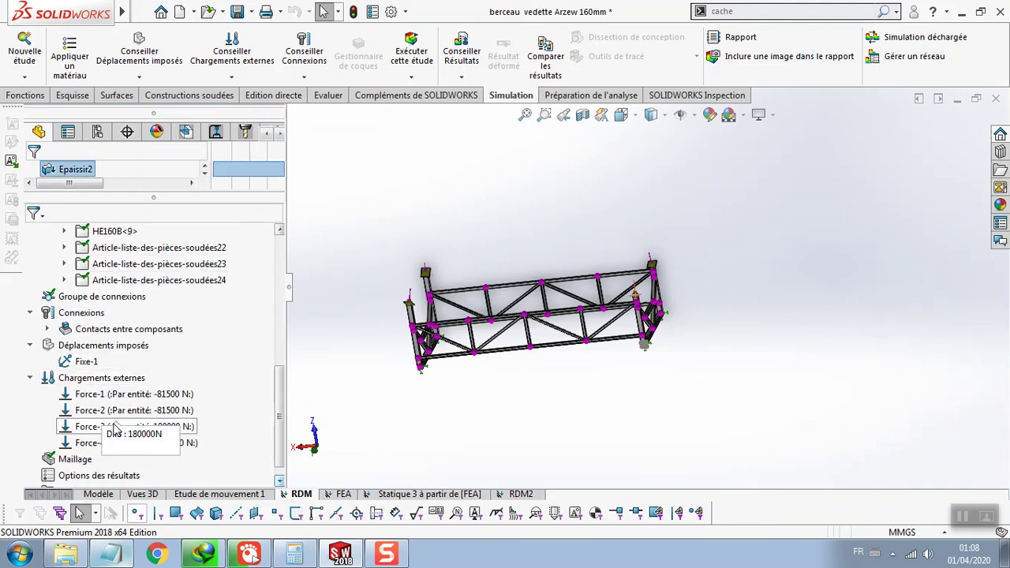
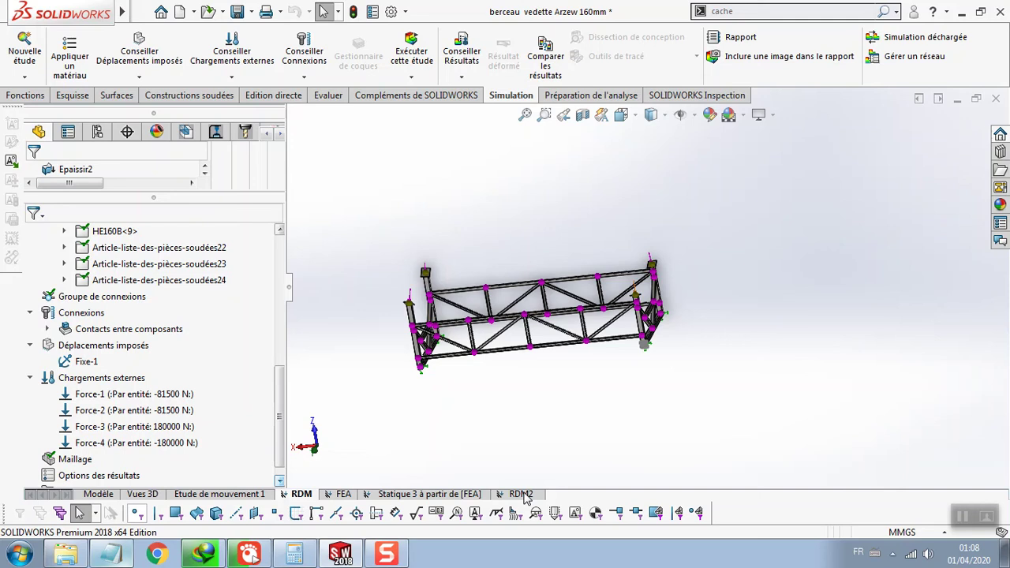
Switch to the RDM2 study and orbit the cradle frame to an oblique, then side-on view.
click(522, 494)
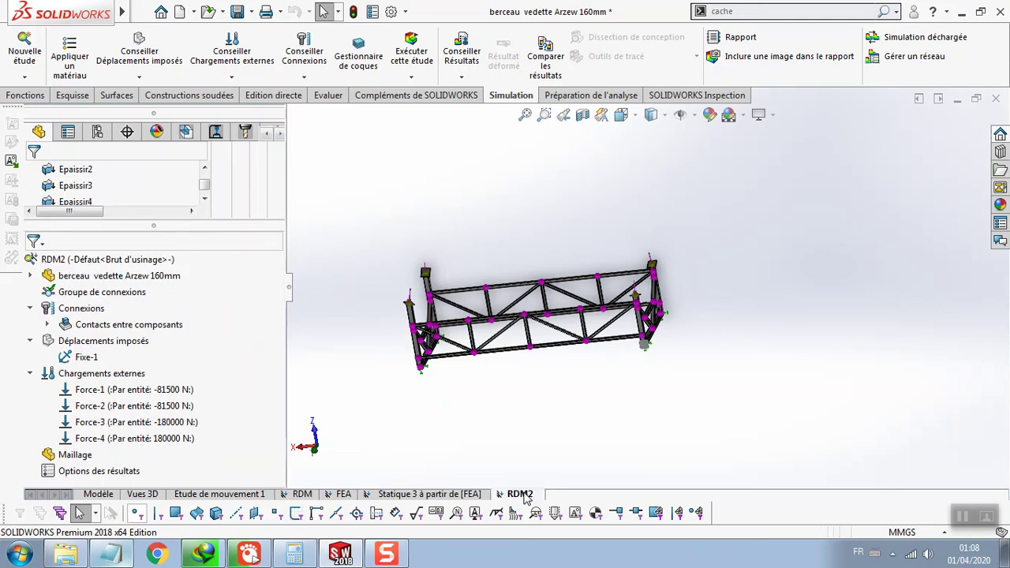
middle_drag(508, 428, 414, 428)
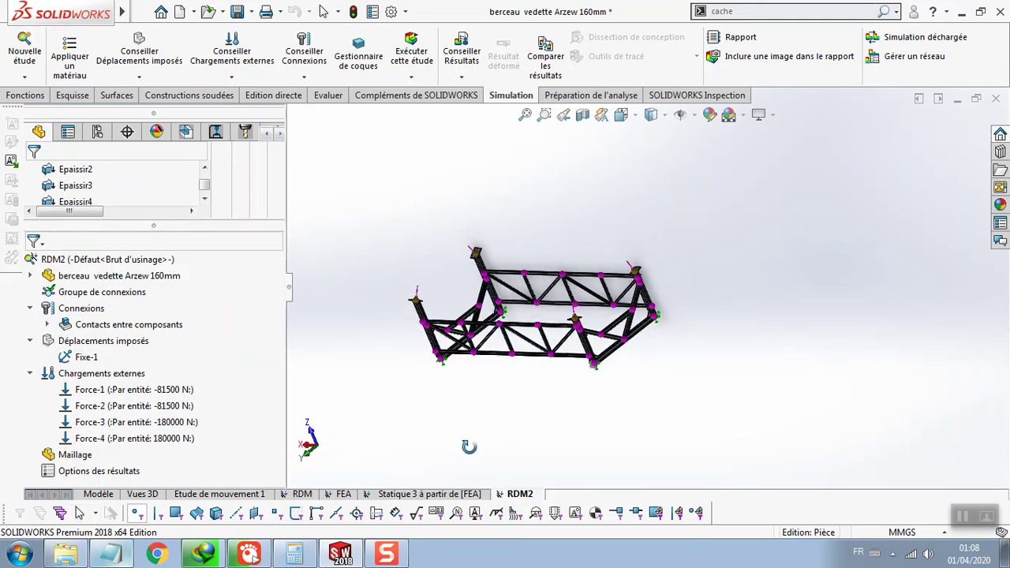
middle_drag(415, 428, 525, 412)
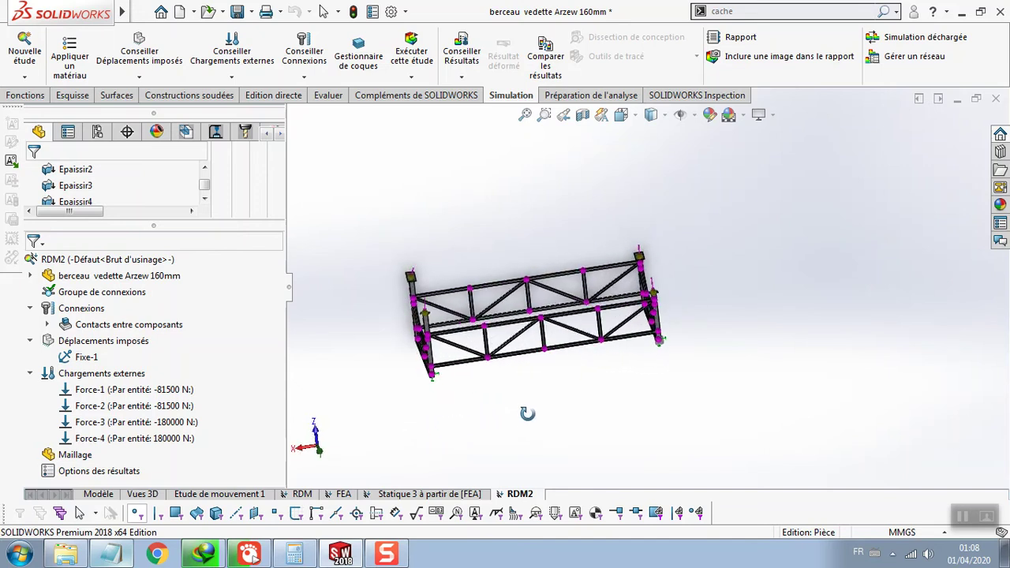
Mesh and run the RDM2 study, then dismiss the 'Le matériau n'est pas défini' warnings.
right_click(61, 459)
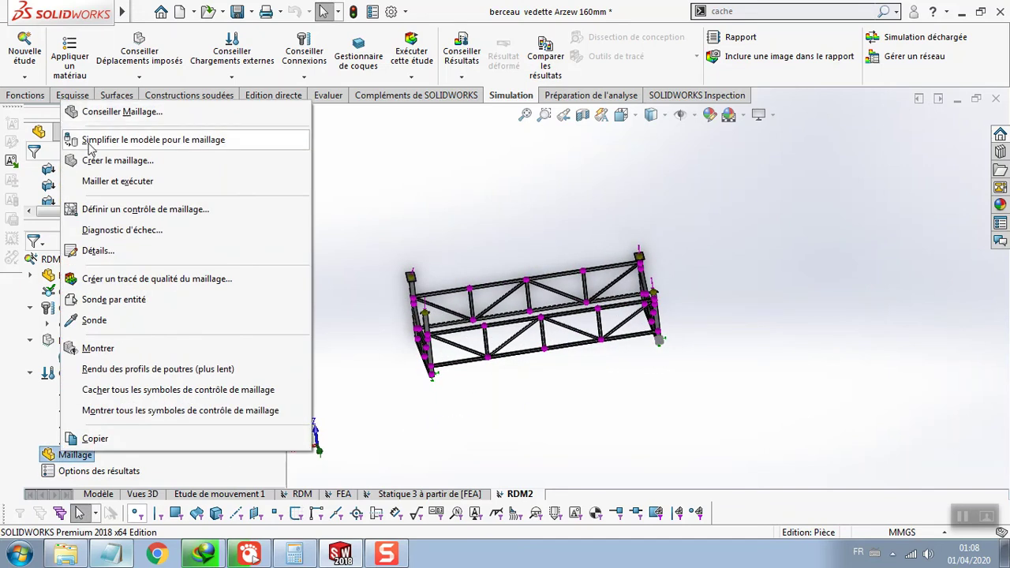
click(93, 182)
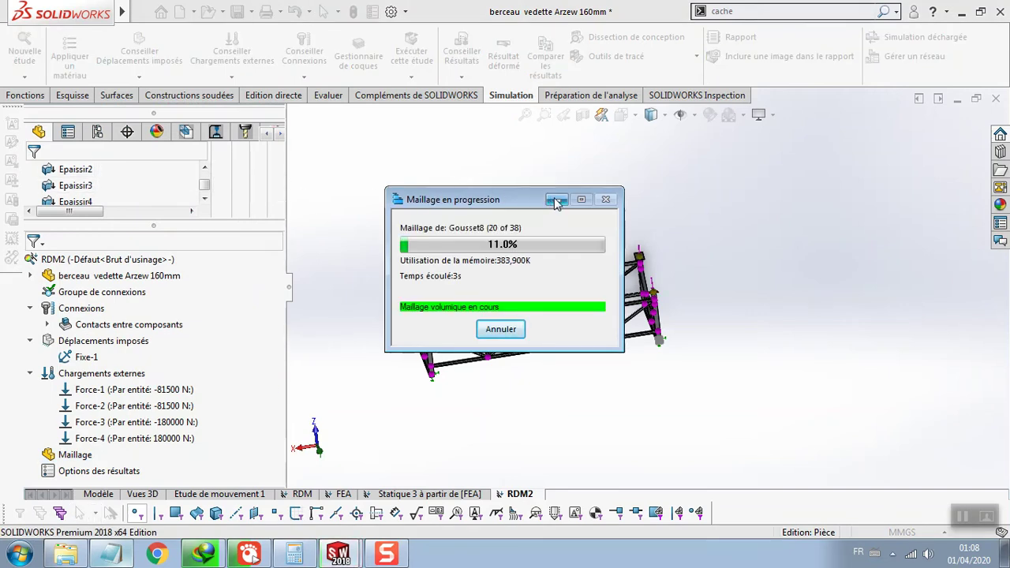
drag(525, 205, 360, 156)
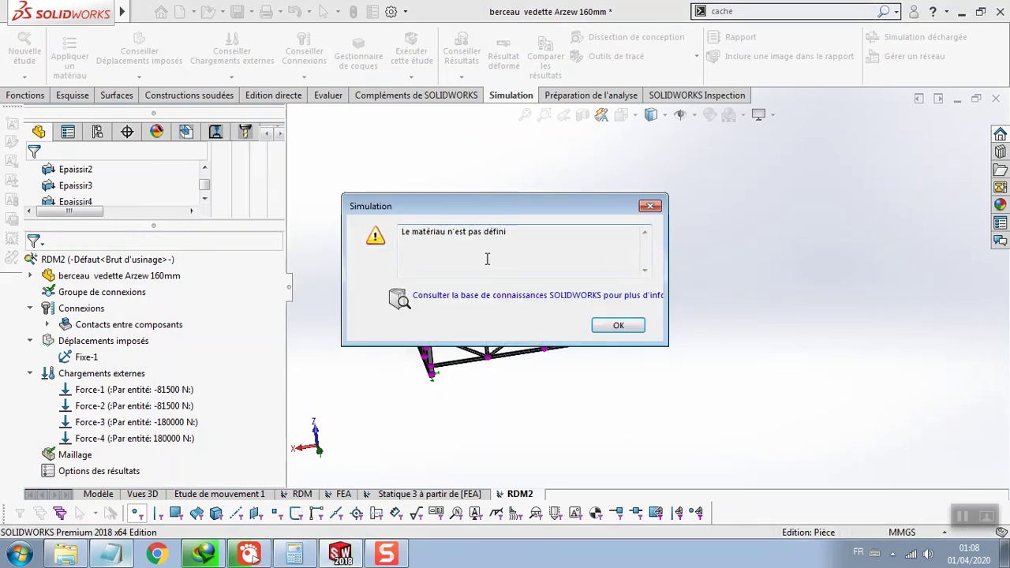
click(649, 206)
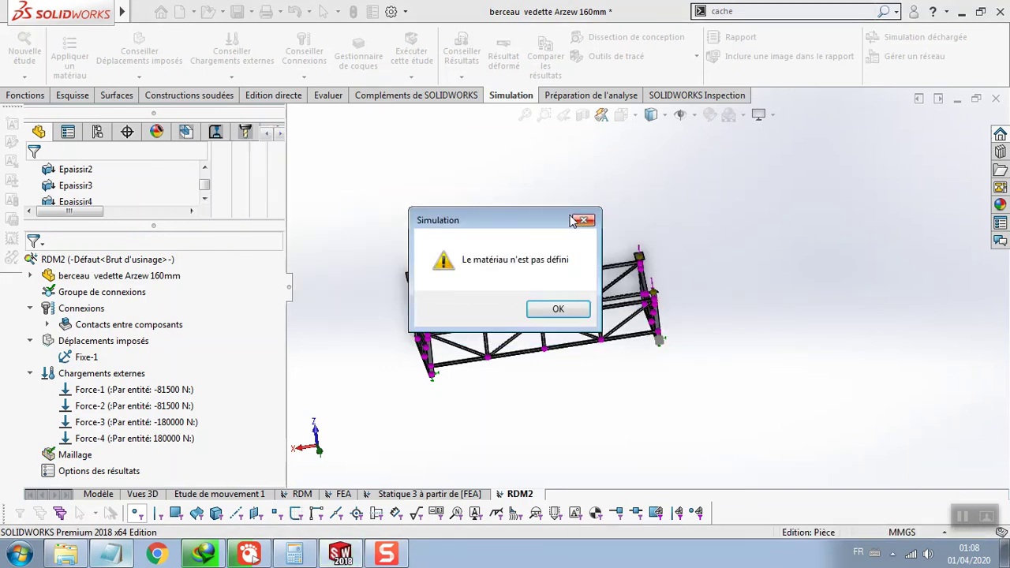
click(584, 220)
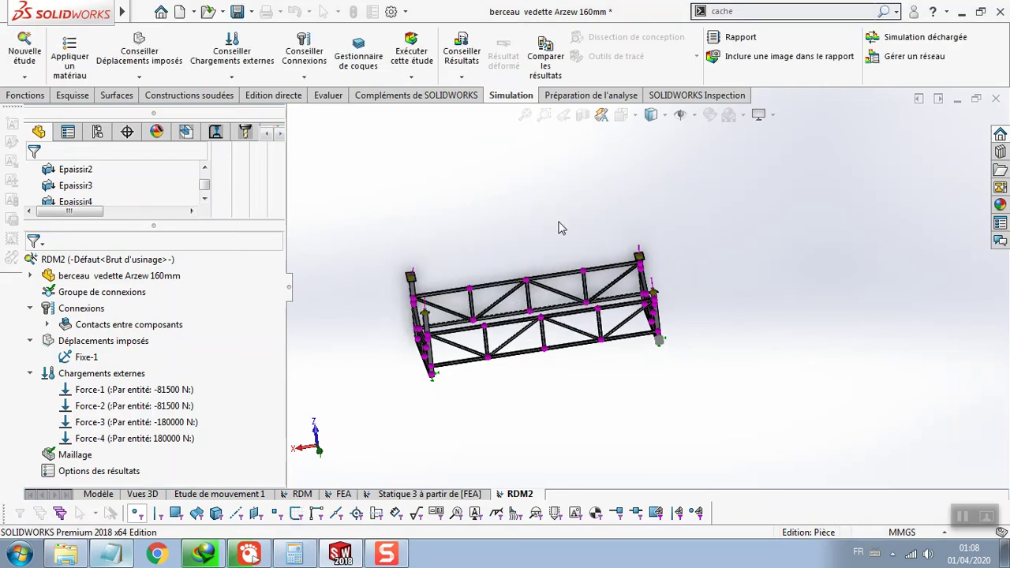
right_click(65, 278)
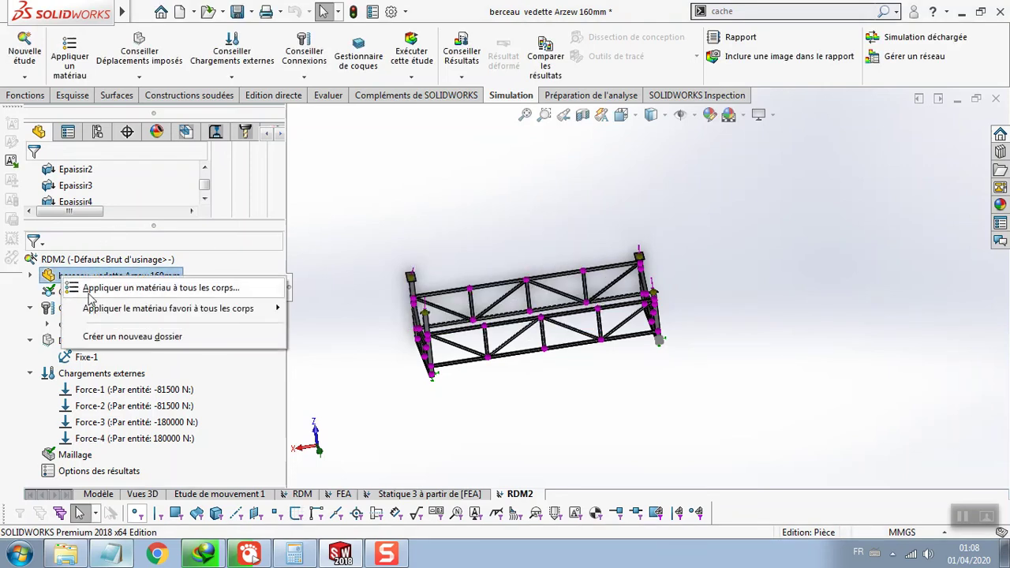
Open the material library for all bodies and browse to the DIN Acier (construction) steels.
click(100, 289)
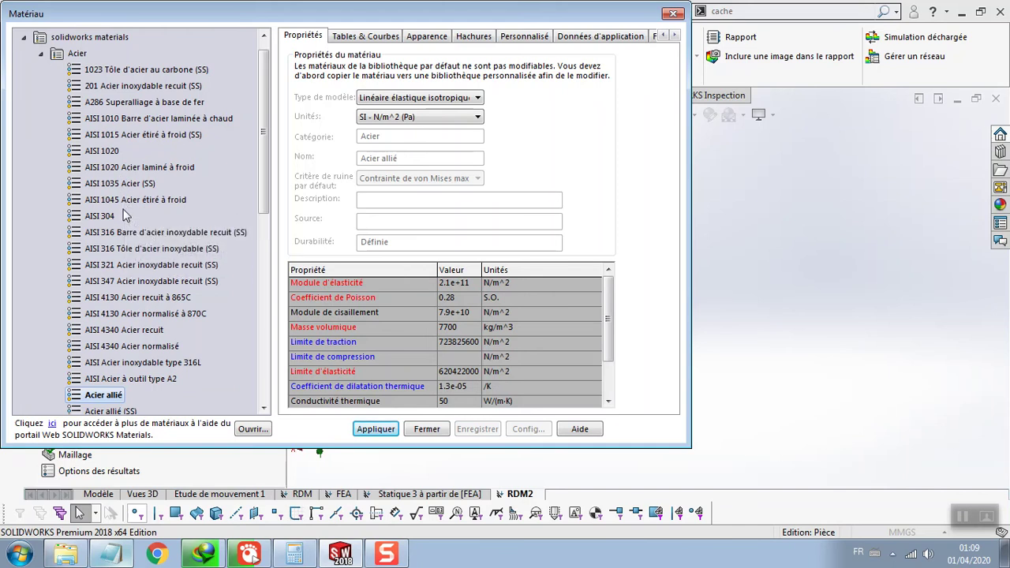
scroll(124, 209, down, 1)
scroll(124, 216, down, 2)
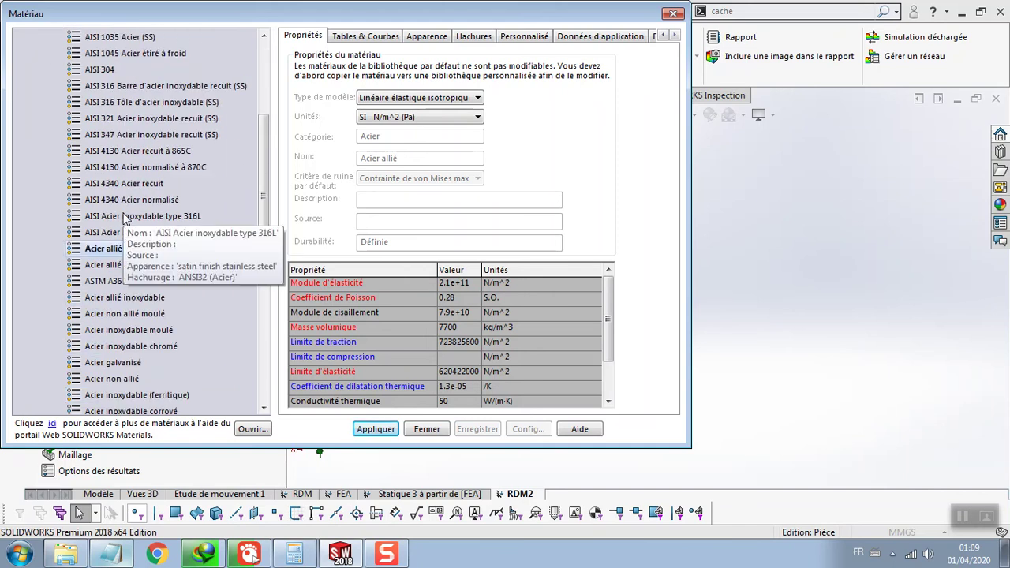
scroll(124, 218, up, 3)
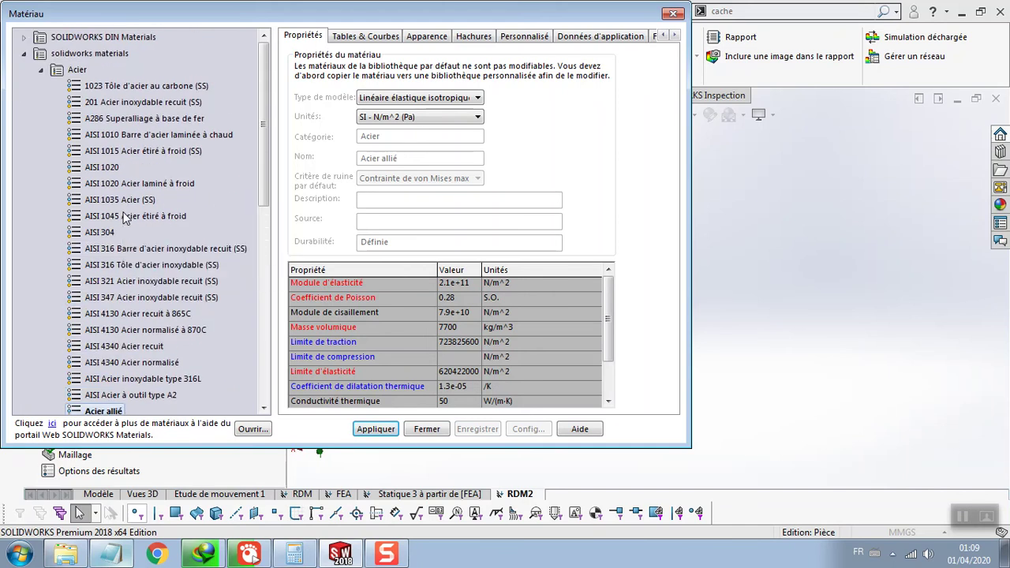
click(23, 54)
click(24, 38)
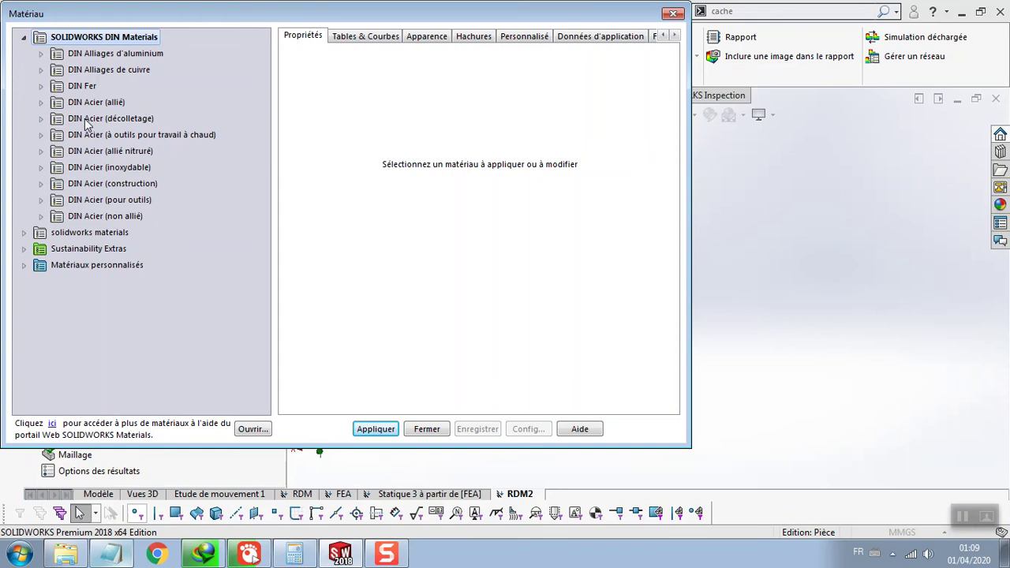
click(39, 183)
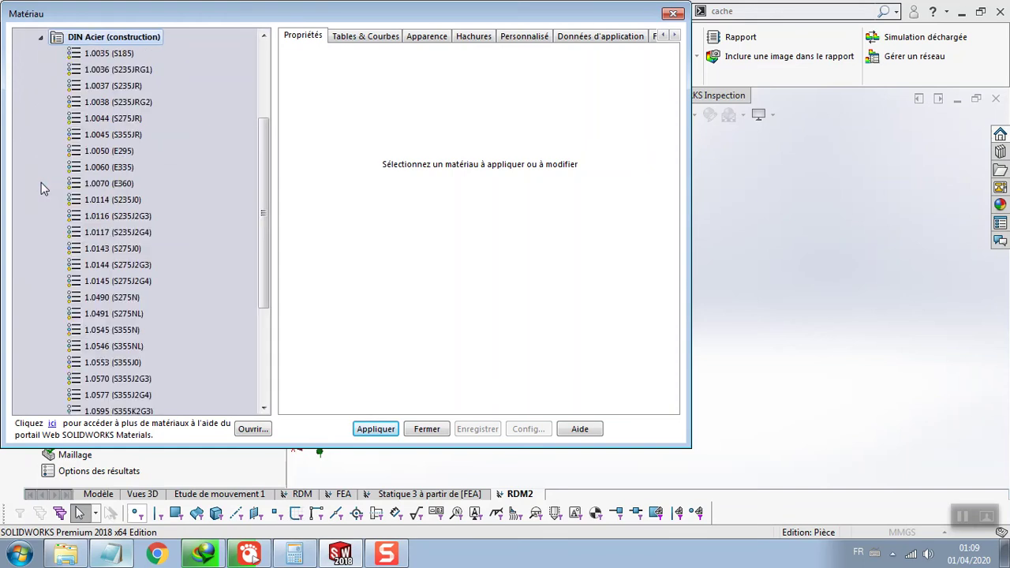
Compare the S355 grades, then apply 1.0570 (S355J2G3) steel to all bodies.
click(113, 364)
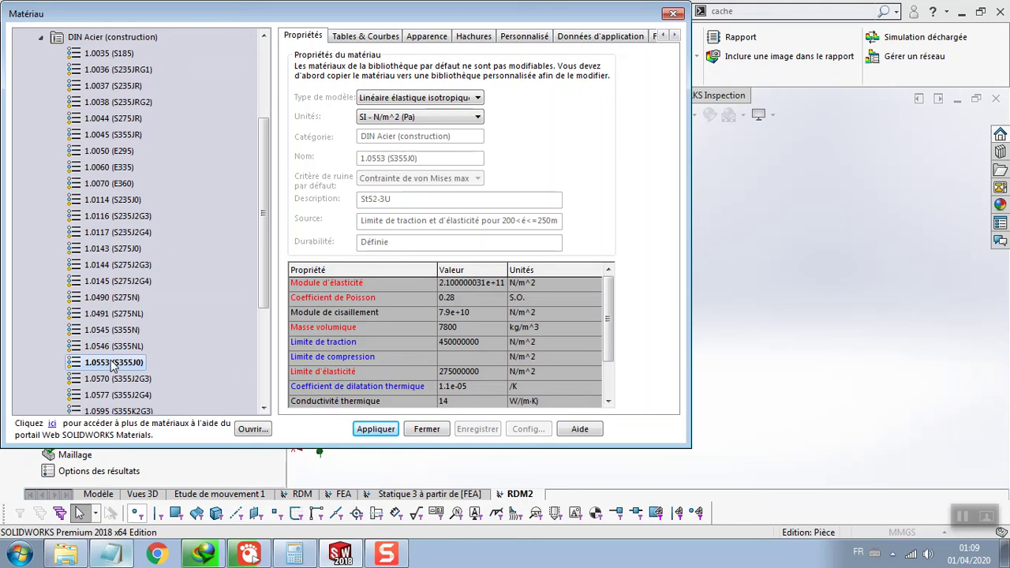
click(113, 347)
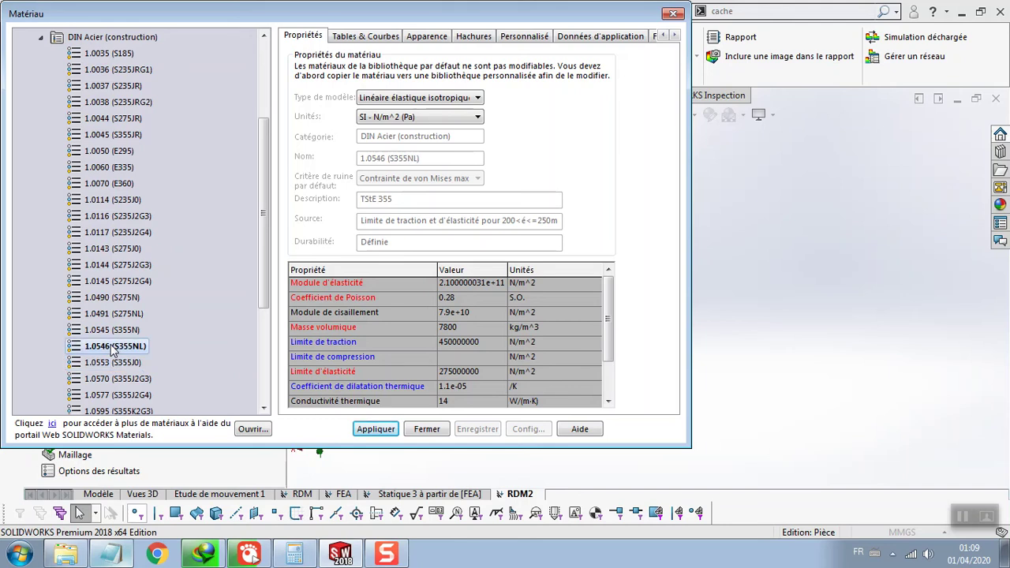
click(112, 331)
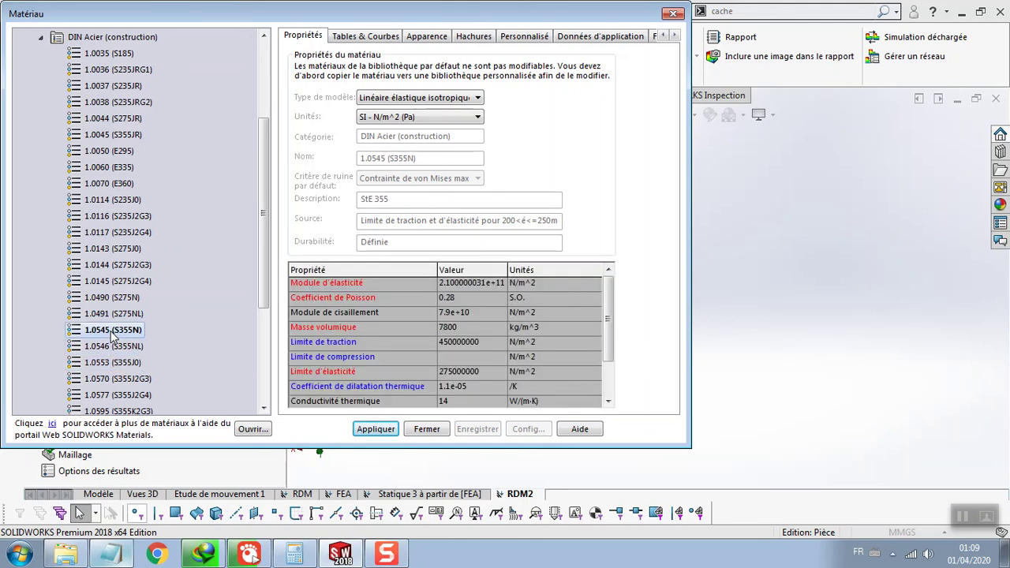
click(114, 314)
scroll(115, 338, down, 3)
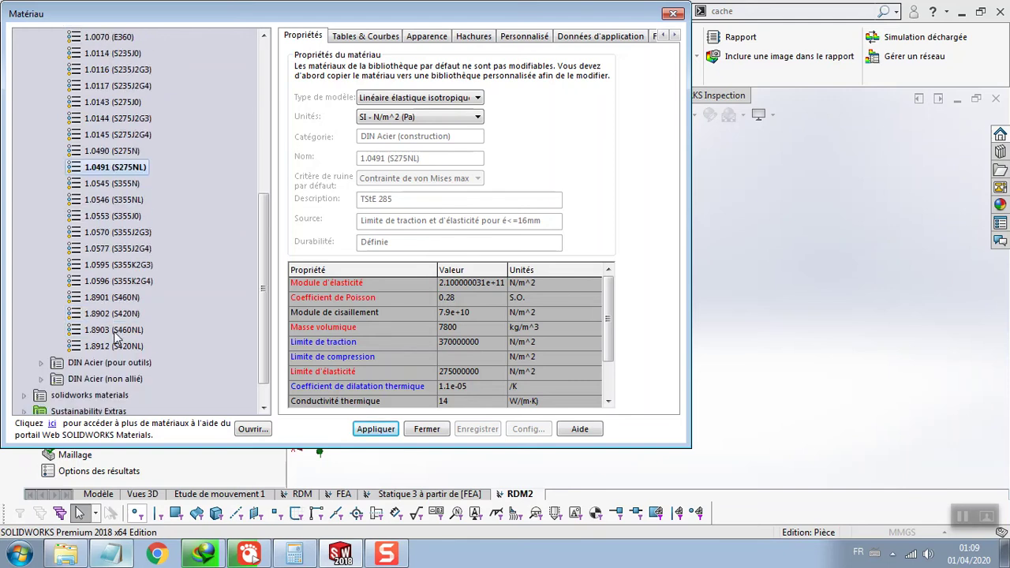
click(130, 249)
click(121, 233)
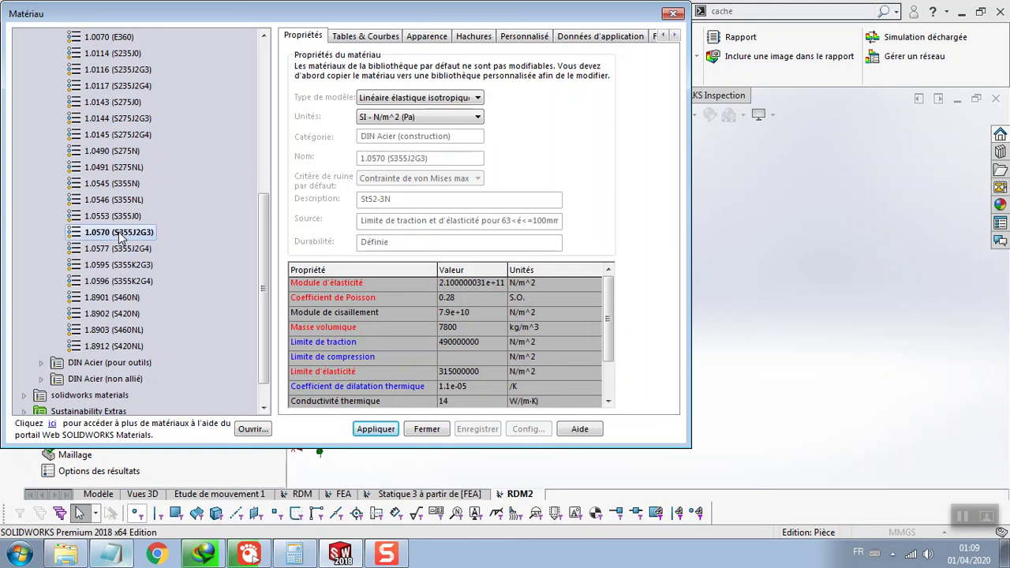
click(371, 433)
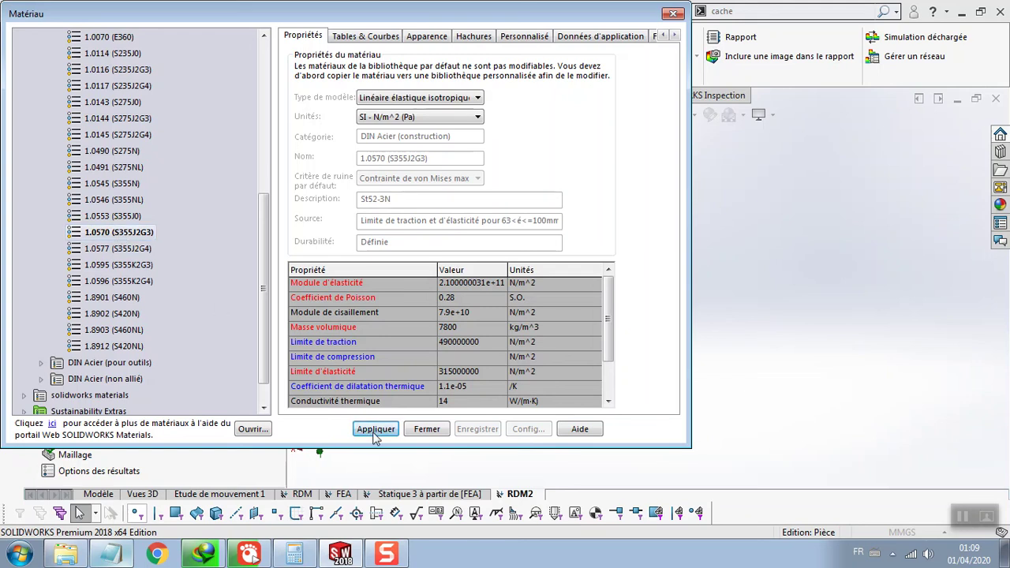
click(427, 430)
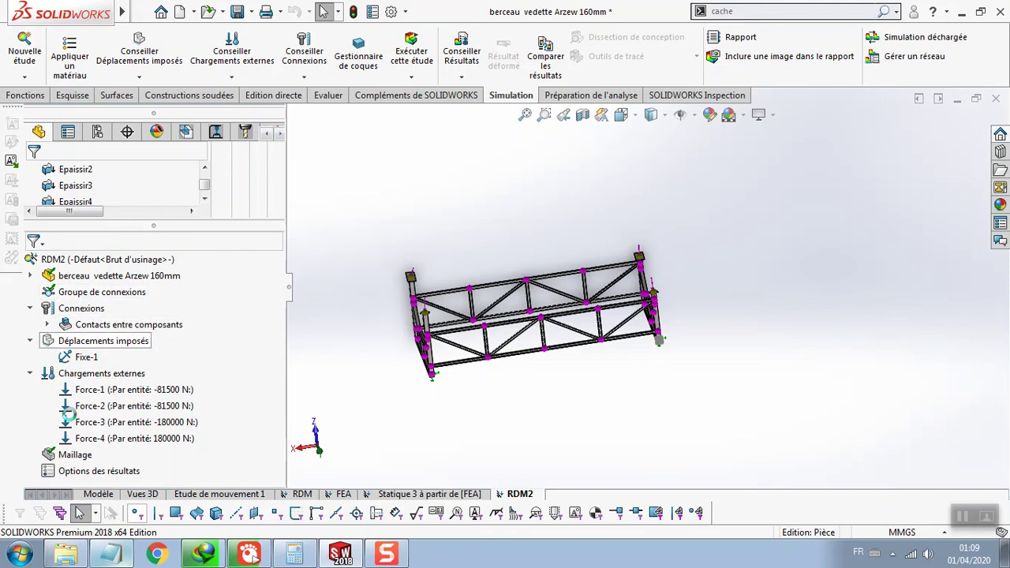
Re-mesh the frame with Créer le maillage and start the RDM2 solve.
right_click(71, 454)
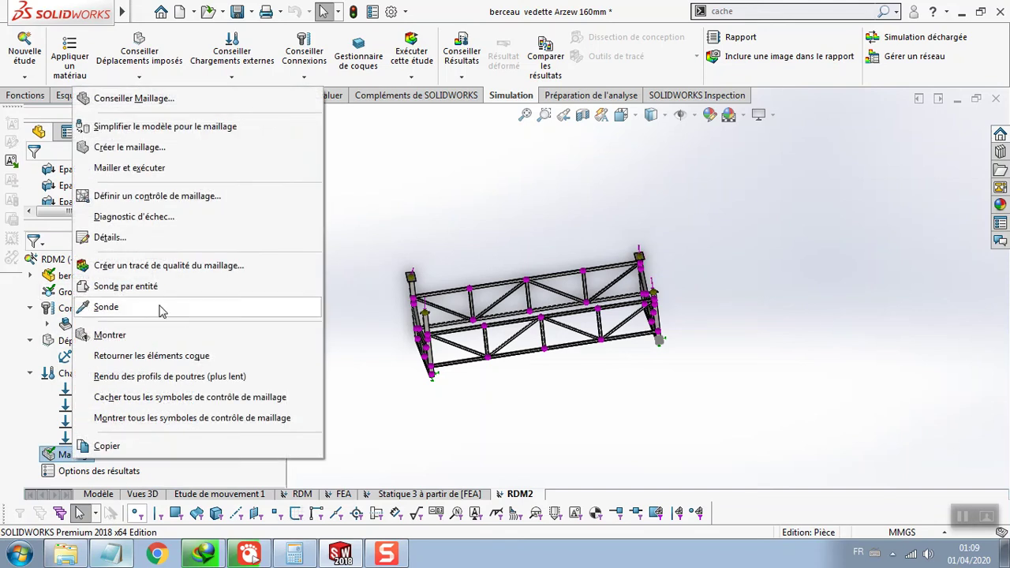
click(130, 169)
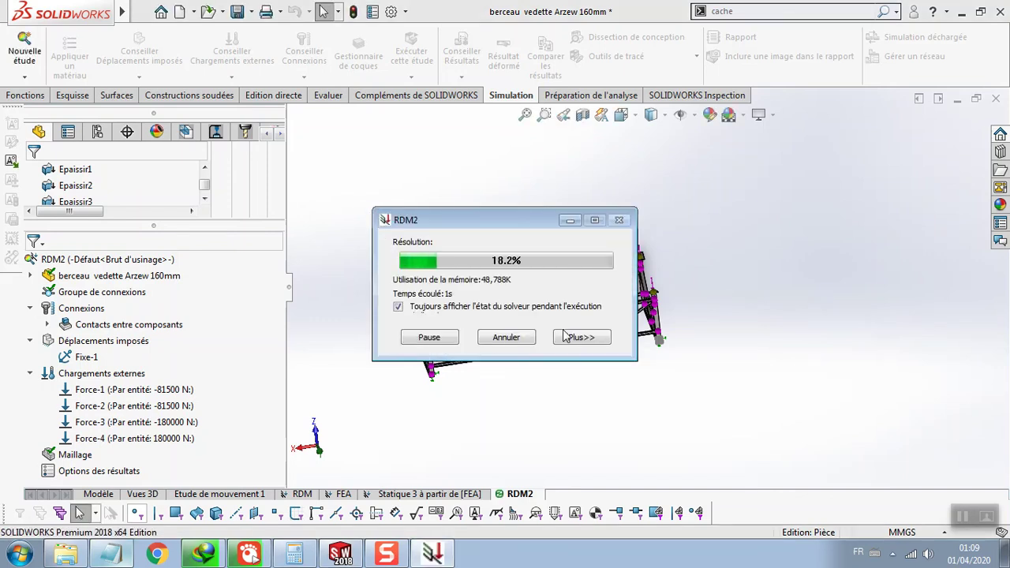
click(580, 337)
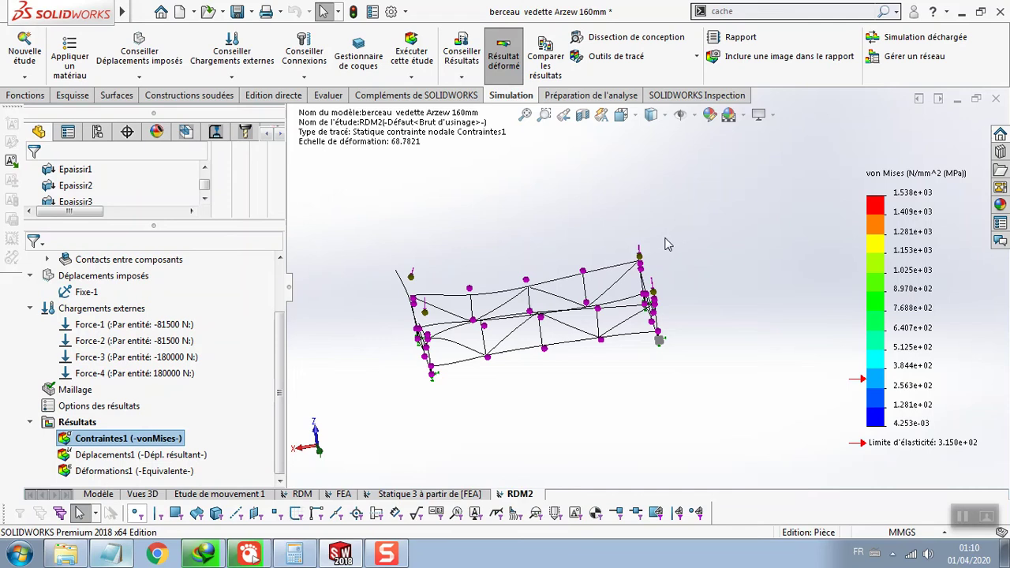
Orbit and pan the von Mises plot of the deformed frame to a frontal view.
middle_drag(663, 243, 627, 256)
middle_drag(627, 252, 639, 240)
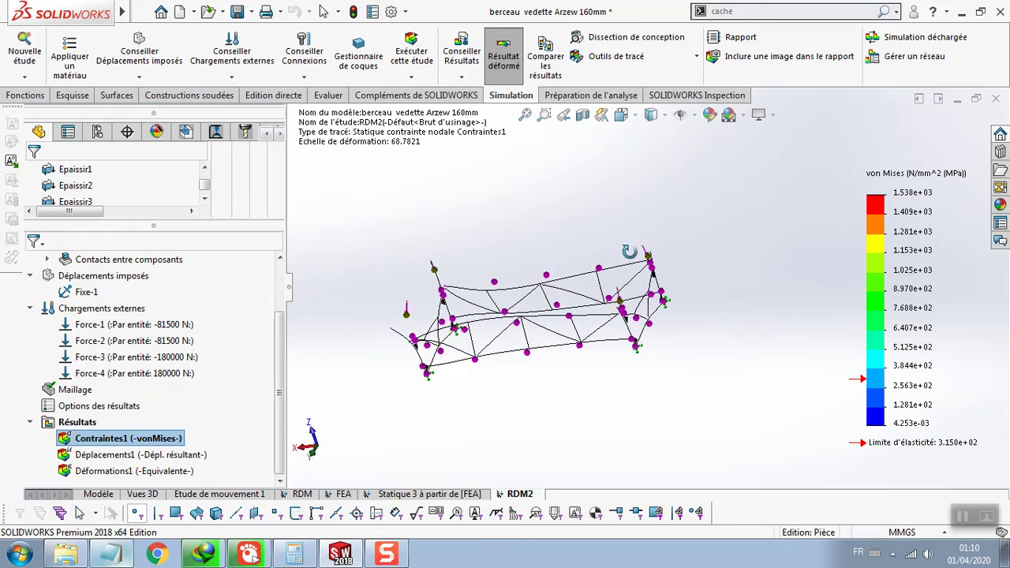
key(Escape)
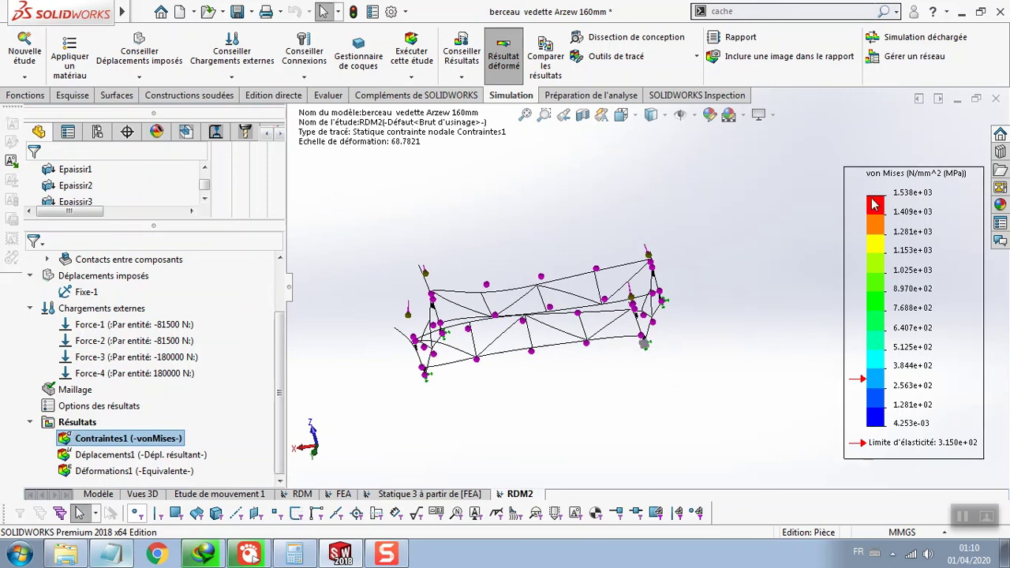
mouse_move(895, 208)
ctrl+middle_down()
mouse_move(776, 260)
mouse_move(677, 328)
ctrl+middle_up()
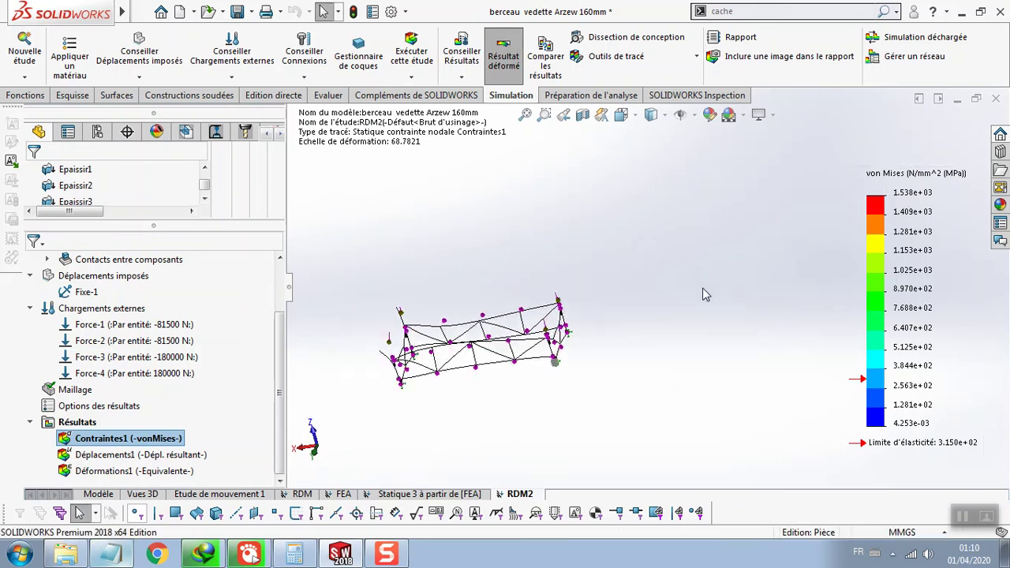
key(Escape)
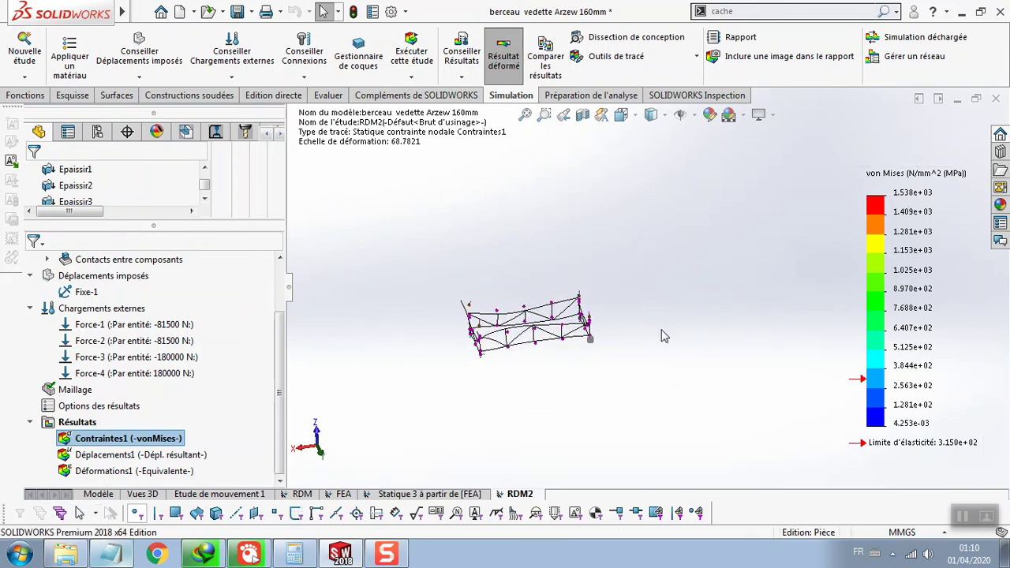
scroll(655, 331, down, 6)
mouse_move(621, 320)
middle_down()
mouse_move(610, 281)
mouse_move(623, 272)
middle_up()
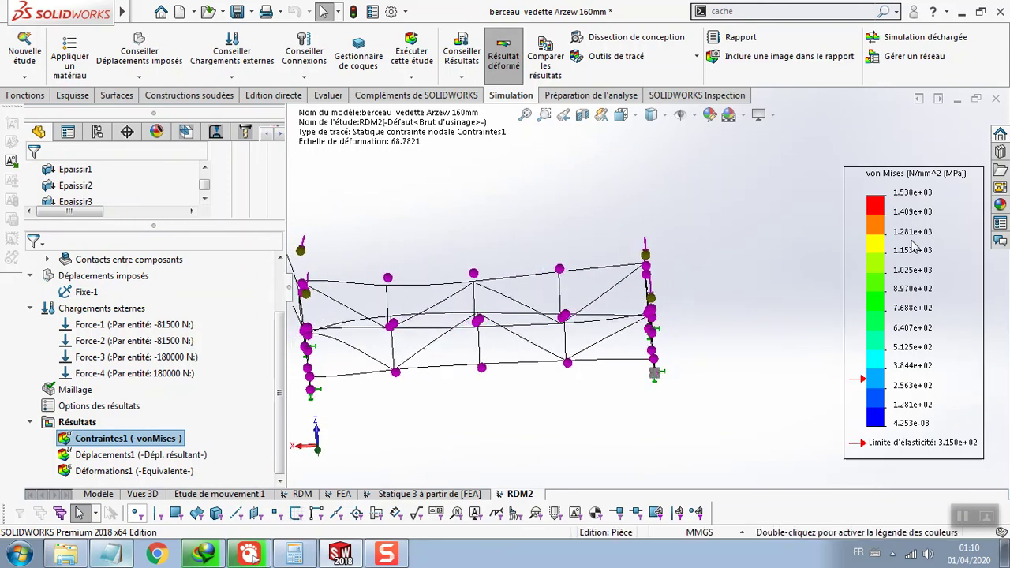
Show the 1.538e+03 MPa maximum stress annotation and move its label to the frame's left.
double_click(906, 200)
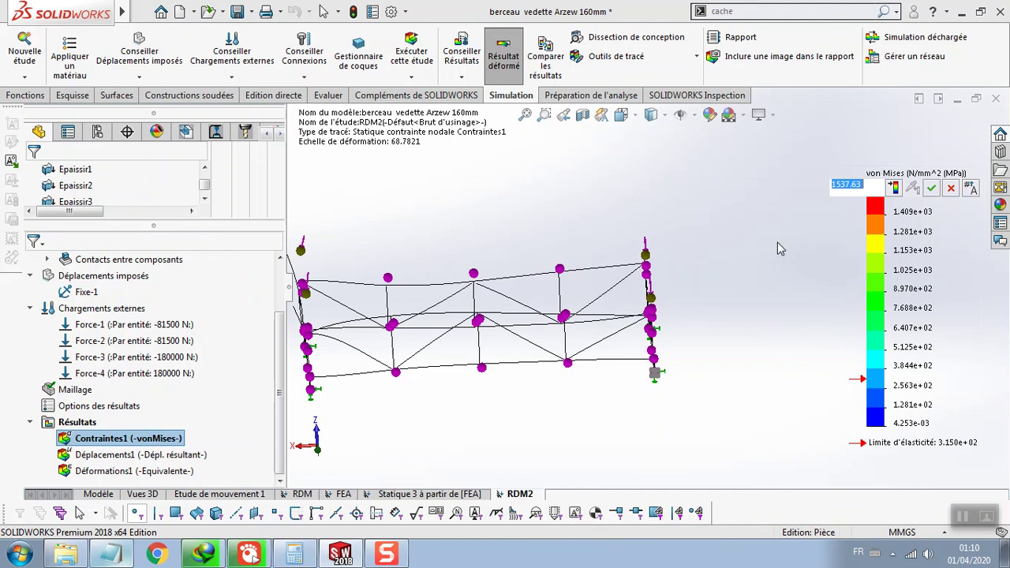
click(970, 187)
click(765, 304)
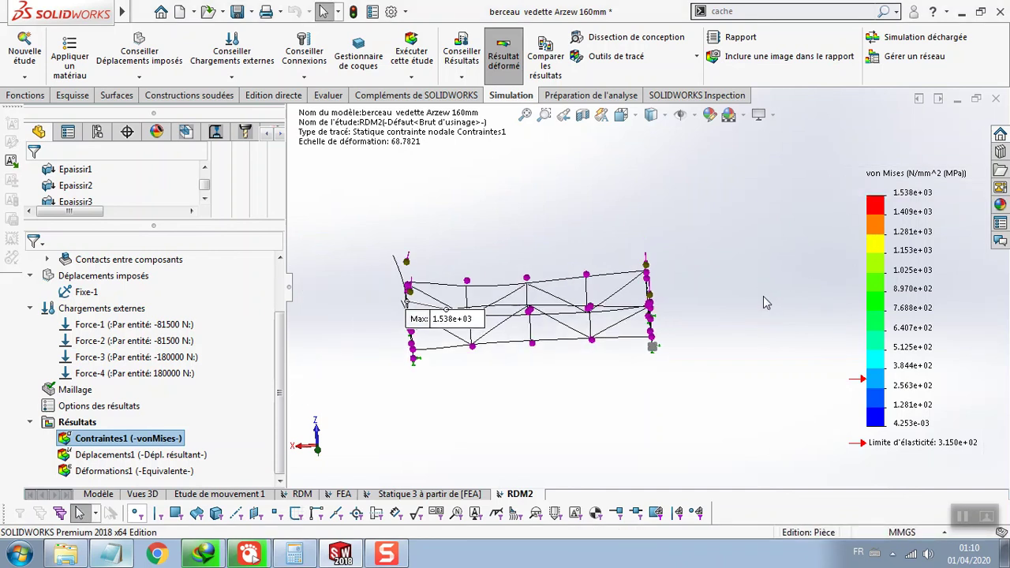
drag(464, 329, 417, 312)
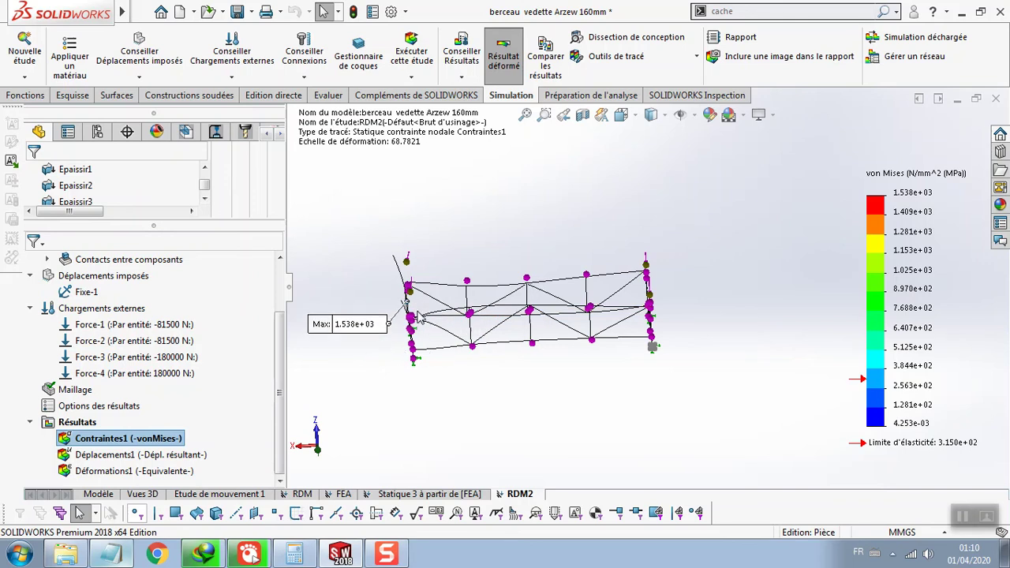
Zoom and orbit to the fixed support at the maximum-stress point.
scroll(410, 306, down, 3)
scroll(465, 308, down, 3)
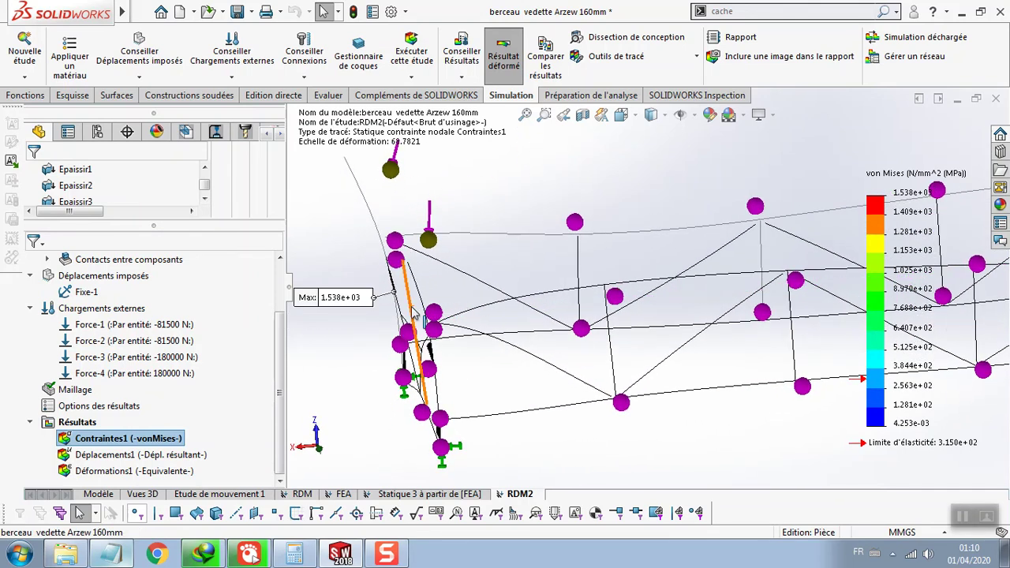
scroll(420, 314, down, 3)
middle_drag(421, 314, 444, 269)
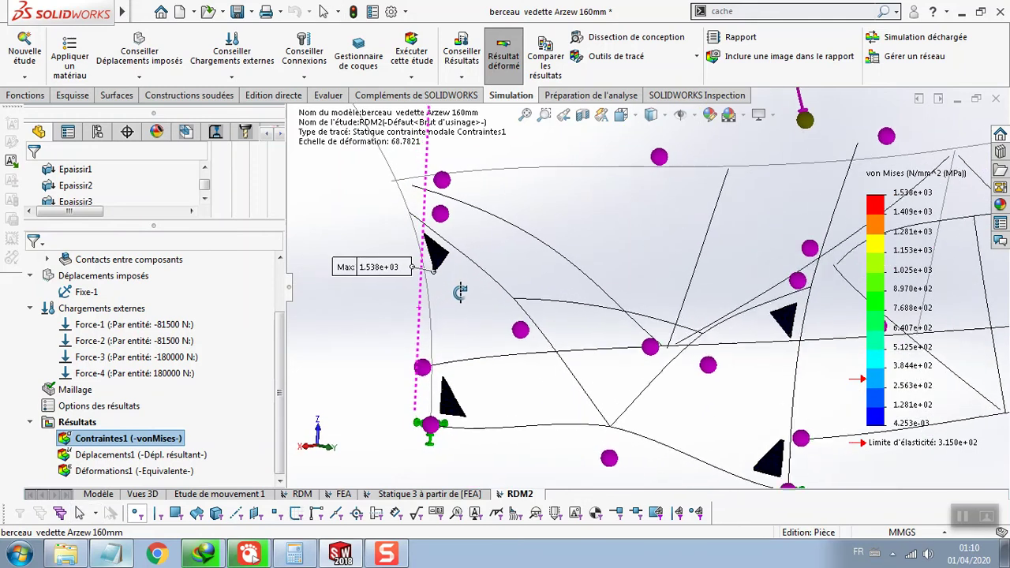
scroll(446, 273, down, 2)
scroll(485, 288, down, 2)
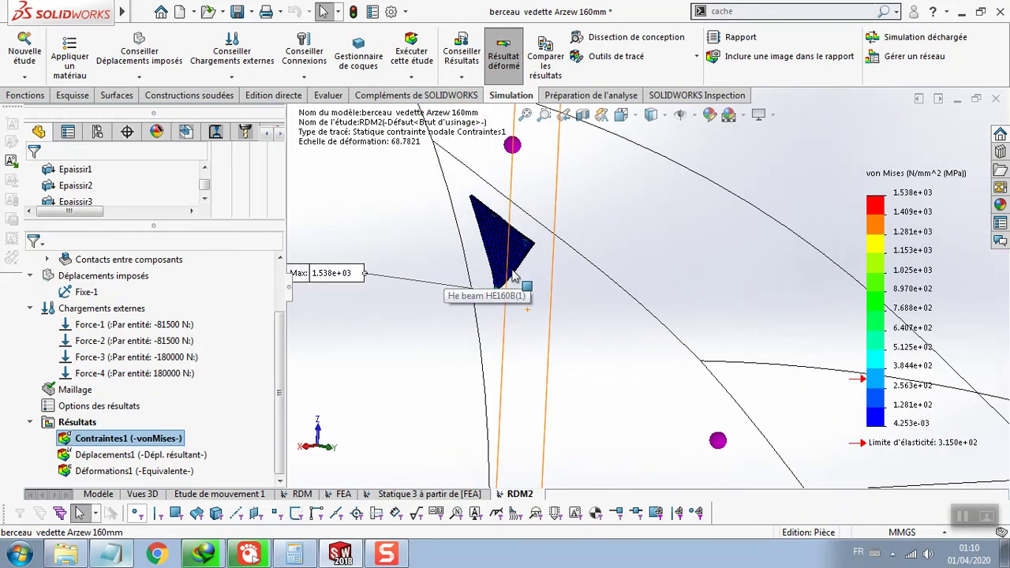
click(519, 267)
scroll(510, 293, down, 2)
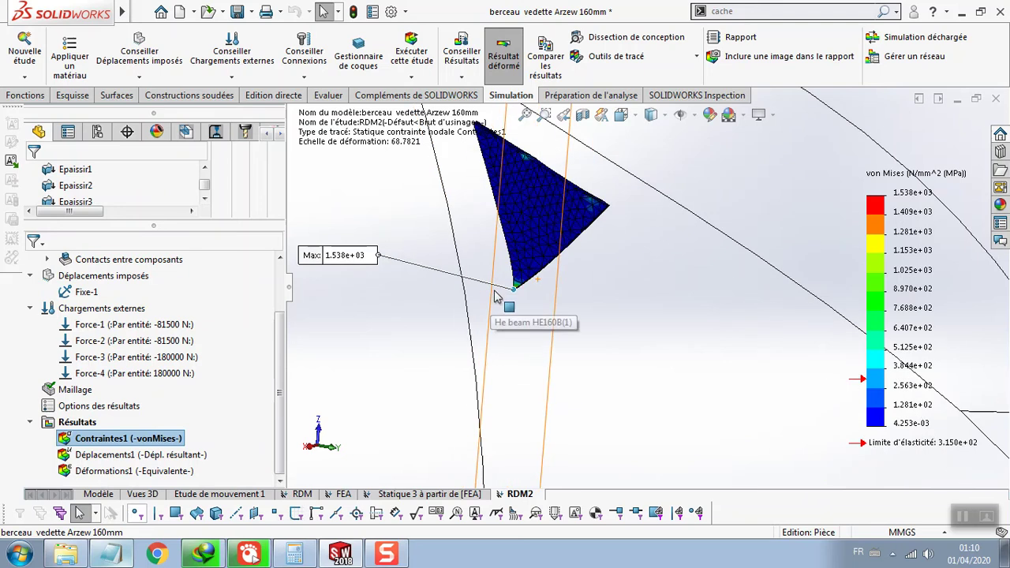
scroll(536, 292, down, 2)
mouse_move(537, 291)
middle_down()
mouse_move(507, 307)
mouse_move(549, 313)
middle_up()
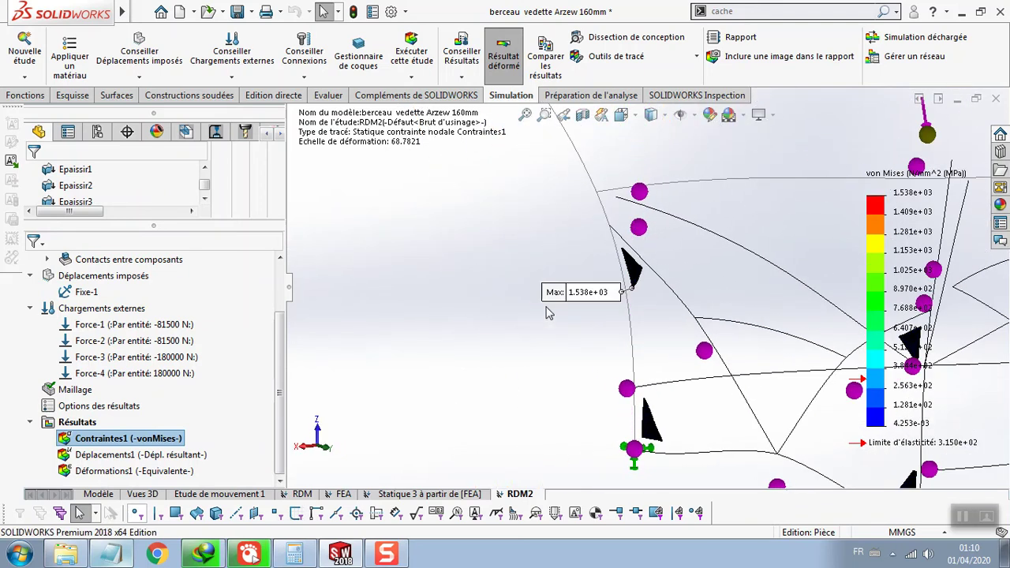
right_click(110, 438)
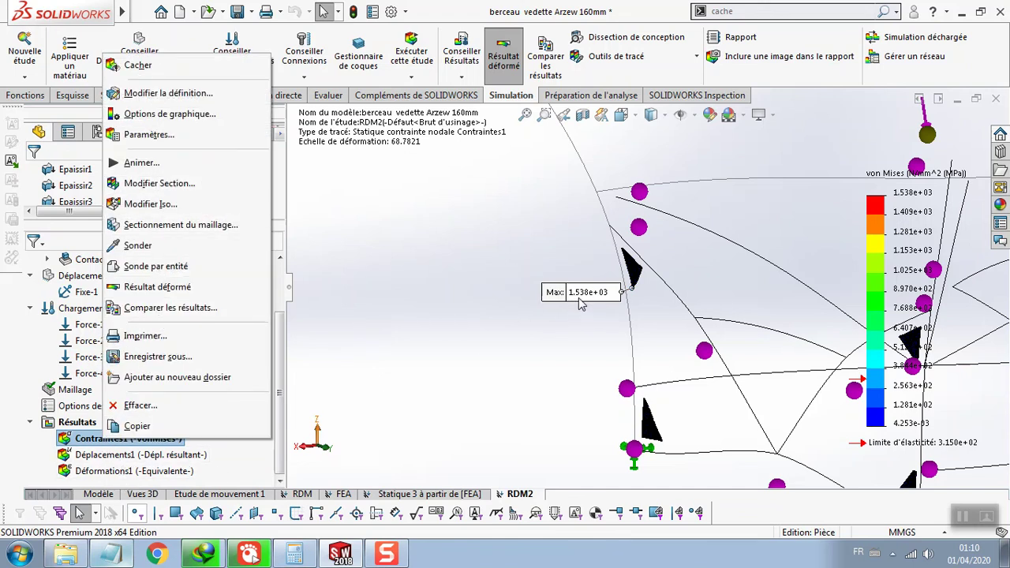
Display the Déplacements1 resultant displacement plot, peaking at 1.304e+01 mm, and orbit it.
click(126, 458)
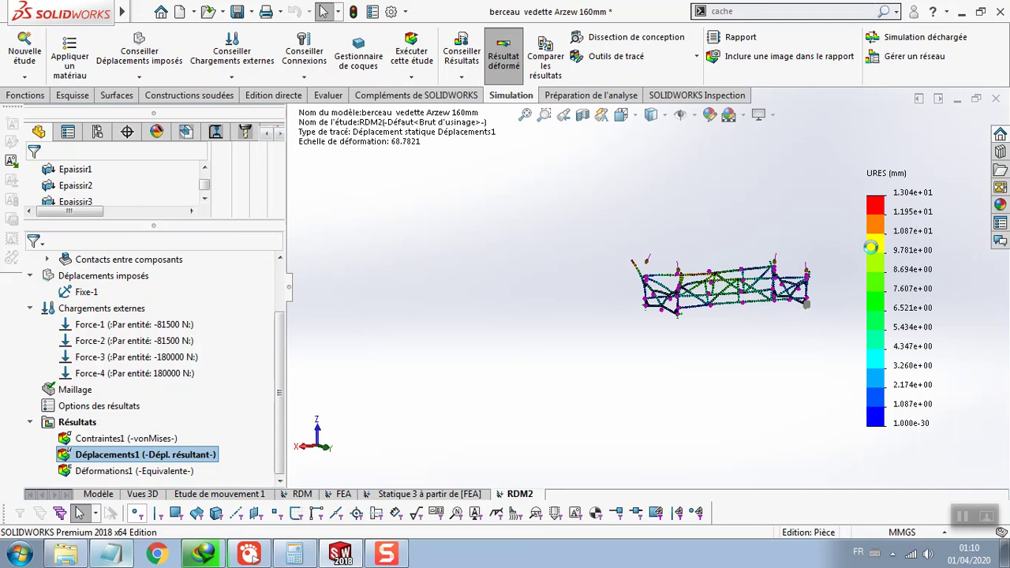
scroll(904, 199, down, 3)
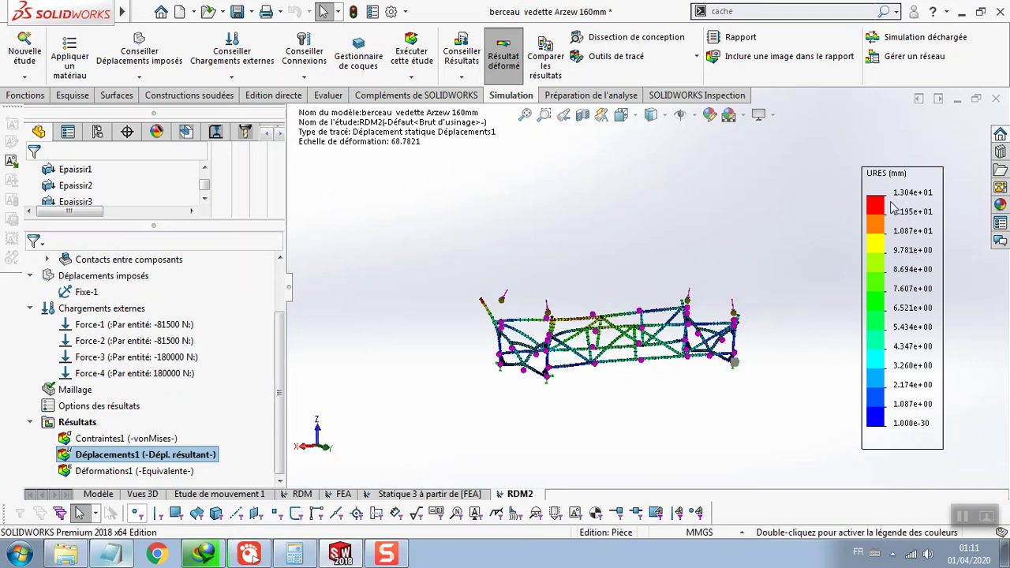
middle_drag(680, 357, 646, 386)
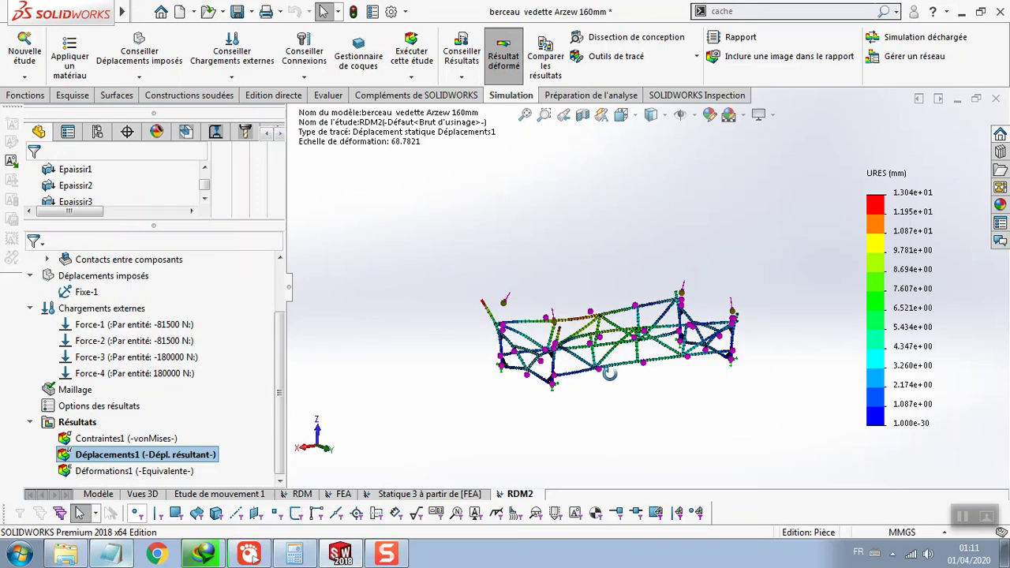
right_click(122, 440)
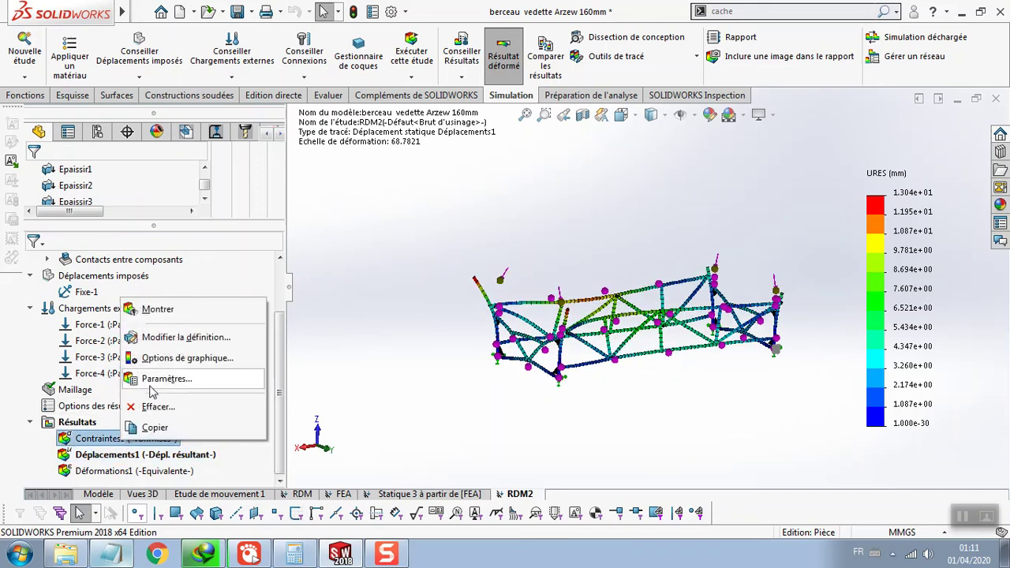
click(153, 337)
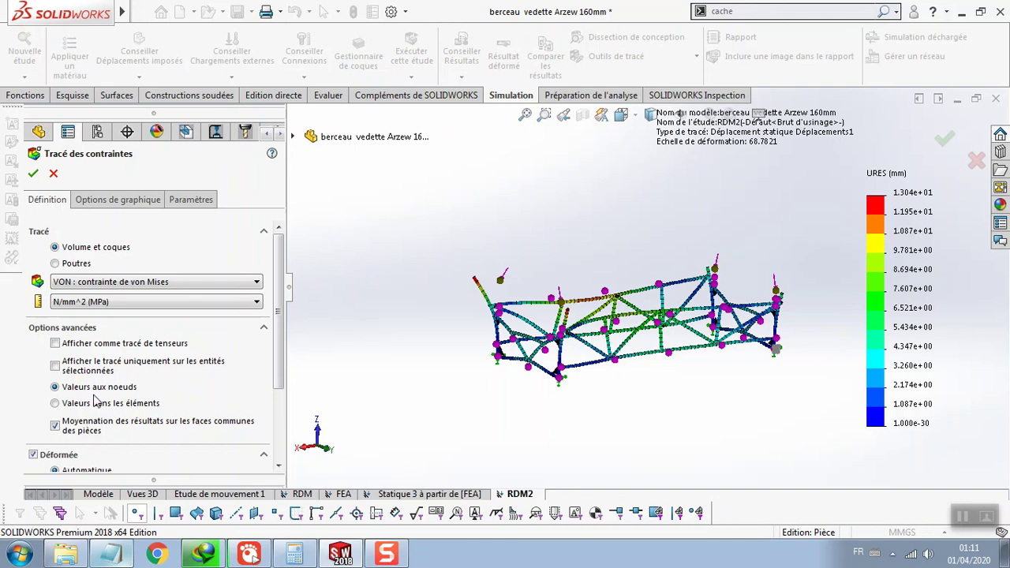
Set Contraintes1 to Poutres with Axial stress in N/mm^2 (MPa) and confirm.
click(110, 207)
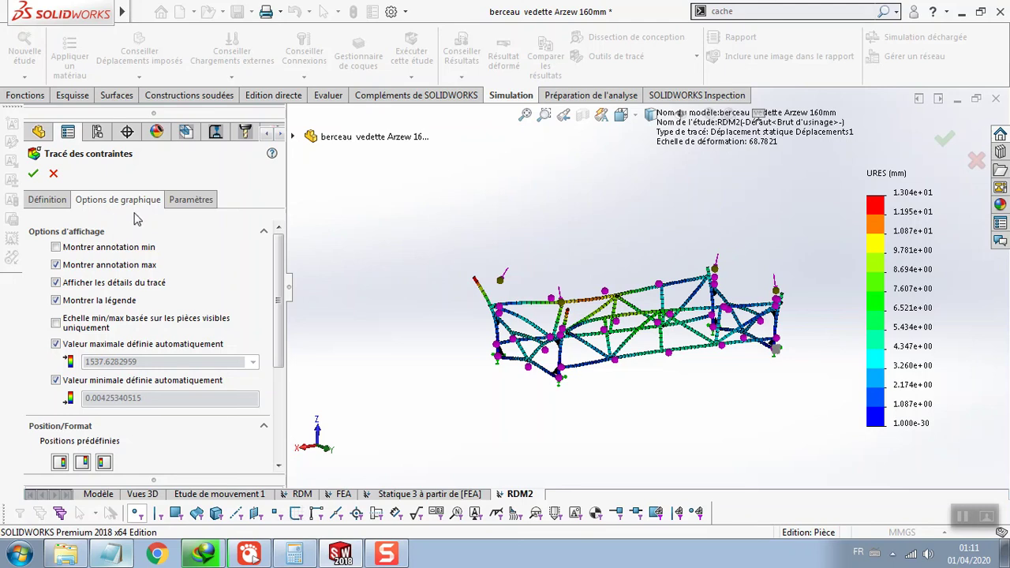
click(191, 202)
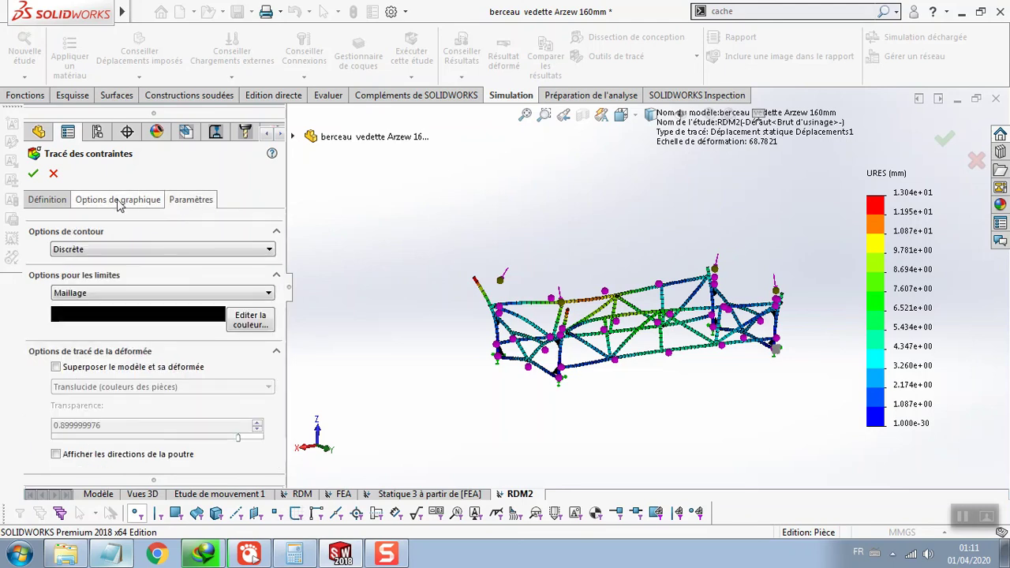
click(46, 200)
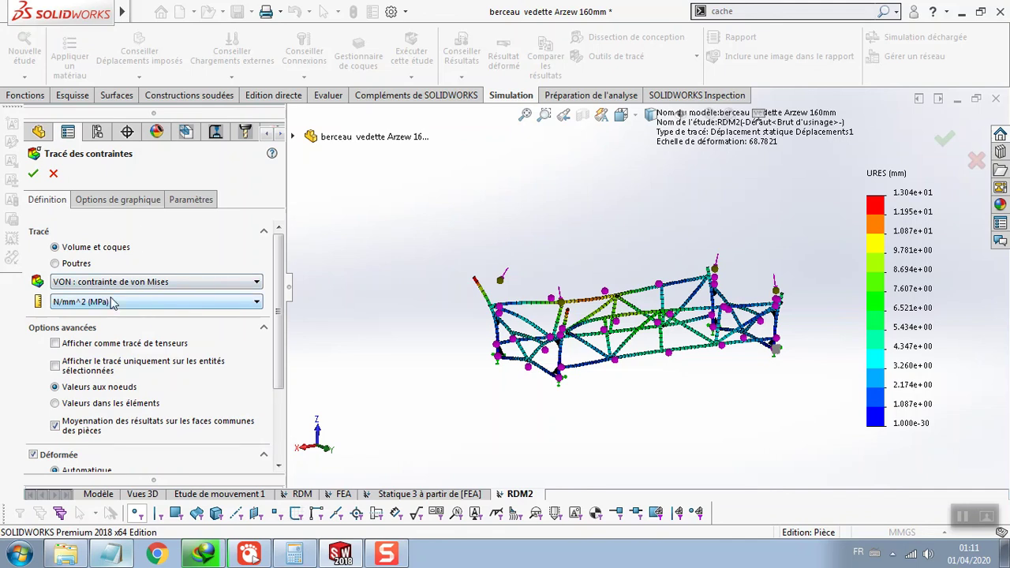
click(55, 264)
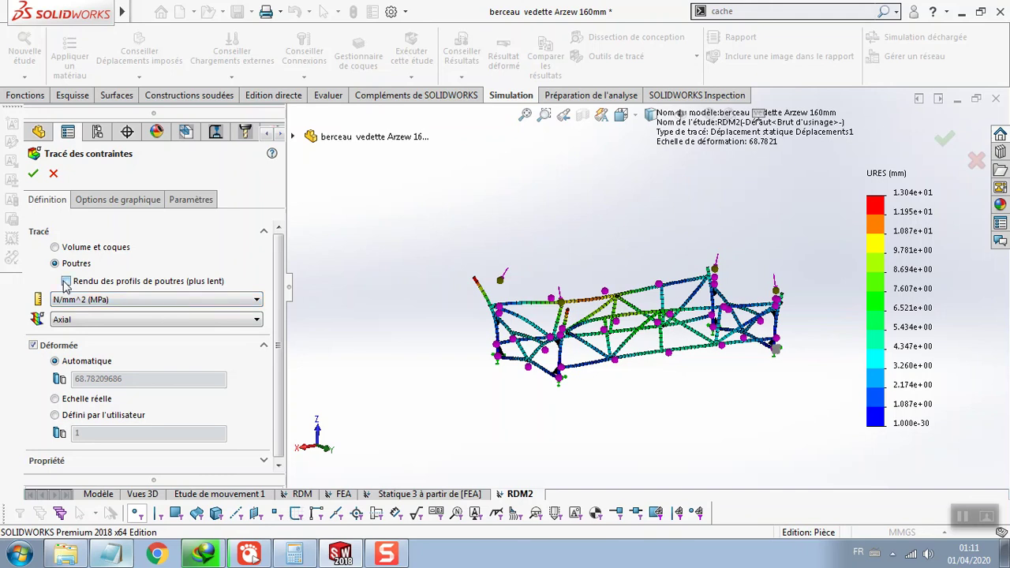
click(32, 174)
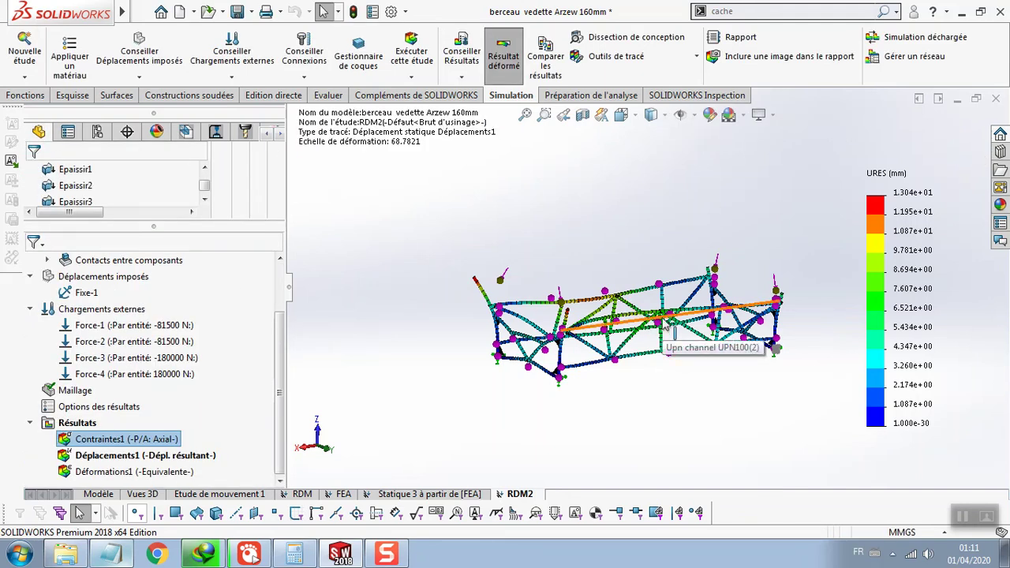
Zoom into the axial stress maximum and select the HE160B beam.
scroll(662, 323, down, 3)
middle_drag(662, 323, 552, 355)
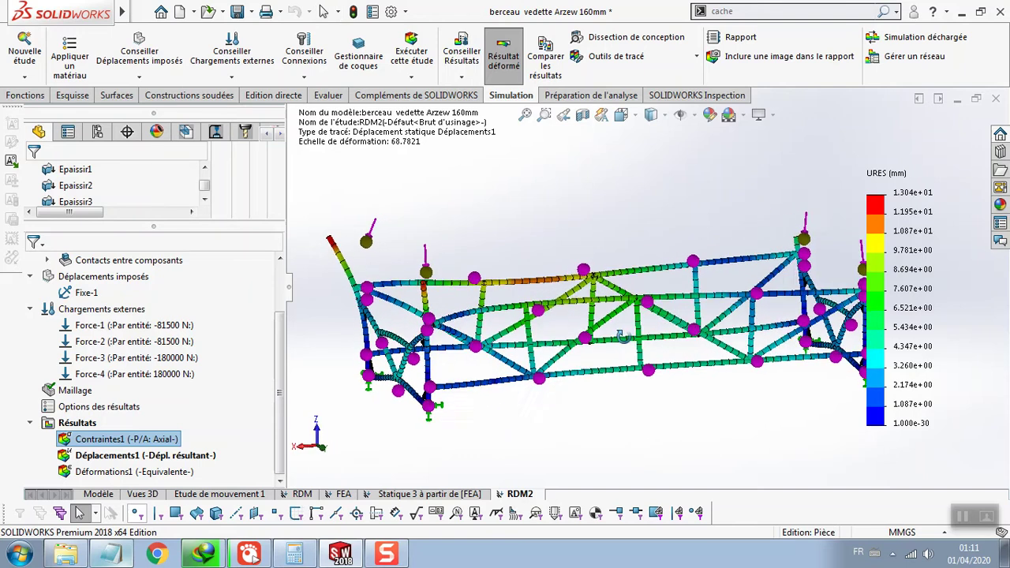
scroll(552, 355, up, 4)
middle_drag(721, 337, 714, 341)
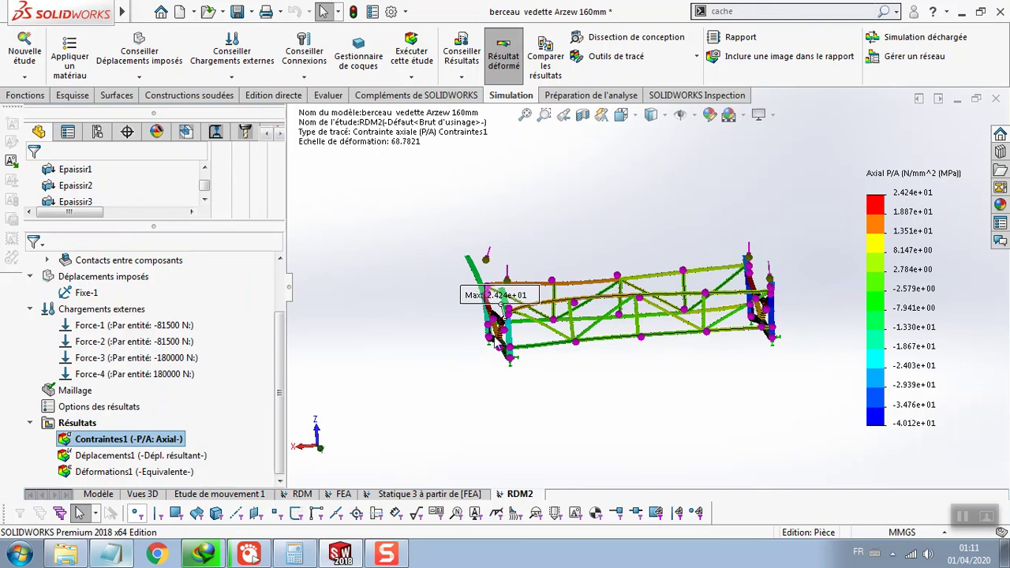
scroll(536, 335, down, 3)
middle_drag(438, 335, 460, 333)
scroll(552, 323, down, 2)
scroll(584, 316, down, 2)
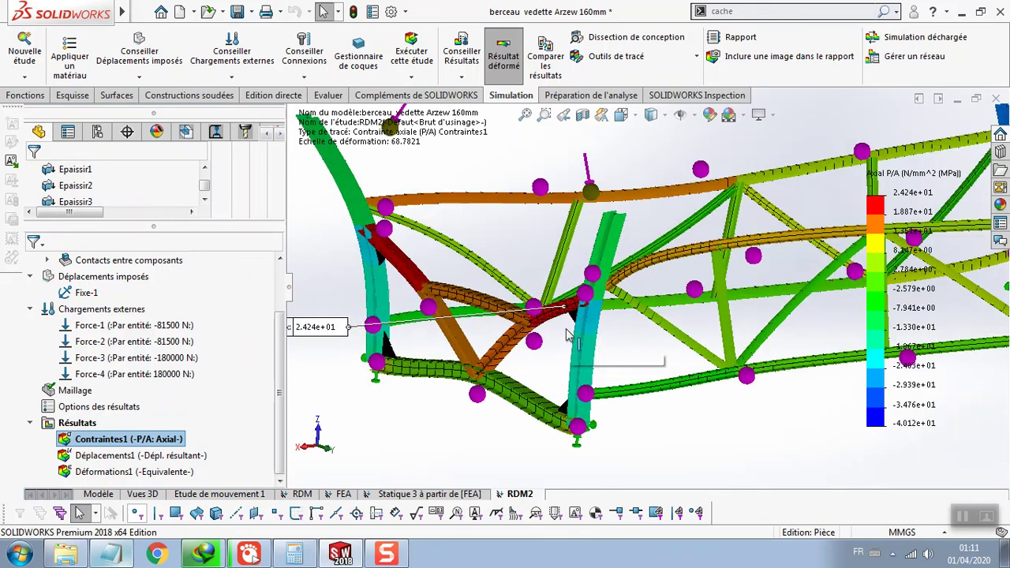
scroll(588, 314, down, 2)
scroll(590, 312, down, 2)
scroll(589, 313, down, 1)
scroll(587, 310, down, 1)
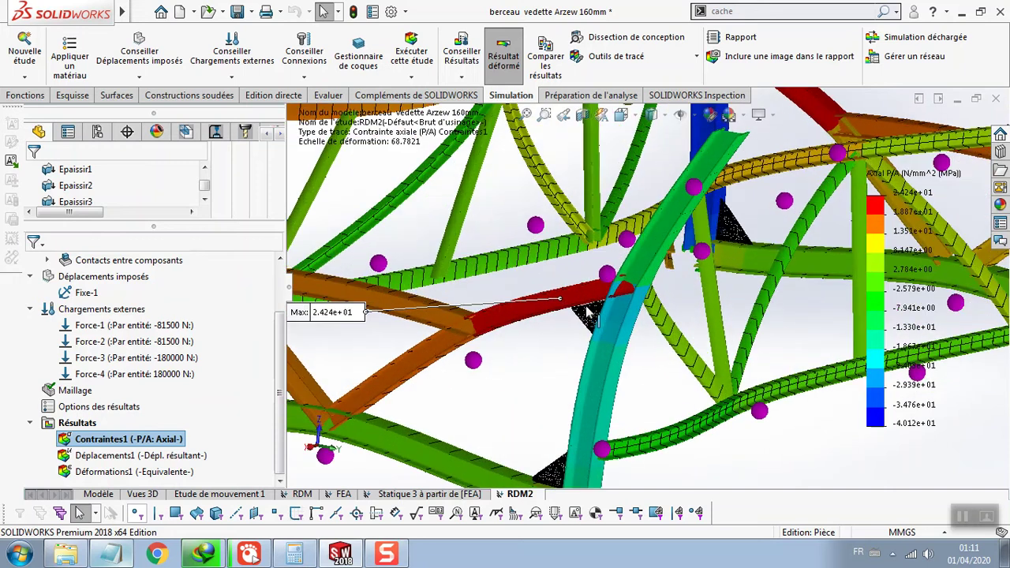
scroll(583, 305, down, 2)
scroll(581, 301, down, 1)
scroll(583, 302, down, 2)
scroll(592, 304, down, 2)
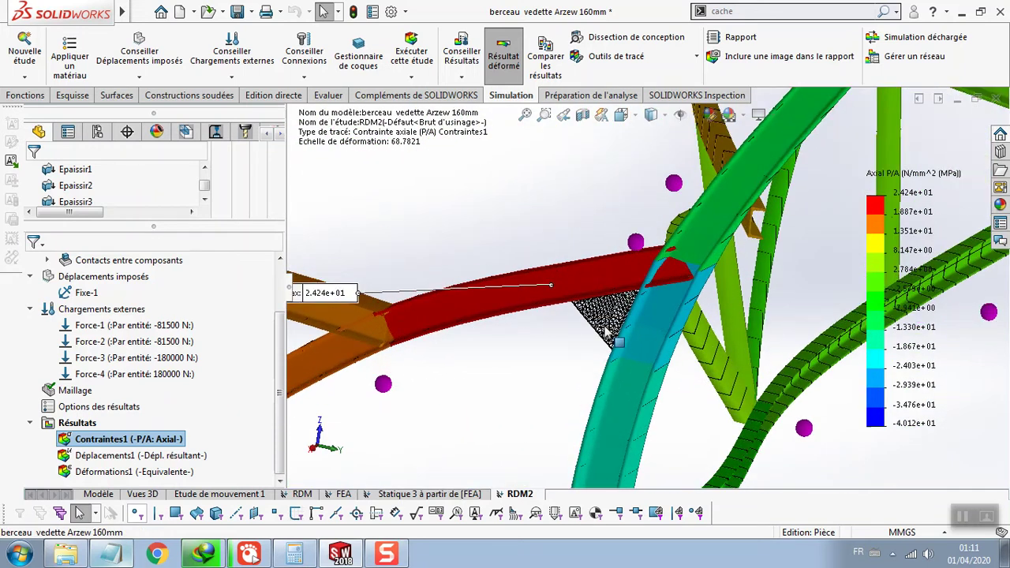
scroll(608, 307, down, 2)
click(618, 307)
Orbit around the 2.424e+01 MPa maximum on the beam and gusset.
middle_drag(618, 307, 625, 330)
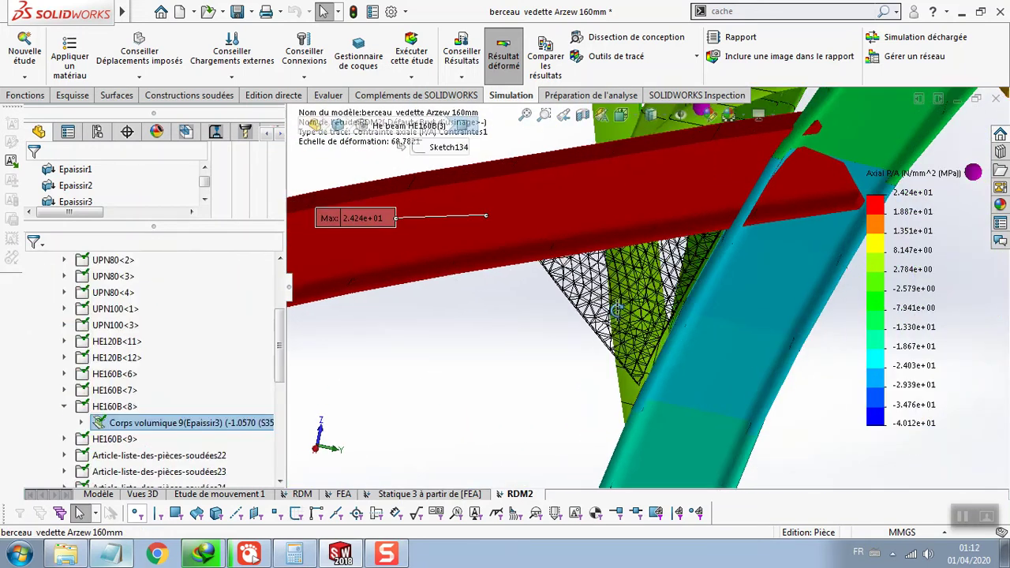
scroll(623, 327, up, 2)
scroll(552, 299, up, 2)
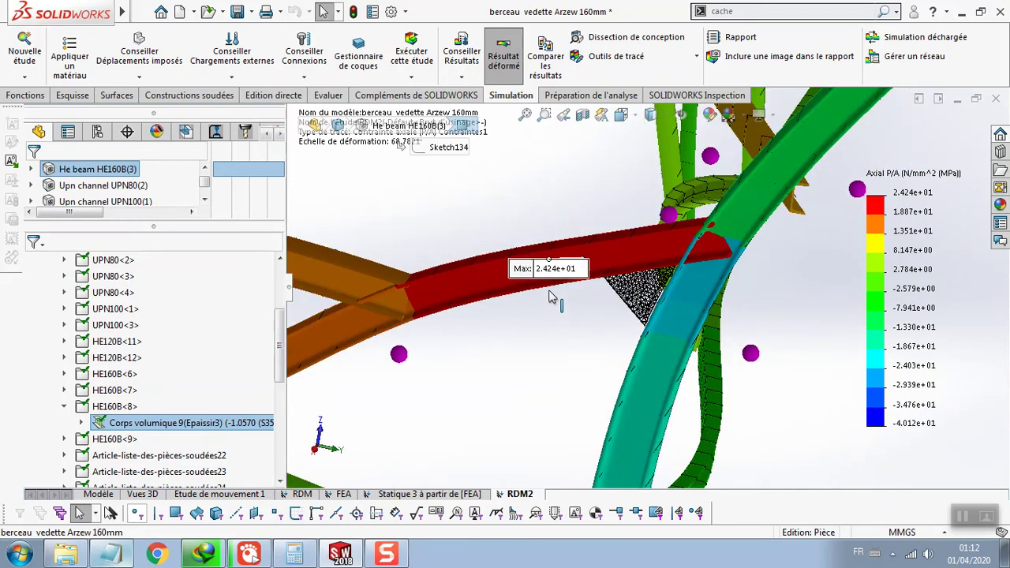
middle_drag(539, 353, 539, 363)
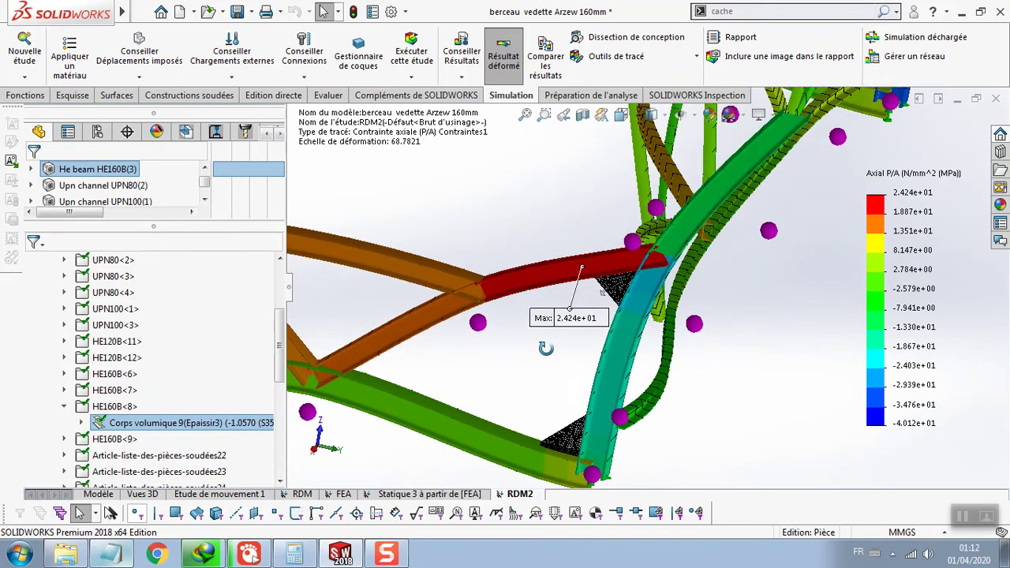
scroll(539, 363, up, 3)
middle_drag(541, 360, 546, 345)
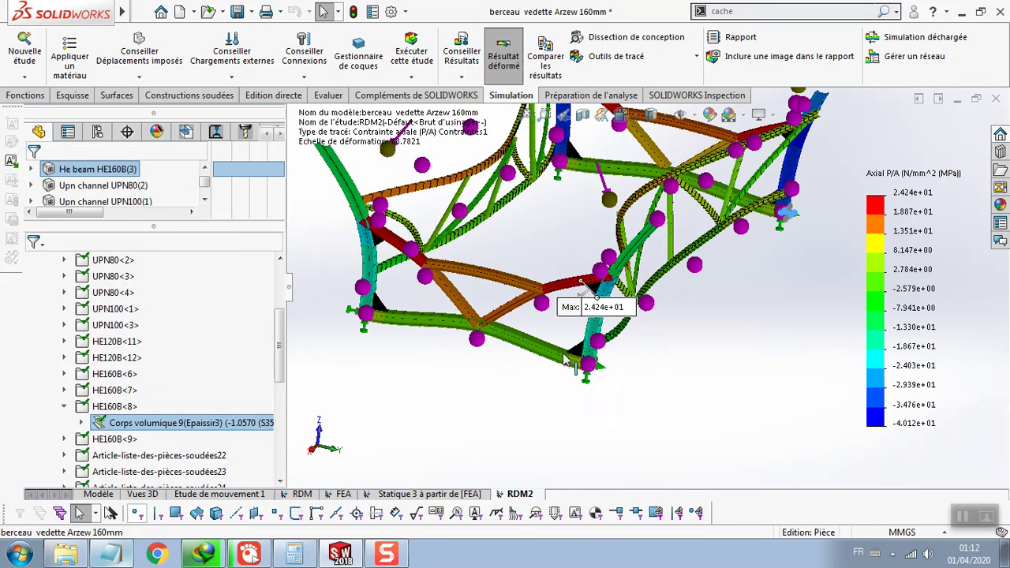
scroll(546, 345, up, 5)
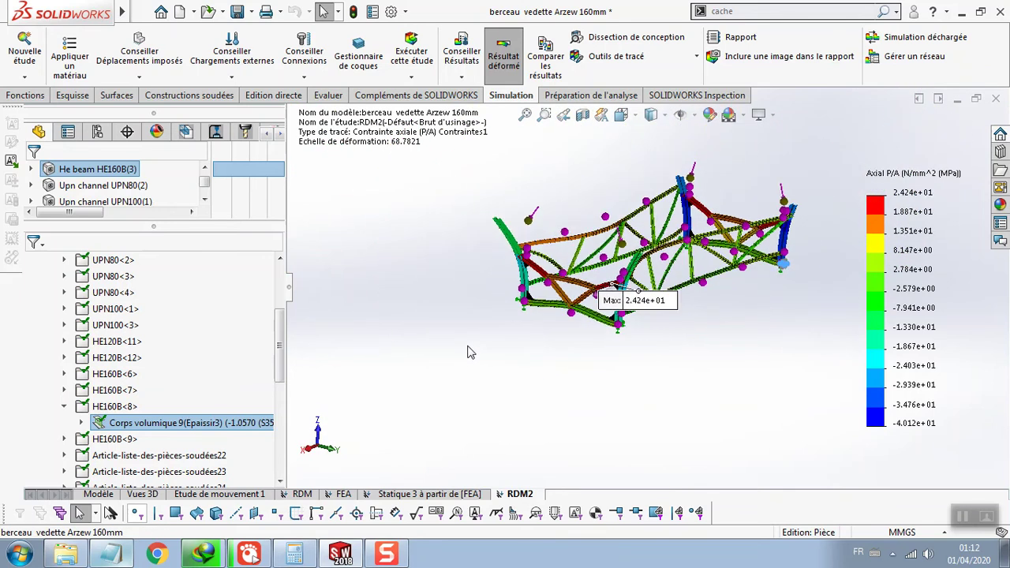
middle_drag(464, 352, 512, 350)
middle_drag(616, 310, 597, 317)
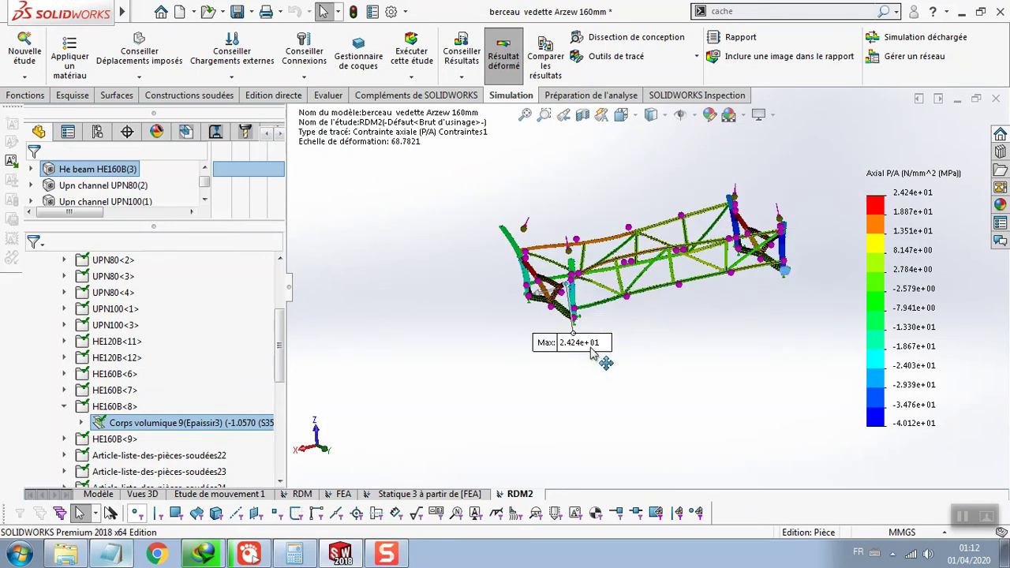
middle_drag(597, 317, 603, 323)
scroll(607, 327, down, 3)
scroll(603, 343, down, 2)
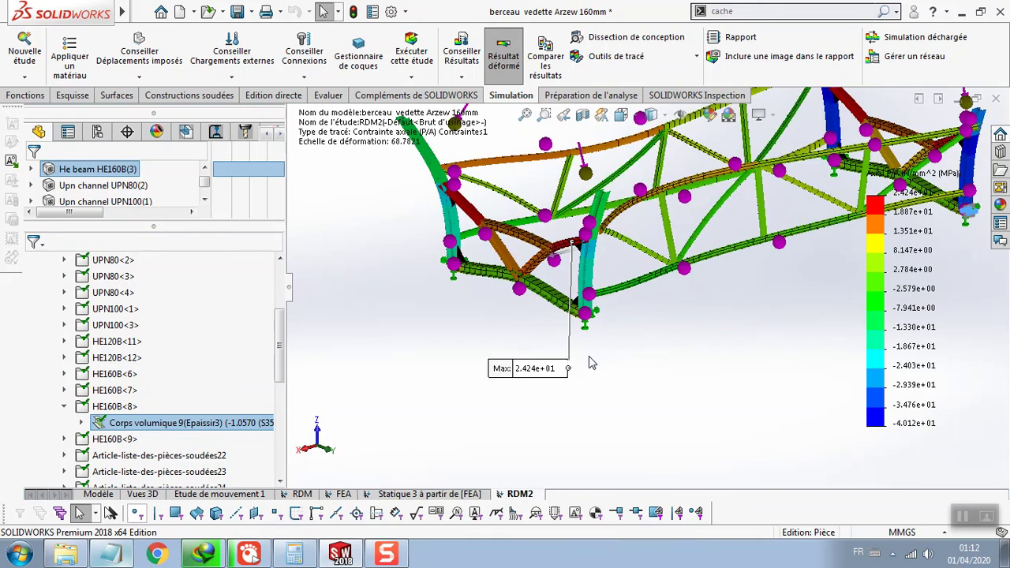
middle_drag(591, 361, 604, 365)
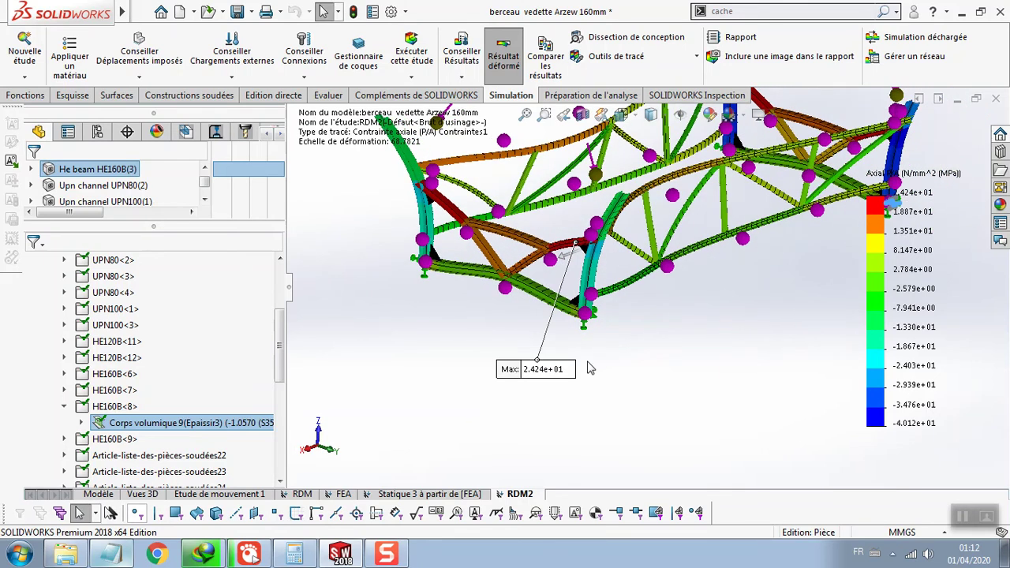
mouse_move(589, 363)
middle_down()
mouse_move(593, 372)
mouse_move(511, 369)
middle_up()
scroll(485, 373, down, 2)
scroll(478, 379, down, 1)
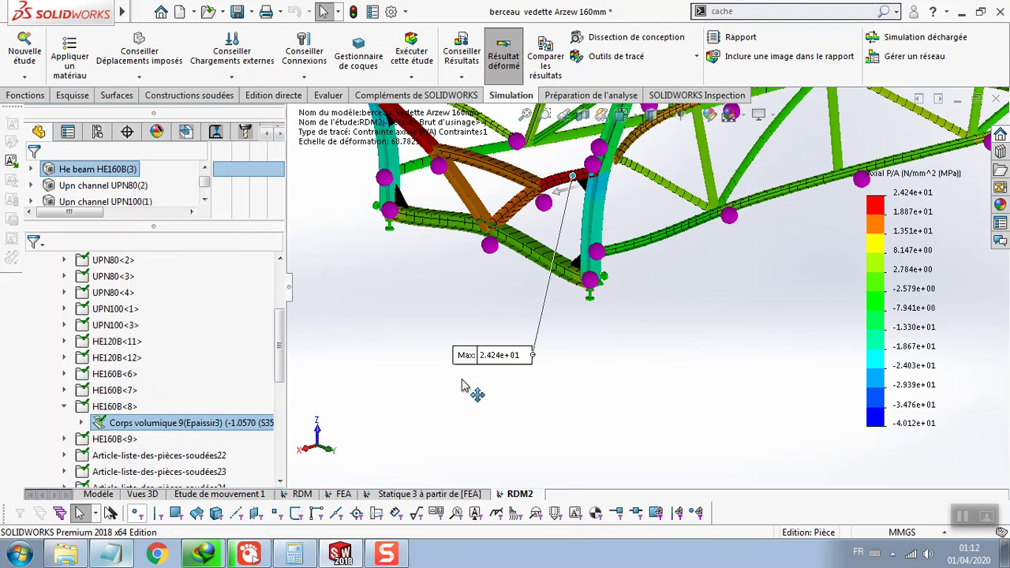
scroll(500, 372, up, 2)
scroll(537, 355, up, 2)
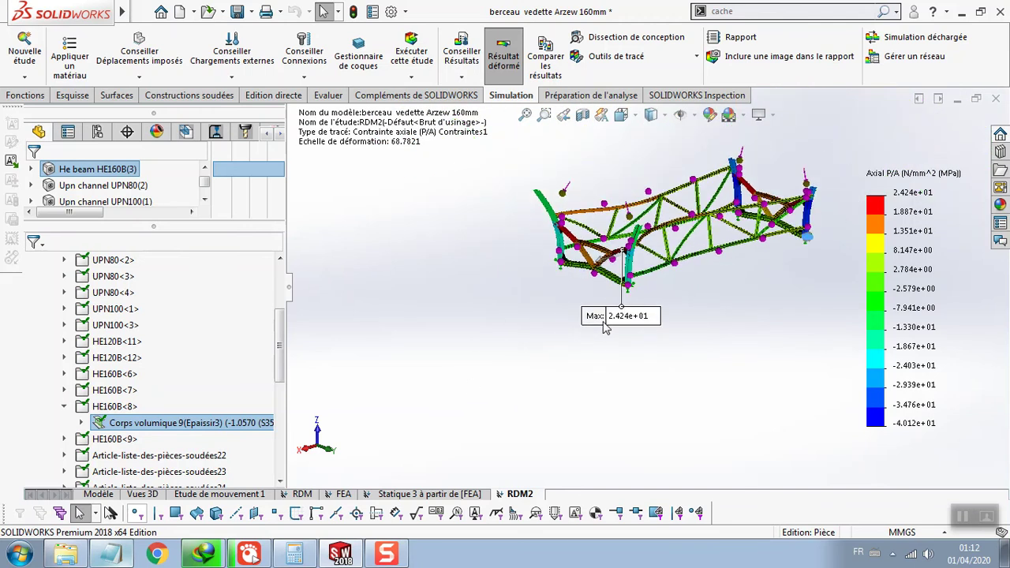
scroll(568, 340, up, 1)
scroll(581, 327, down, 2)
scroll(584, 312, down, 2)
scroll(587, 292, down, 1)
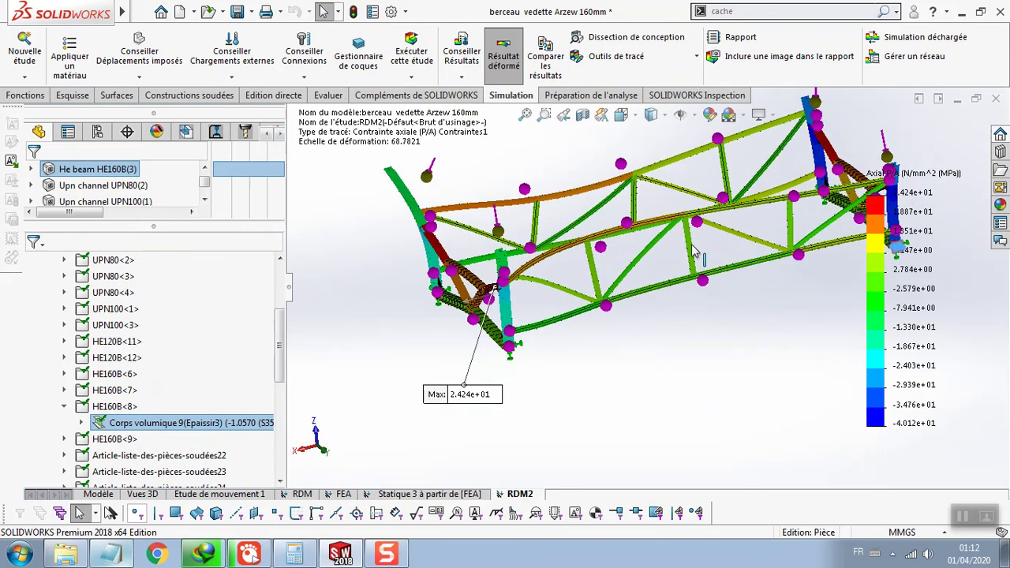
Examine the frame's left-end upright, then dismiss the axial stress result menu.
middle_drag(588, 285, 505, 296)
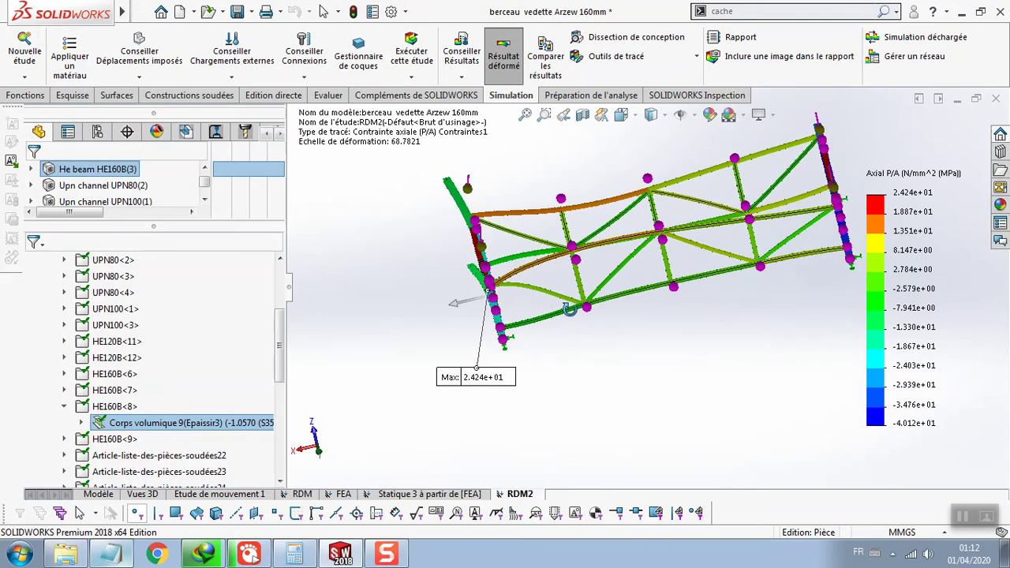
scroll(505, 296, down, 1)
scroll(501, 297, down, 1)
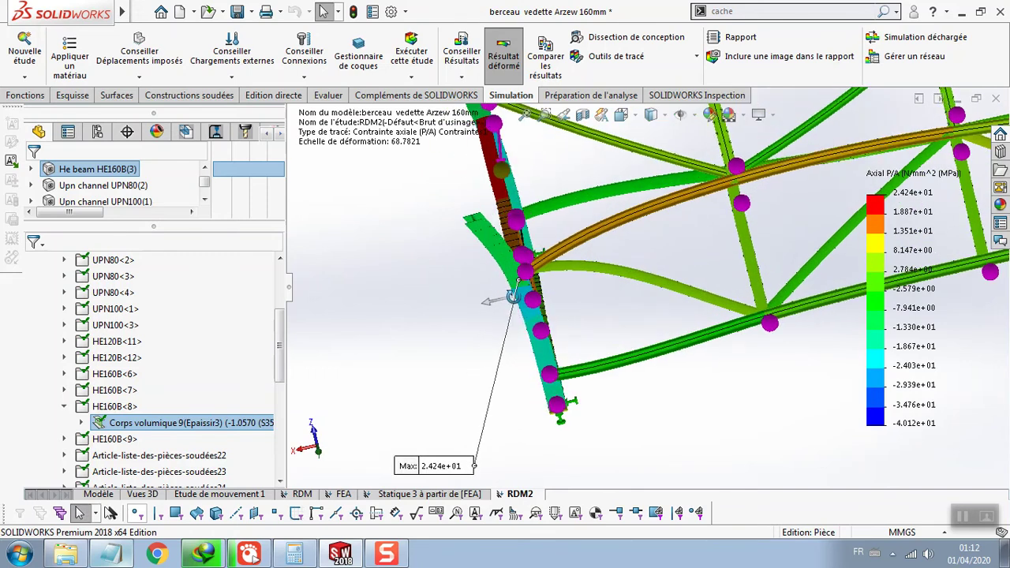
scroll(496, 298, down, 2)
scroll(489, 300, down, 1)
mouse_move(487, 299)
middle_down()
mouse_move(462, 298)
mouse_move(543, 296)
middle_up()
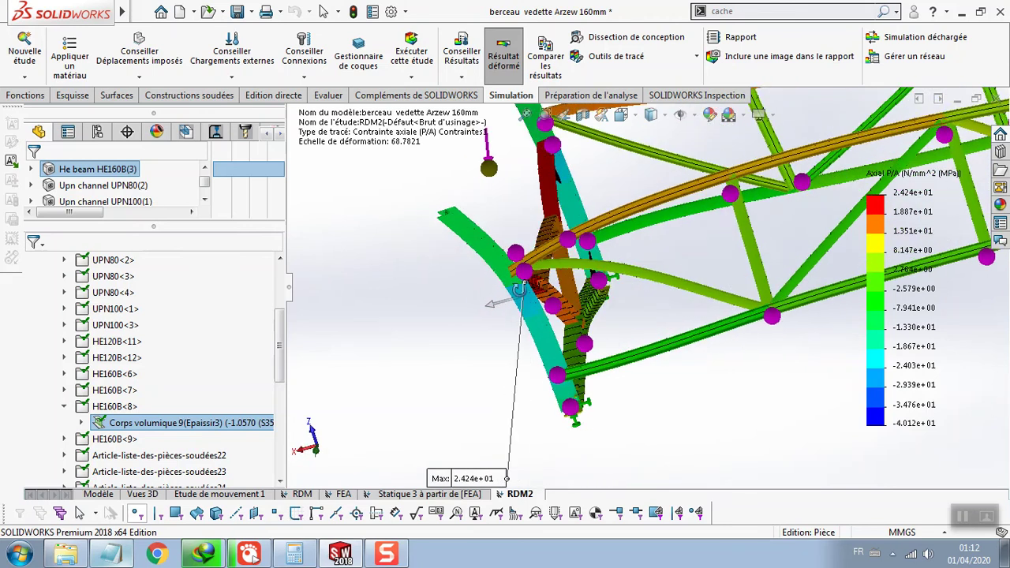
scroll(543, 295, up, 2)
scroll(521, 315, up, 2)
middle_drag(511, 327, 525, 309)
scroll(484, 340, up, 2)
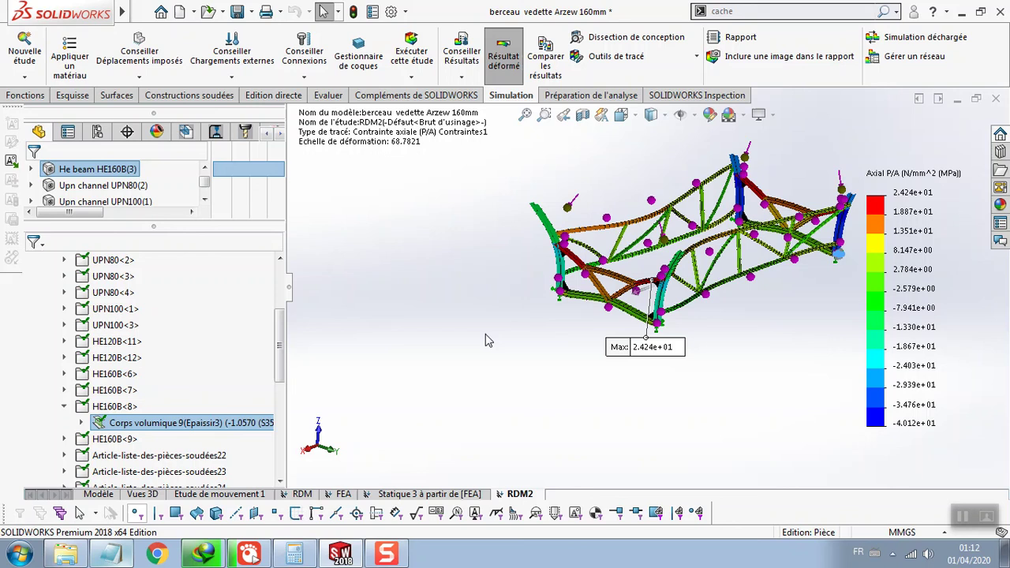
scroll(487, 337, up, 1)
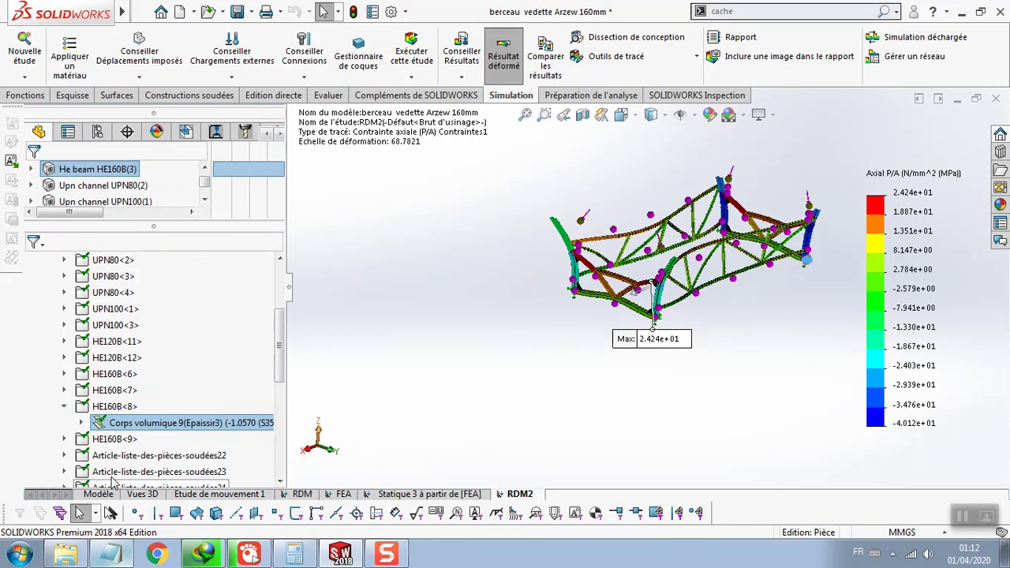
scroll(103, 473, down, 3)
scroll(103, 471, down, 2)
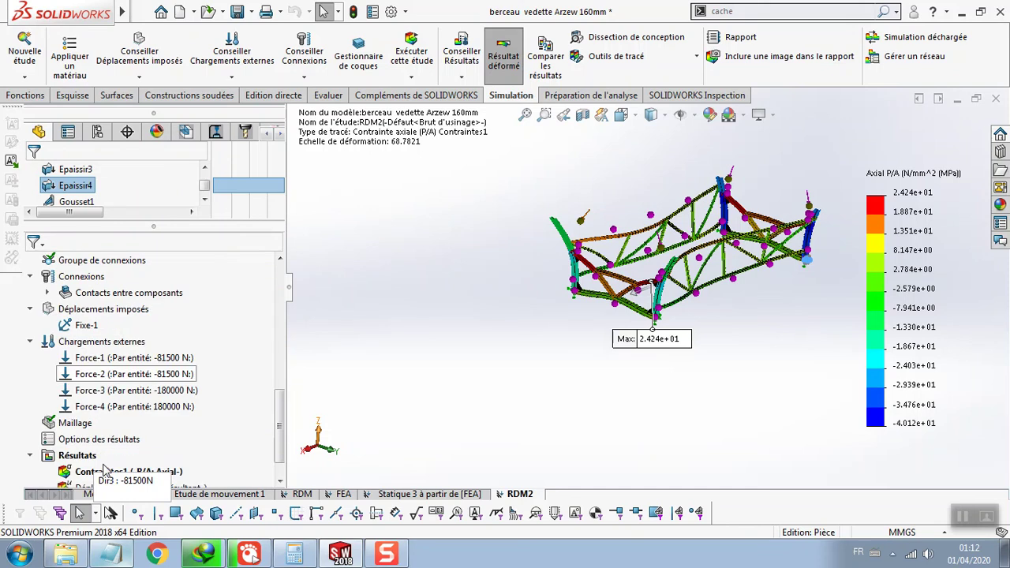
scroll(103, 465, down, 1)
right_click(105, 443)
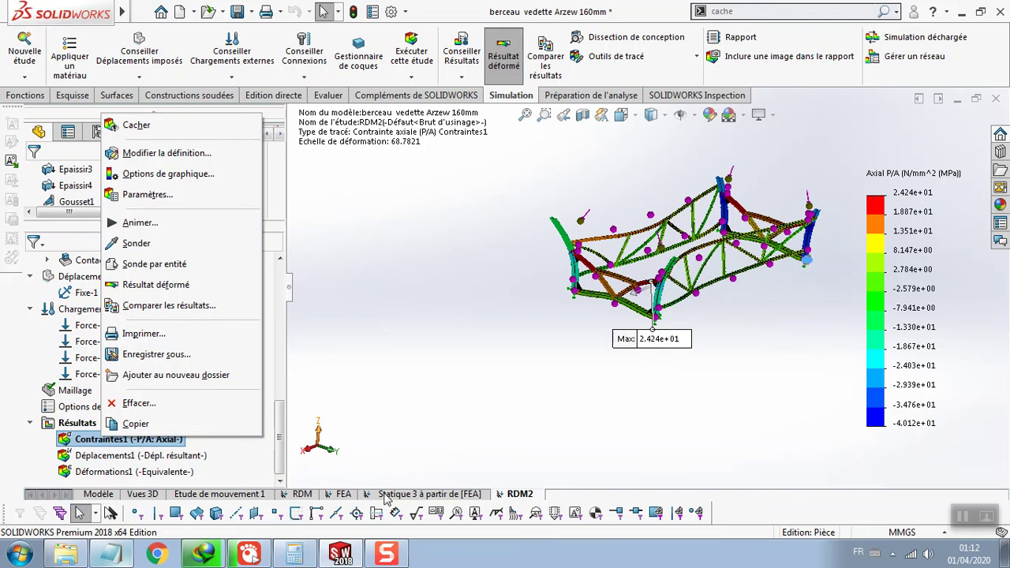
click(111, 554)
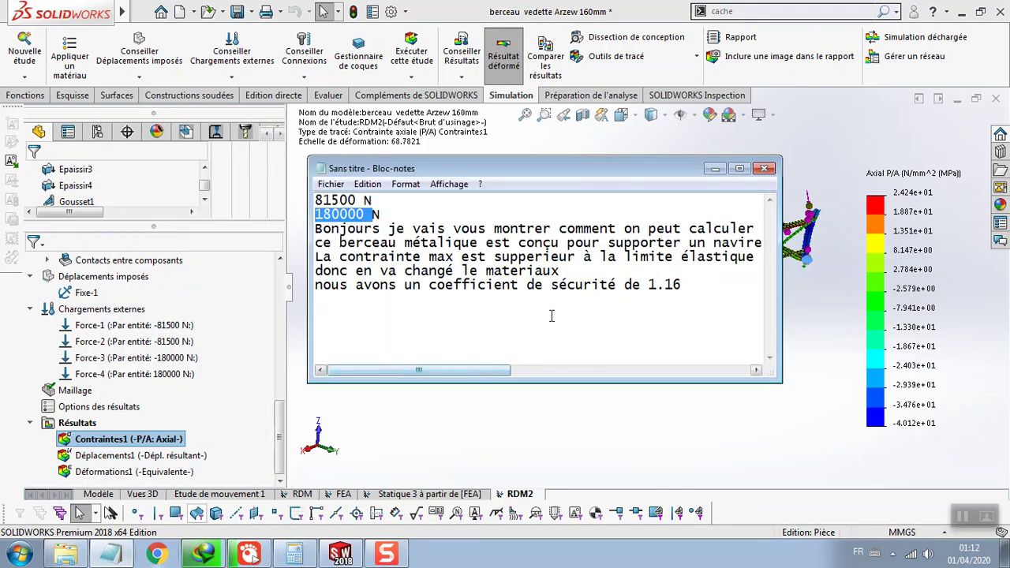
Complete the Notepad line to read '242mpa est acceptable' and minimize Notepad.
click(693, 314)
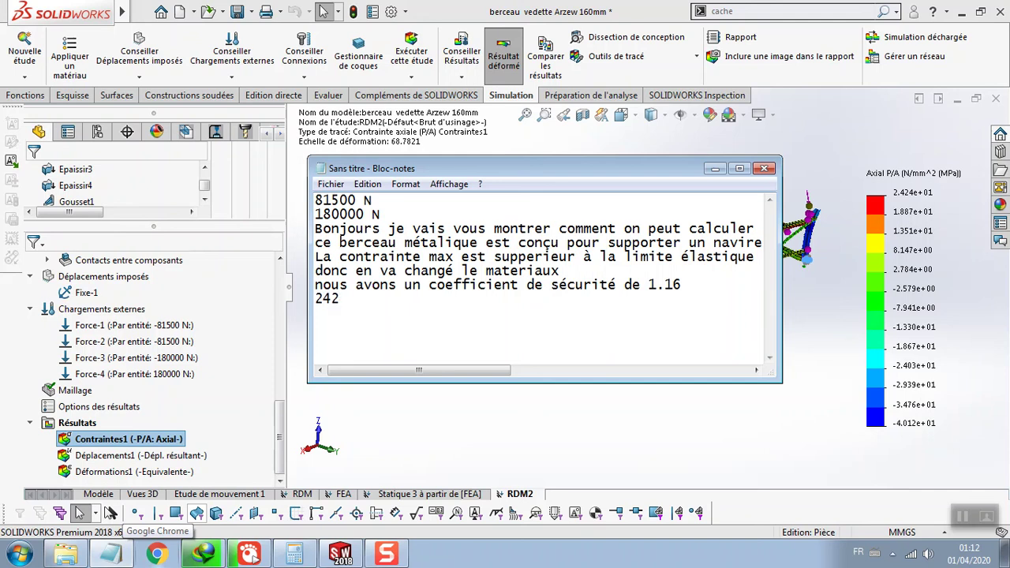
text(mpa est acceptable)
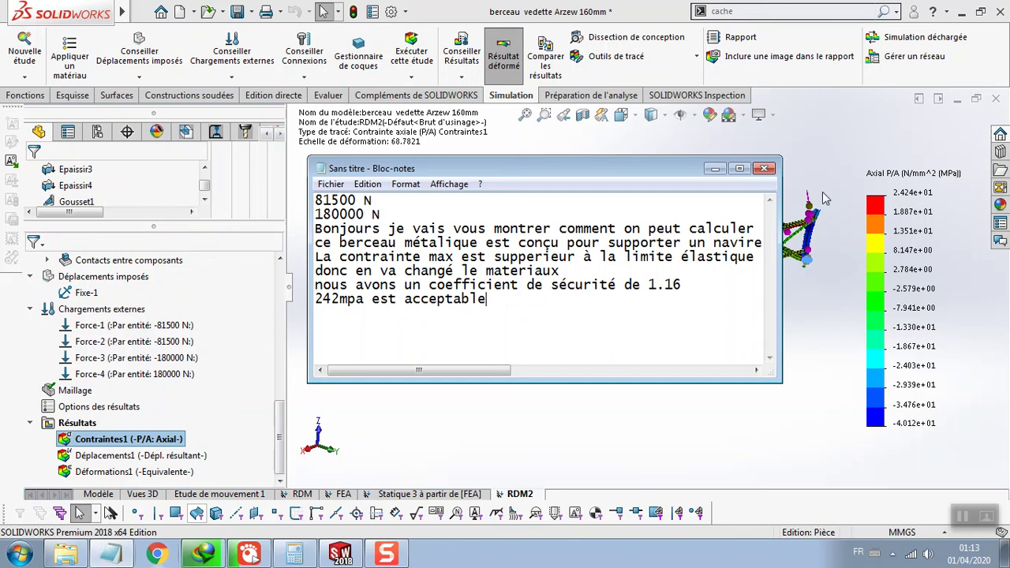
click(713, 169)
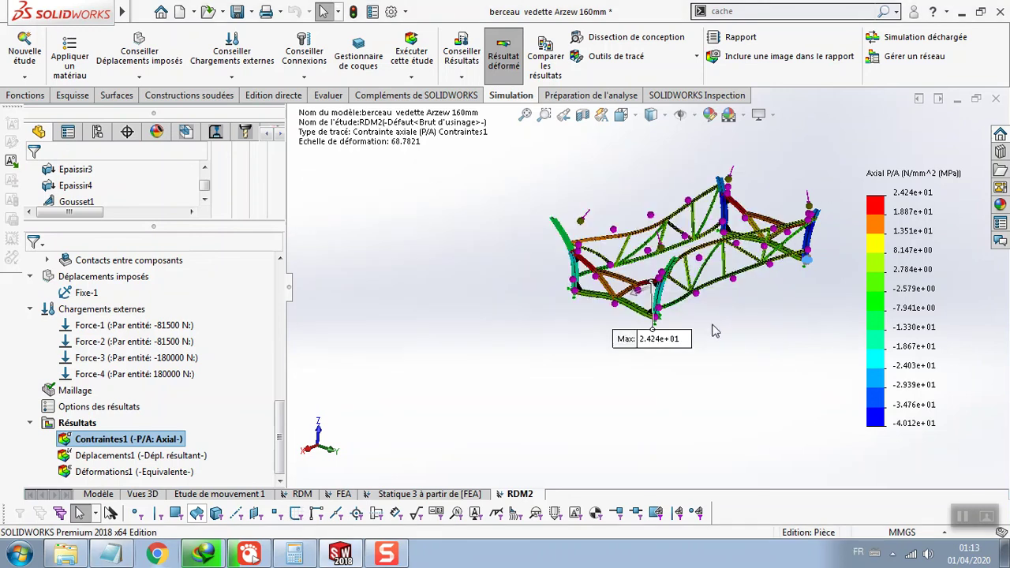
Redefine Contraintes1 as SX : Contrainte normale X on Volume et coques, maximum 8.205e+01 MPa.
right_click(101, 447)
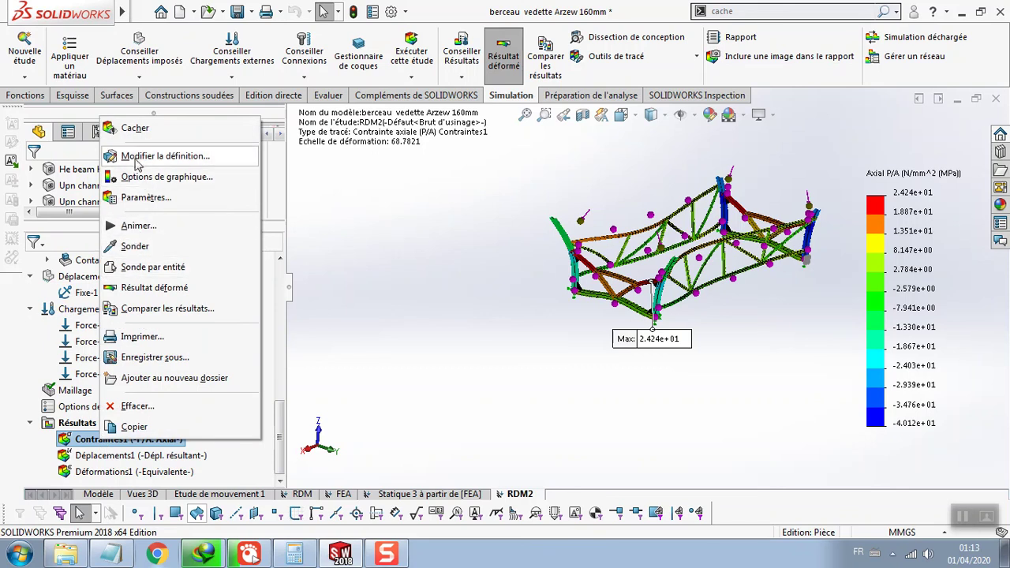
click(137, 158)
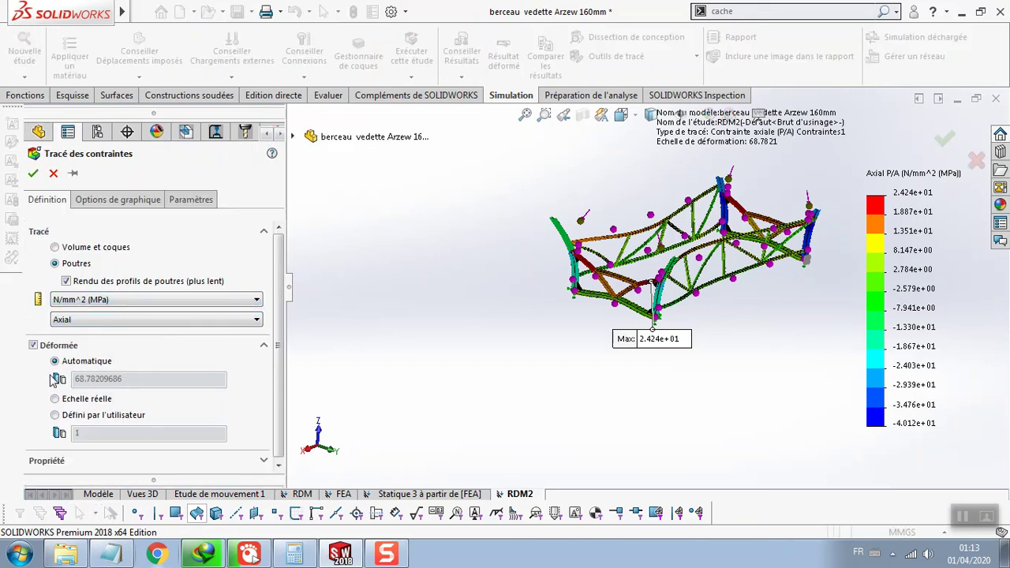
click(55, 247)
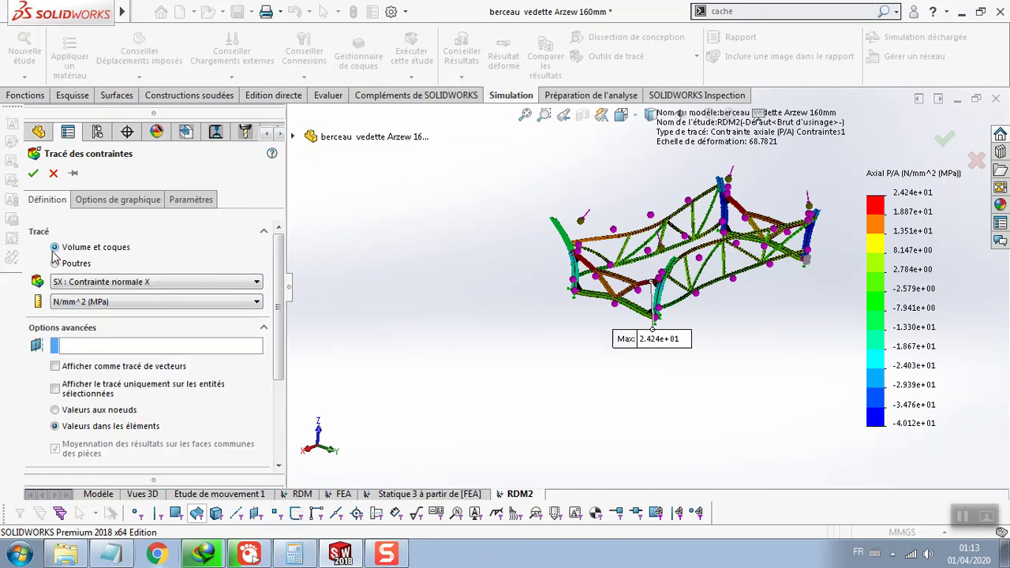
click(34, 174)
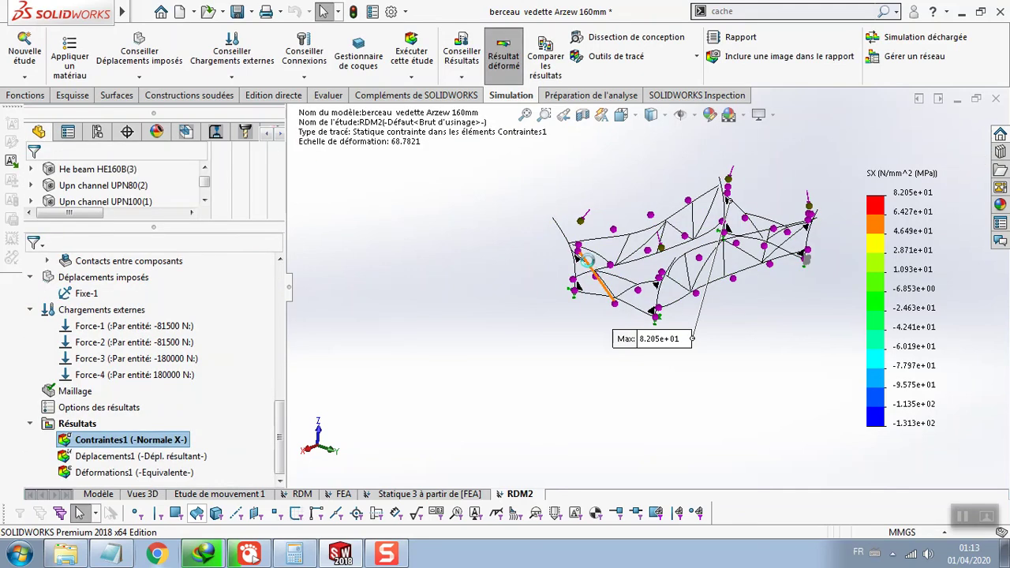
Zoom in on the SX stress plot, pick a frame body, and reposition the Max label.
scroll(585, 268, down, 3)
scroll(585, 267, down, 3)
scroll(600, 272, down, 2)
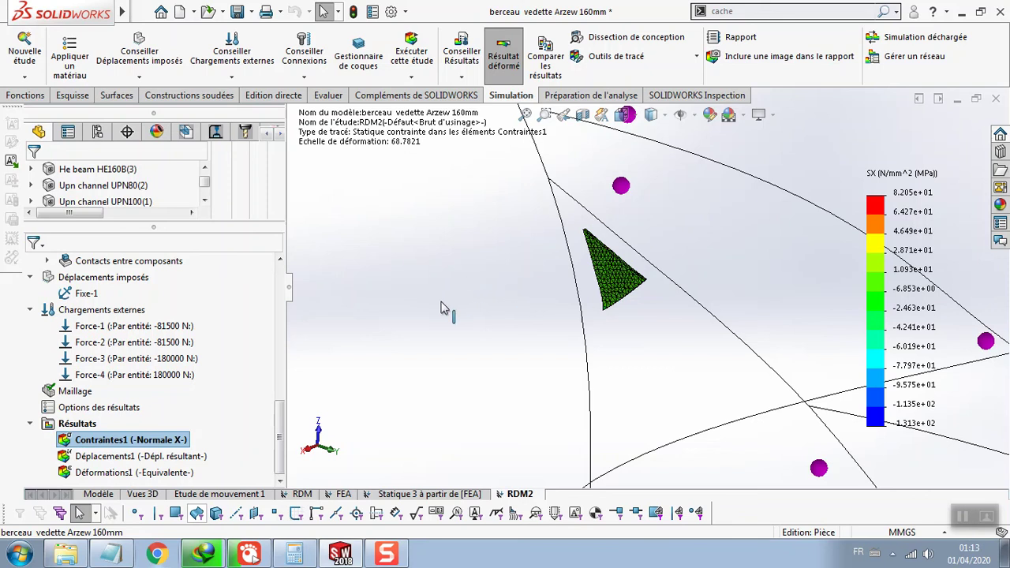
click(442, 307)
scroll(442, 307, up, 3)
scroll(758, 315, up, 5)
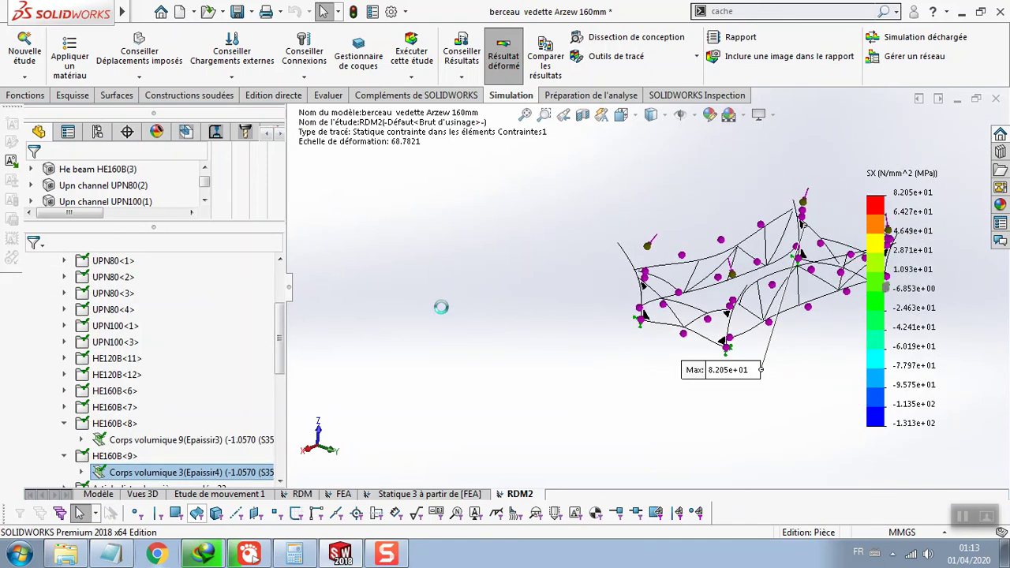
scroll(758, 320, down, 1)
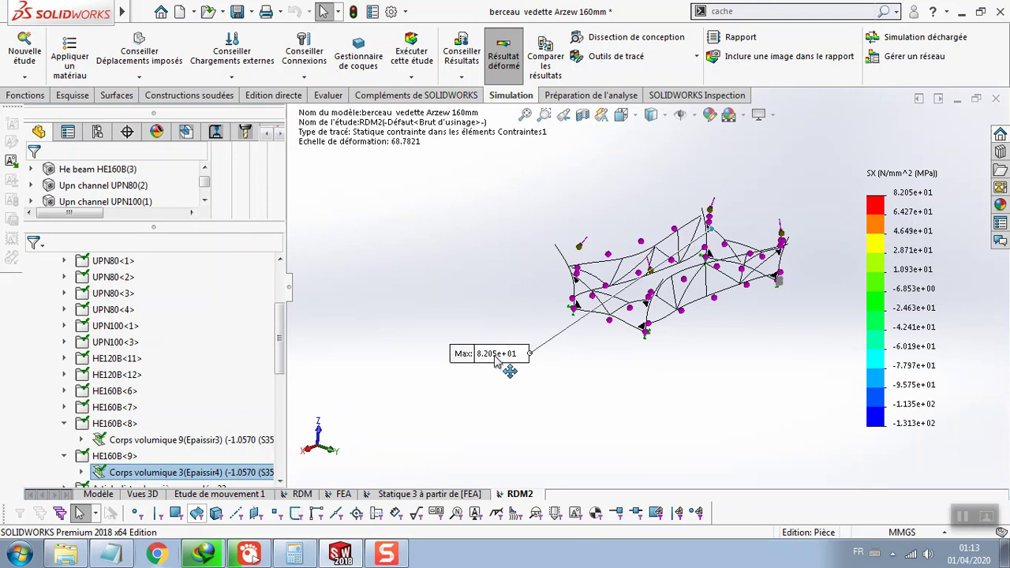
scroll(473, 339, down, 1)
scroll(497, 336, down, 3)
scroll(494, 335, down, 2)
scroll(497, 339, up, 3)
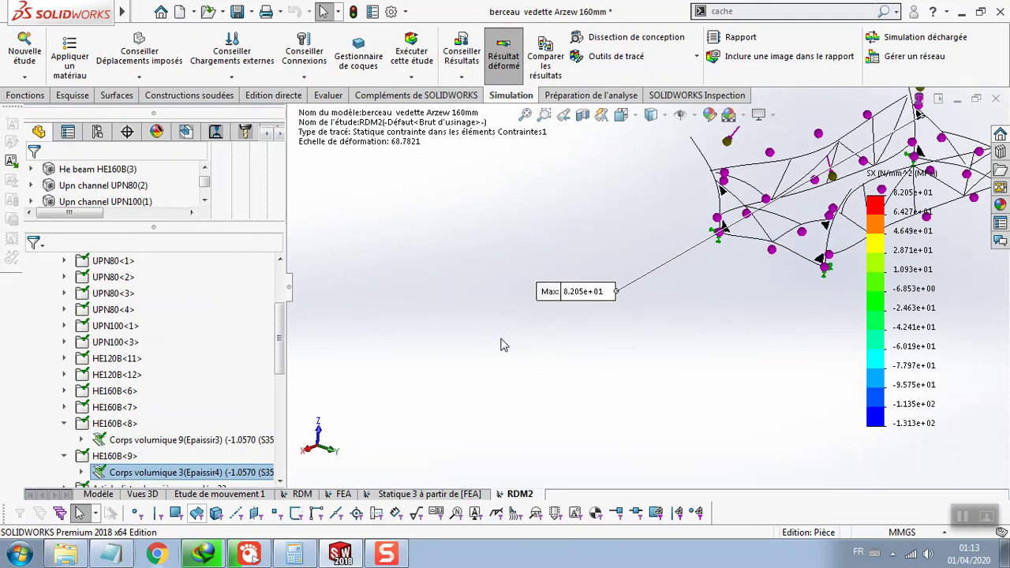
scroll(500, 342, up, 2)
mouse_move(626, 293)
mouse_down()
mouse_move(676, 287)
mouse_move(694, 242)
mouse_up()
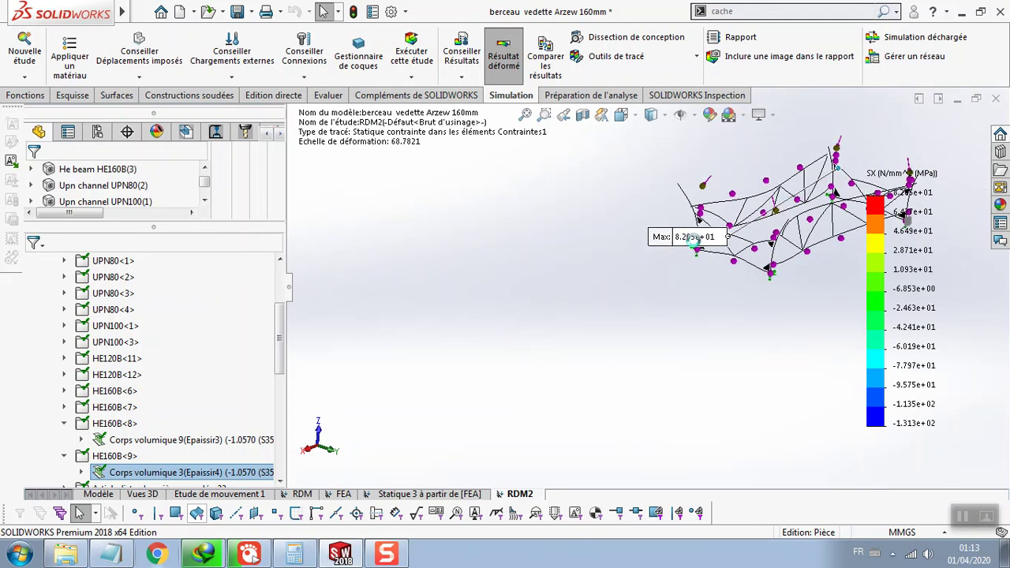
mouse_move(675, 267)
middle_down()
mouse_move(579, 290)
mouse_move(536, 273)
mouse_move(610, 311)
mouse_move(784, 270)
mouse_move(687, 326)
mouse_move(699, 276)
mouse_move(789, 243)
mouse_move(789, 253)
mouse_move(773, 255)
mouse_move(771, 232)
mouse_move(788, 241)
middle_up()
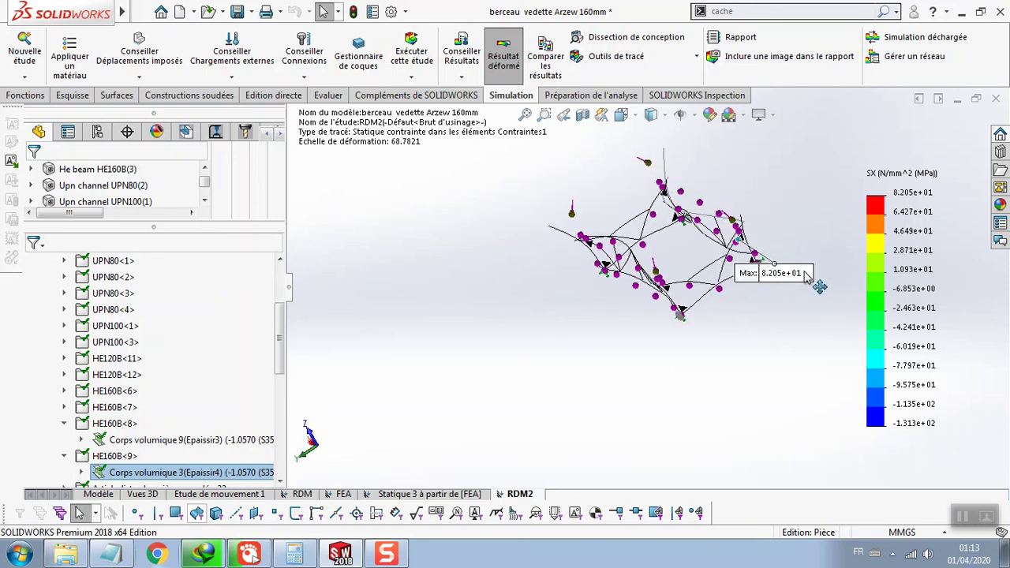
Move the Max stress label up and left, then orbit the cradle frame to another angle.
scroll(813, 276, down, 1)
scroll(733, 255, down, 3)
scroll(718, 270, down, 3)
scroll(718, 271, down, 1)
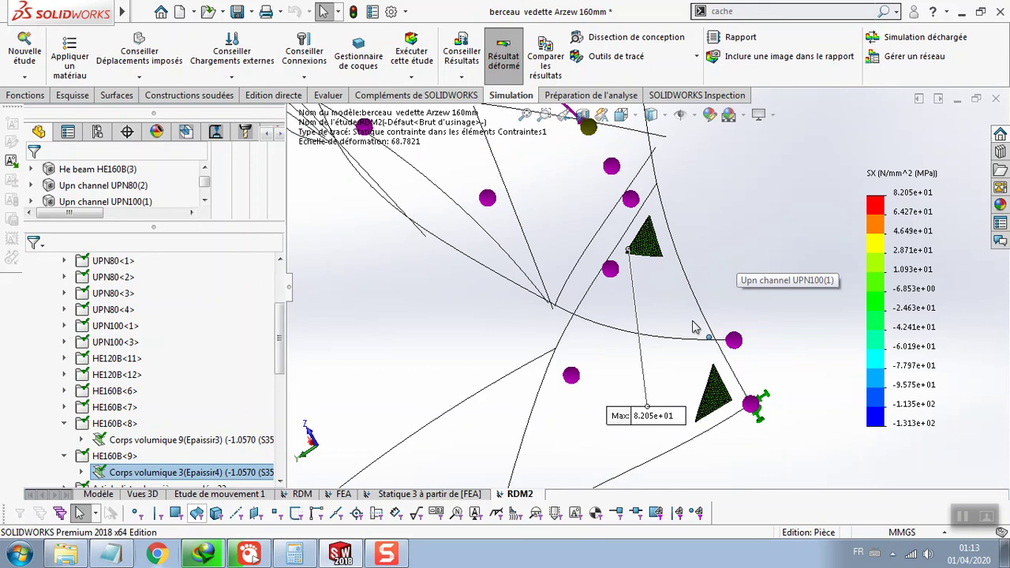
mouse_move(670, 426)
mouse_down()
mouse_move(491, 334)
mouse_move(503, 318)
mouse_up()
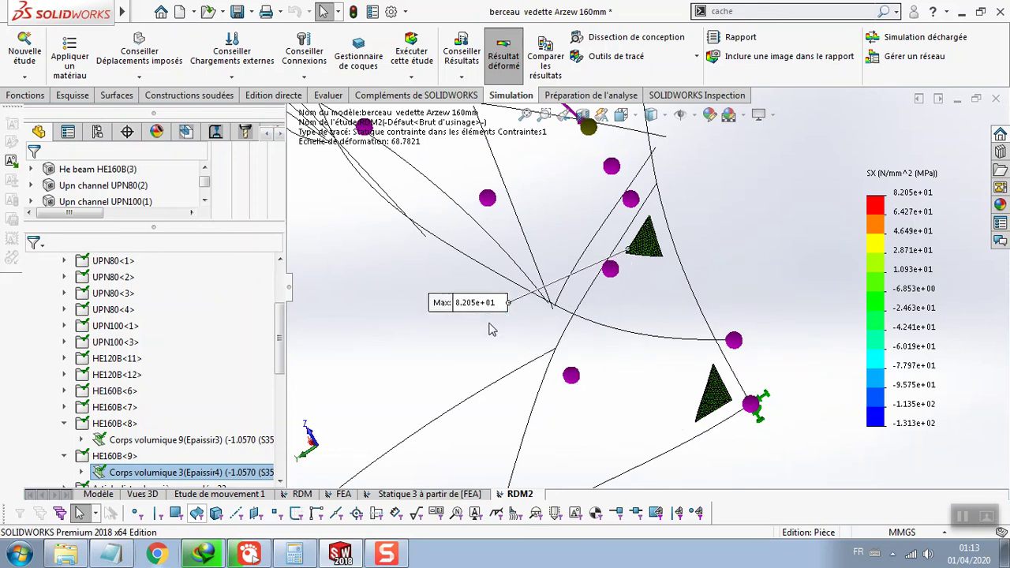
mouse_move(574, 320)
middle_down()
mouse_move(594, 308)
mouse_move(662, 324)
mouse_move(716, 297)
middle_up()
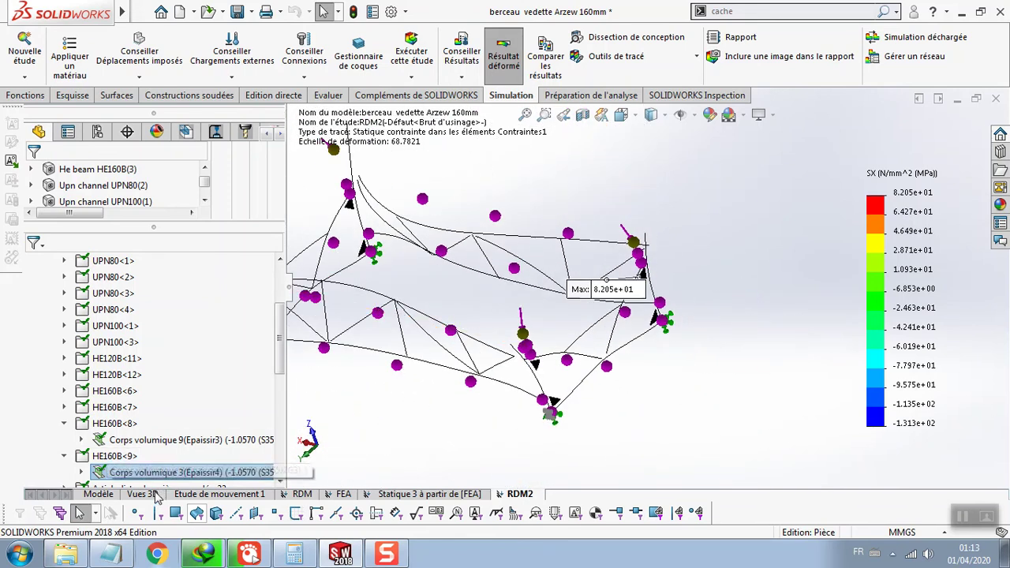
scroll(180, 449, down, 5)
scroll(180, 450, down, 1)
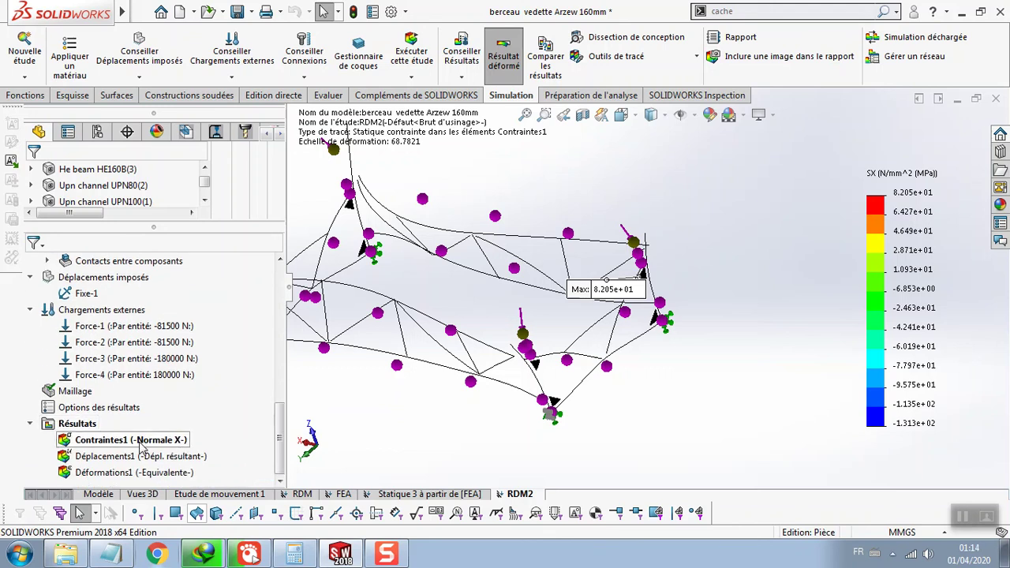
mouse_move(534, 421)
middle_down()
mouse_move(541, 426)
mouse_move(539, 356)
mouse_move(537, 373)
middle_up()
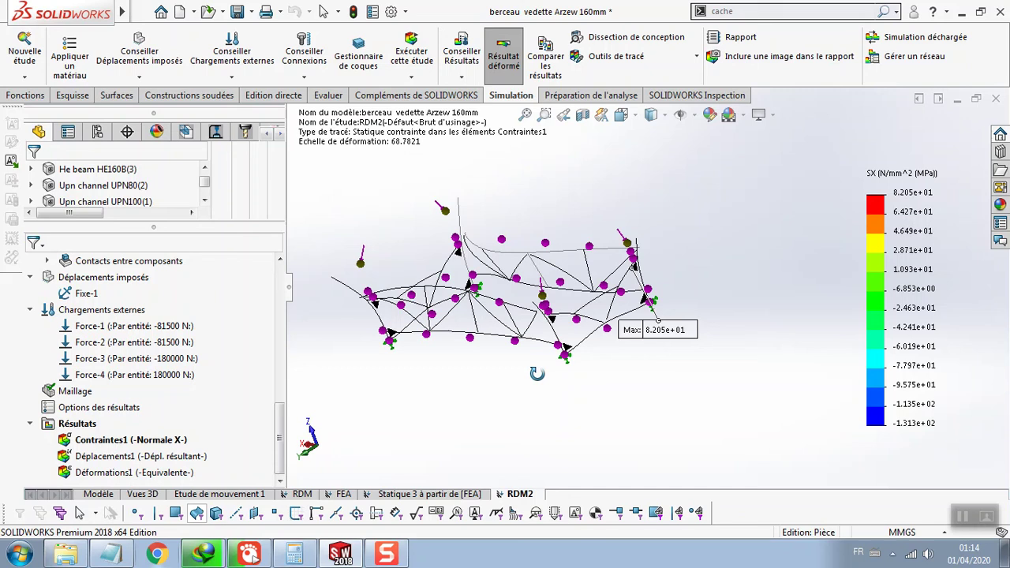
Compare with the Déplacements1 plot, then bring Contraintes1 back and show its actions menu.
click(191, 456)
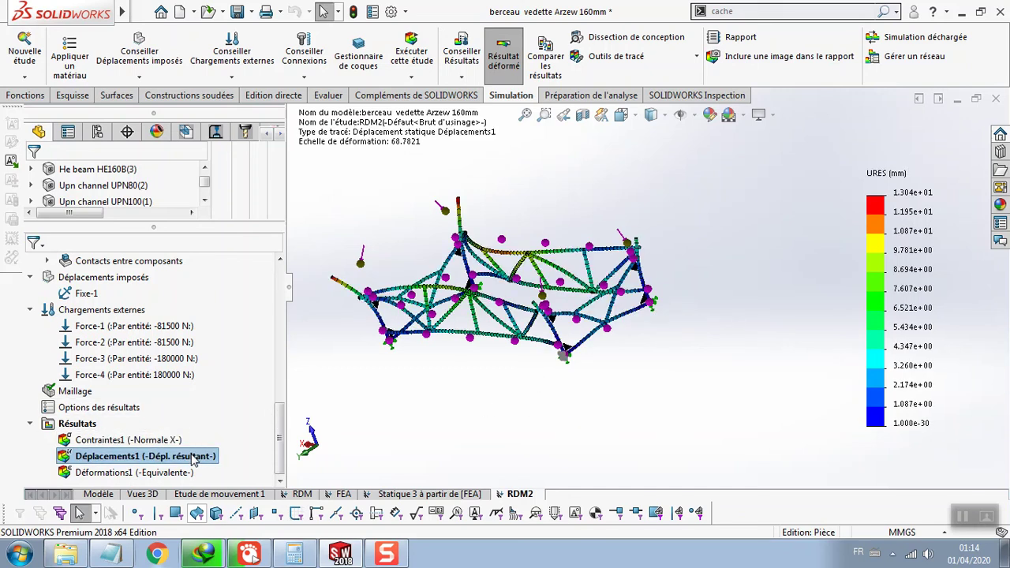
double_click(158, 440)
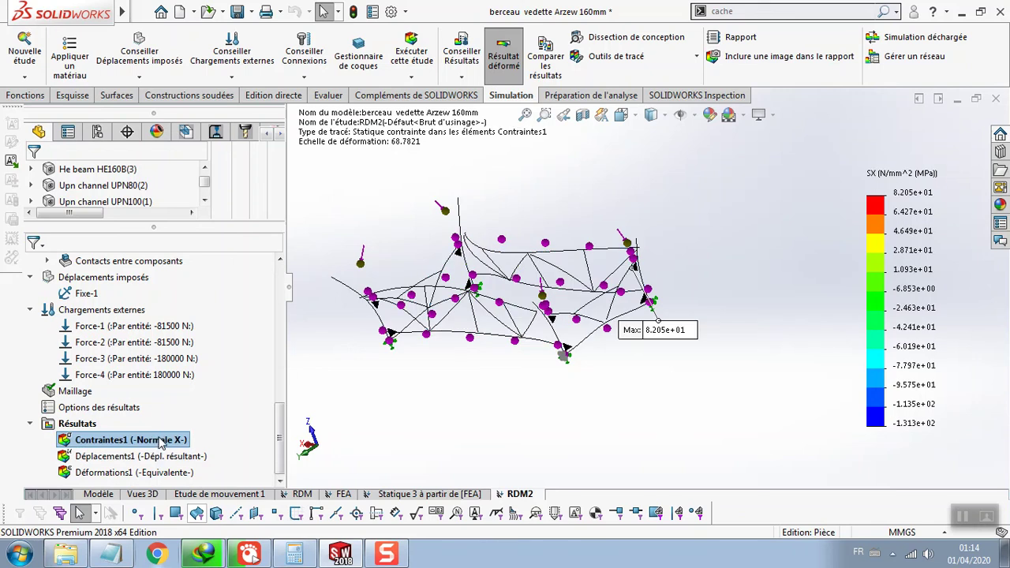
right_click(95, 443)
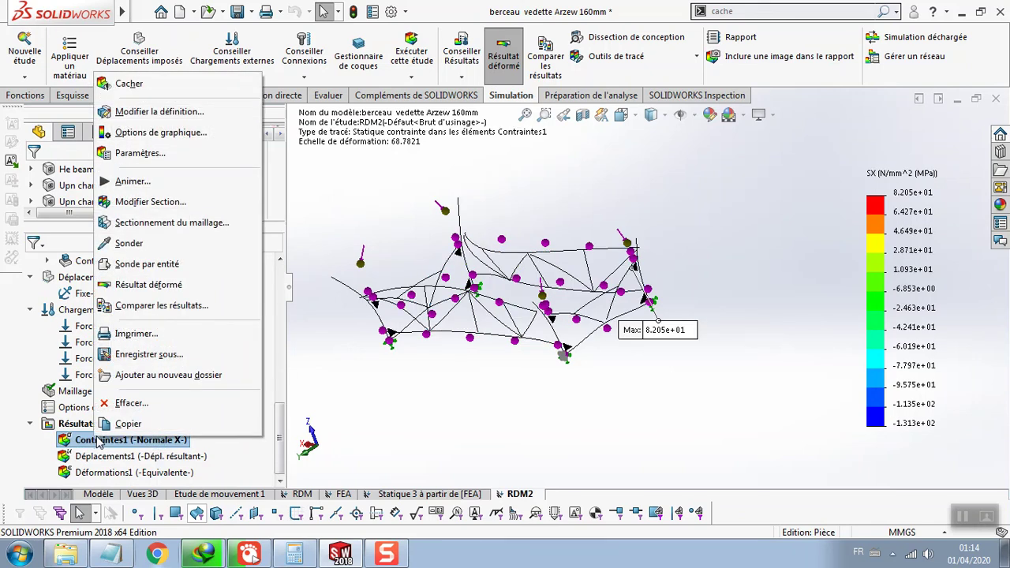
click(161, 113)
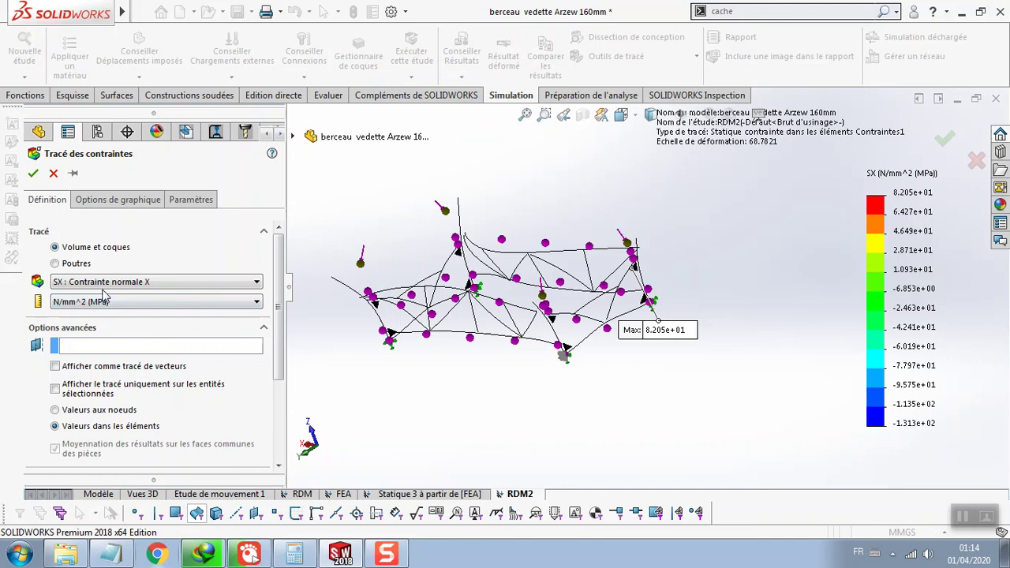
click(113, 200)
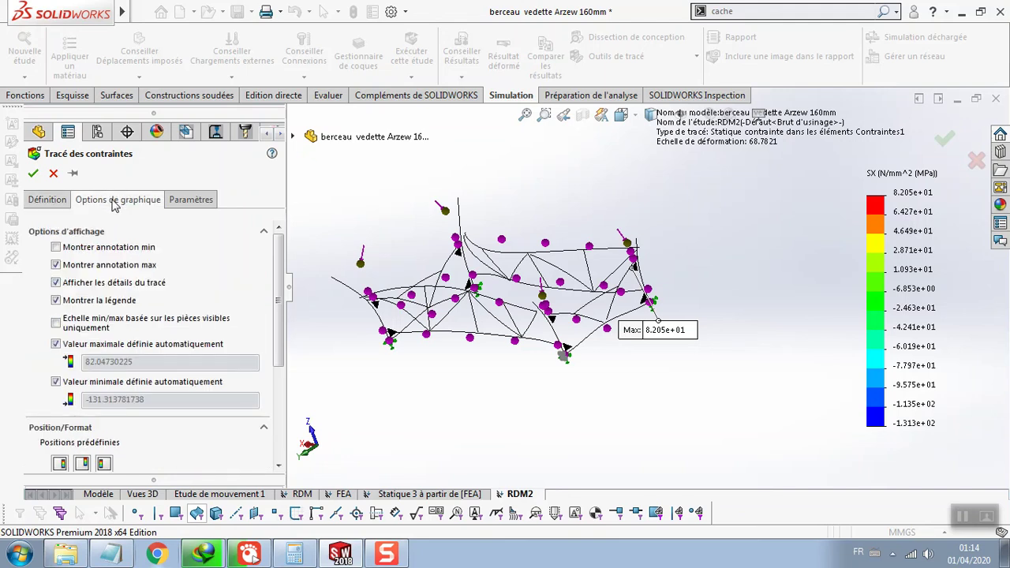
click(53, 173)
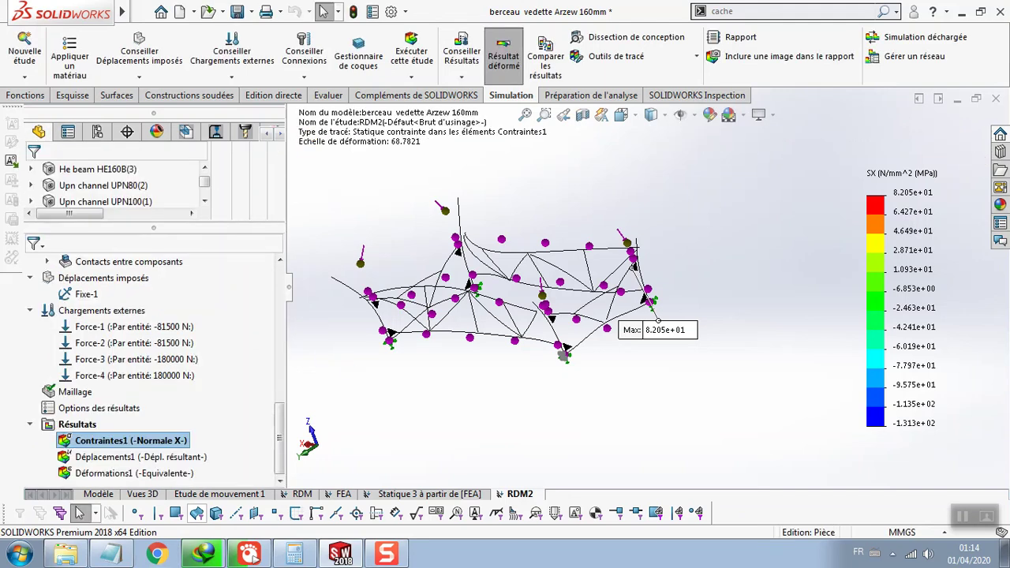
click(111, 554)
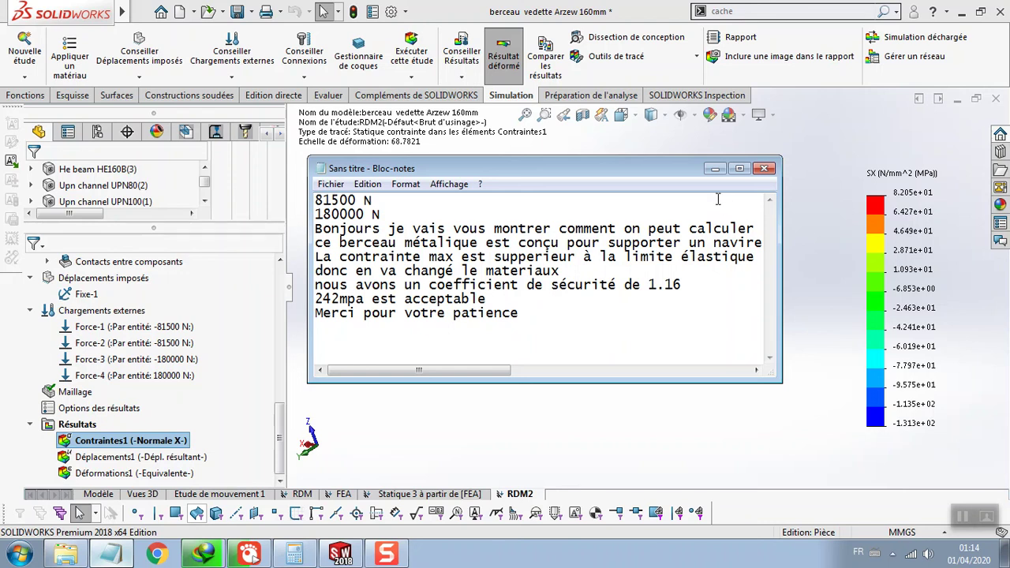
click(715, 169)
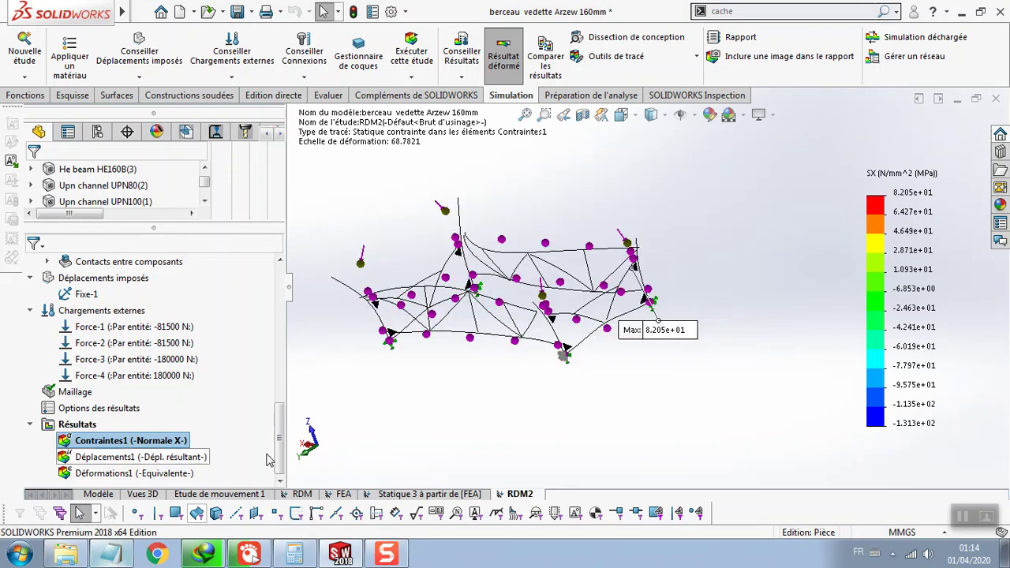
Bring up GOM Player, then close SOLIDWORKS and answer the save-modified-documents prompt.
click(249, 555)
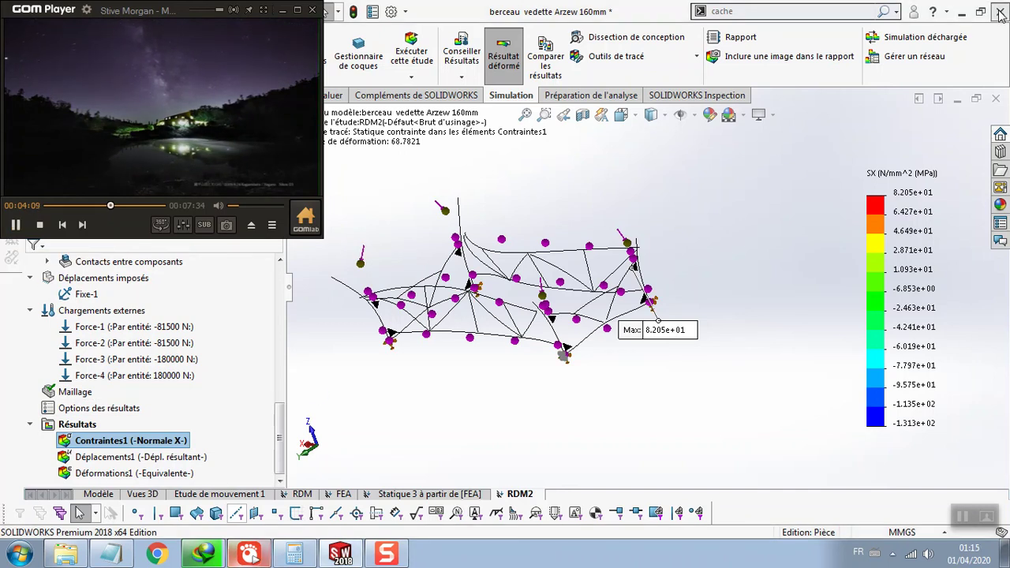
click(1000, 12)
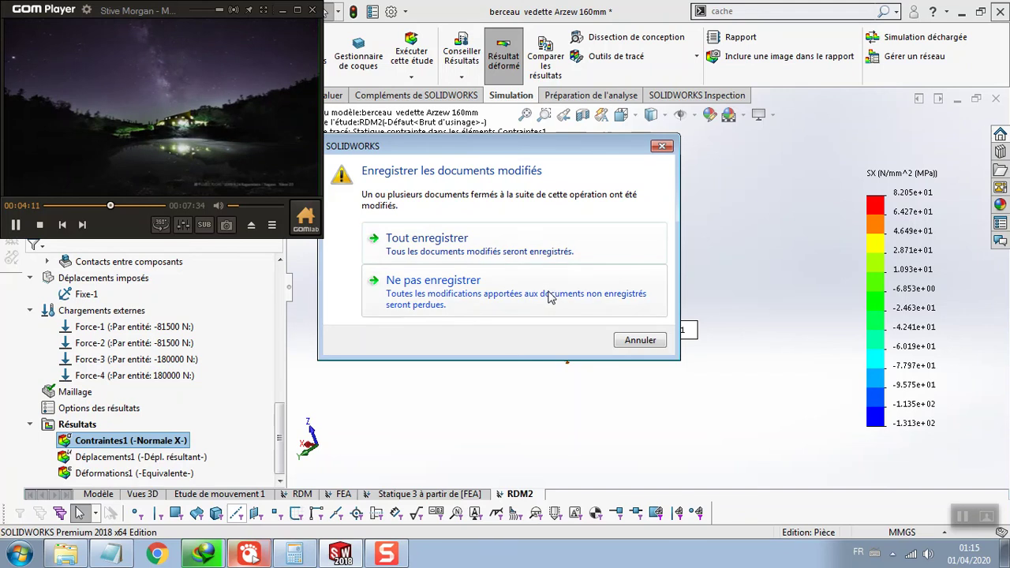
click(537, 251)
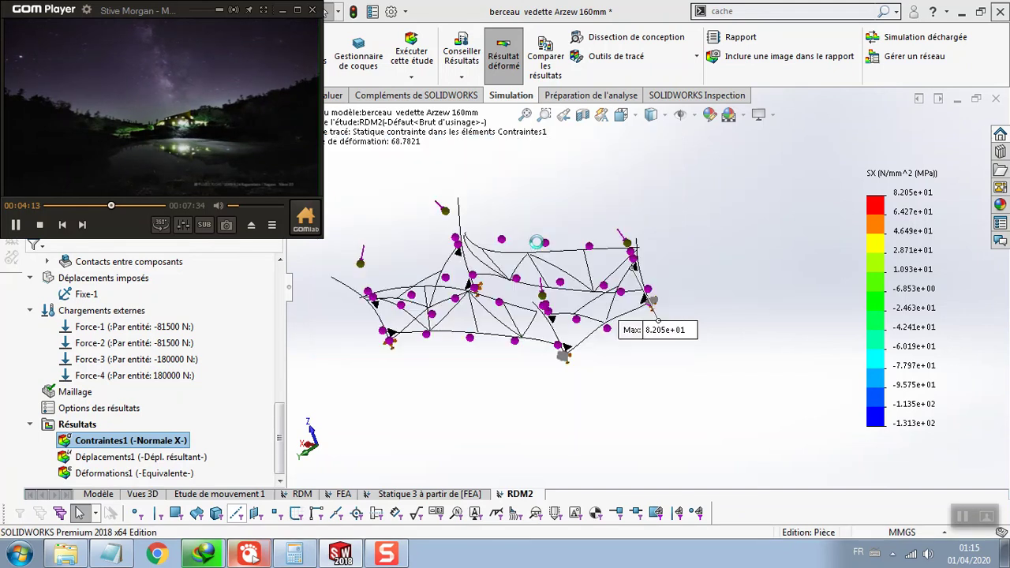